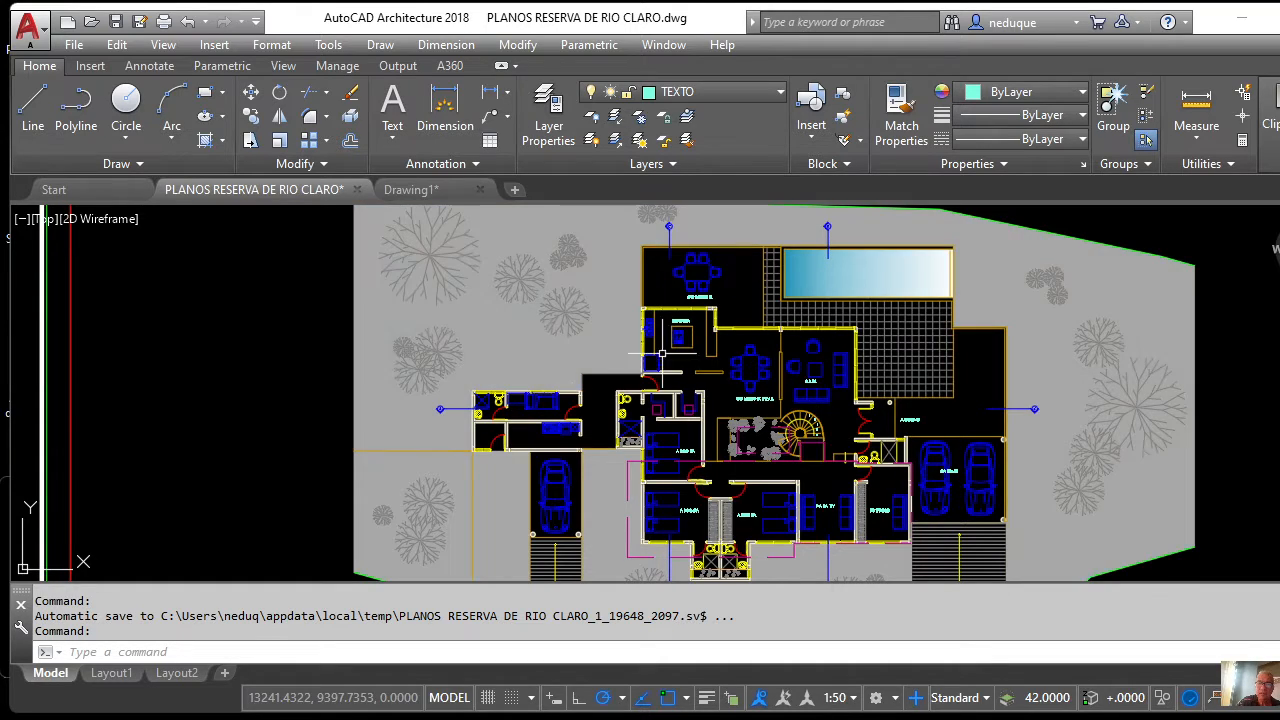
Keep Drafting & Annotation as the active workspace, leaving the workspace list unchanged.
scroll(798, 416, "down", 3)
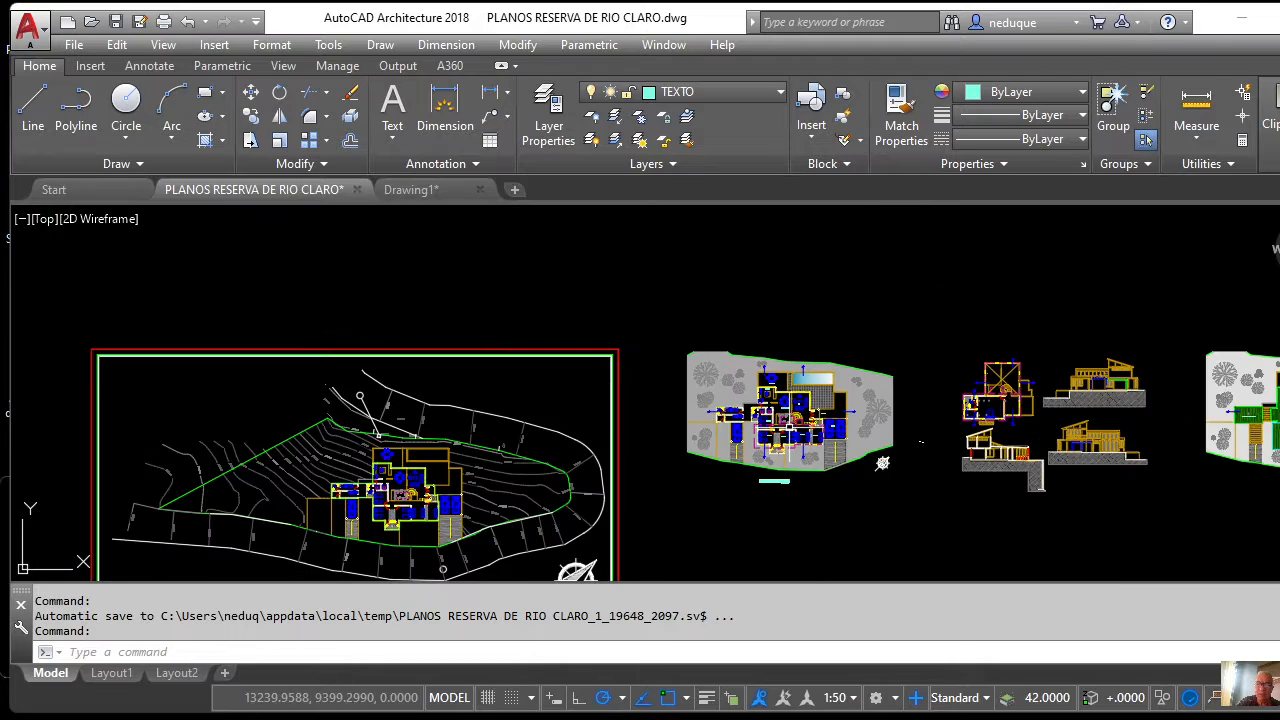
scroll(792, 427, "up", 3)
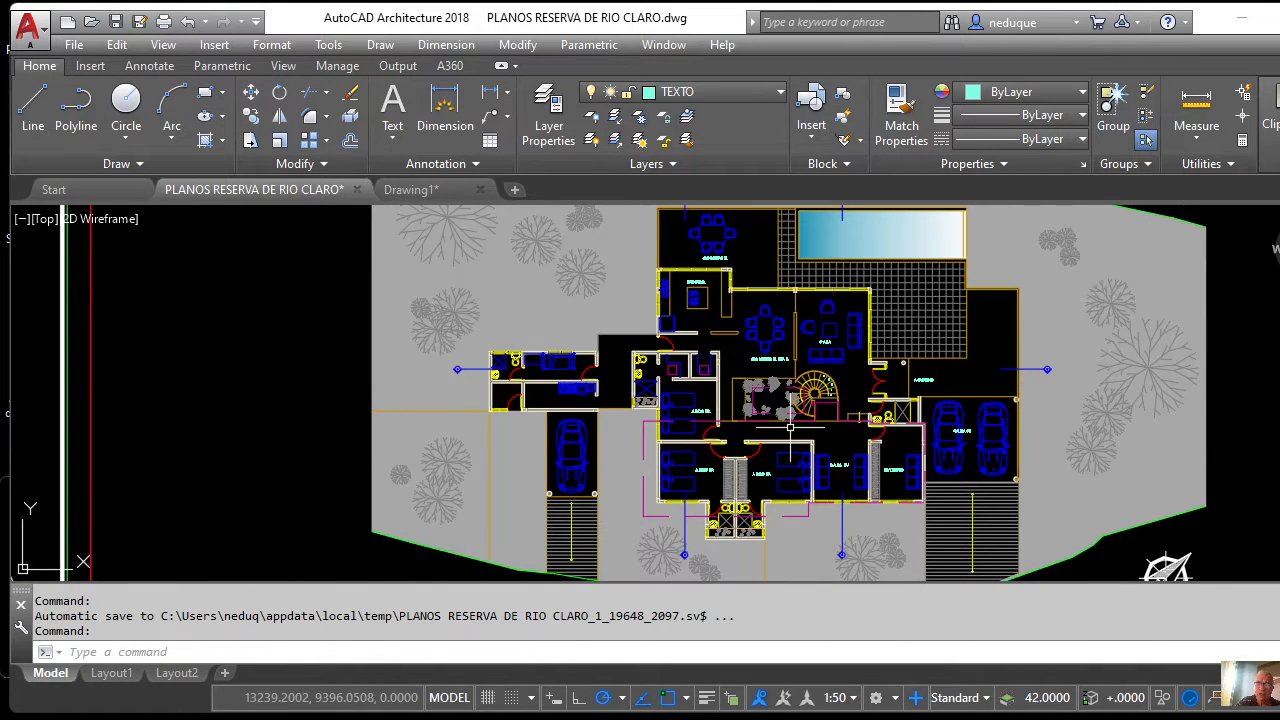
scroll(789, 420, "up", 2)
scroll(885, 438, "down", 6)
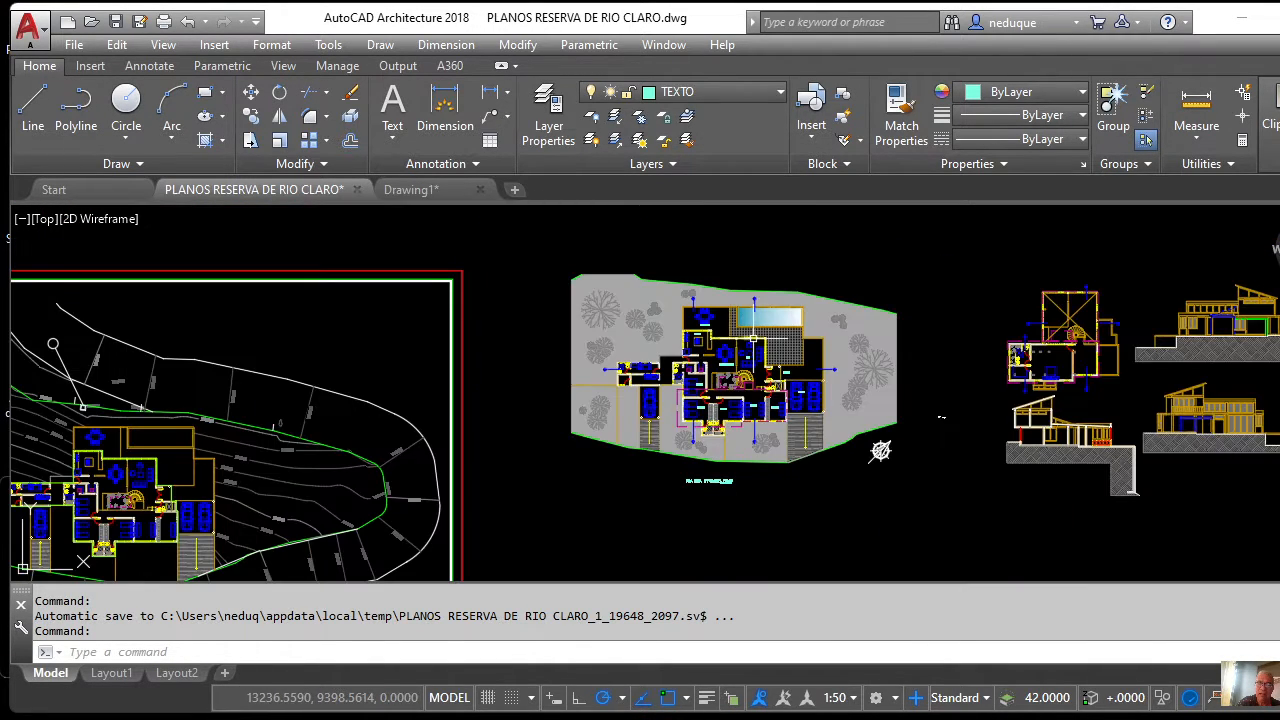
scroll(705, 383, "up", 4)
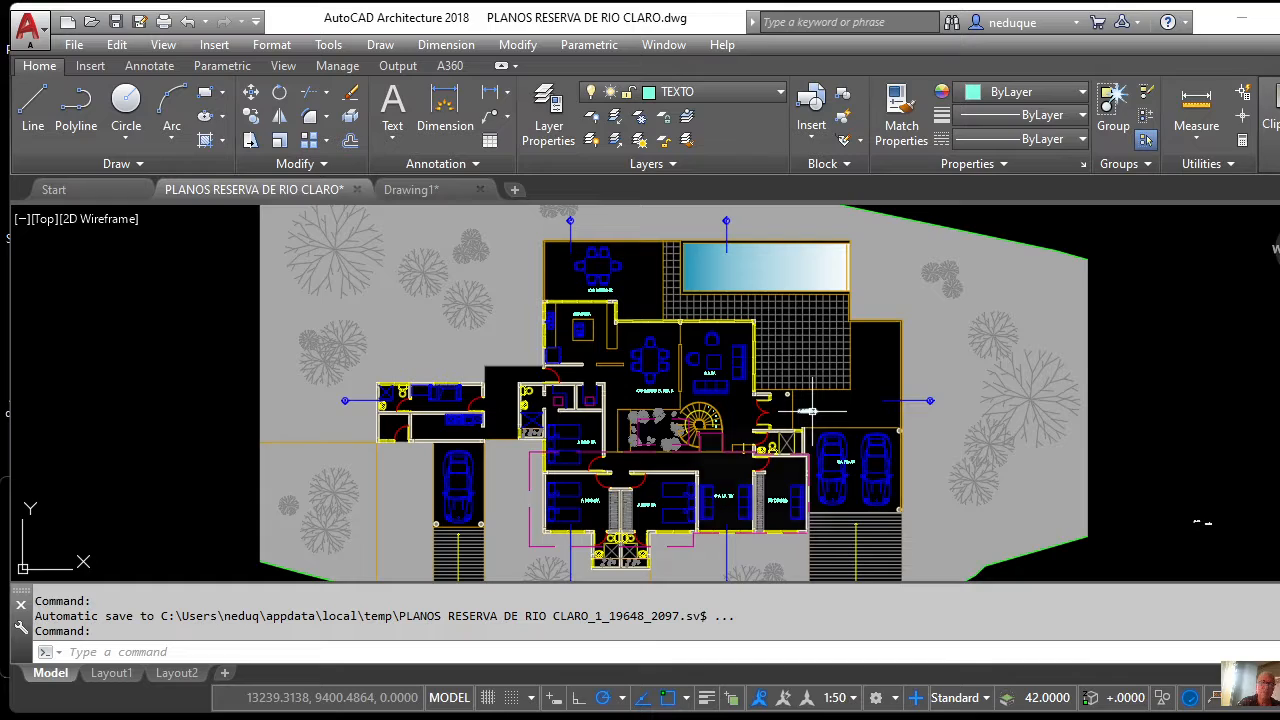
mouse_move(809, 411)
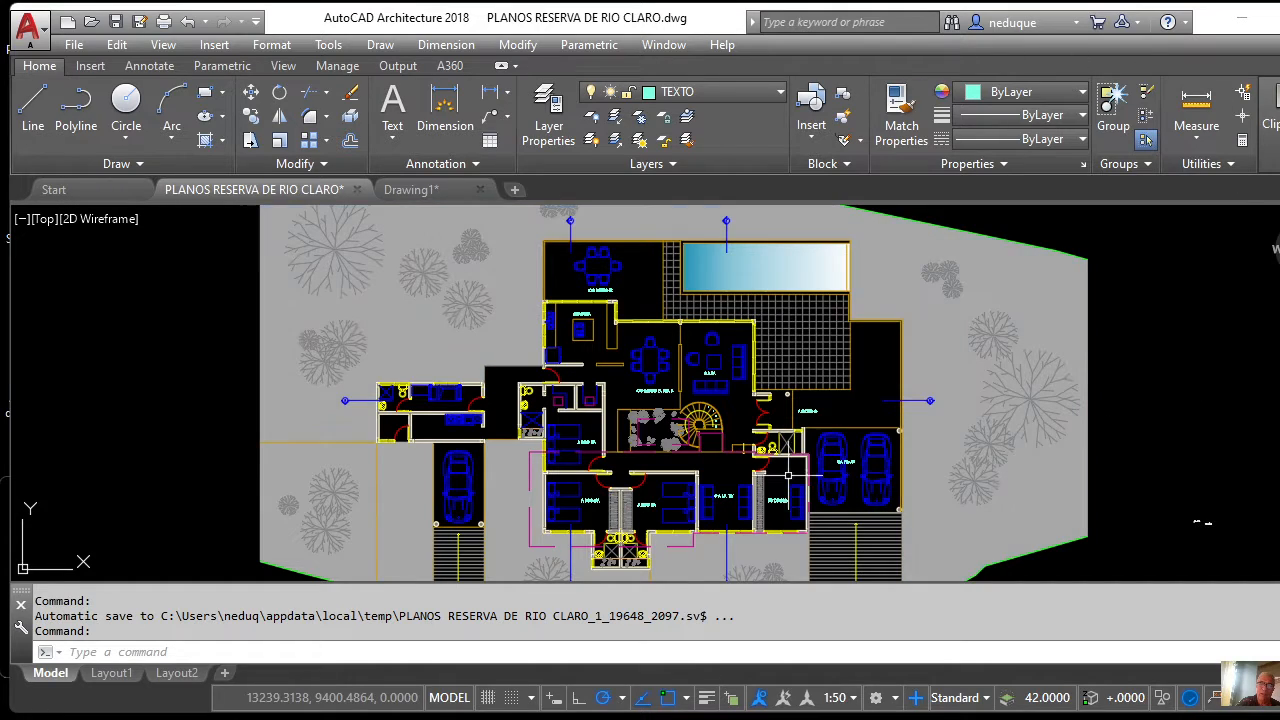
mouse_move(733, 453)
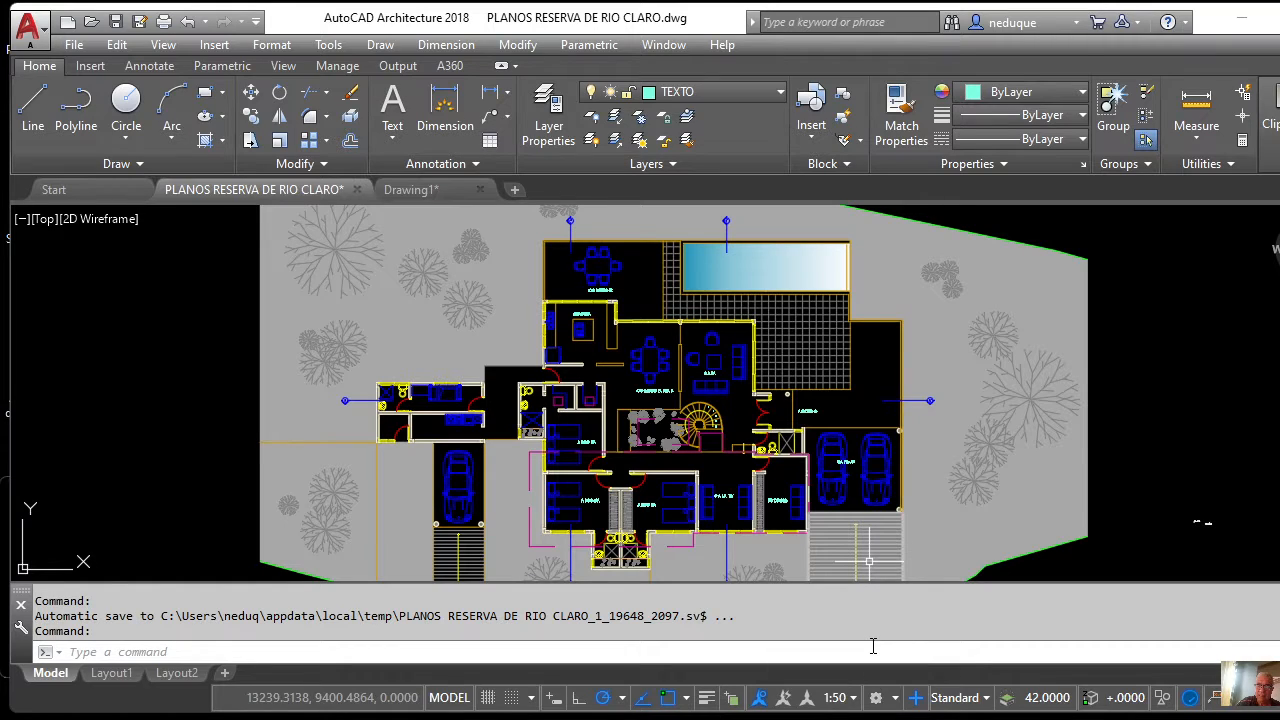
left_click(895, 700)
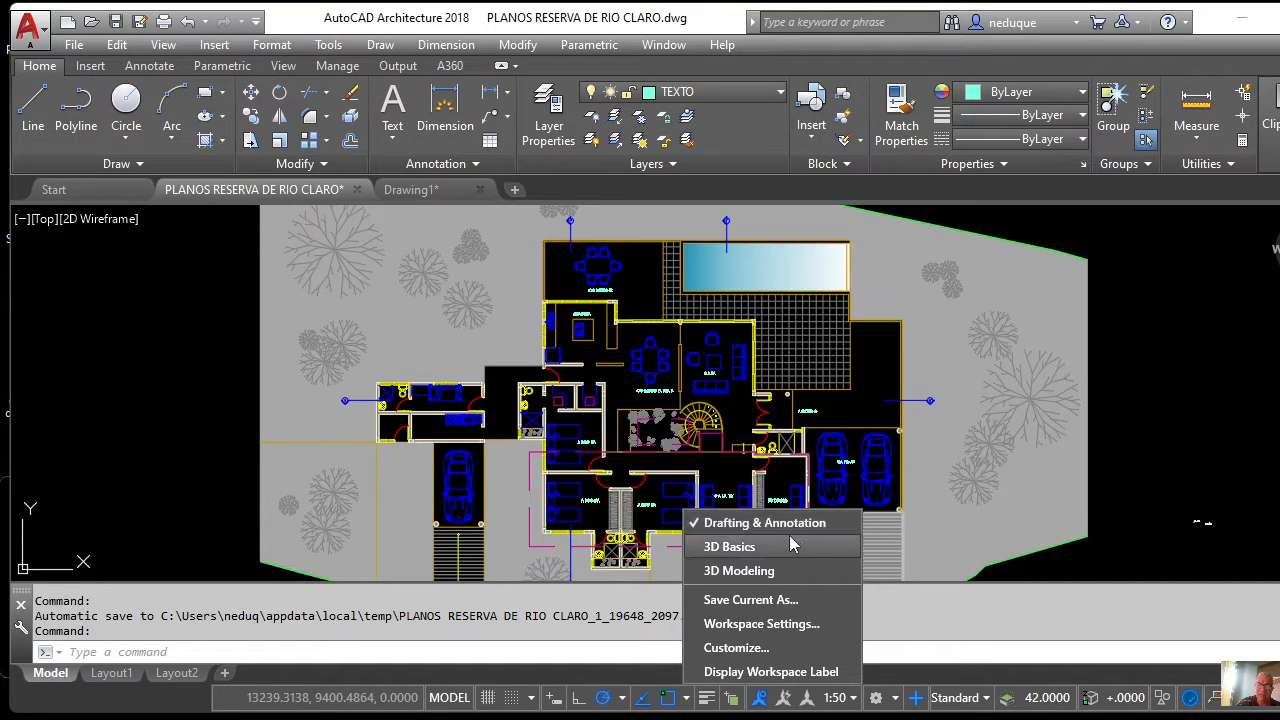
left_click(789, 524)
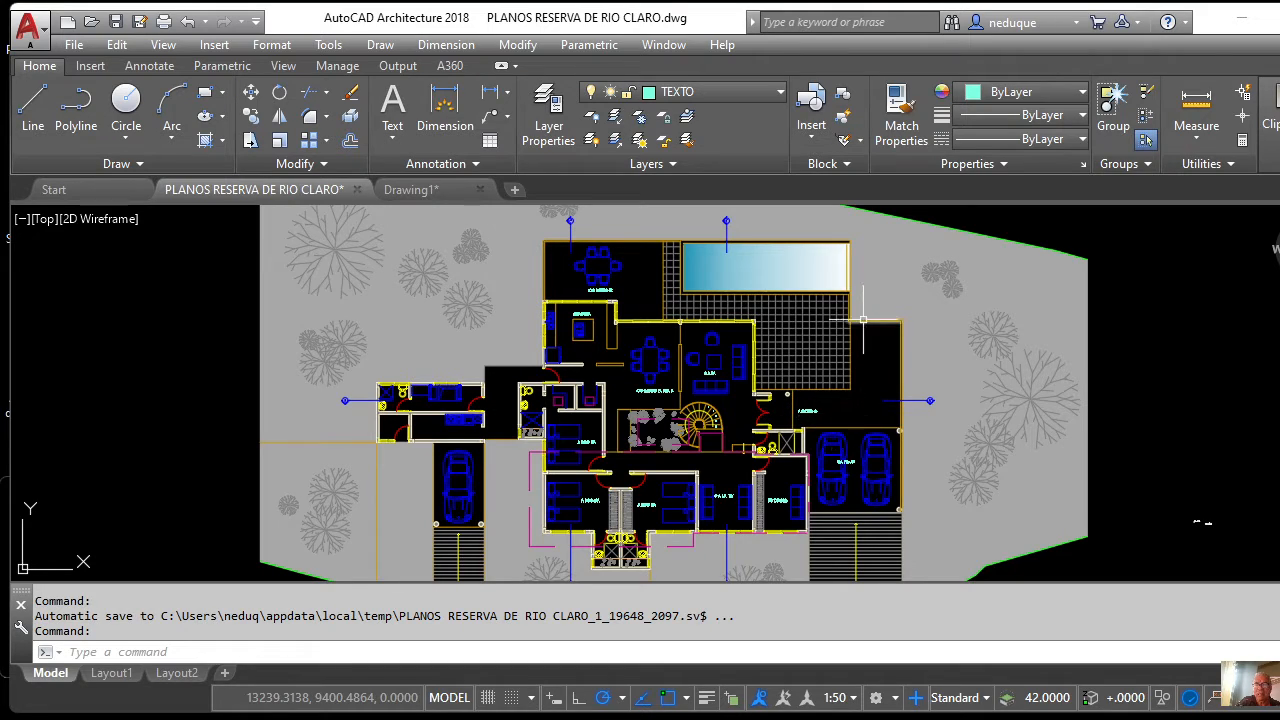
left_click(892, 698)
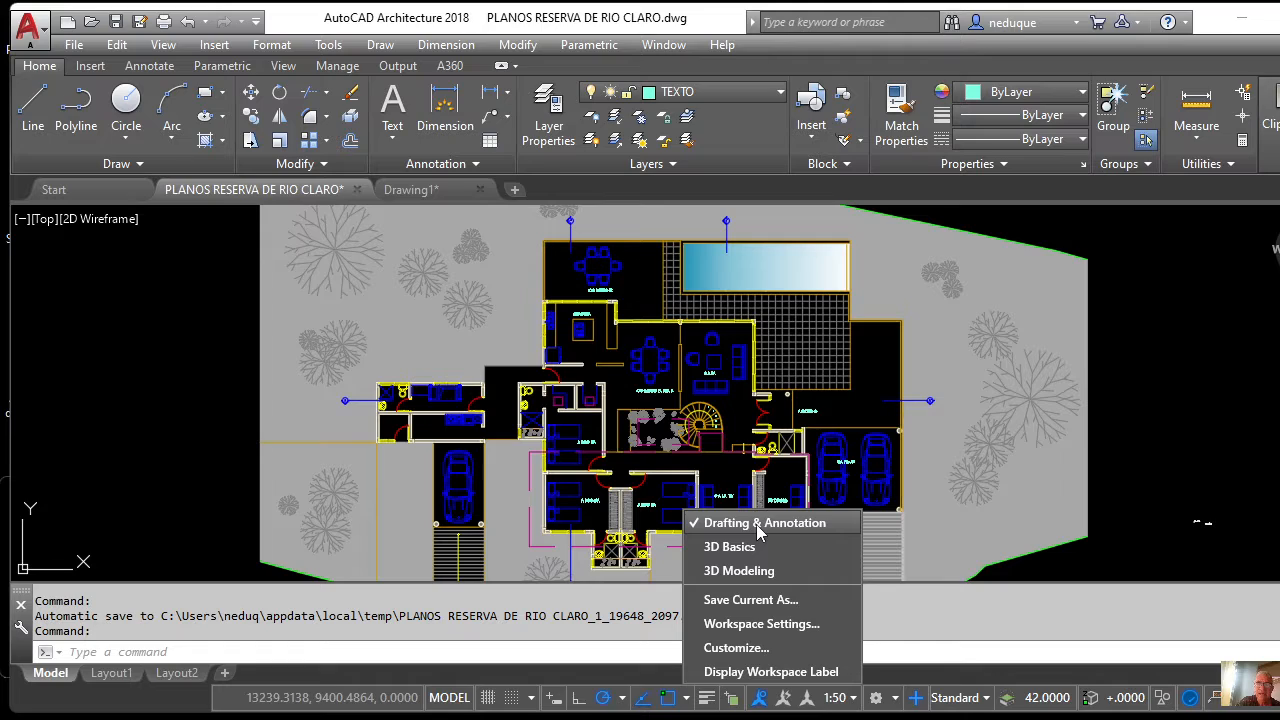
left_click(1142, 388)
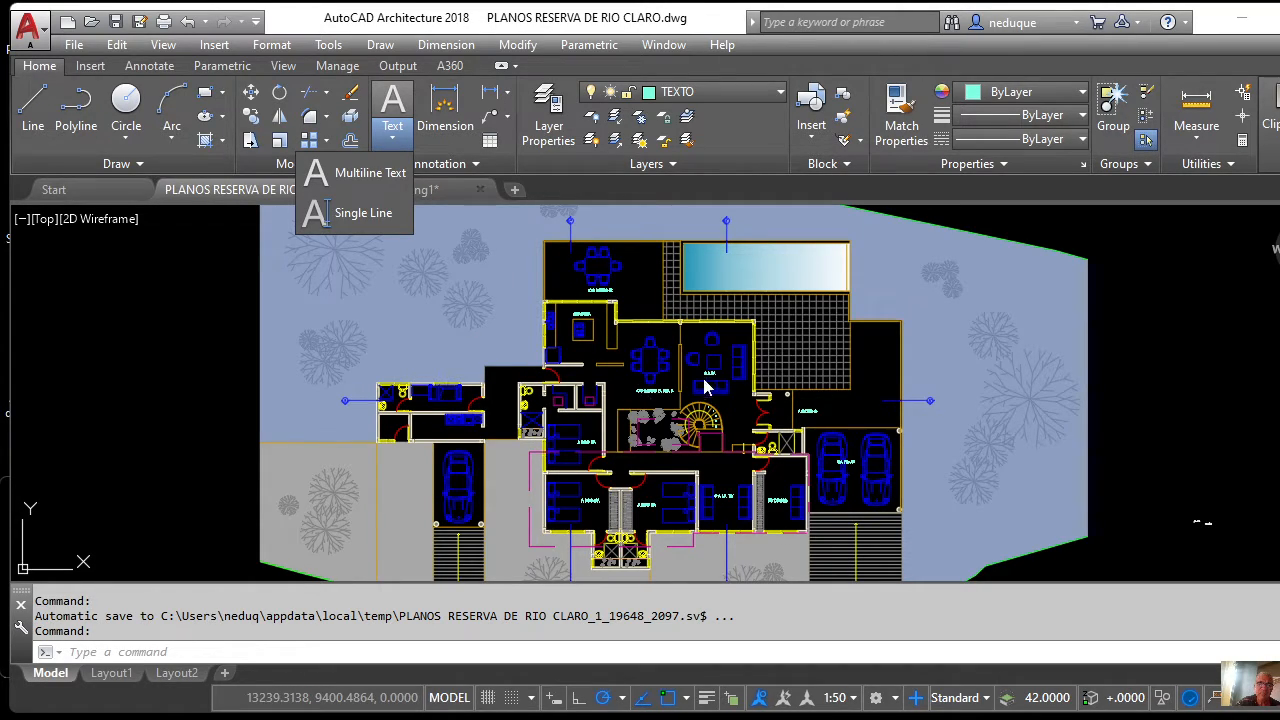
Start Multiline Text and pick the text box's first corner right of the floor plan.
left_click(360, 178)
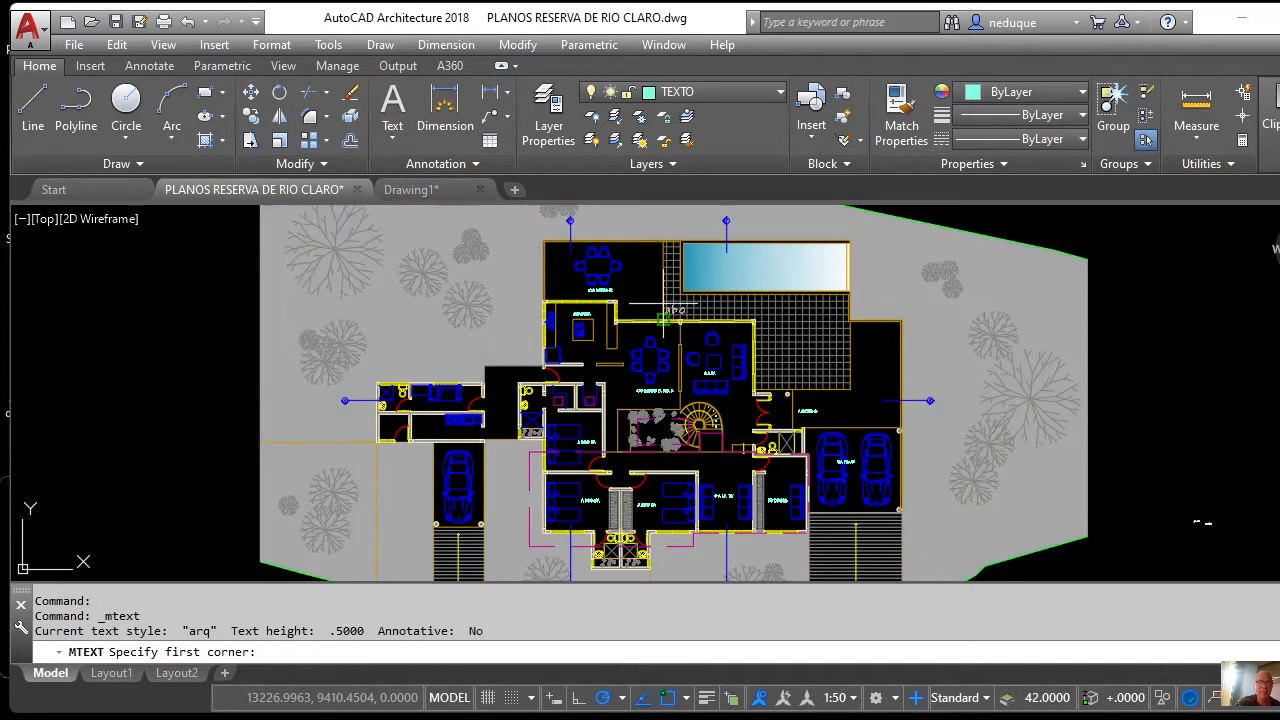
scroll(462, 314, "down", 6)
scroll(612, 335, "up", 4)
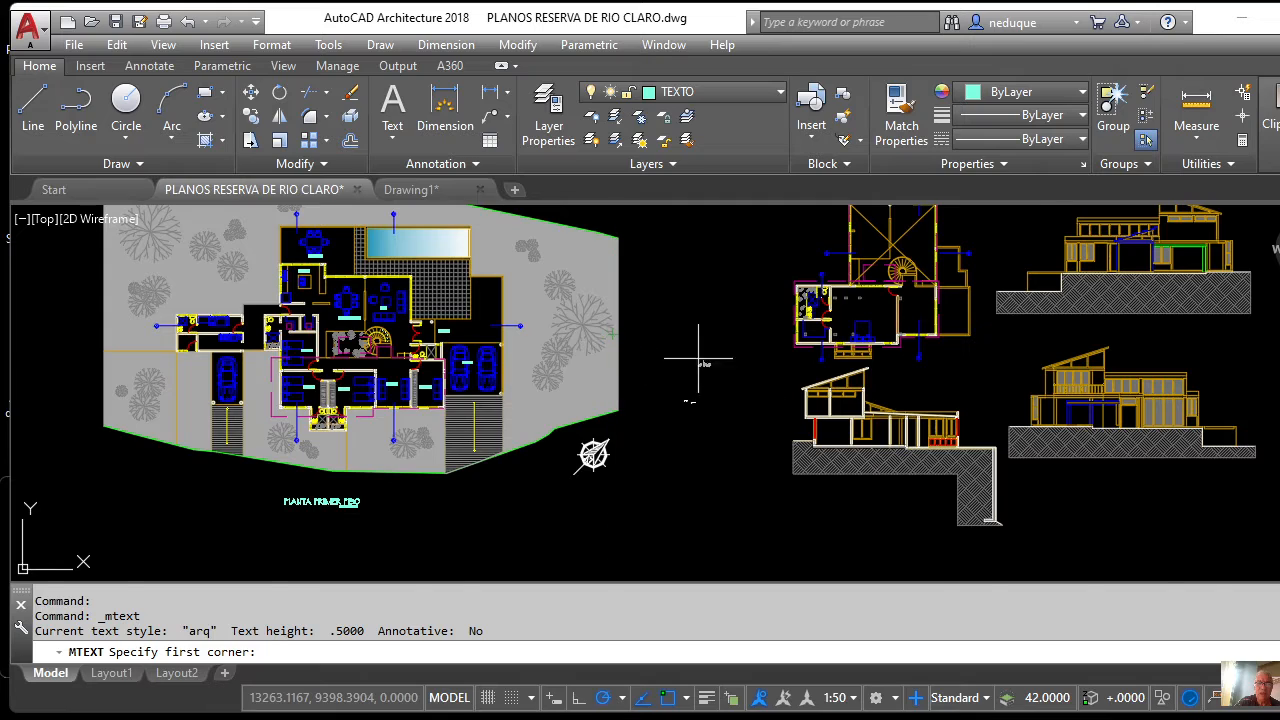
scroll(695, 345, "up", 4)
scroll(653, 320, "down", 3)
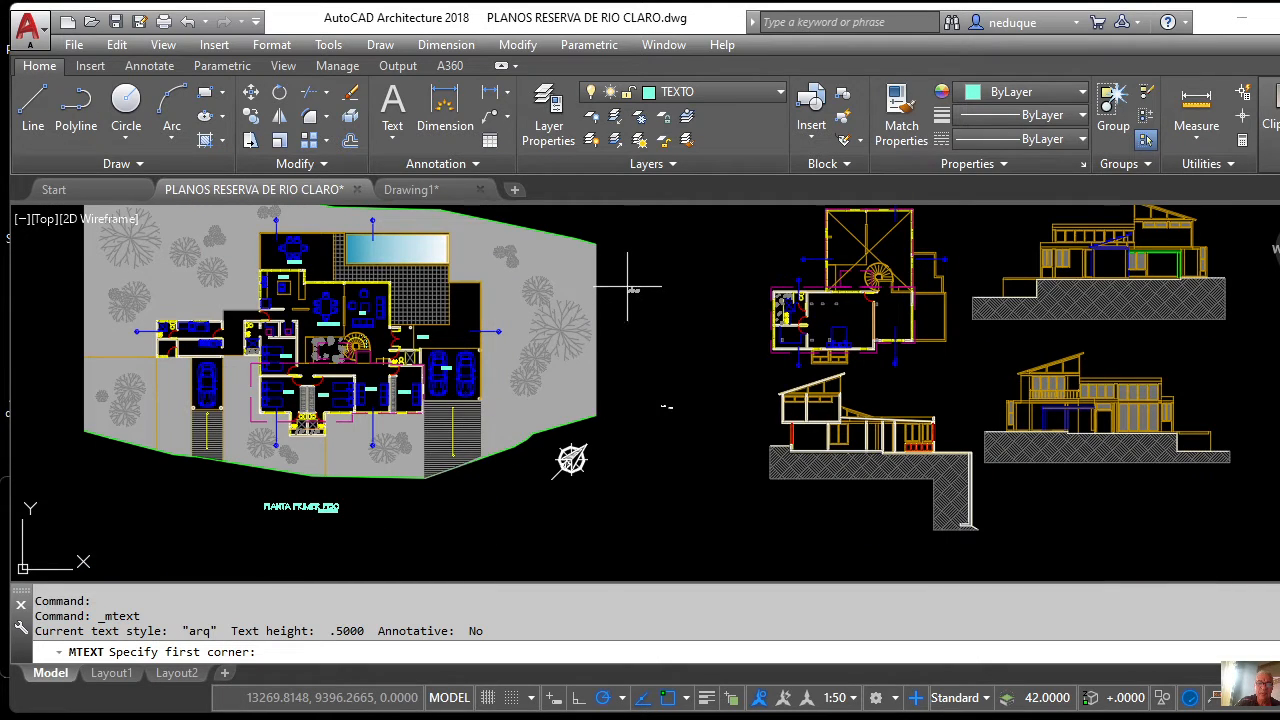
left_click(629, 289)
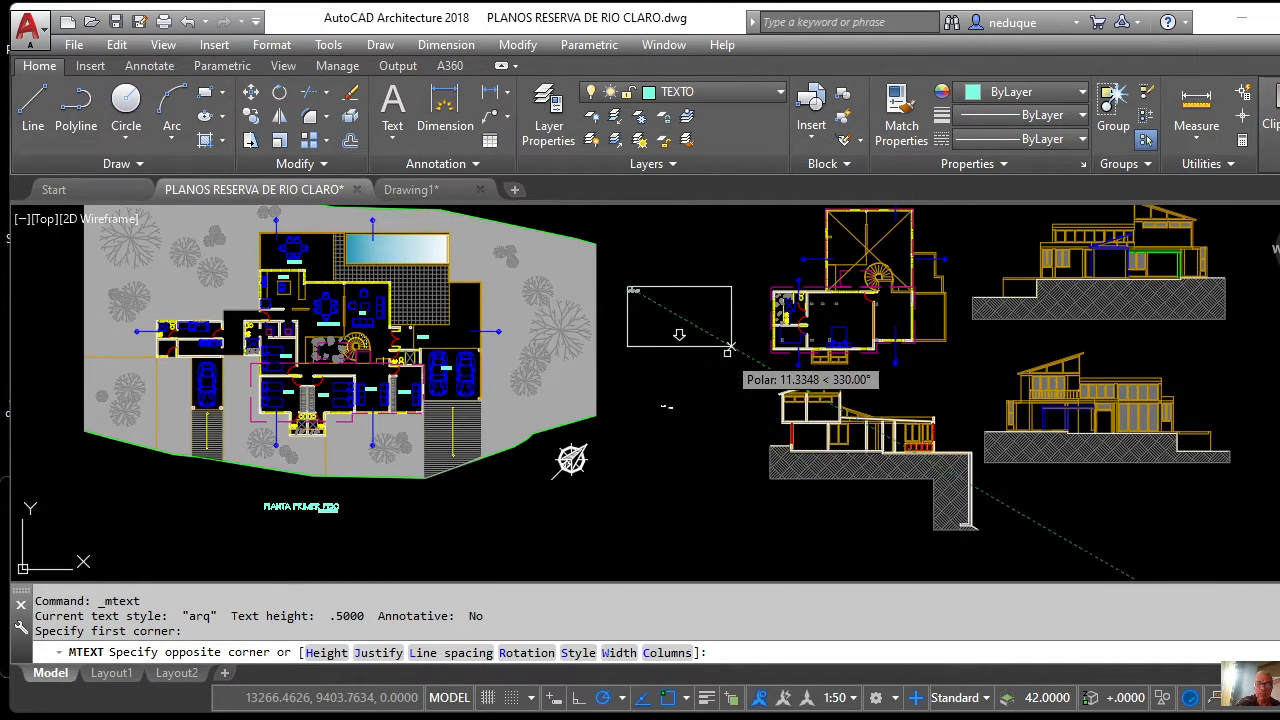
Pick the opposite corner of the MTEXT box to open the Text Editor.
left_click(860, 310)
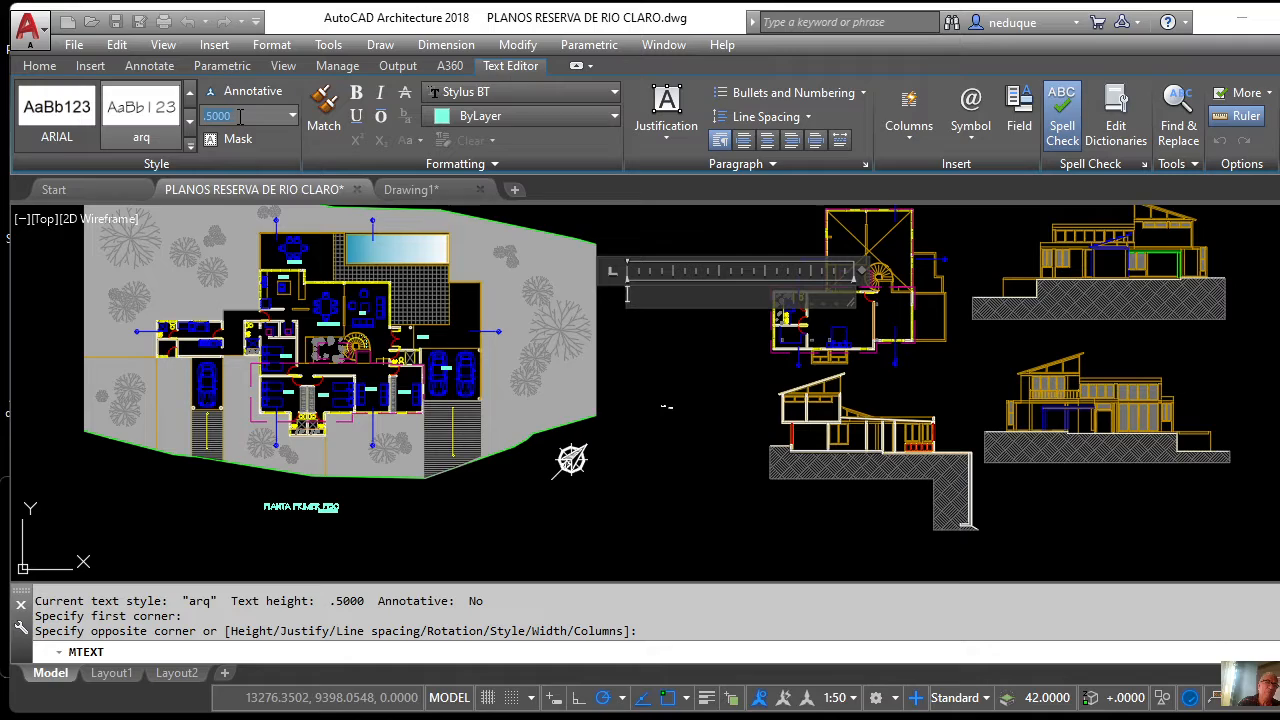
Try a text height of 12, then reset the text height to .5000.
type("12")
key("Return")
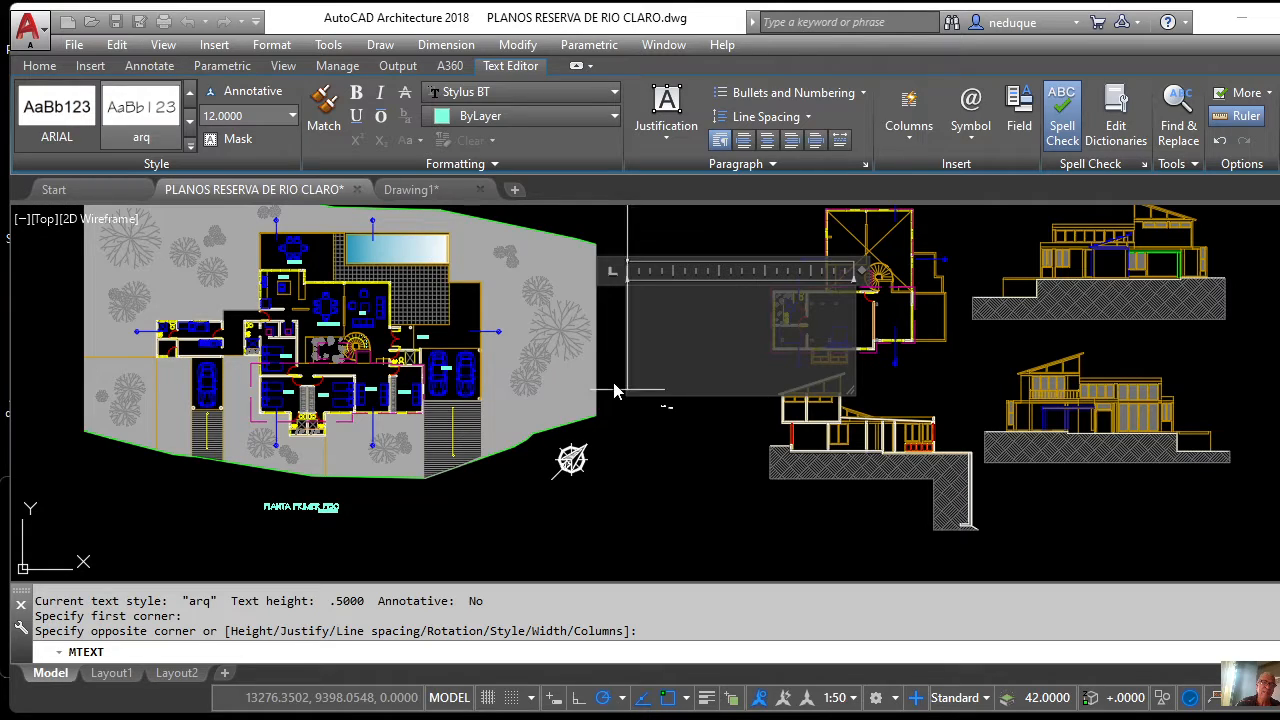
left_click(248, 117)
left_click(235, 117)
key("Return")
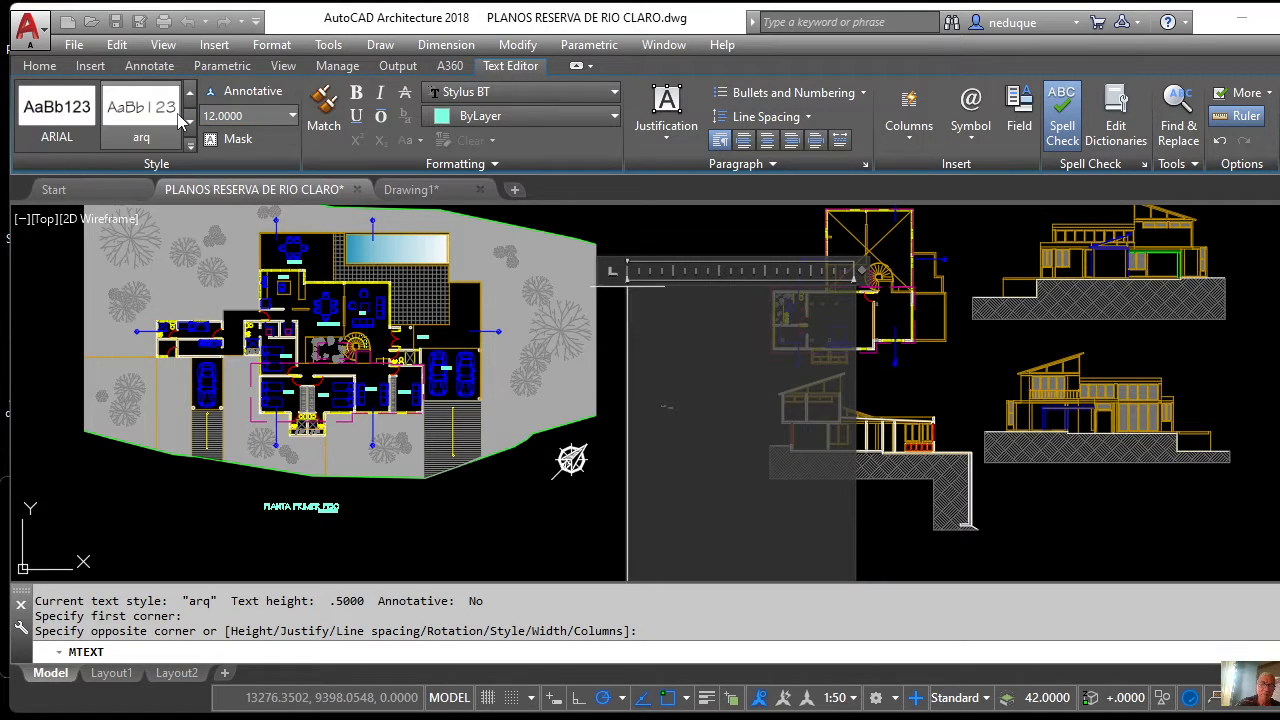
scroll(663, 319, "down", 3)
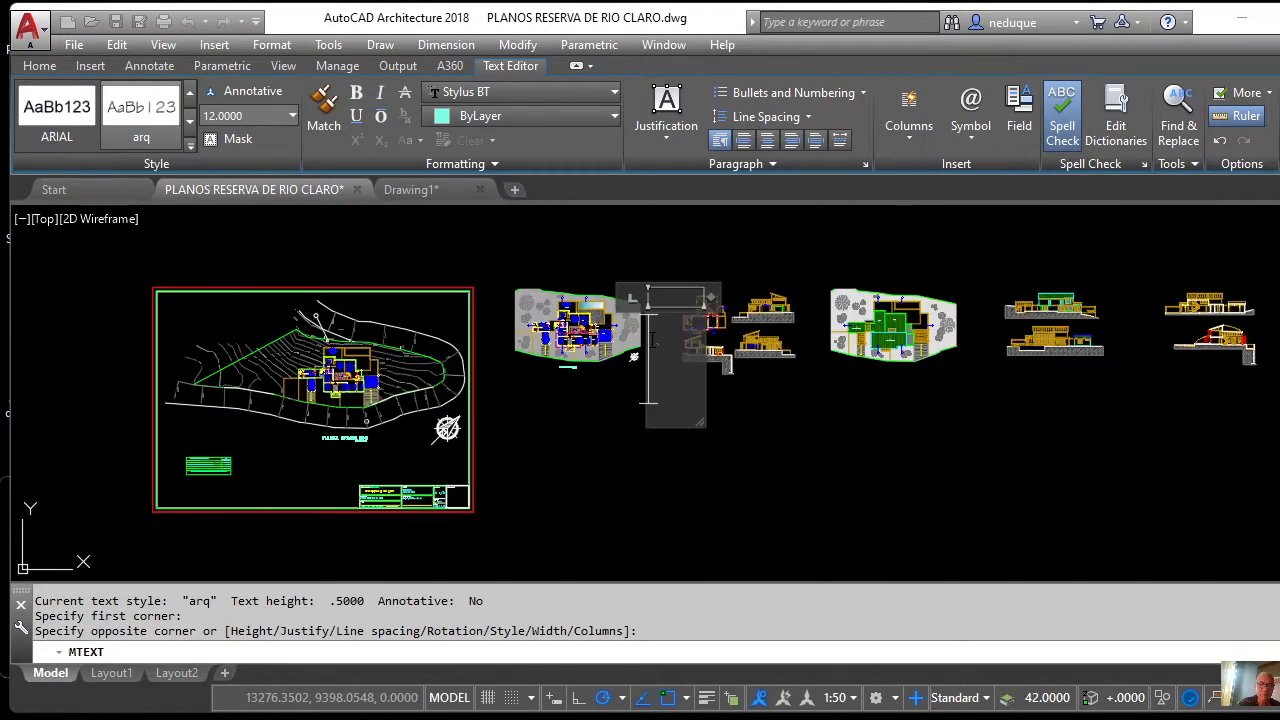
scroll(655, 338, "up", 3)
scroll(655, 338, "down", 2)
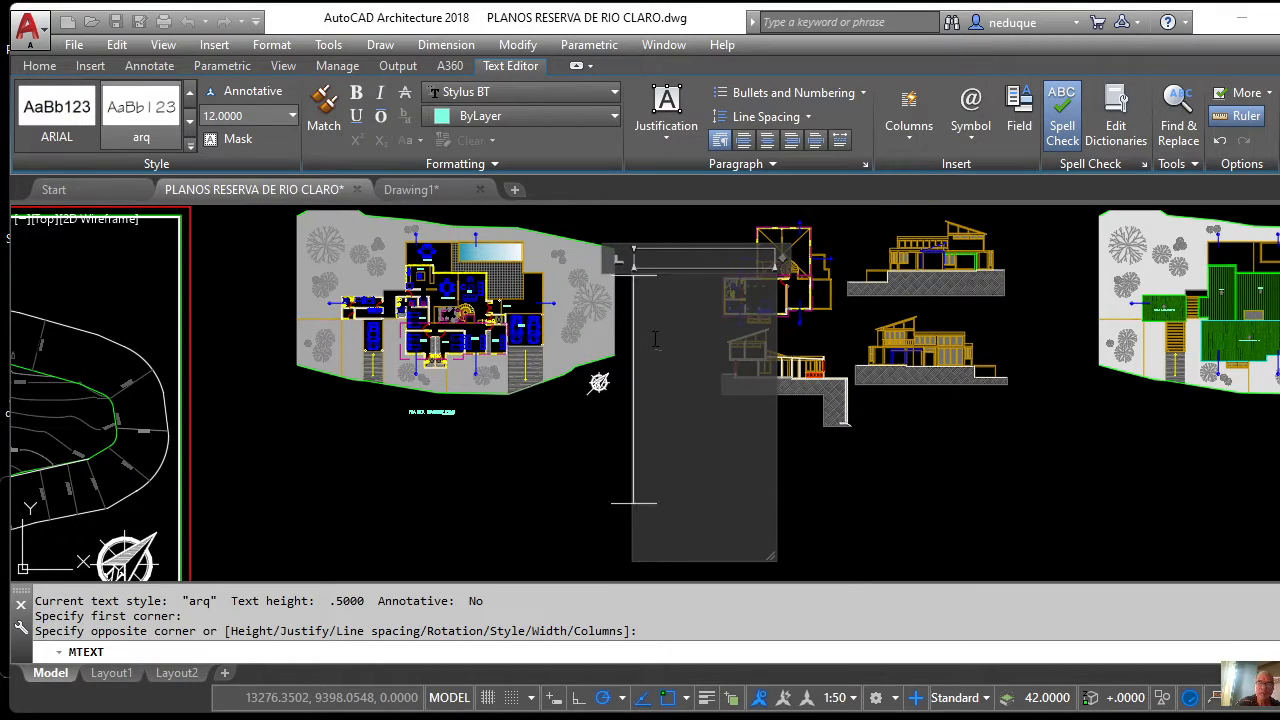
left_click(292, 116)
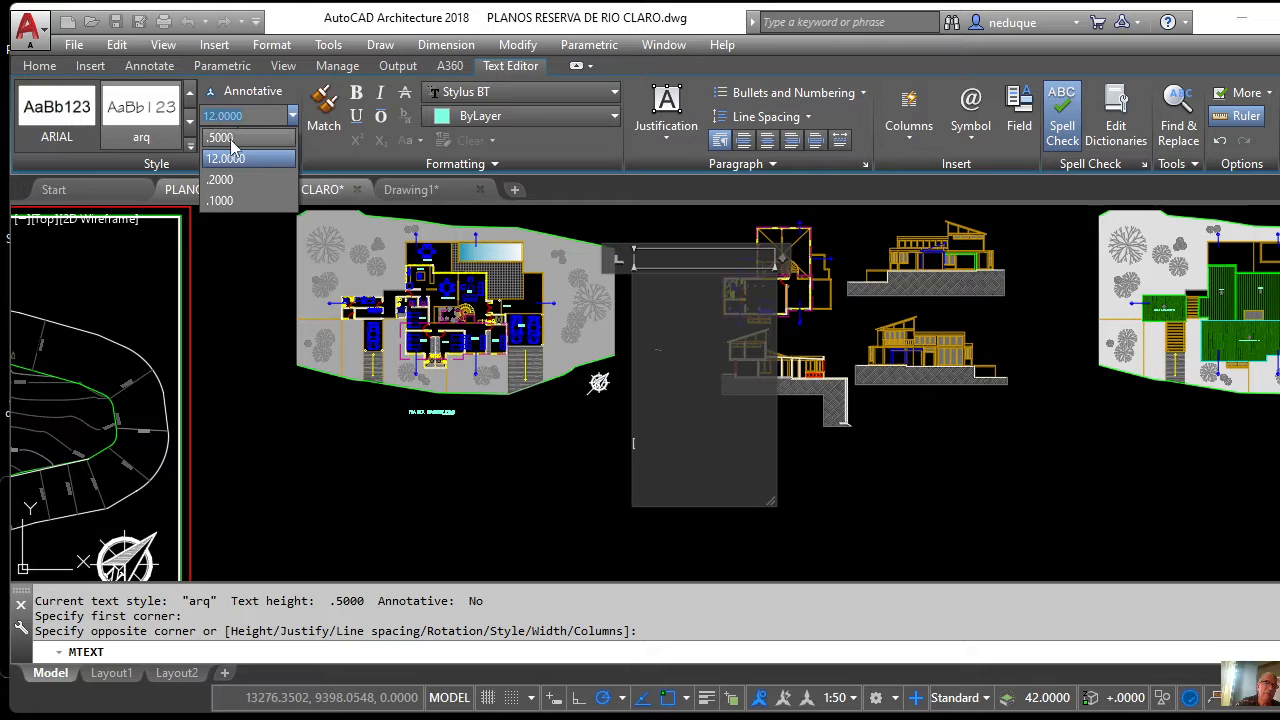
left_click(224, 139)
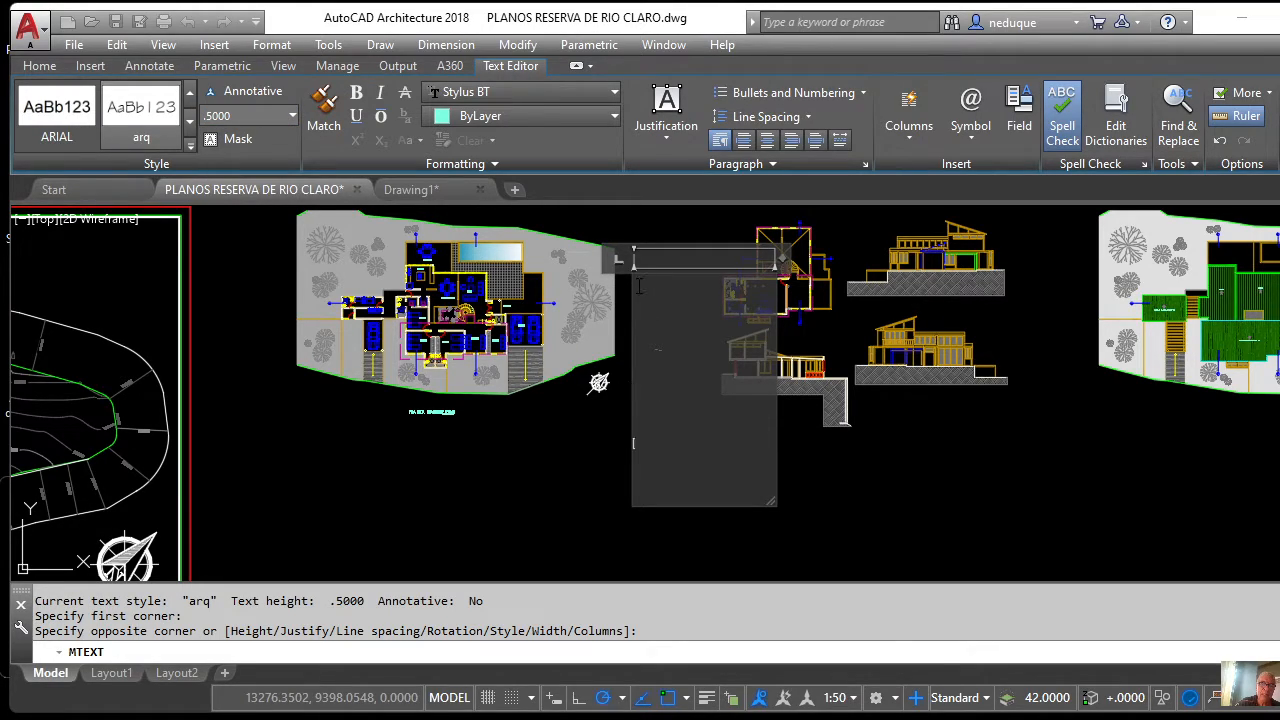
scroll(637, 290, "up", 3)
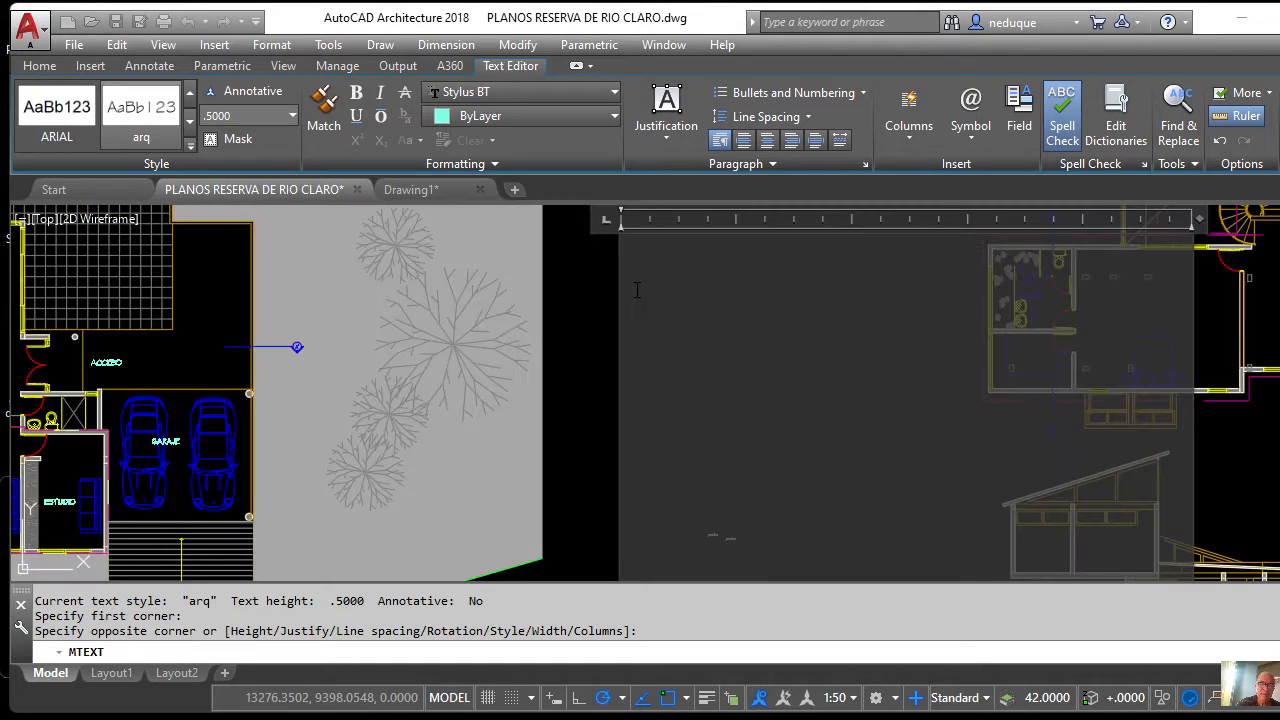
scroll(637, 290, "down", 3)
scroll(637, 290, "up", 3)
scroll(637, 290, "down", 3)
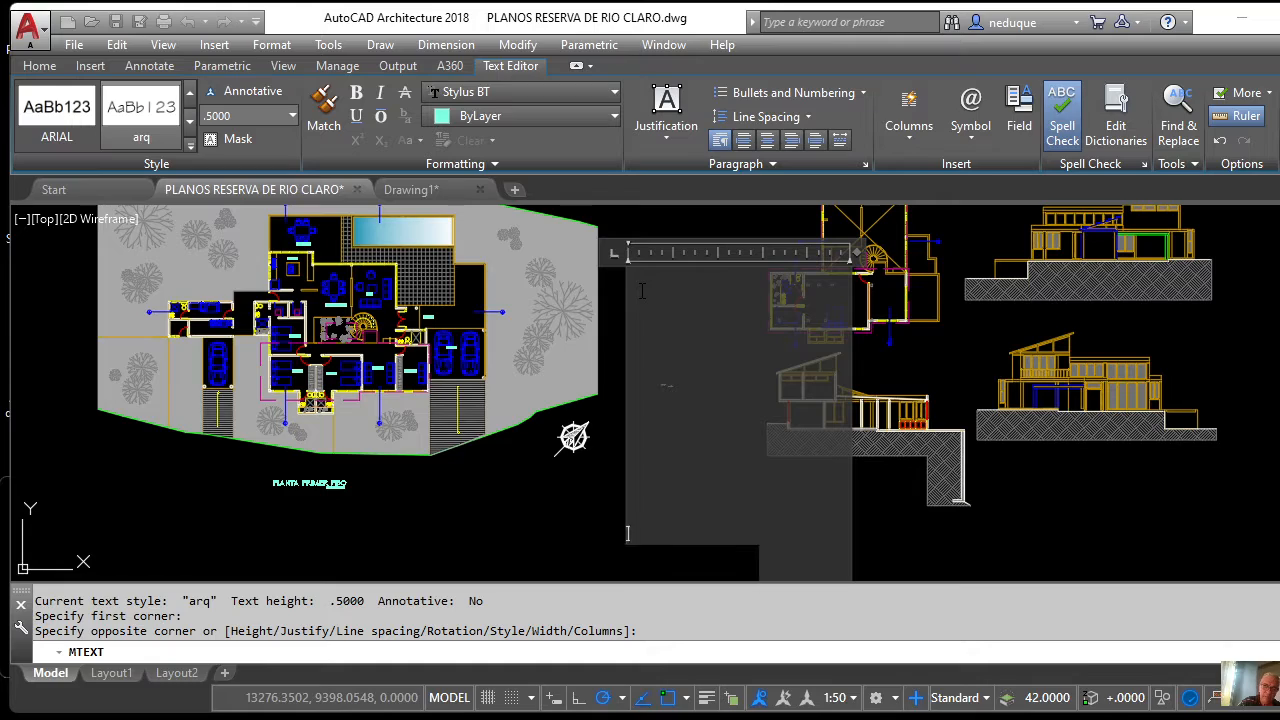
Type 'PRUEBA DE PARRAFO' and 'SFGUNDALINEA' on separate lines, starting a third line.
type("PRUE")
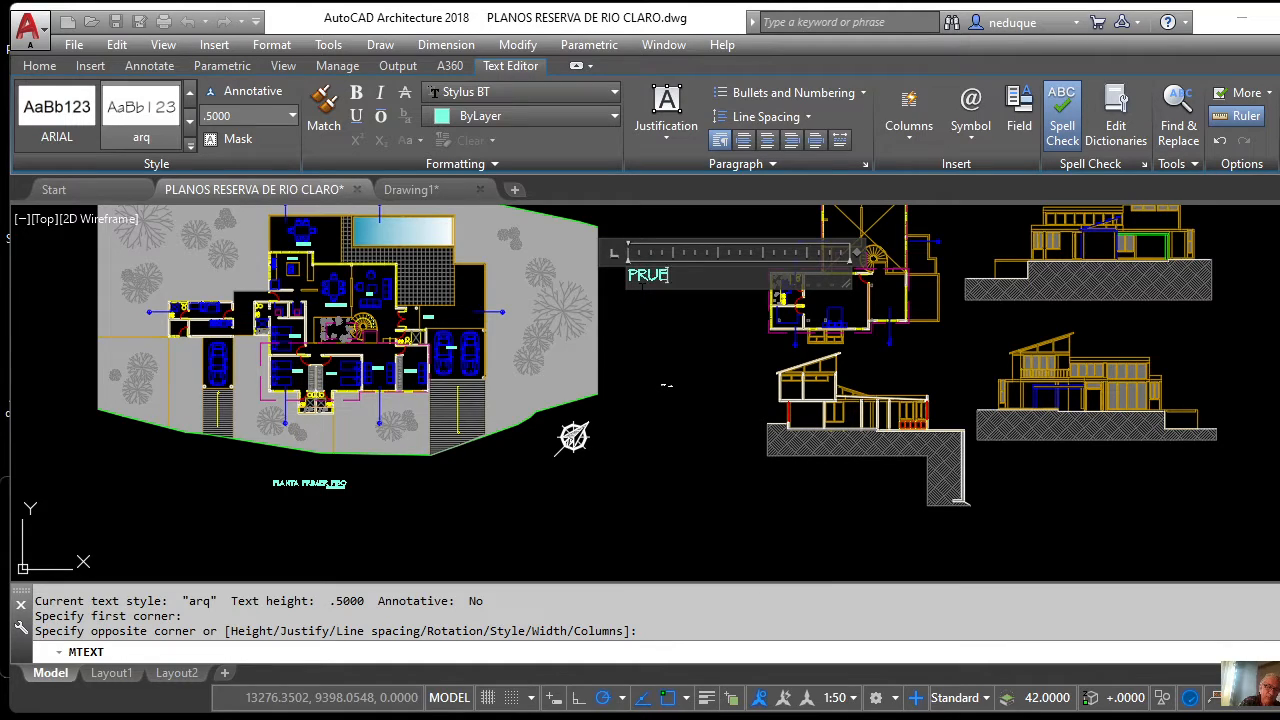
type("BA DE PARRA")
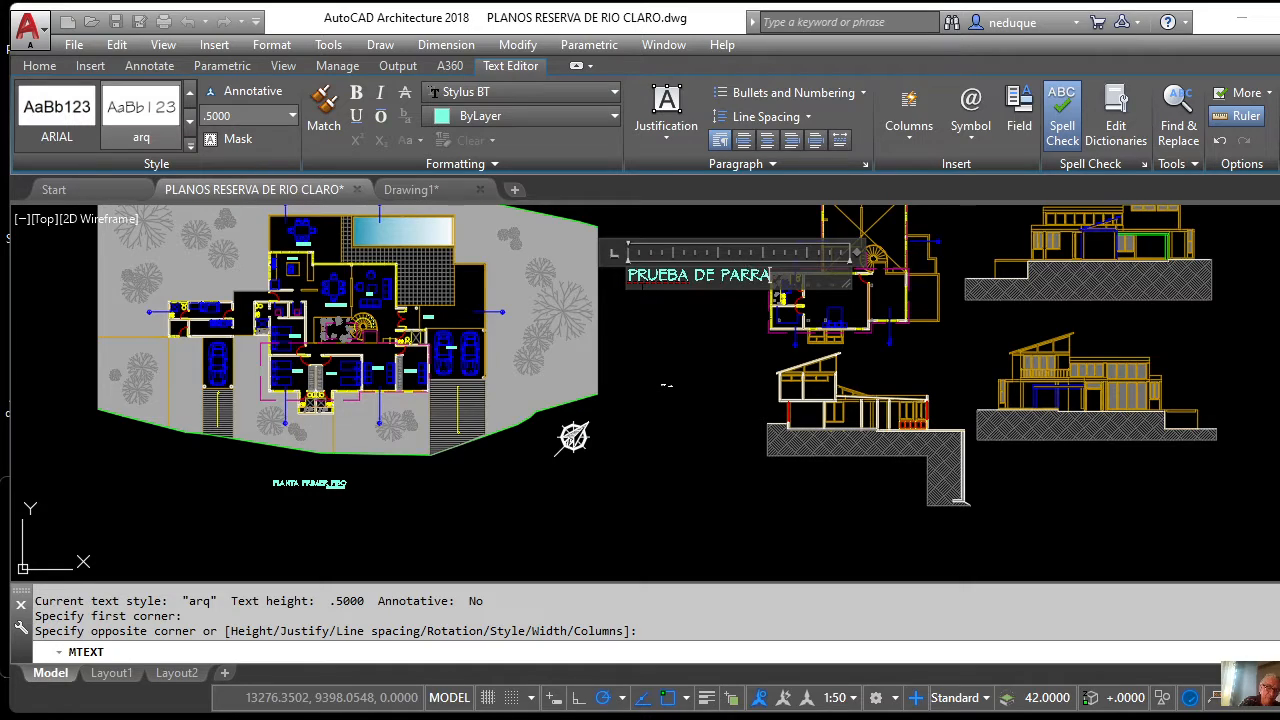
type("FO")
key("Return")
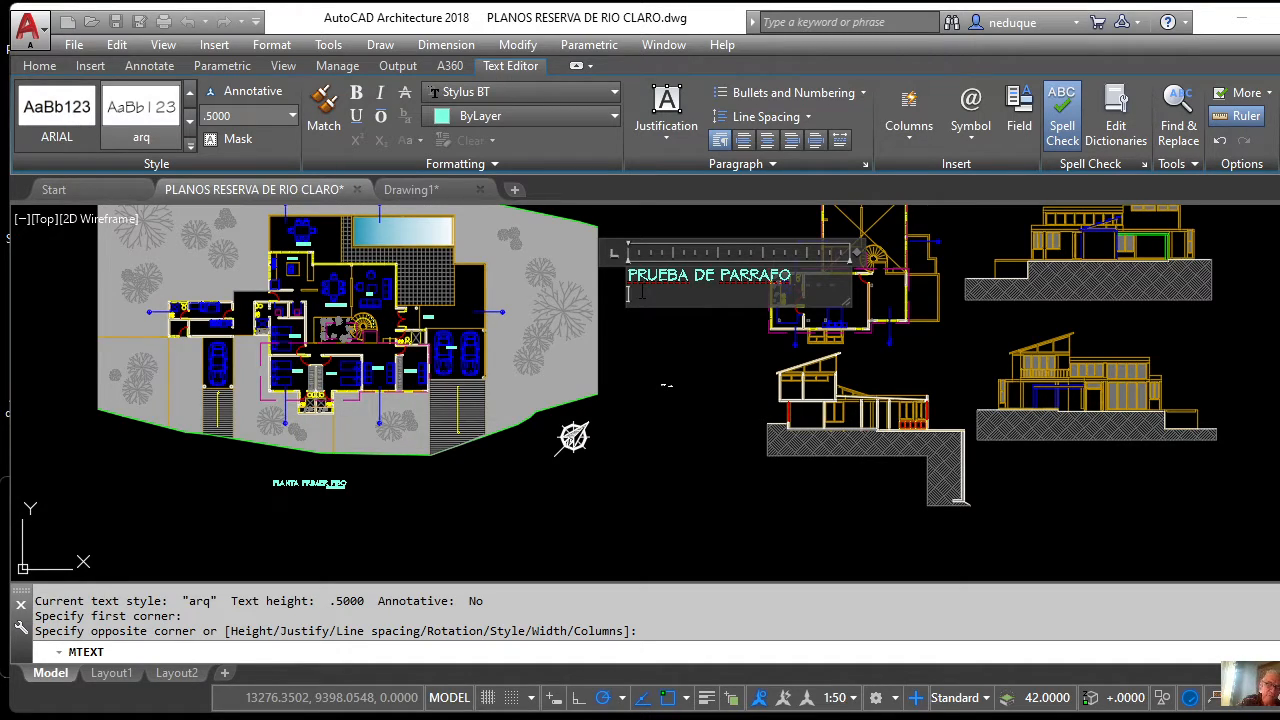
type("SFG")
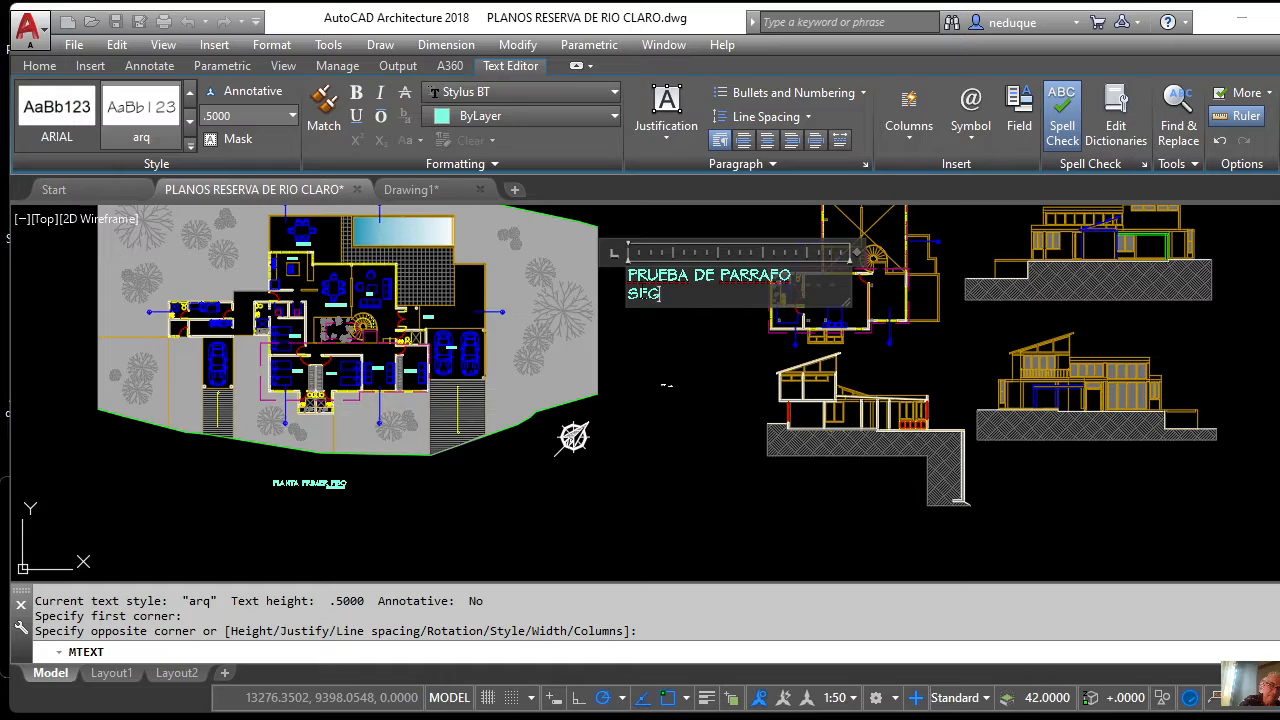
type("UNDA")
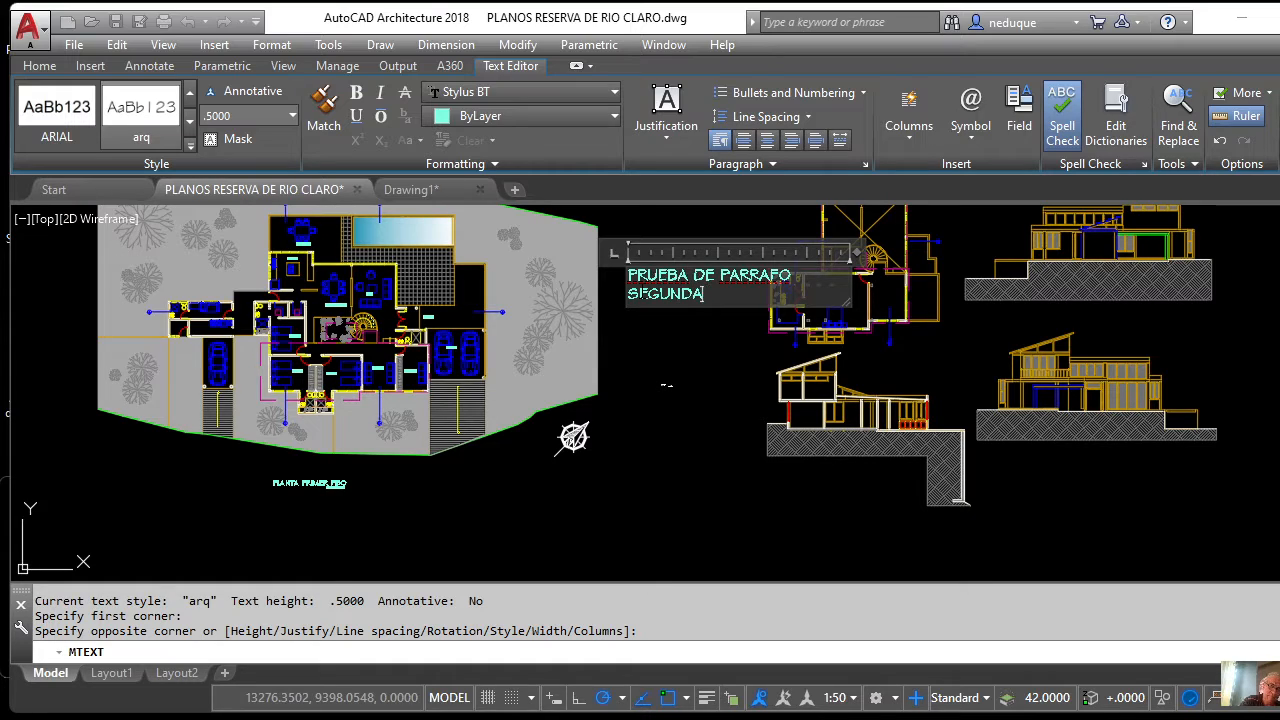
type("LINEA")
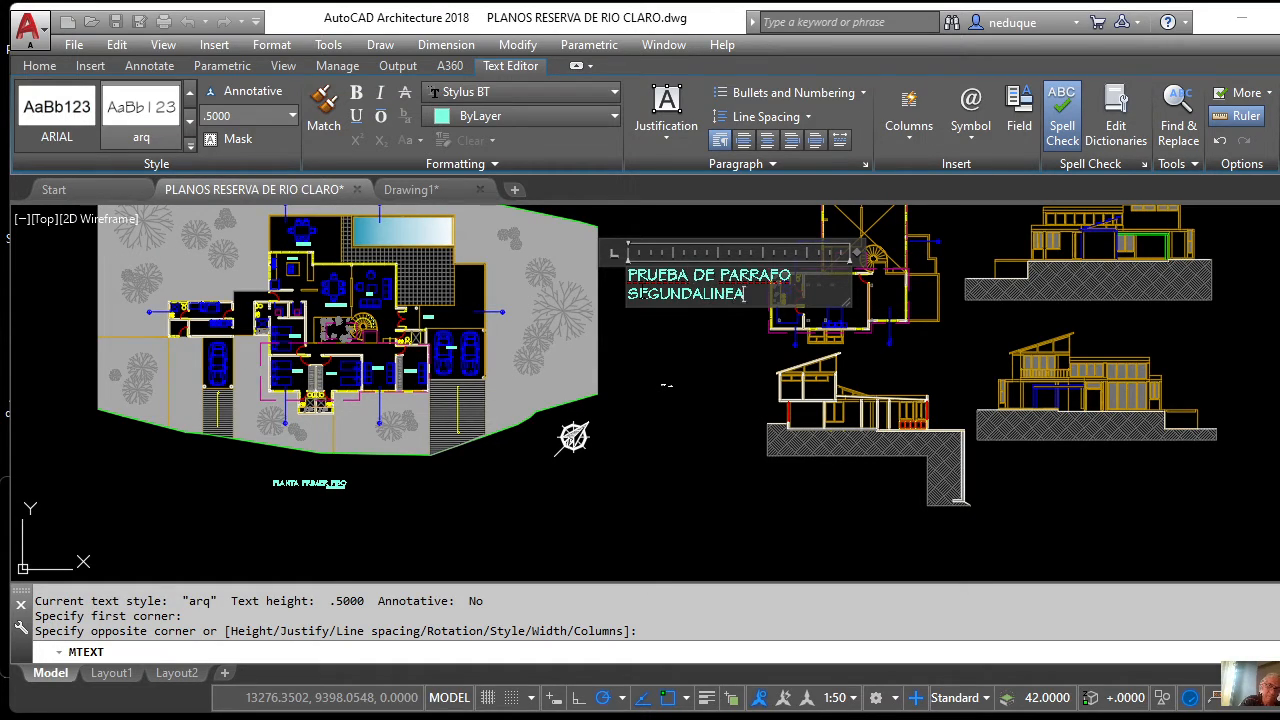
key("Return")
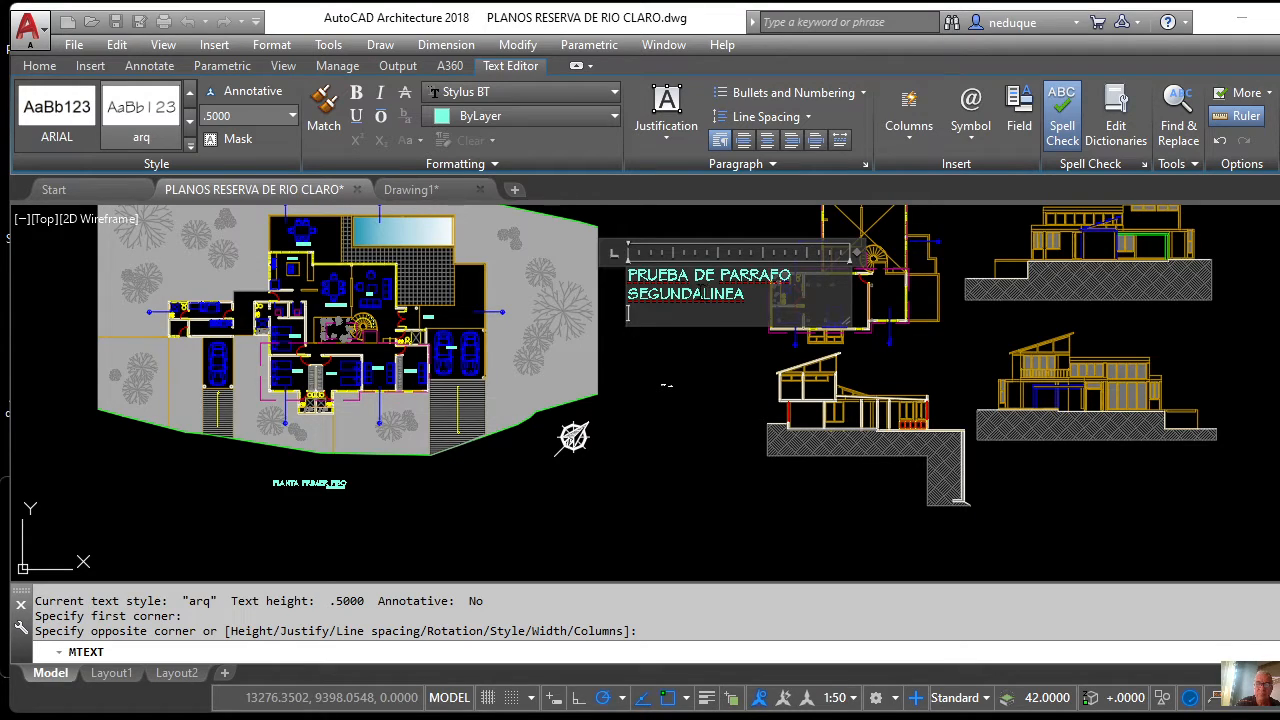
Place the caret between SEGUNDA and LINEA, then colour the first line Red.
left_click(700, 292)
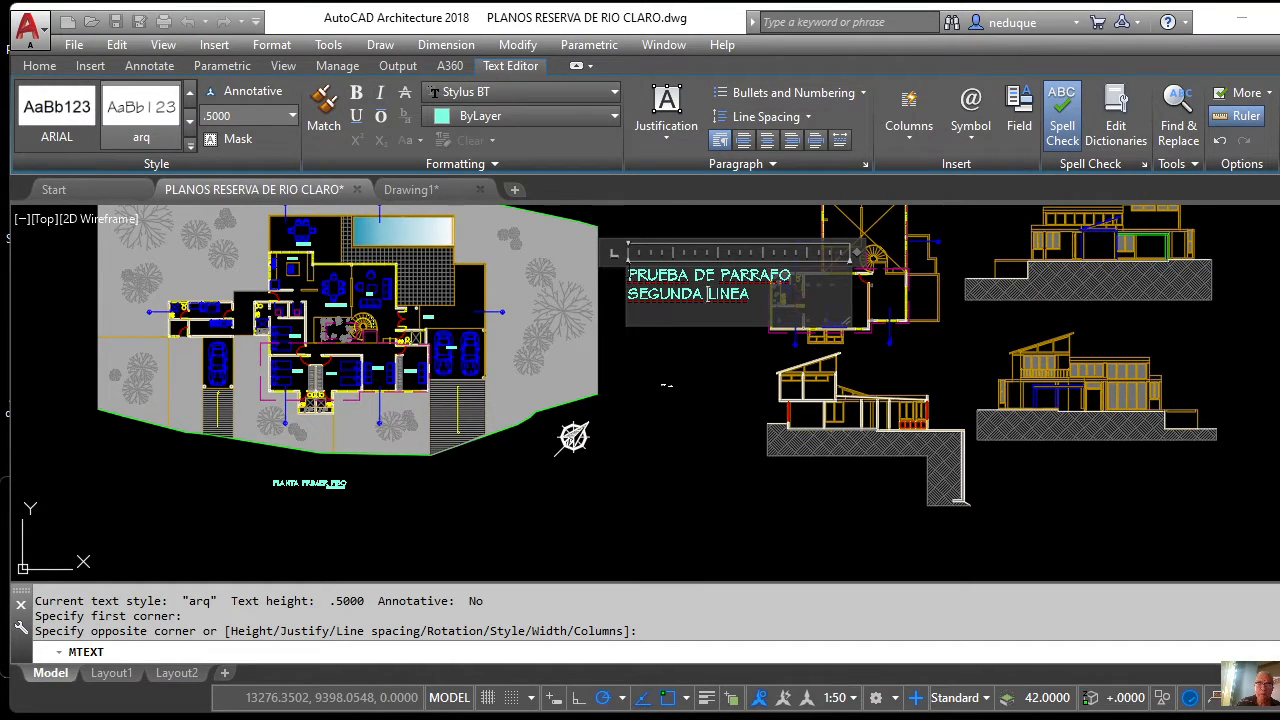
mouse_move(629, 276)
left_mouse_down()
mouse_move(796, 277)
mouse_move(627, 275)
left_mouse_up()
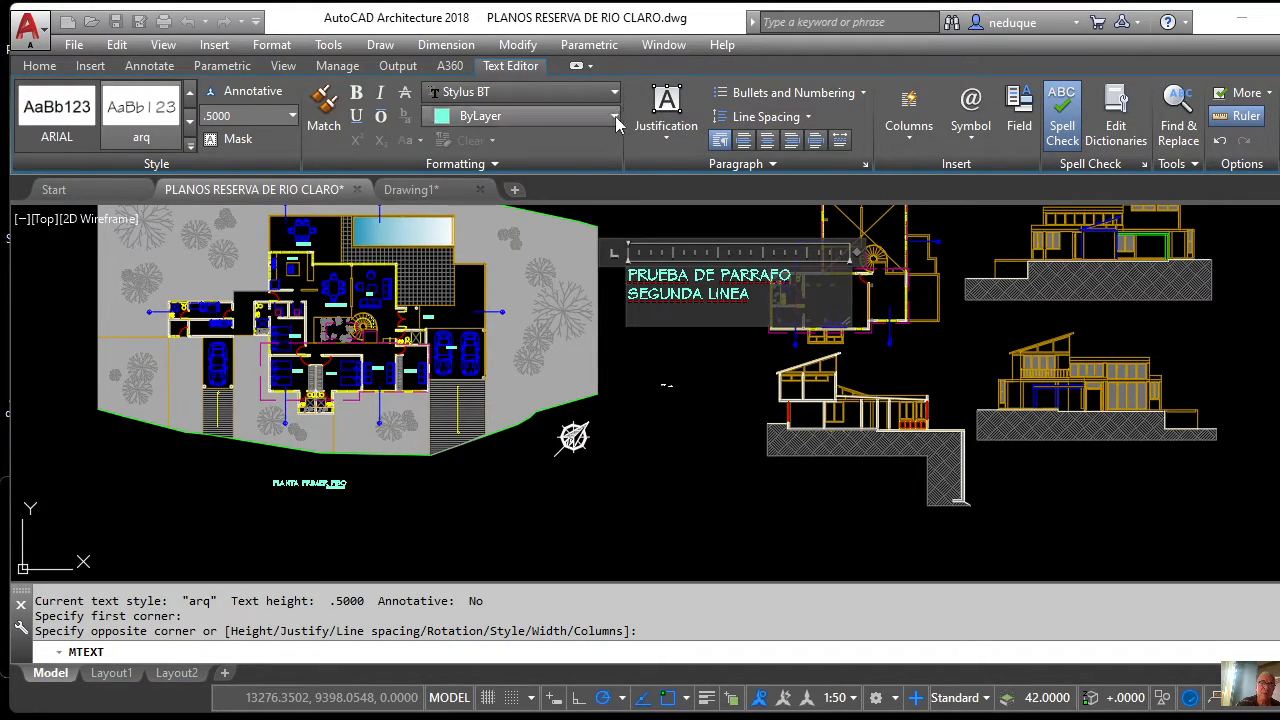
left_click(614, 120)
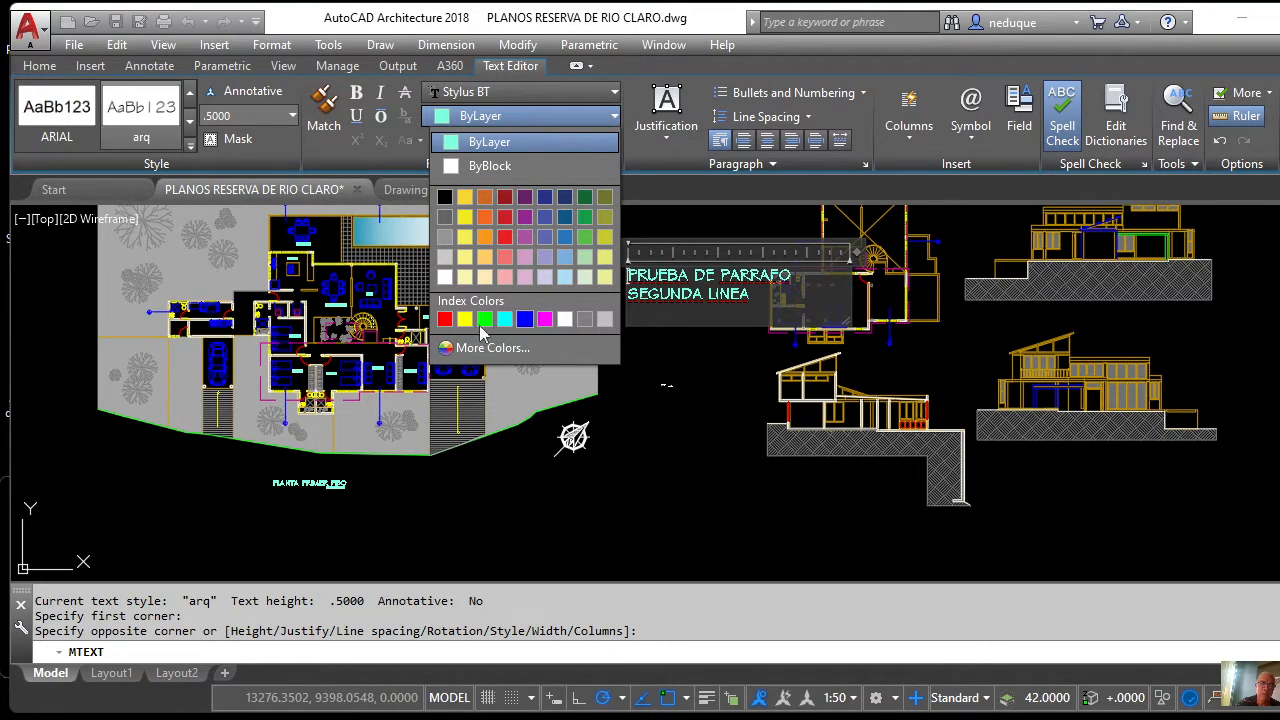
left_click(445, 319)
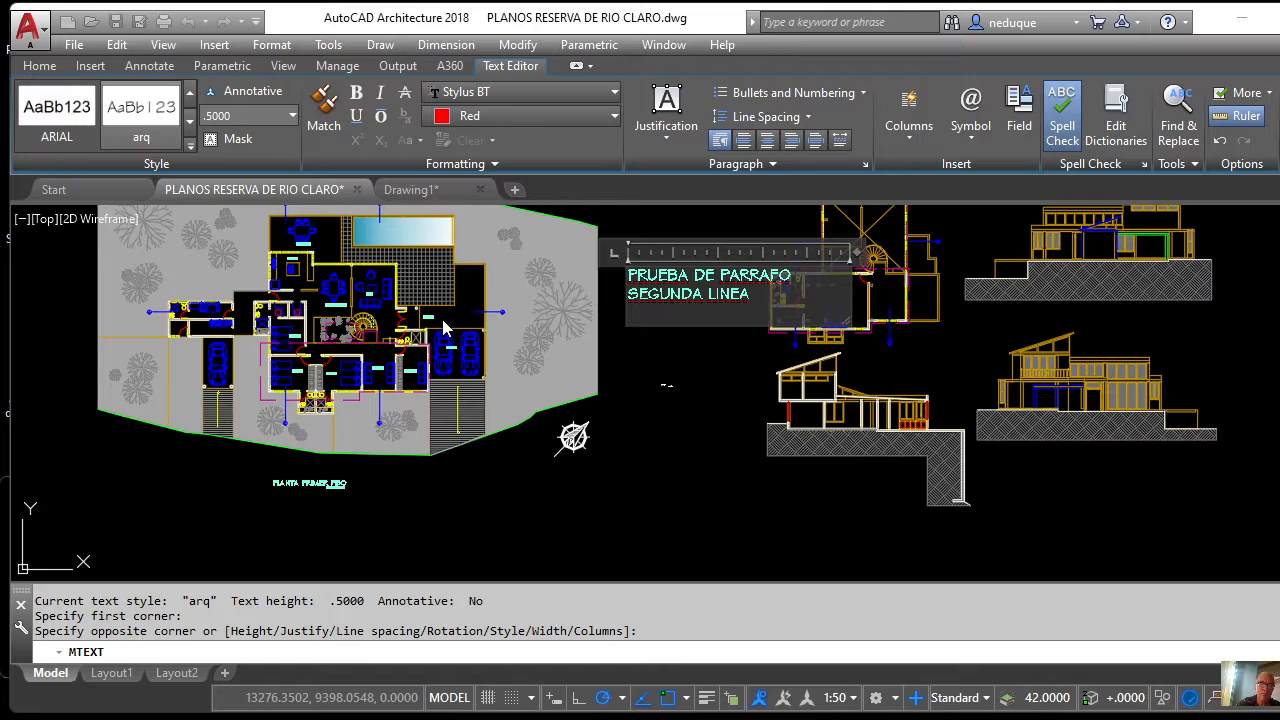
Reselect PRUEBA DE PARRAFO, apply Red again, and commit the paragraph.
left_click(761, 275)
left_click_drag(792, 275, 628, 275)
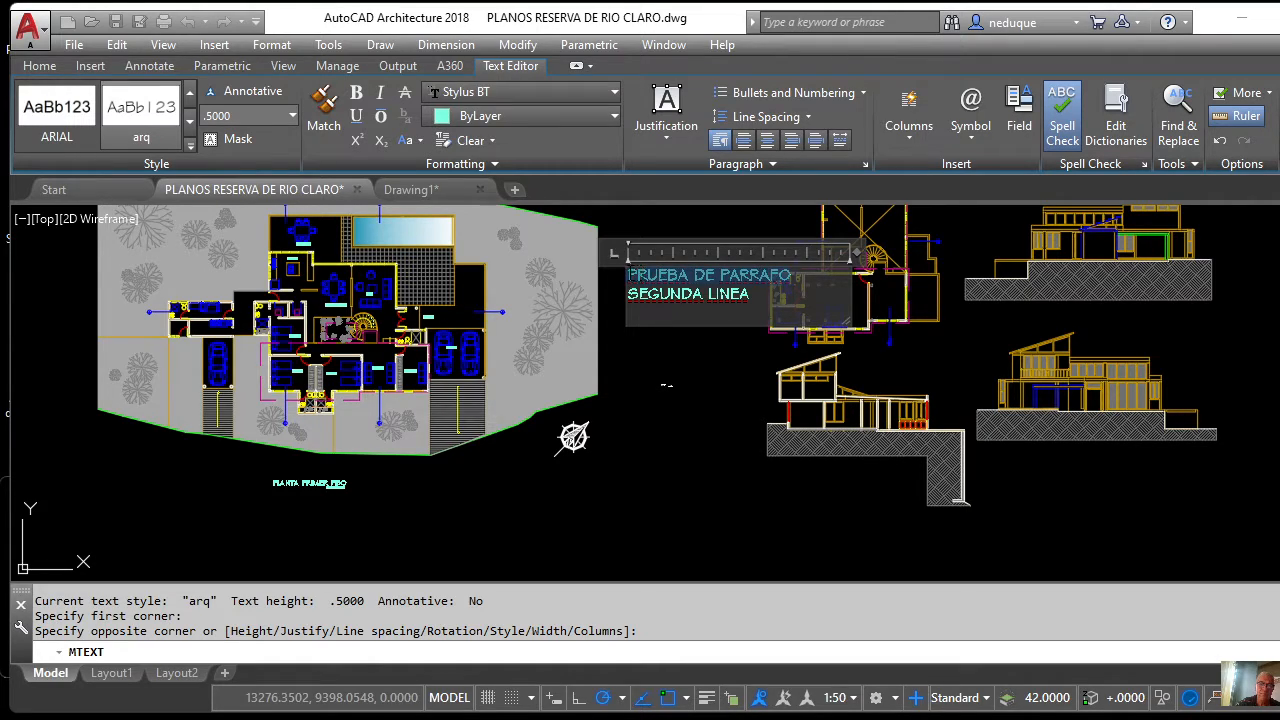
left_click(613, 116)
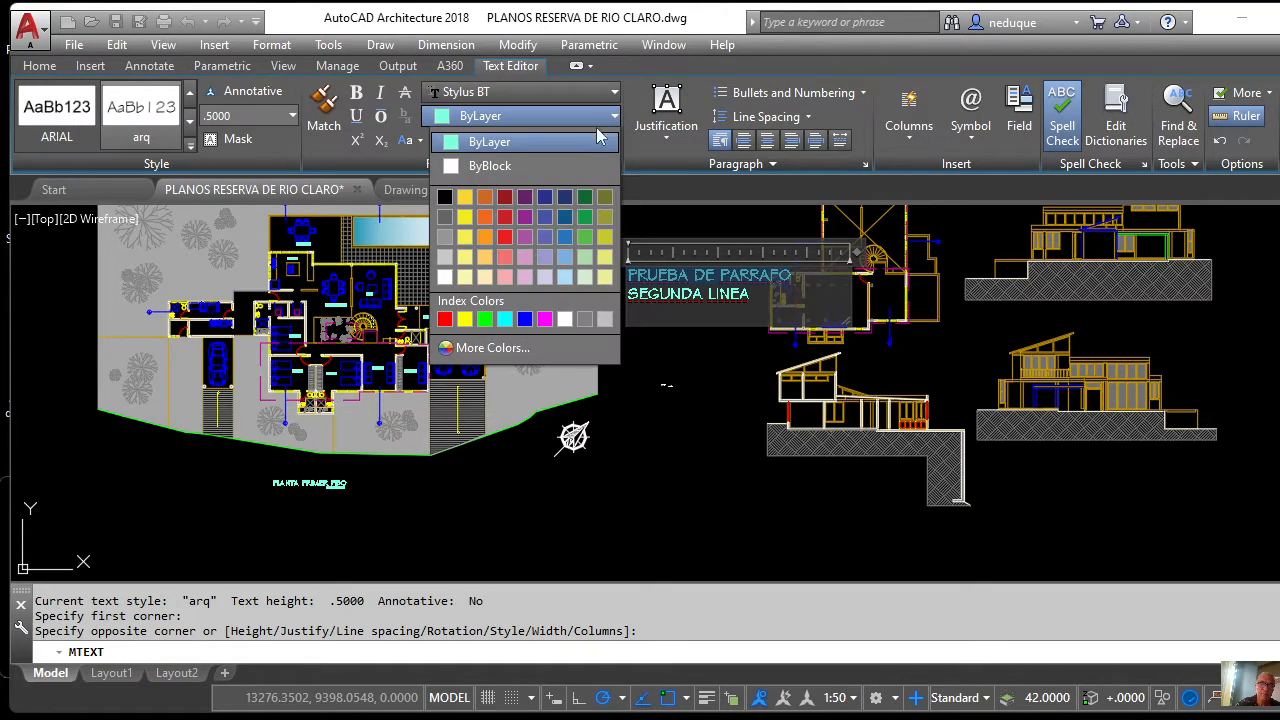
left_click(445, 319)
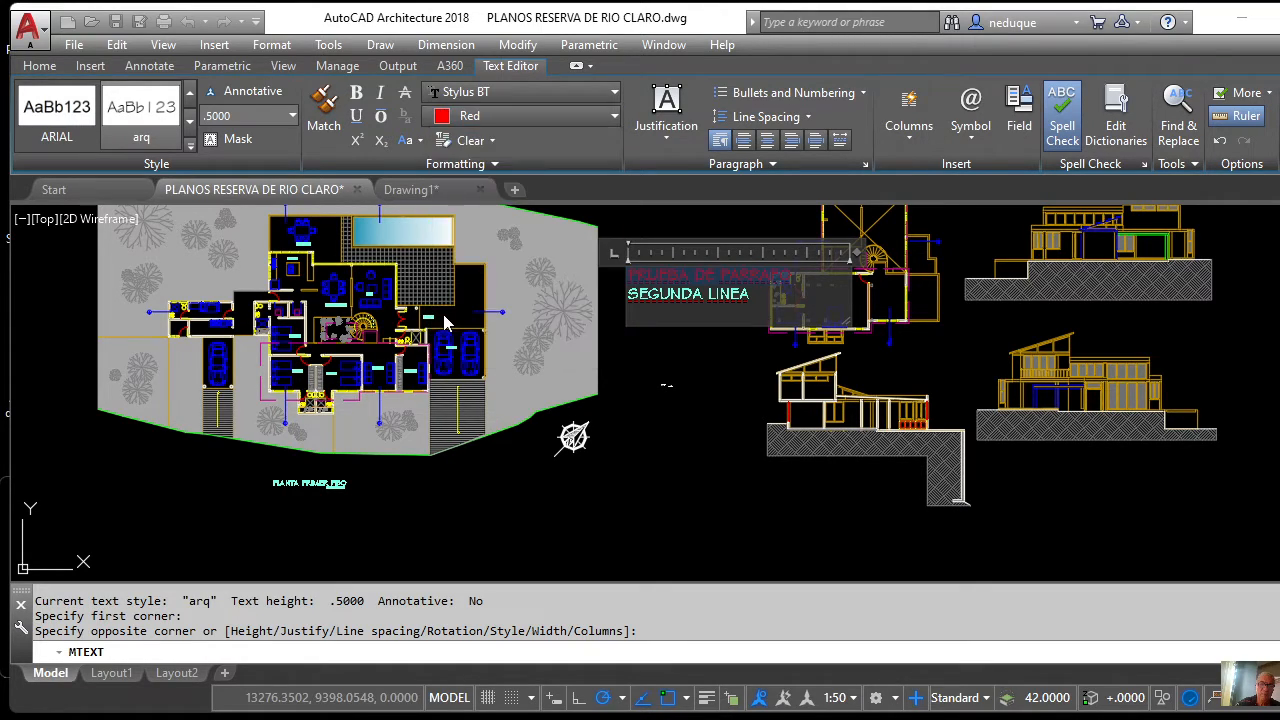
left_click(760, 383)
scroll(640, 340, "up", 5)
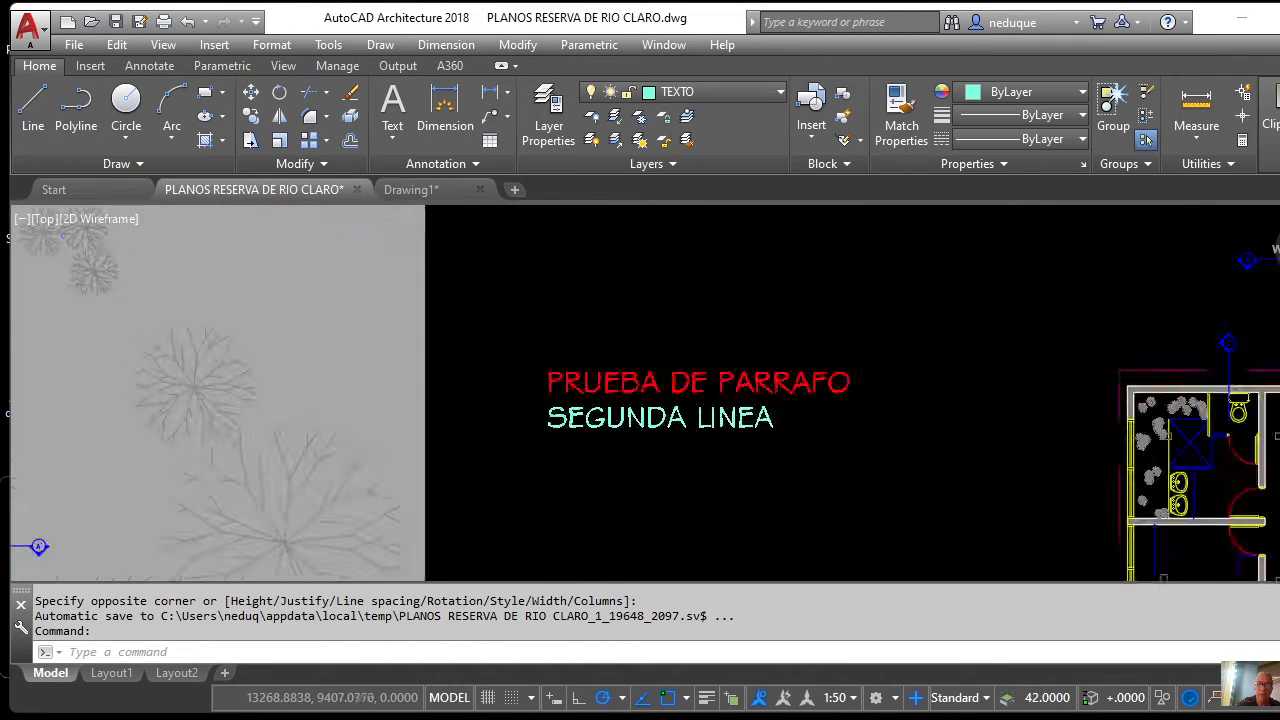
scroll(634, 366, "down", 3)
scroll(640, 375, "down", 3)
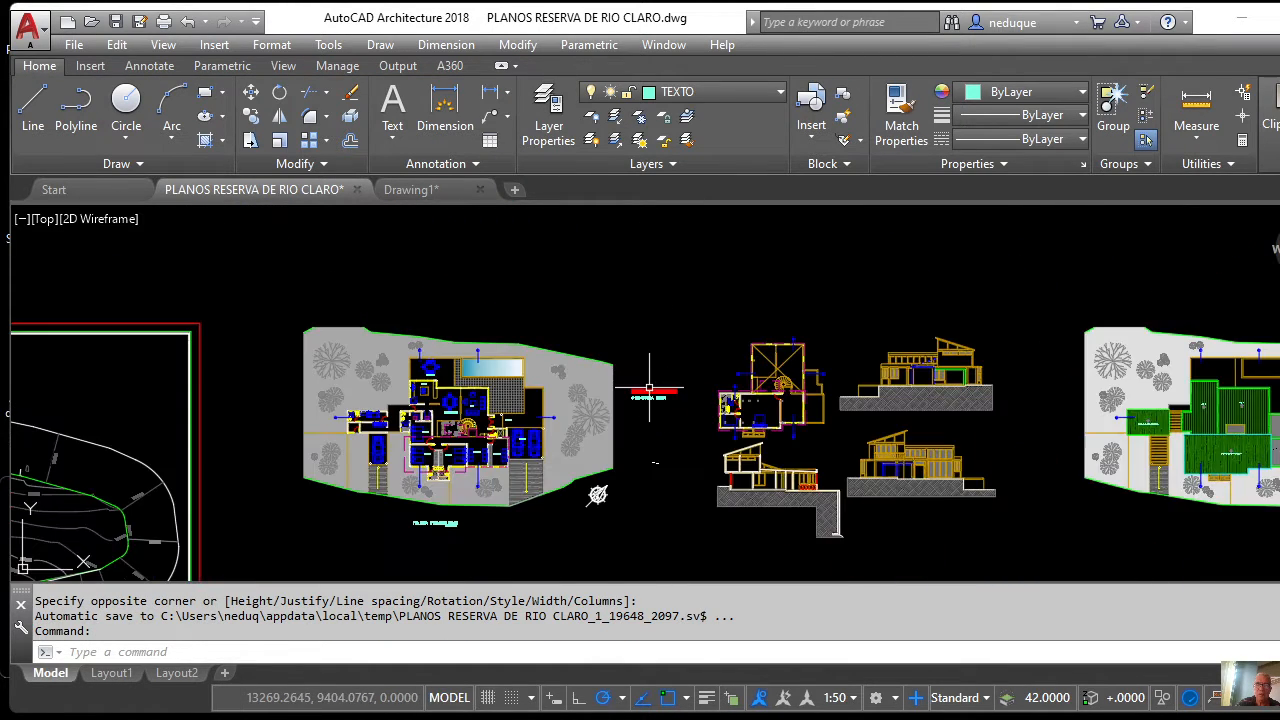
scroll(643, 391, "up", 4)
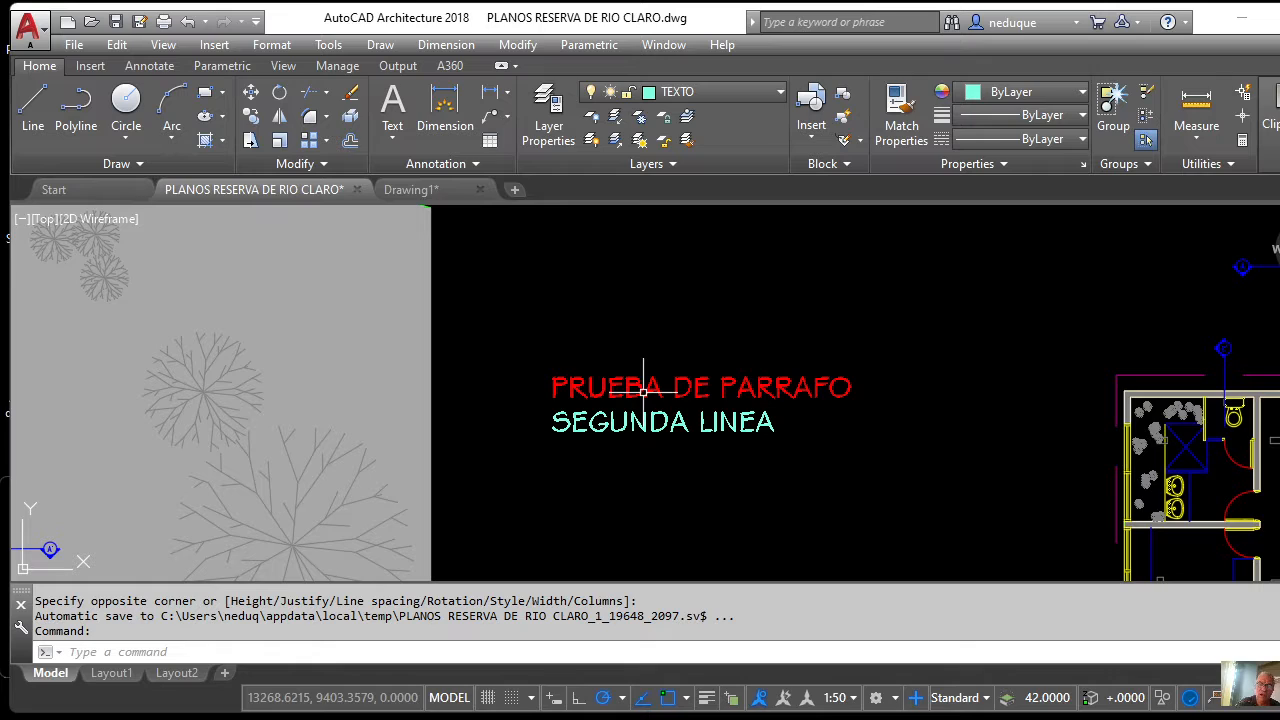
scroll(643, 390, "down", 3)
scroll(651, 350, "up", 3)
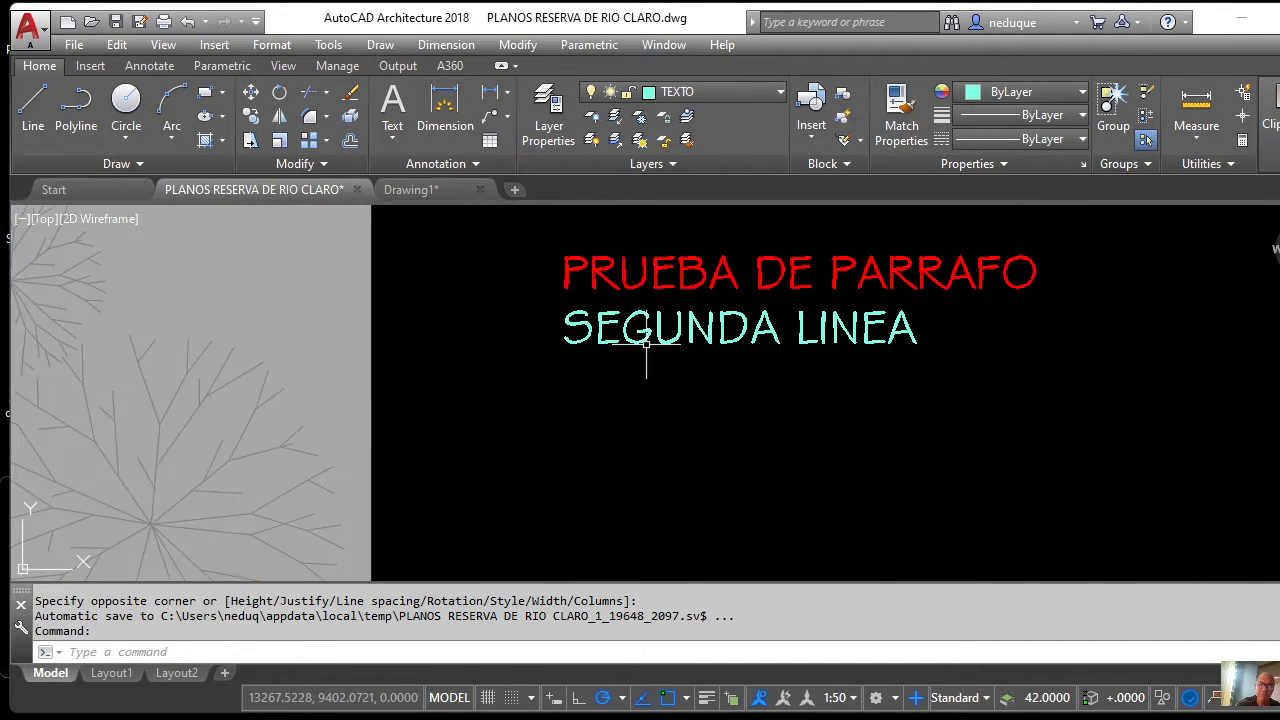
scroll(719, 336, "down", 2)
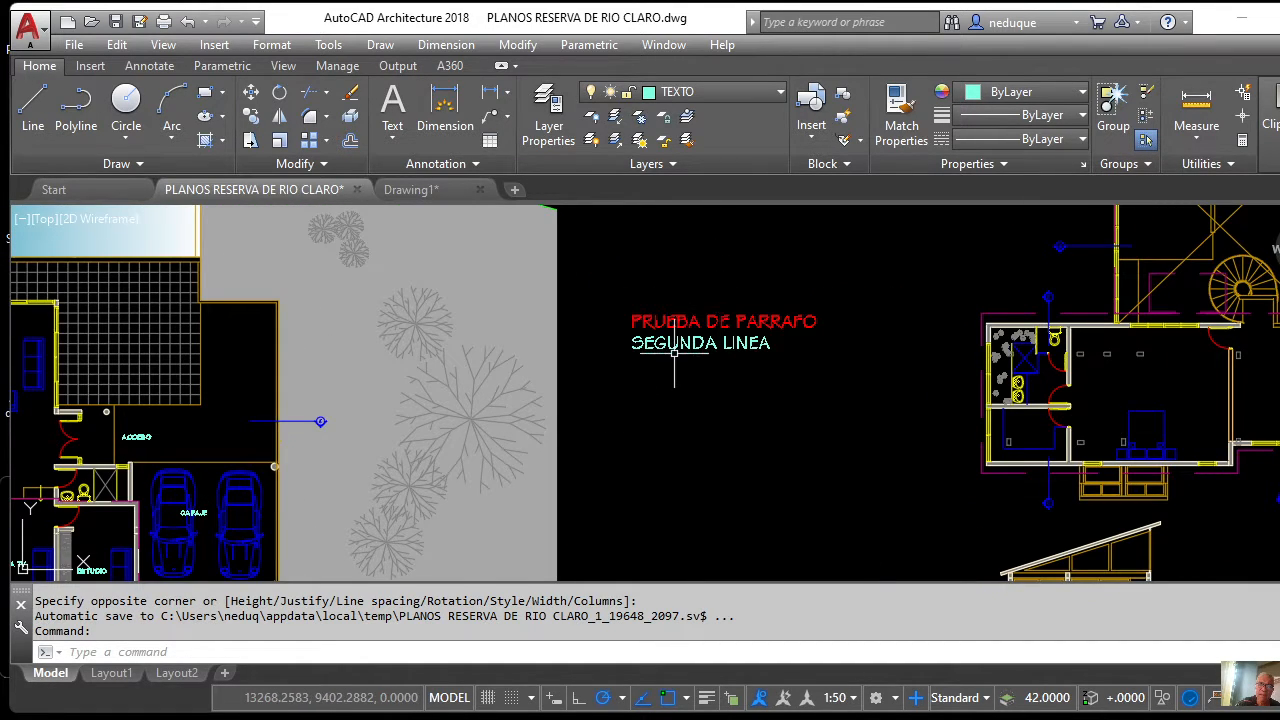
scroll(726, 378, "down", 2)
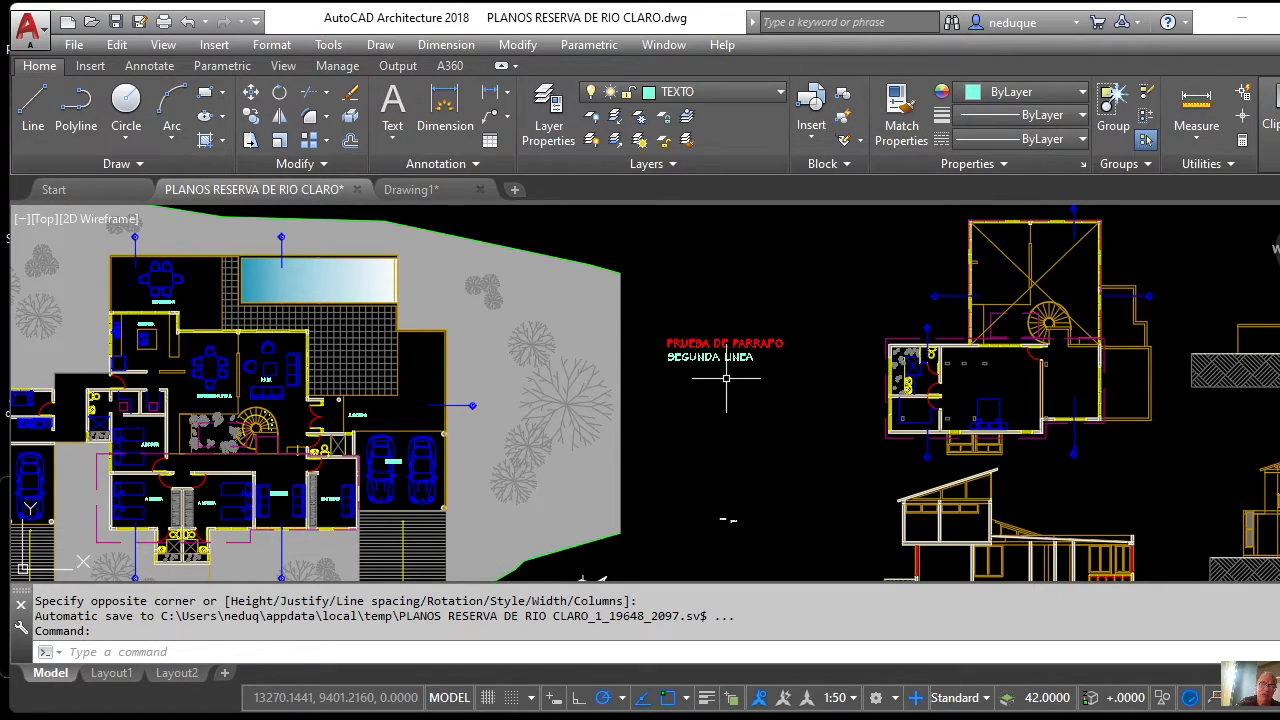
scroll(726, 378, "down", 1)
scroll(730, 372, "up", 3)
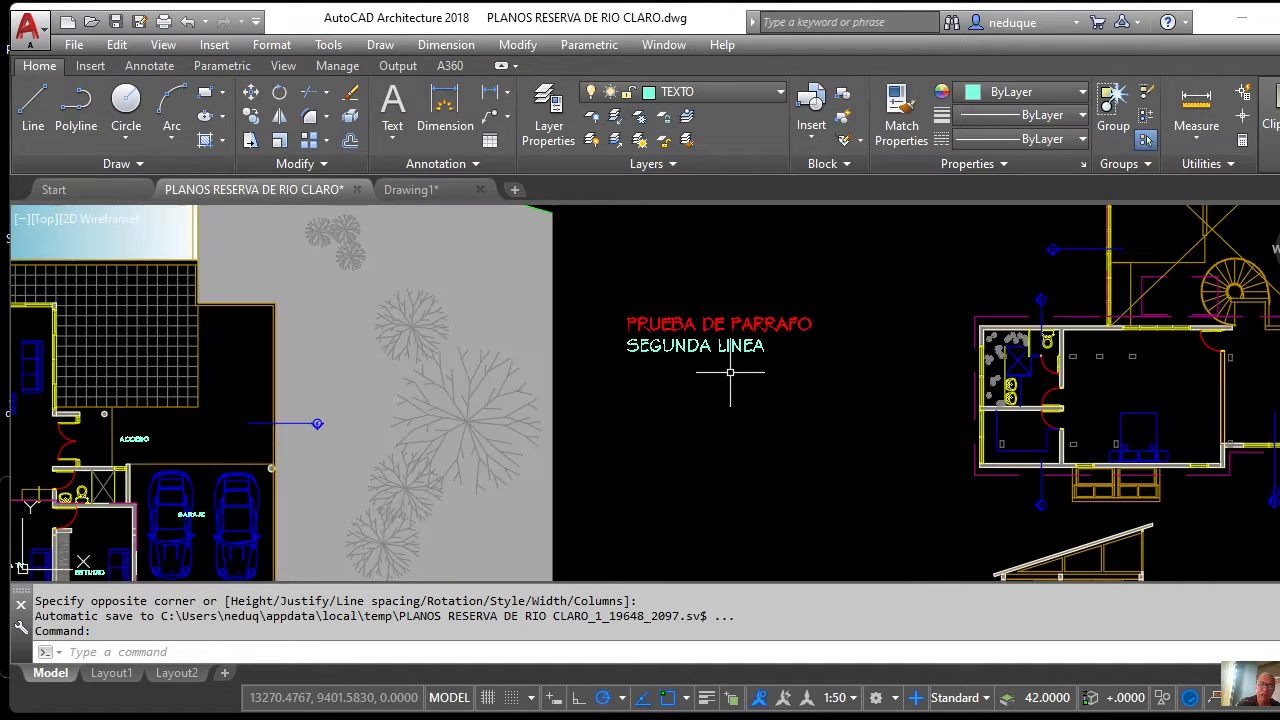
scroll(730, 372, "down", 4)
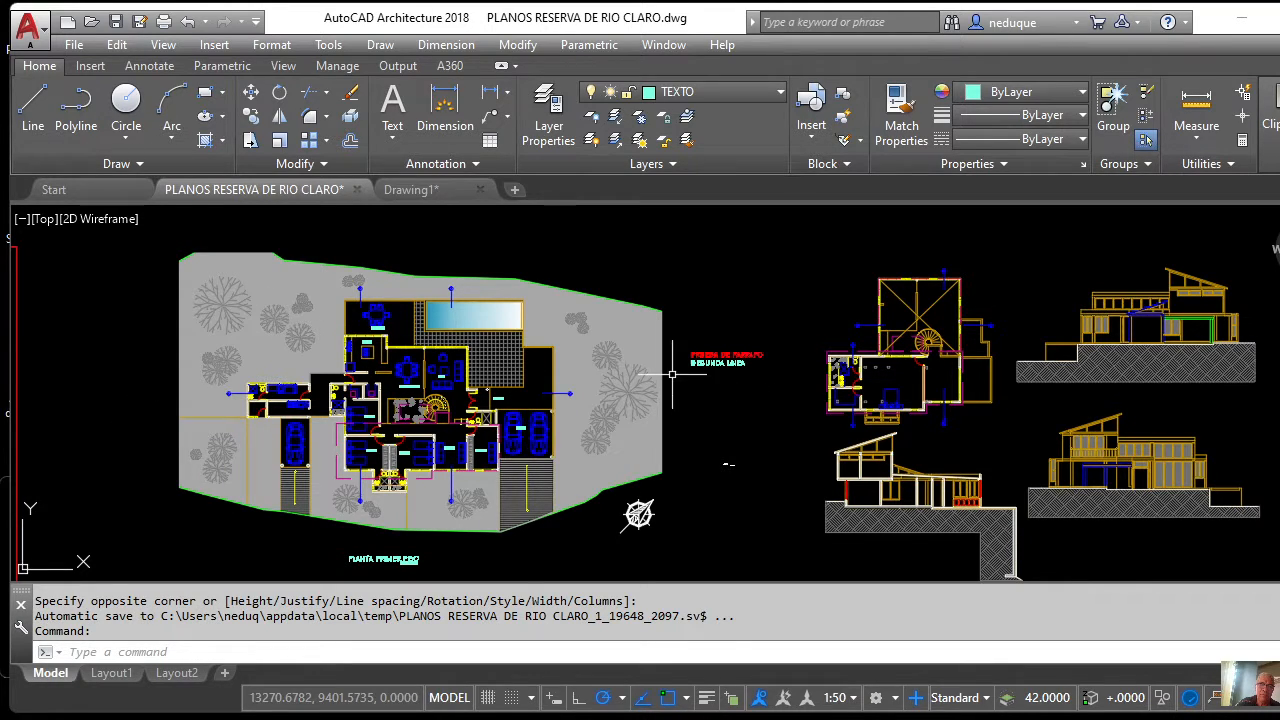
scroll(690, 368, "up", 4)
scroll(712, 372, "down", 4)
scroll(716, 378, "up", 4)
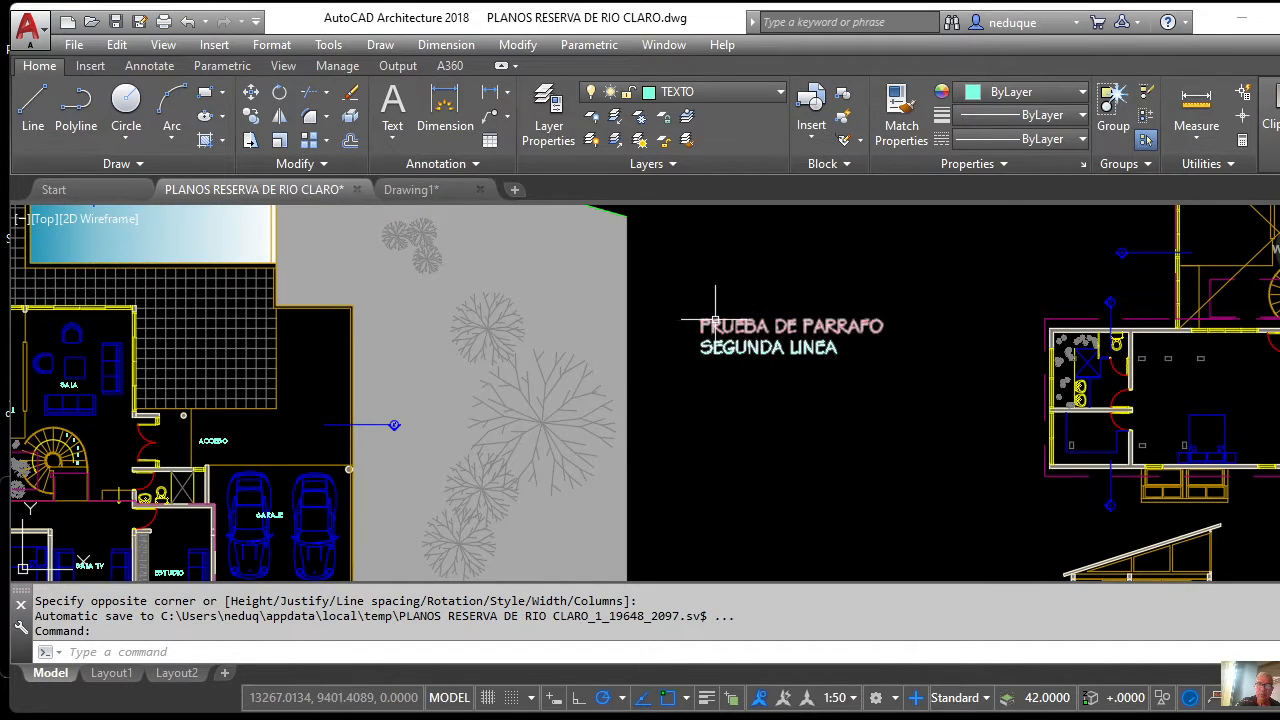
Window-select both test text lines, delete them, and zoom back in on the floor plan.
left_click(834, 380)
left_click(758, 310)
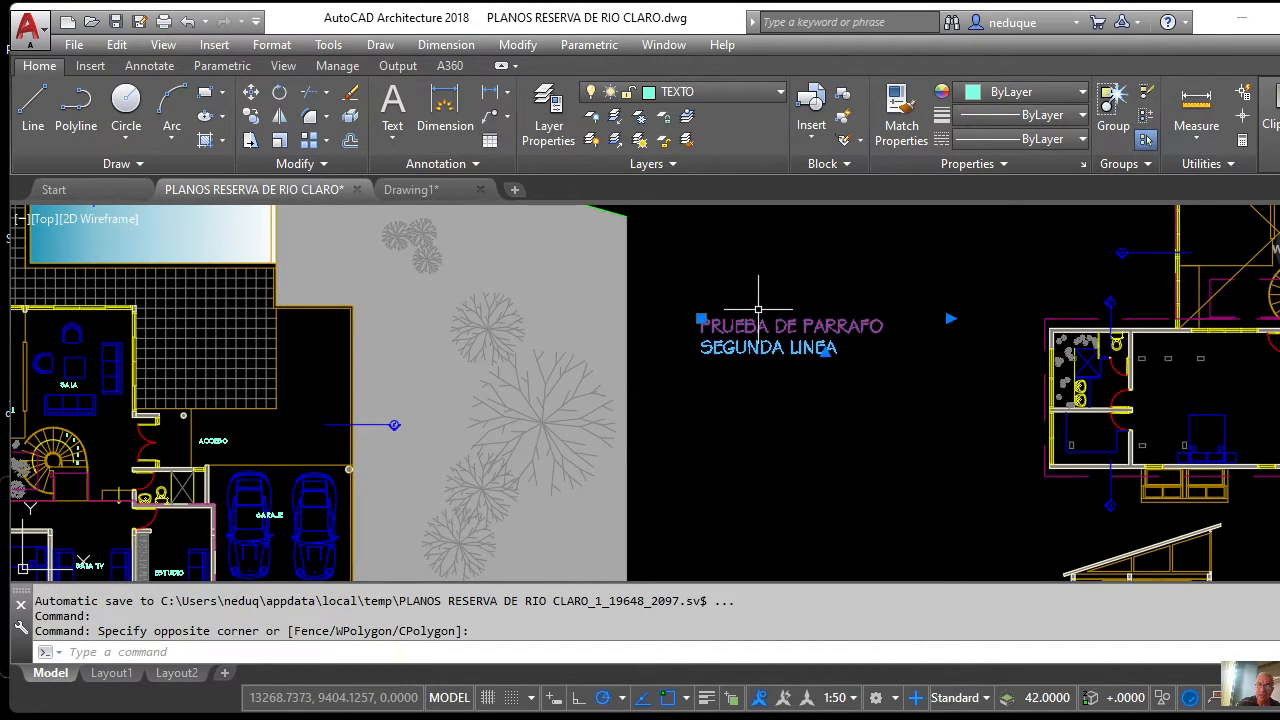
key("Delete")
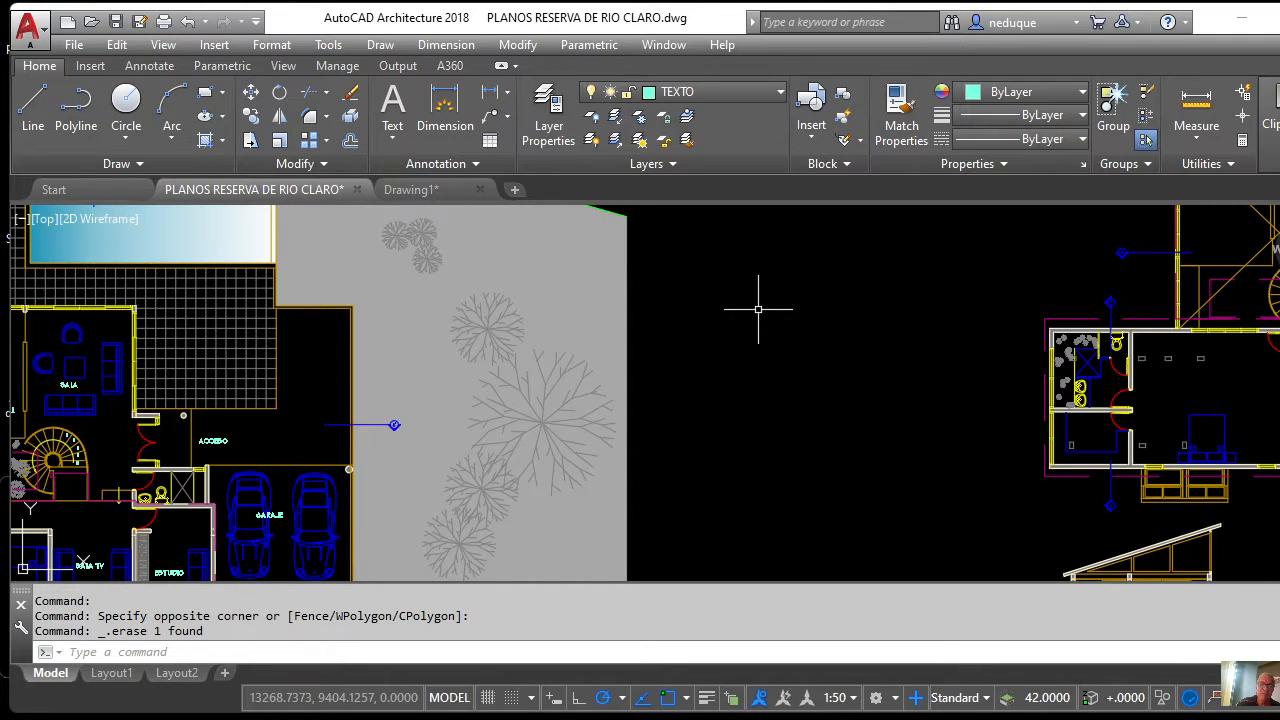
scroll(757, 300, "down", 6)
scroll(516, 388, "up", 4)
scroll(532, 350, "up", 2)
scroll(532, 350, "down", 4)
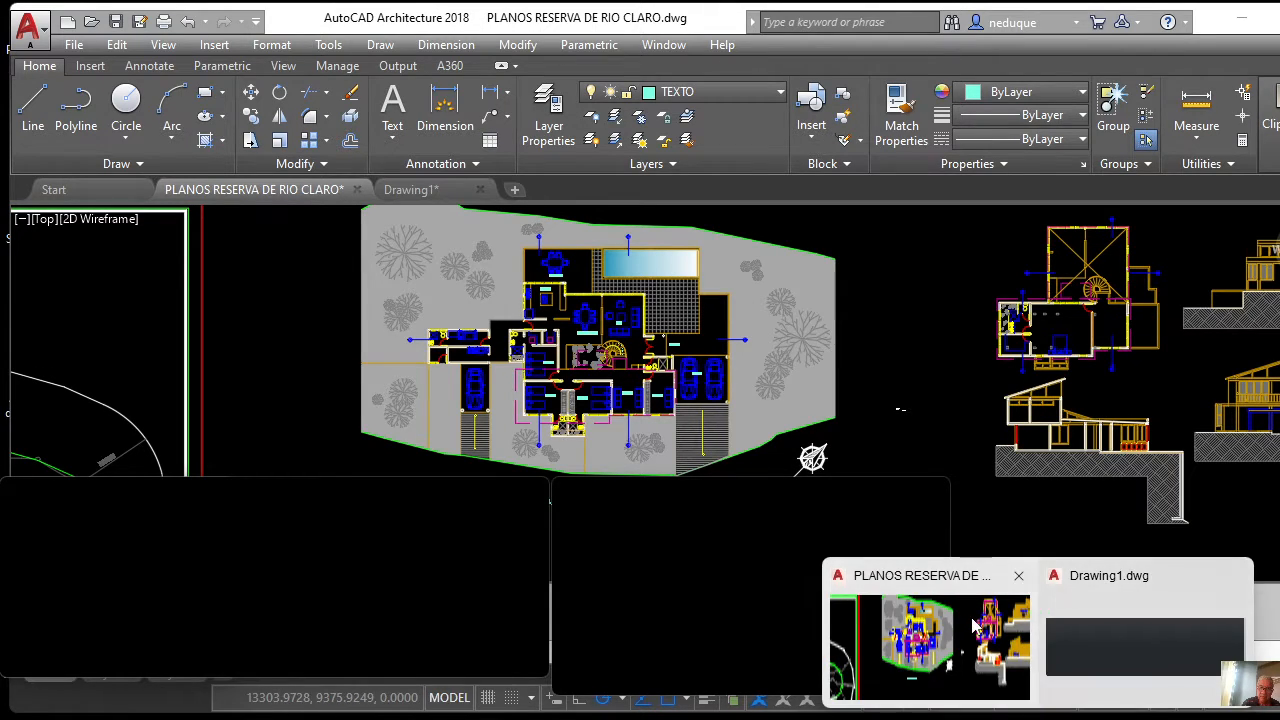
left_click(983, 626)
scroll(515, 340, "up", 4)
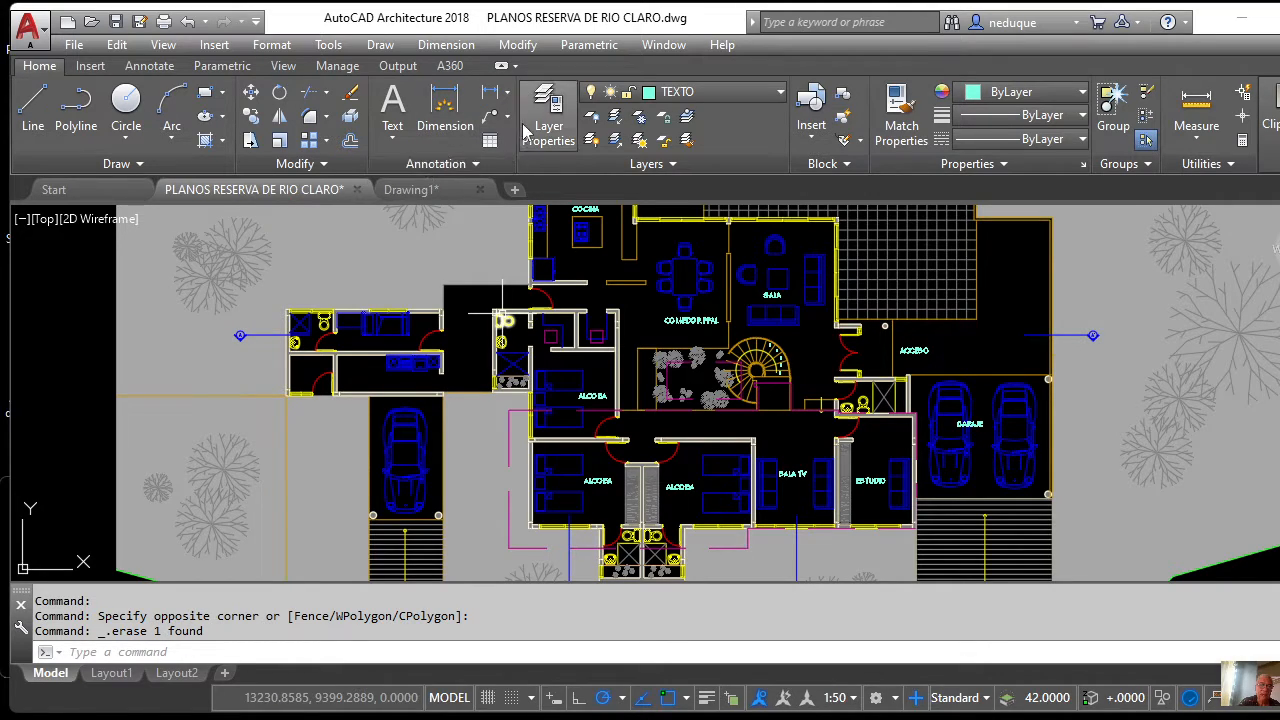
Start Multiline Text from the Text dropdown, then cancel it with Esc.
left_click(394, 138)
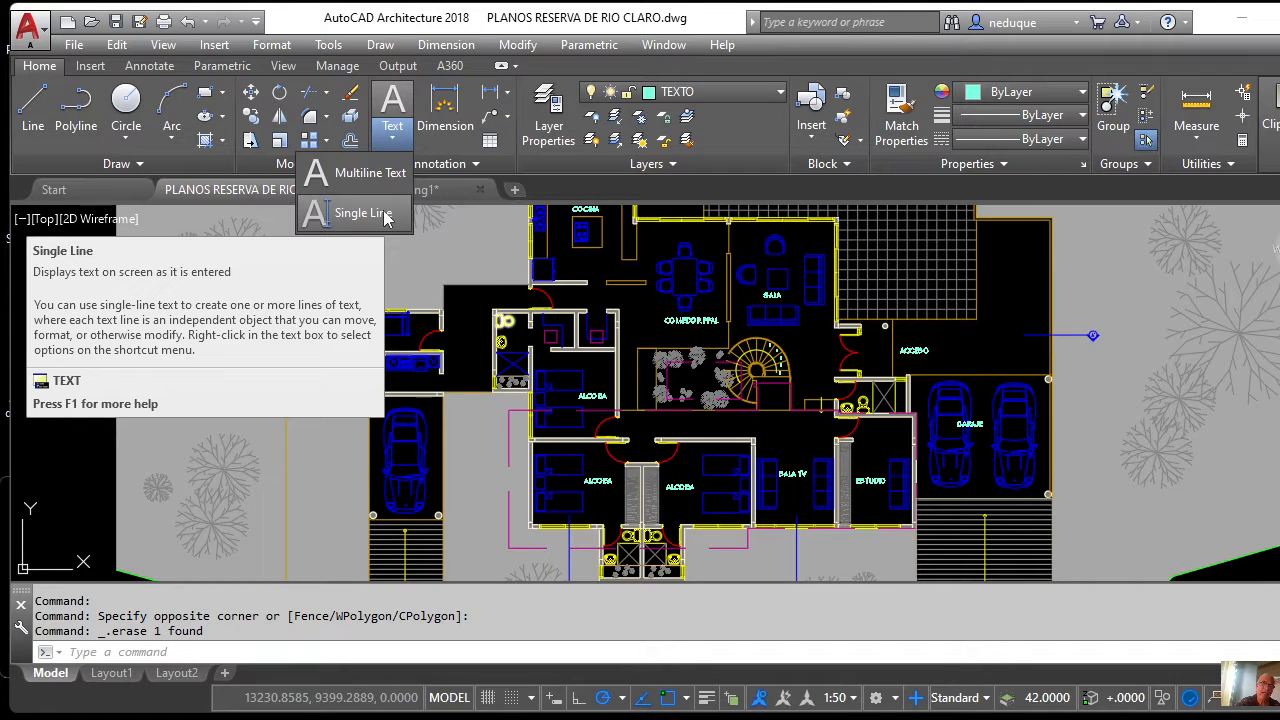
left_click(397, 185)
mouse_move(397, 188)
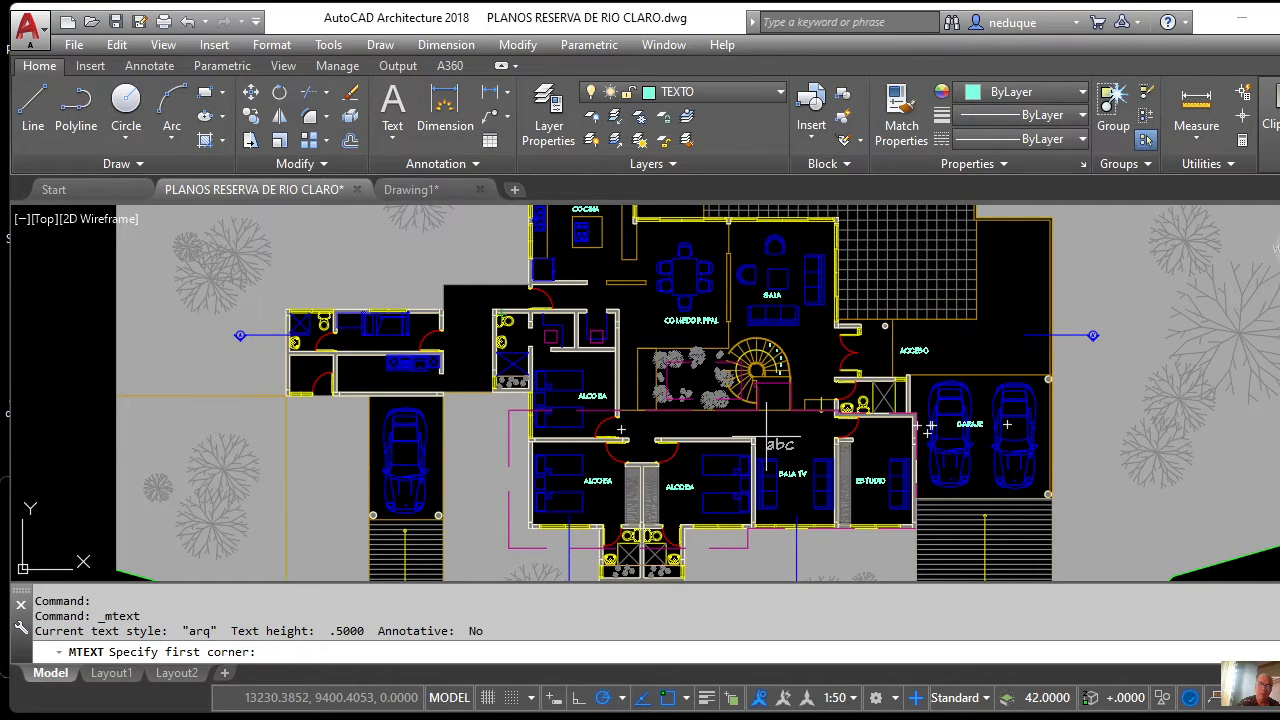
key("Escape")
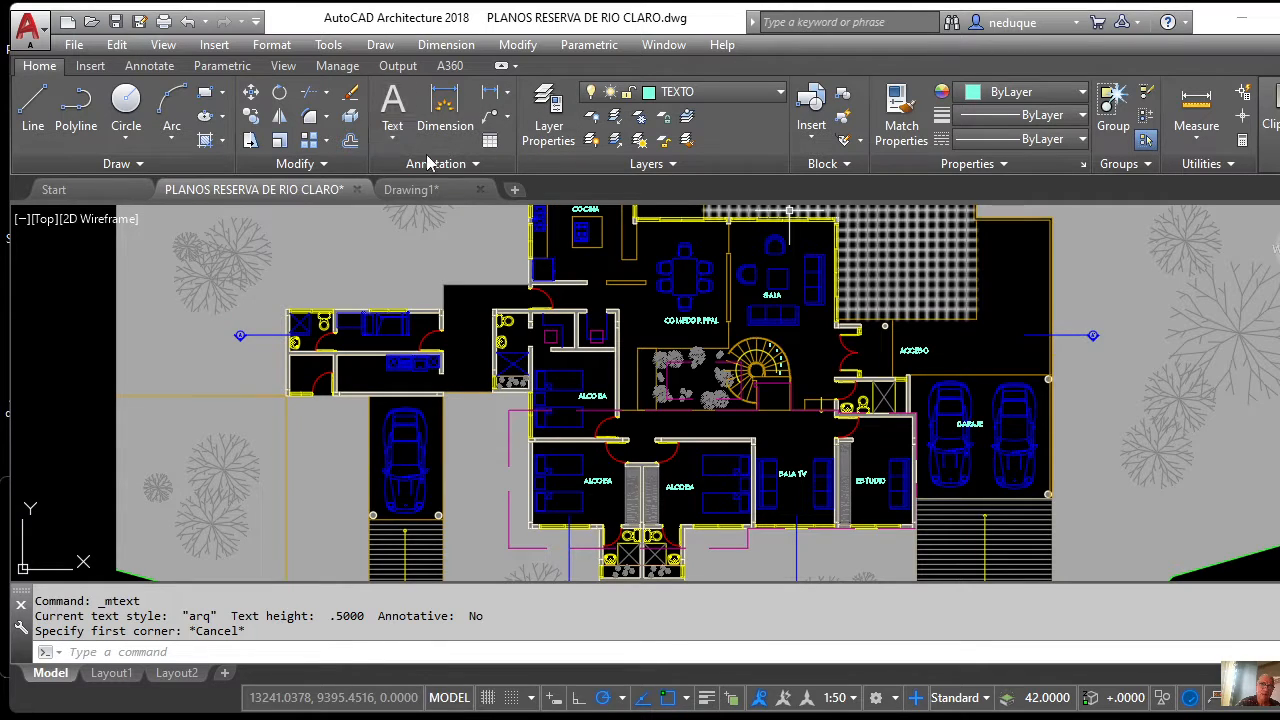
Confirm arq is the current text style and start Single Line text.
left_click(476, 166)
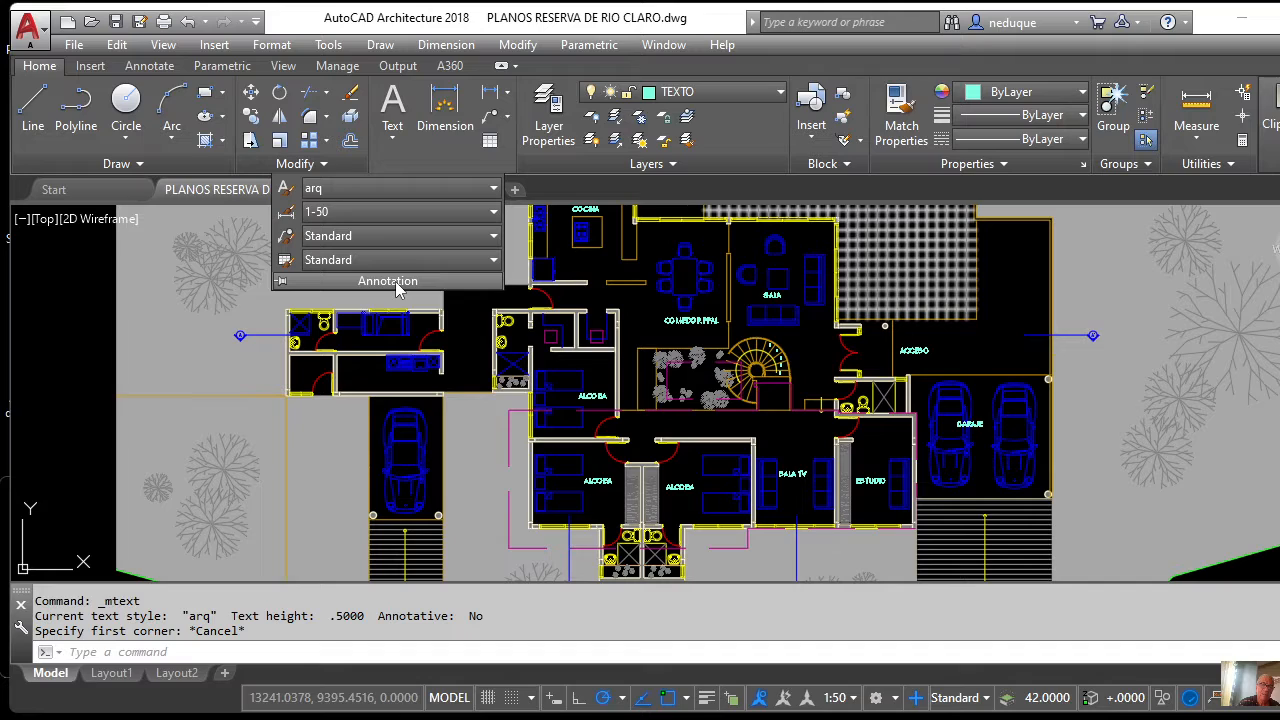
left_click(387, 142)
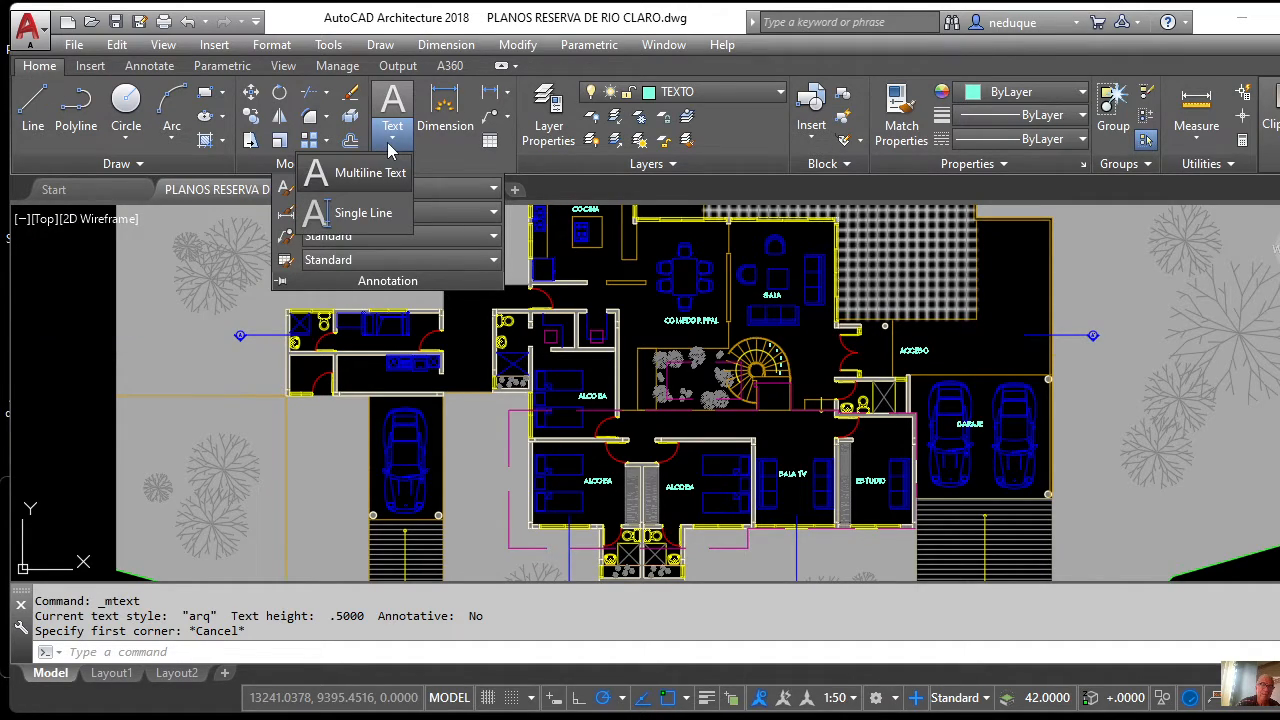
left_click(376, 220)
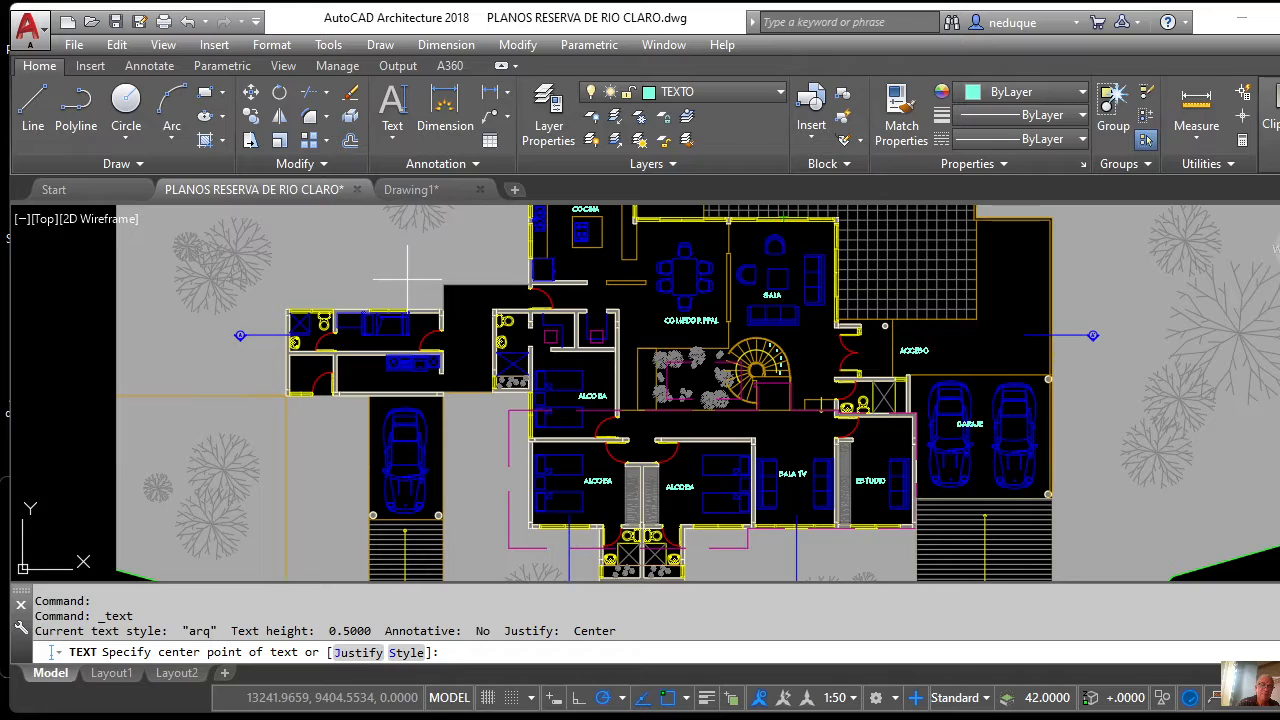
mouse_move(443, 203)
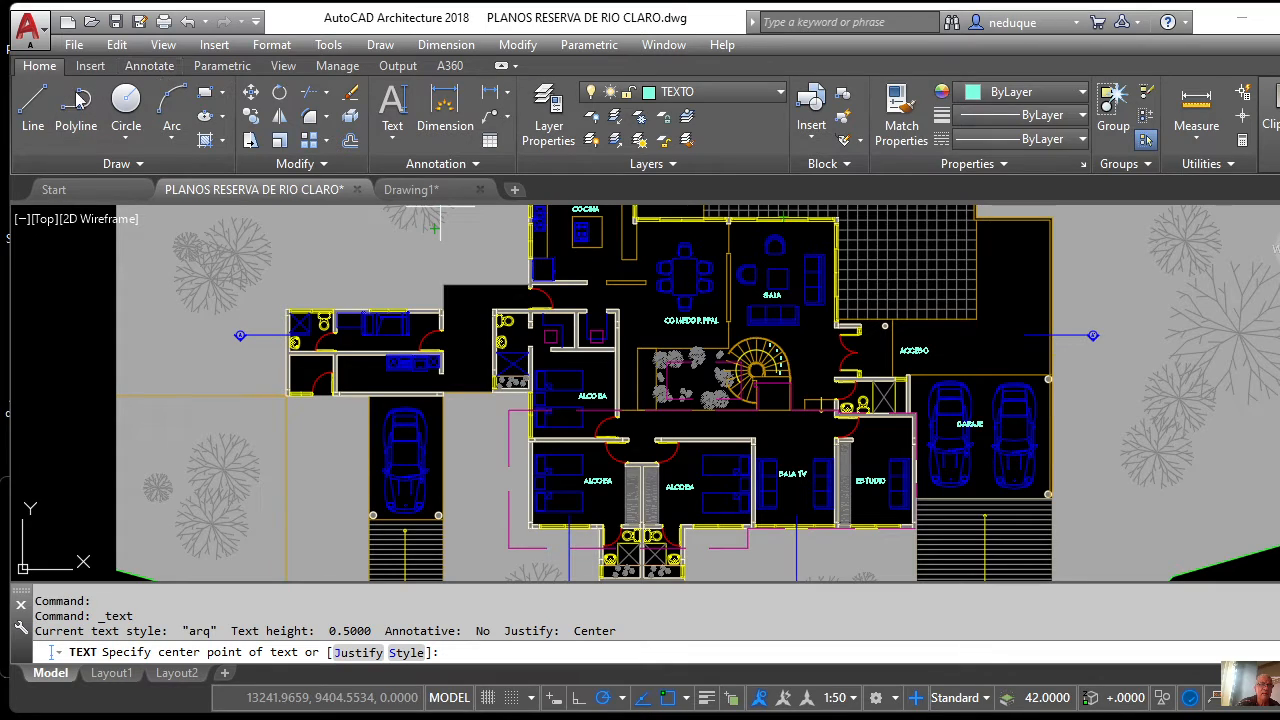
left_click(150, 66)
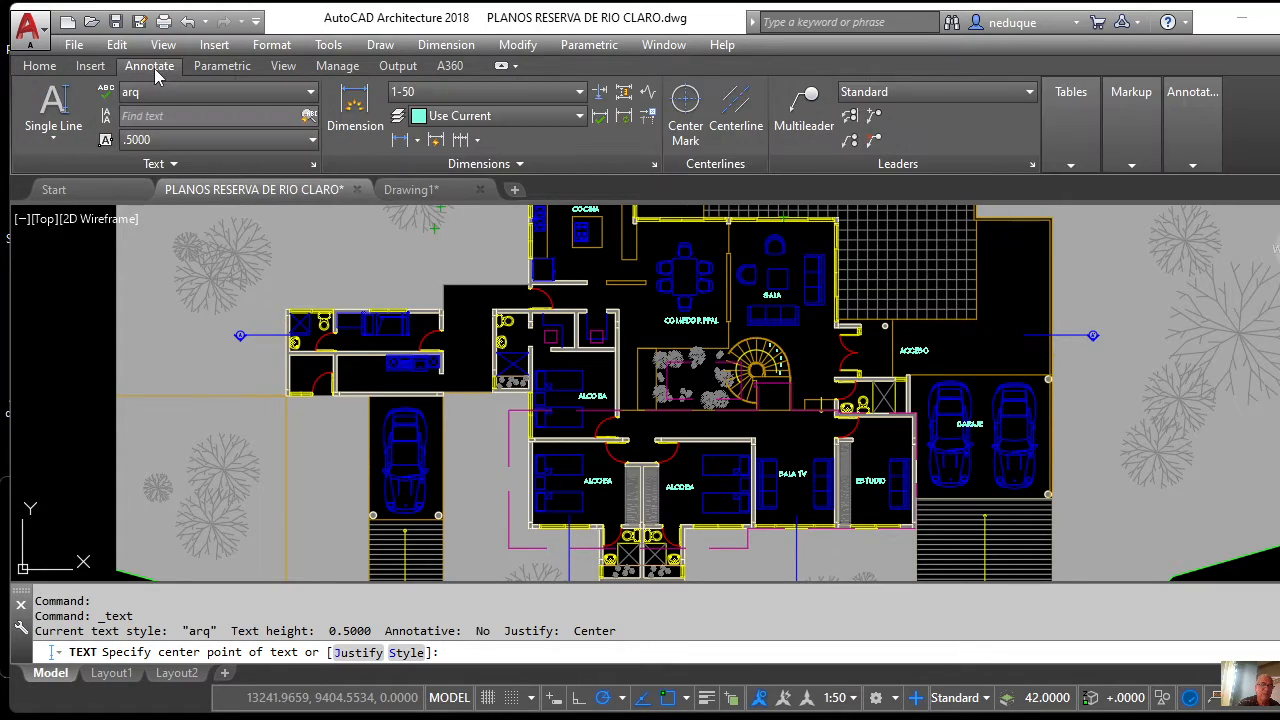
left_click(194, 163)
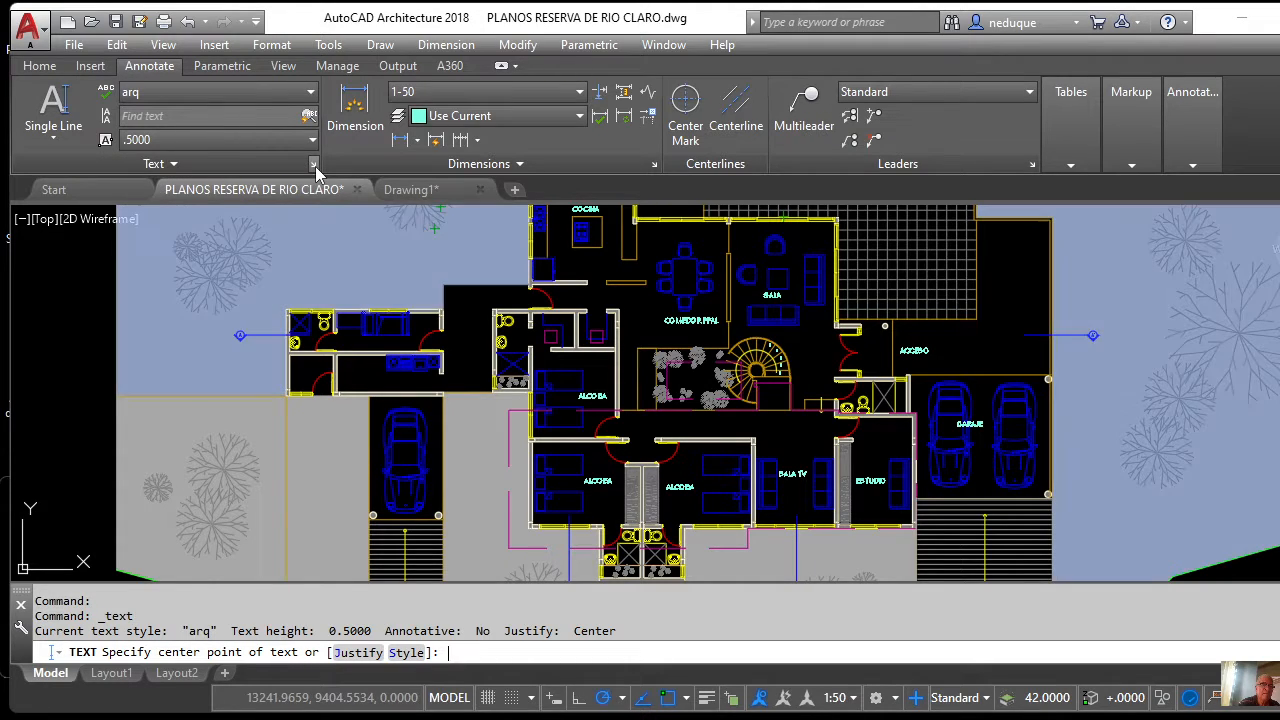
left_click(314, 165)
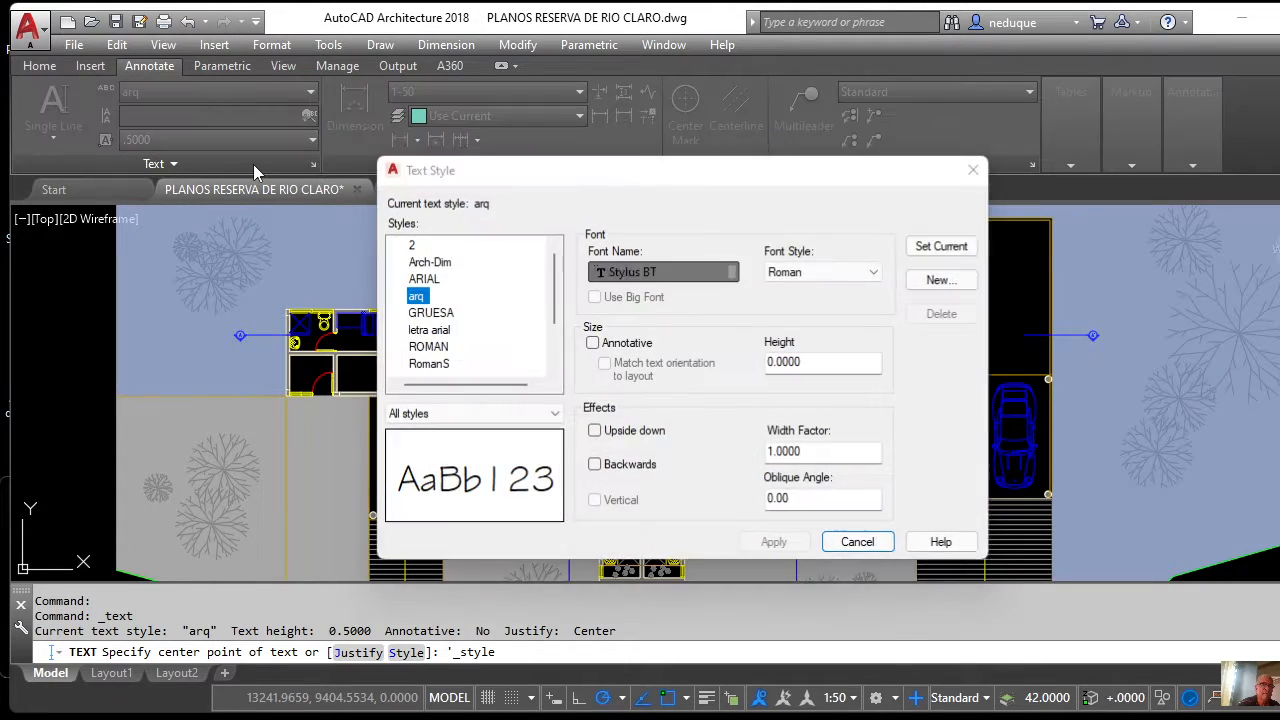
left_click(852, 548)
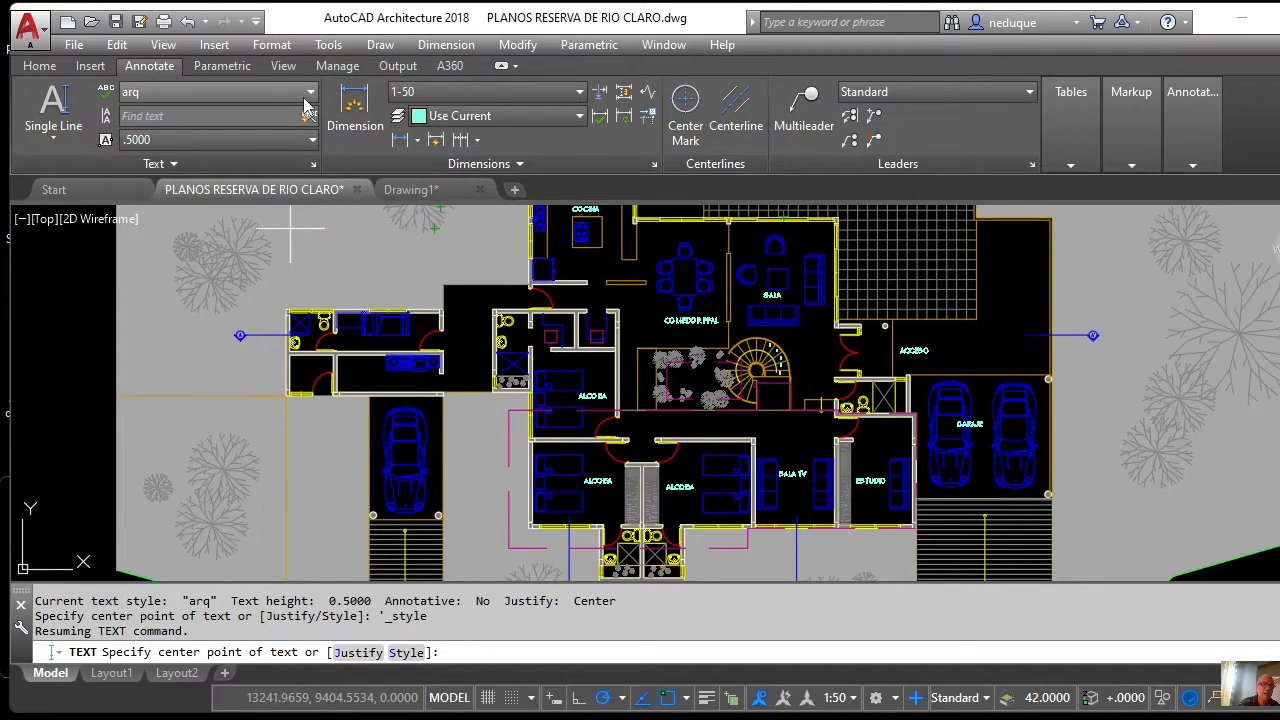
left_click(311, 92)
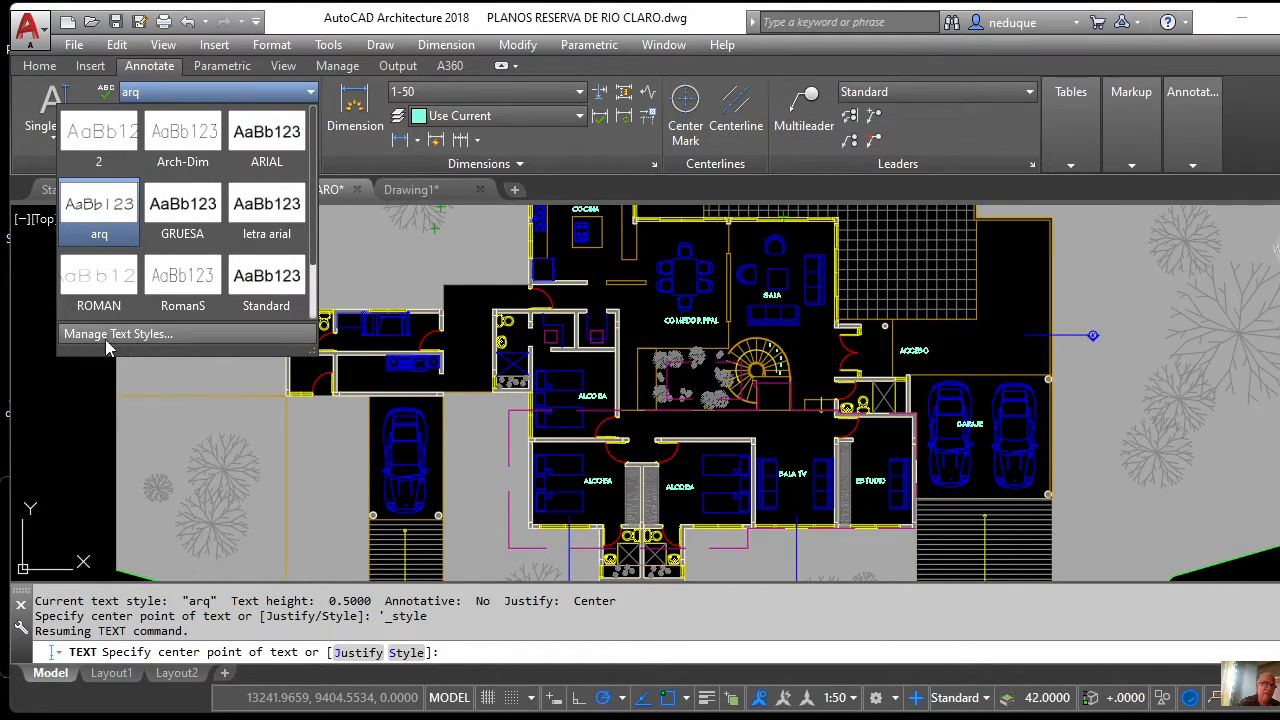
left_click(143, 338)
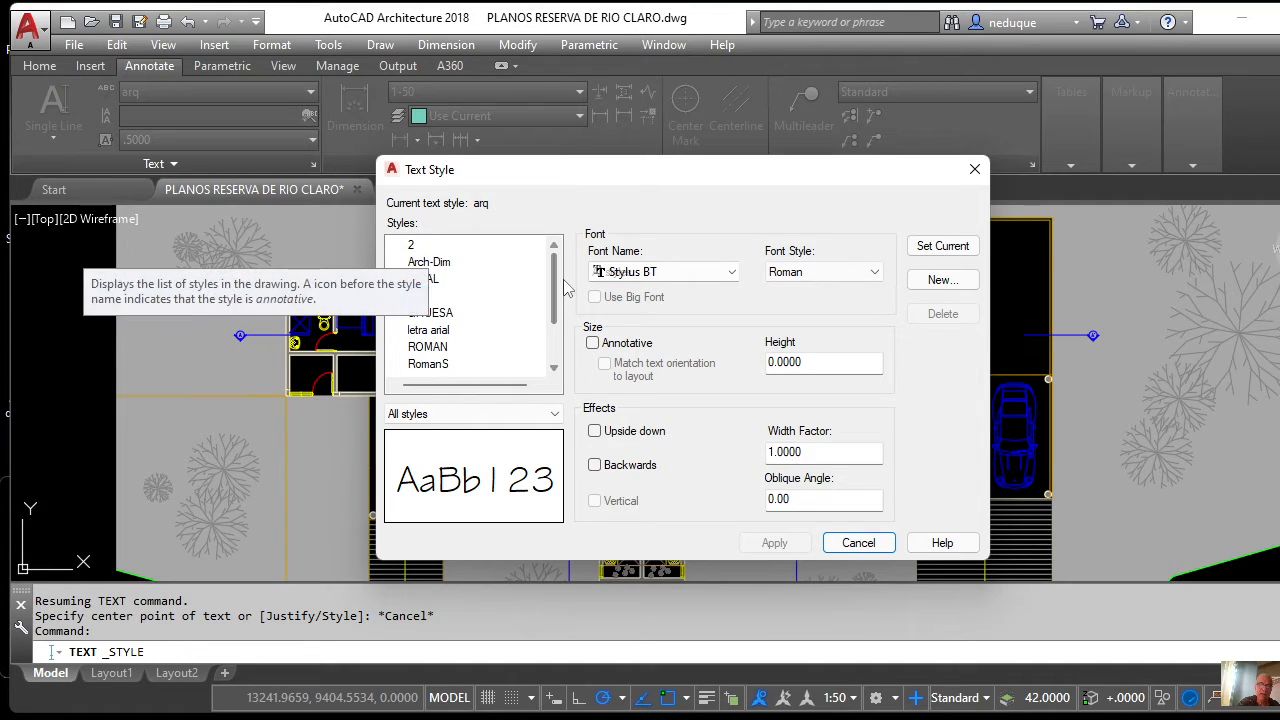
Add a new text style via New..., naming it ARQUITECTONICO.
left_click_drag(551, 263, 511, 314)
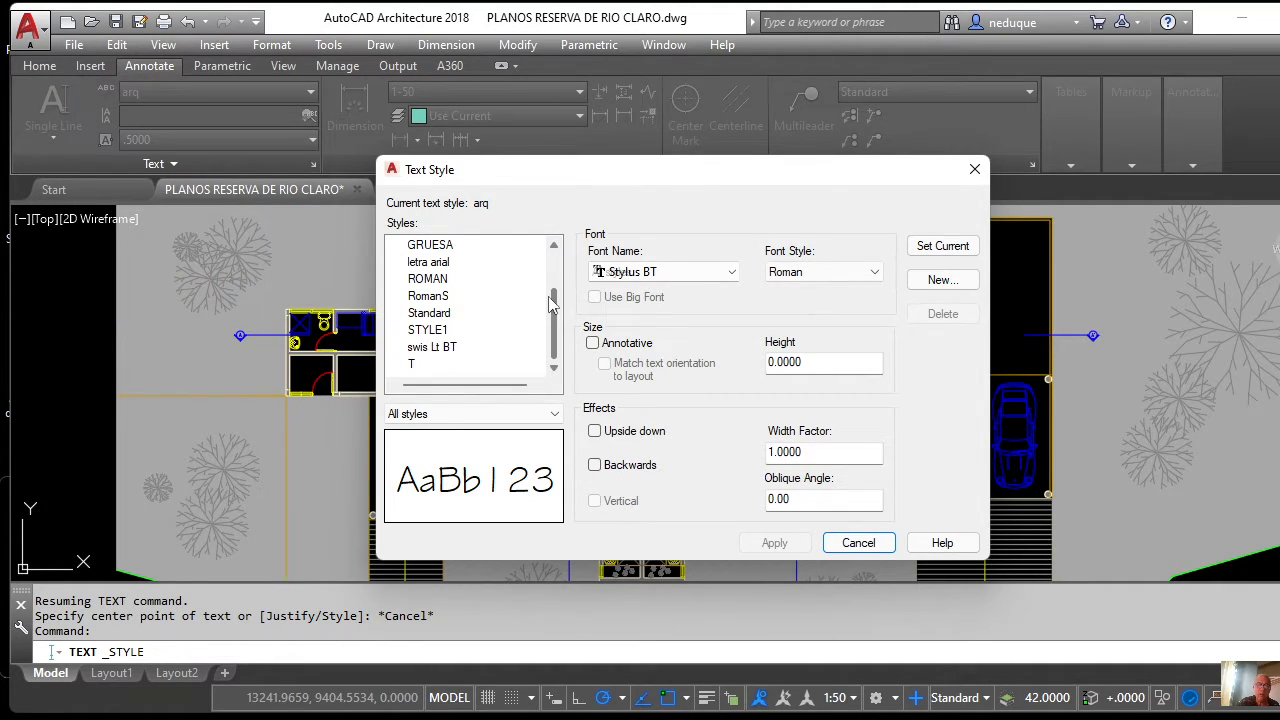
scroll(553, 308, "up", 2)
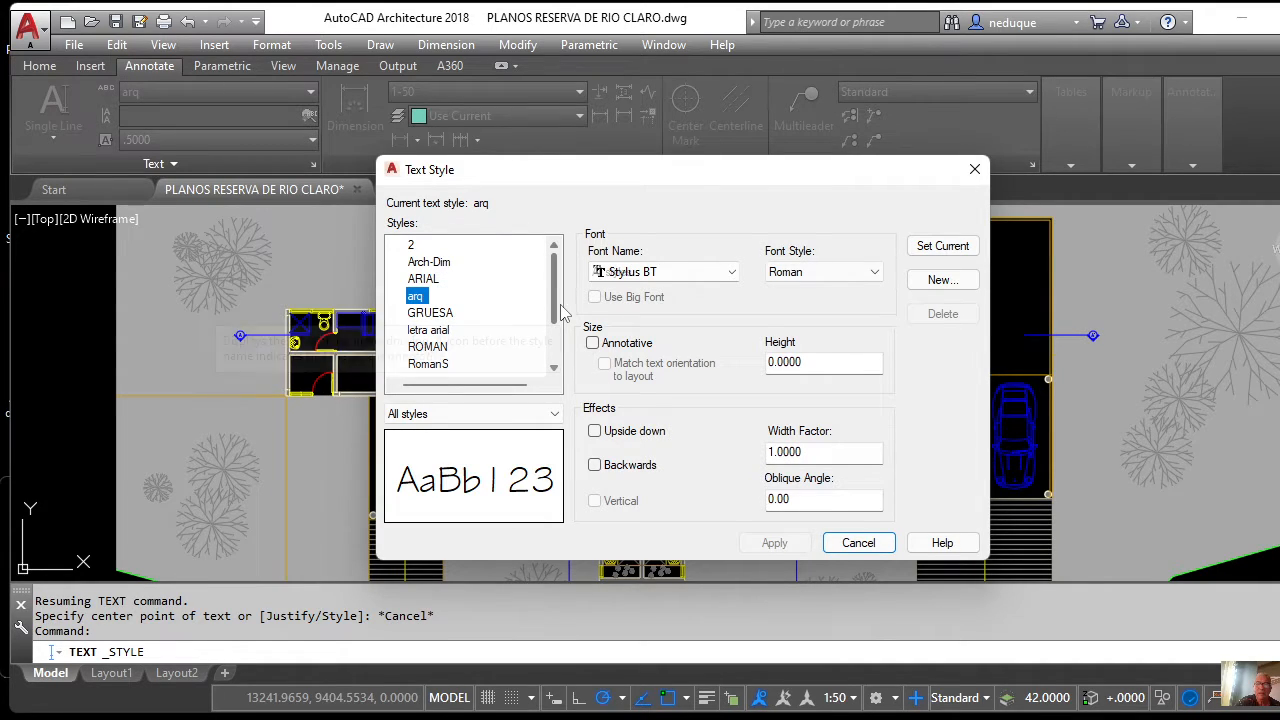
left_click(943, 280)
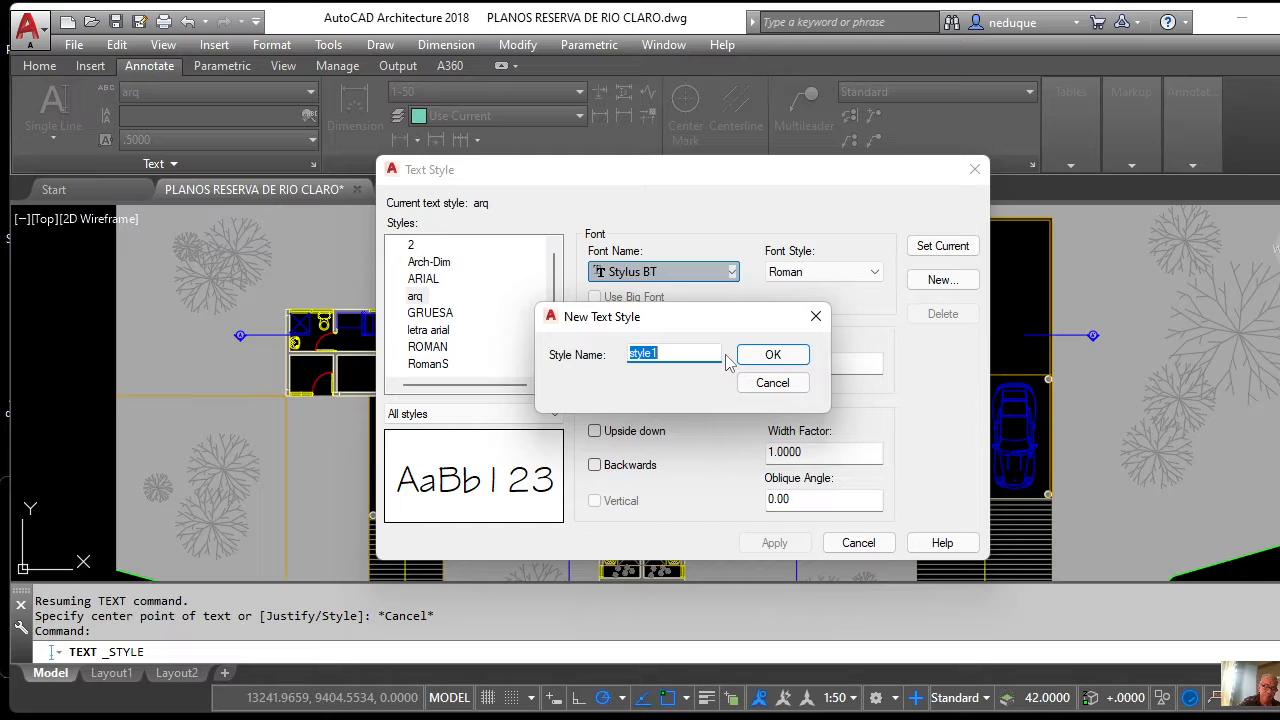
type("AR")
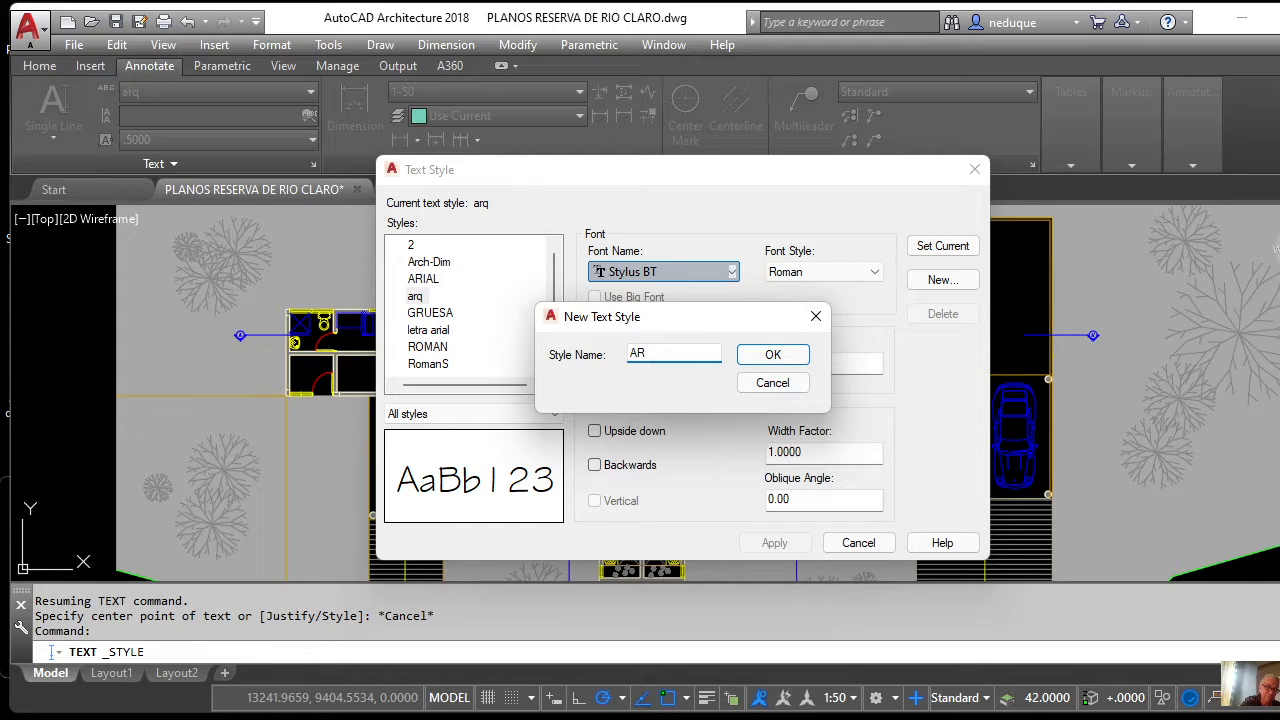
type("QUITECTONICO")
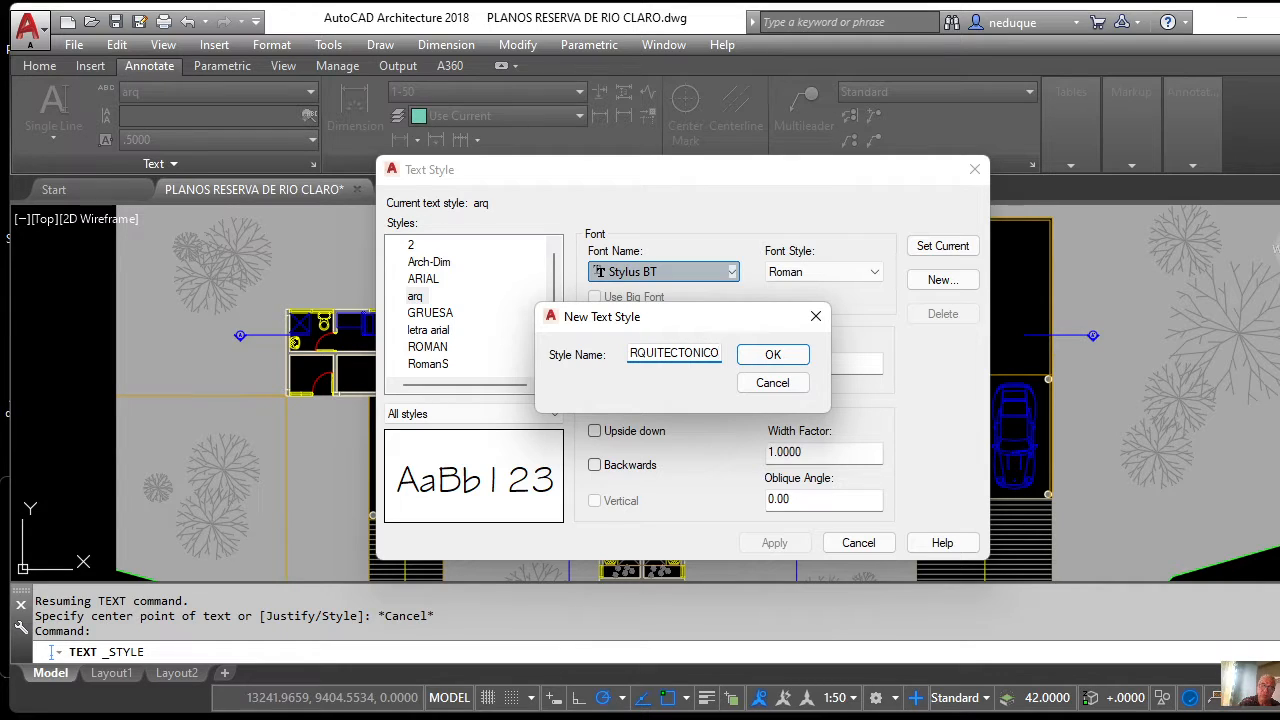
left_click(770, 352)
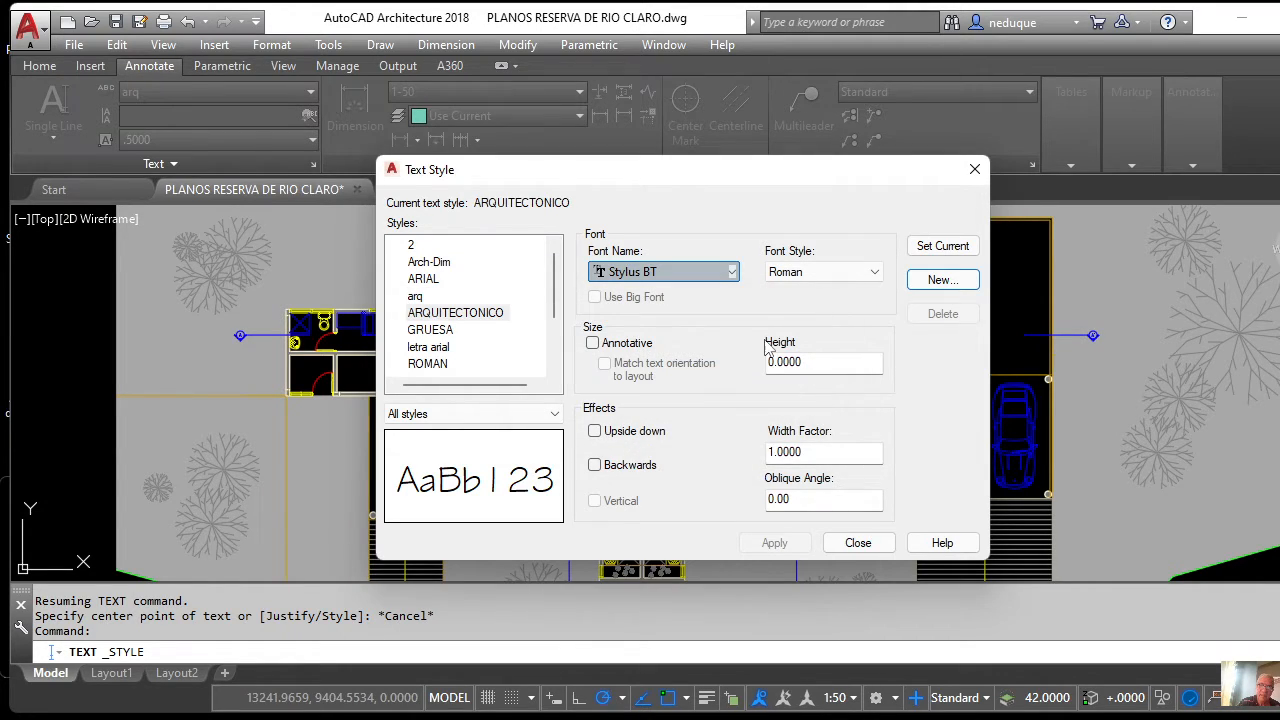
Pick Arial in the Font Name list, jumping to it by typing 'ar'.
left_click(733, 272)
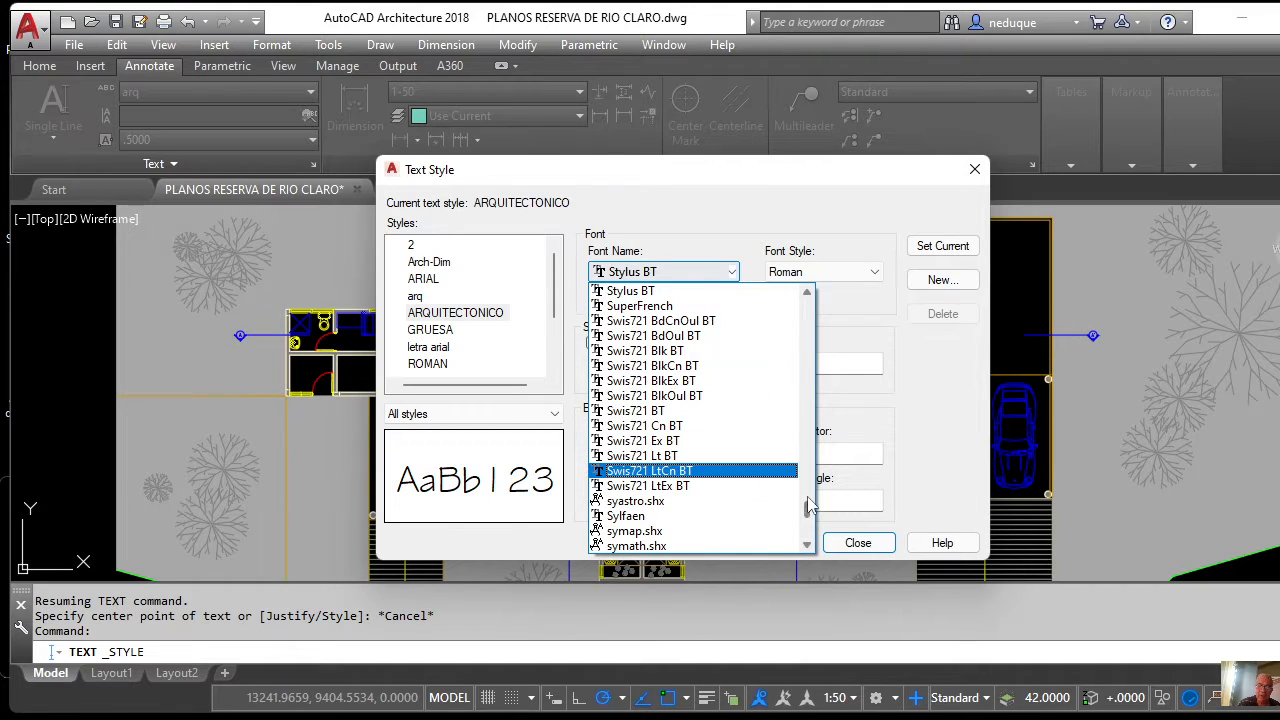
mouse_move(808, 512)
left_mouse_down()
mouse_move(808, 307)
mouse_move(807, 358)
left_mouse_up()
scroll(719, 354, "up", 6)
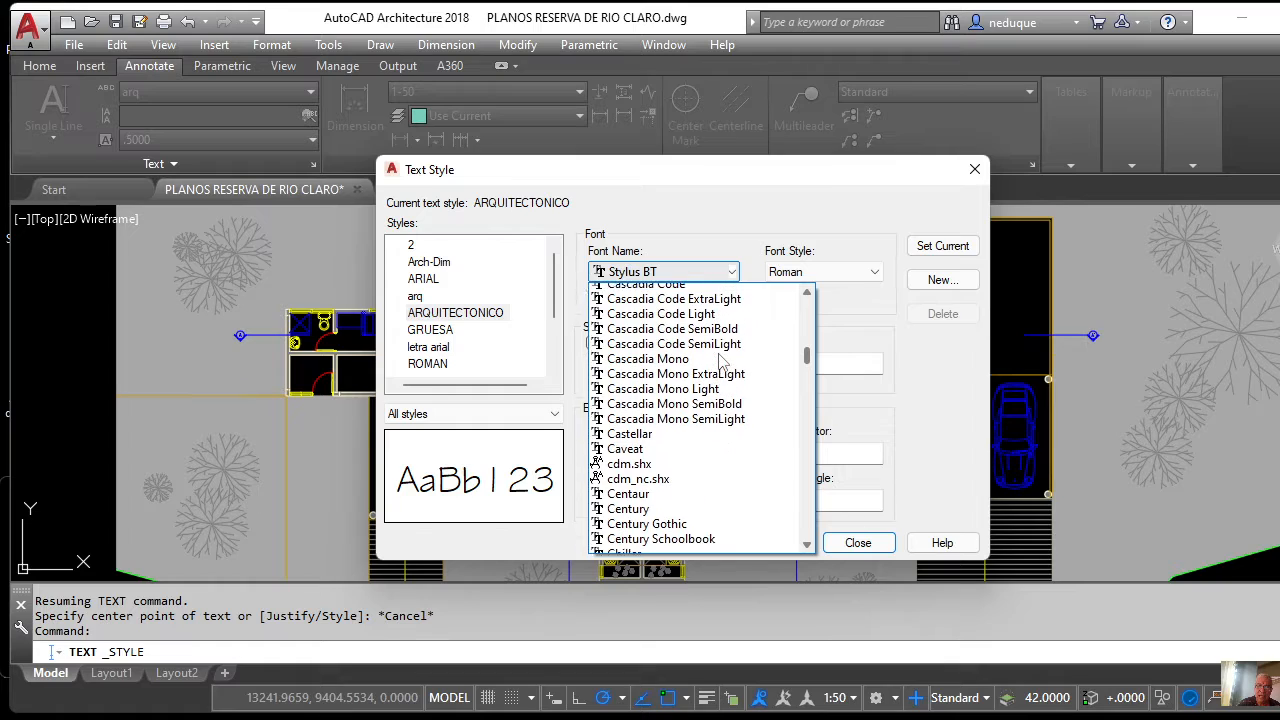
scroll(722, 361, "down", 4)
scroll(722, 360, "up", 4)
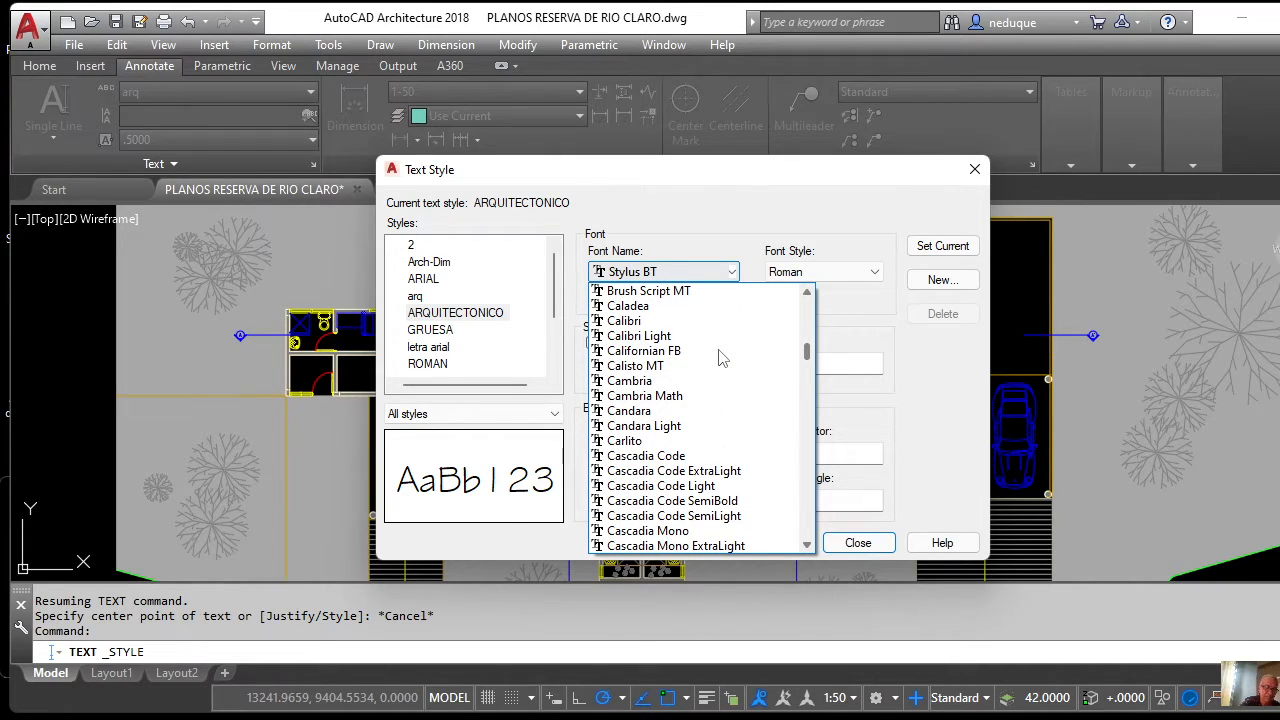
key("a")
key("r")
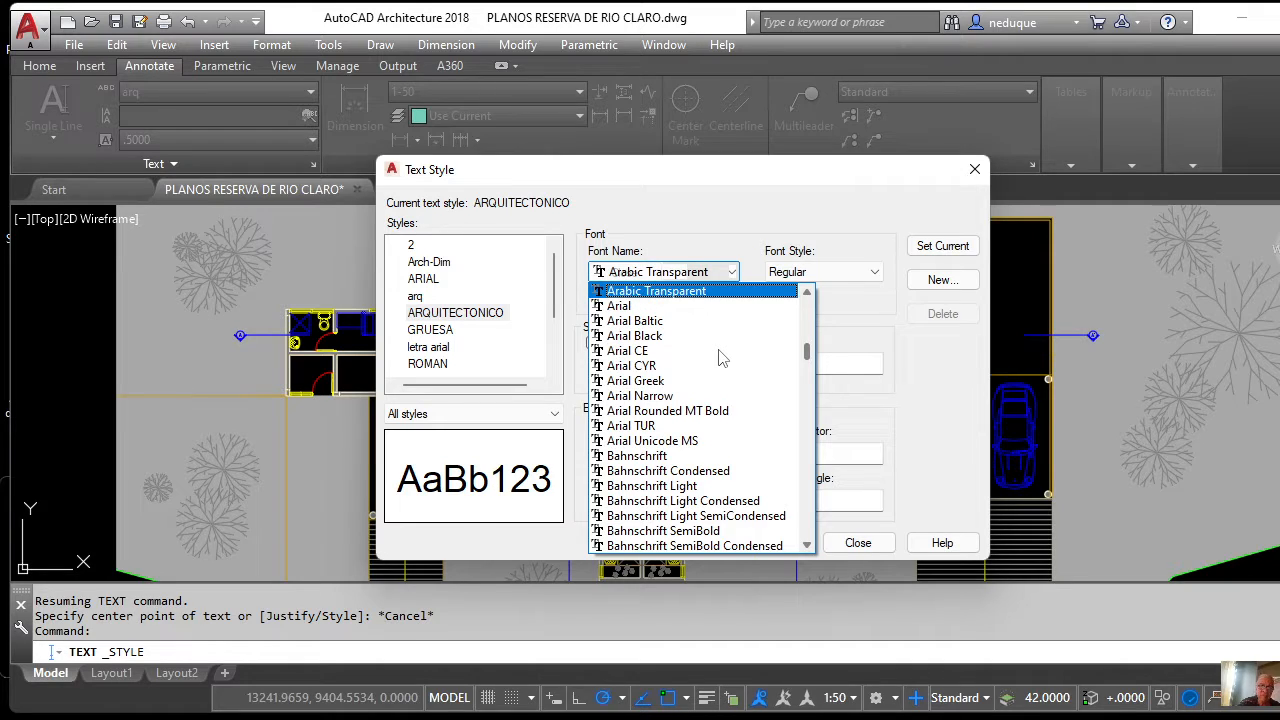
scroll(720, 357, "up", 8)
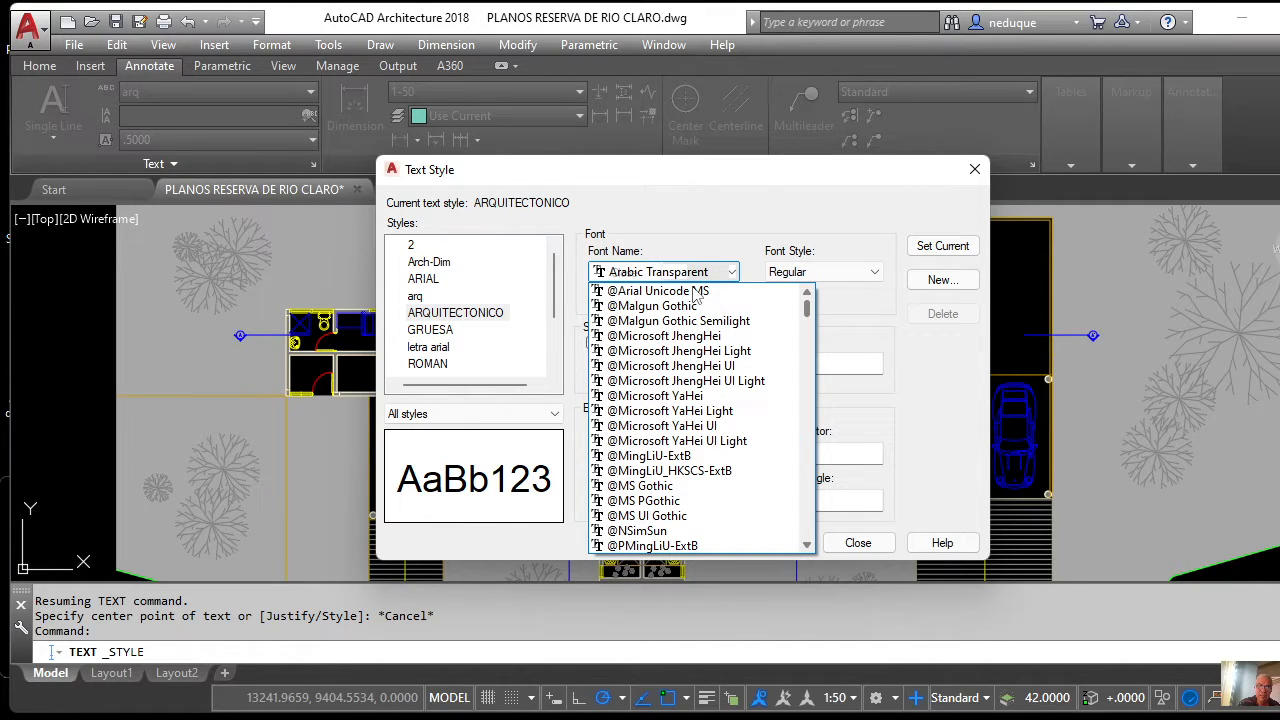
left_click_drag(693, 288, 804, 288)
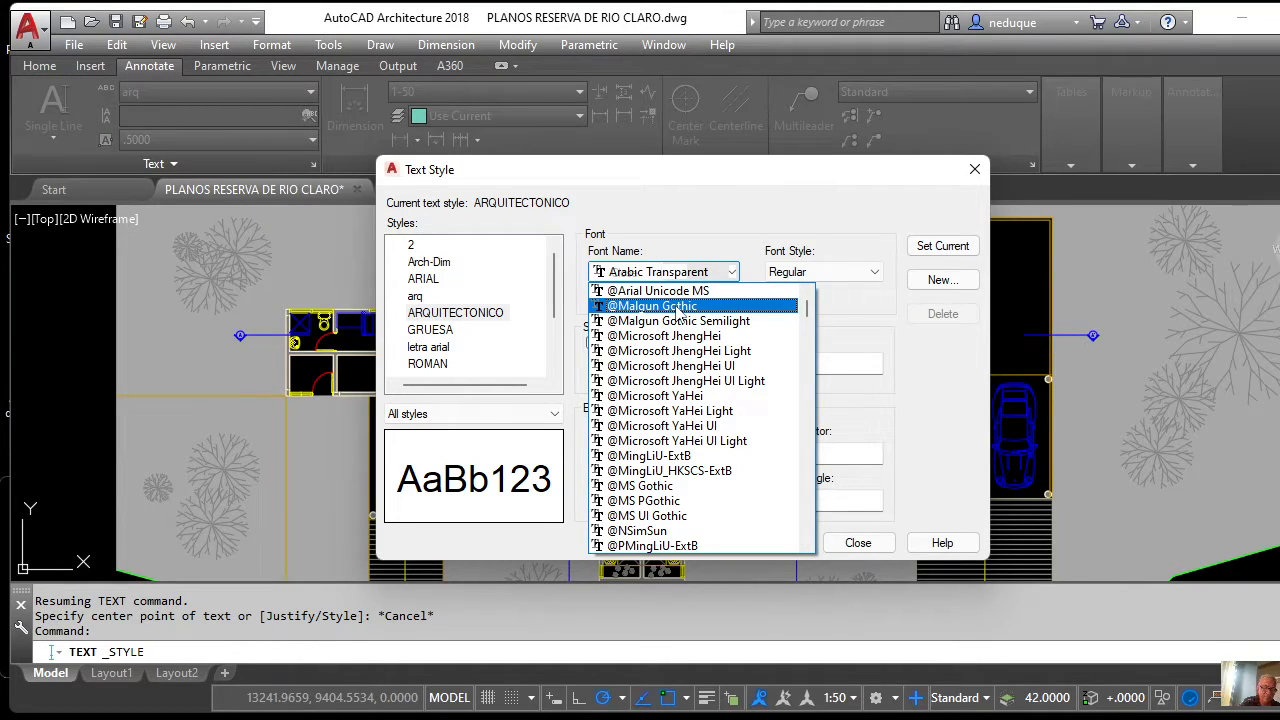
type("ar")
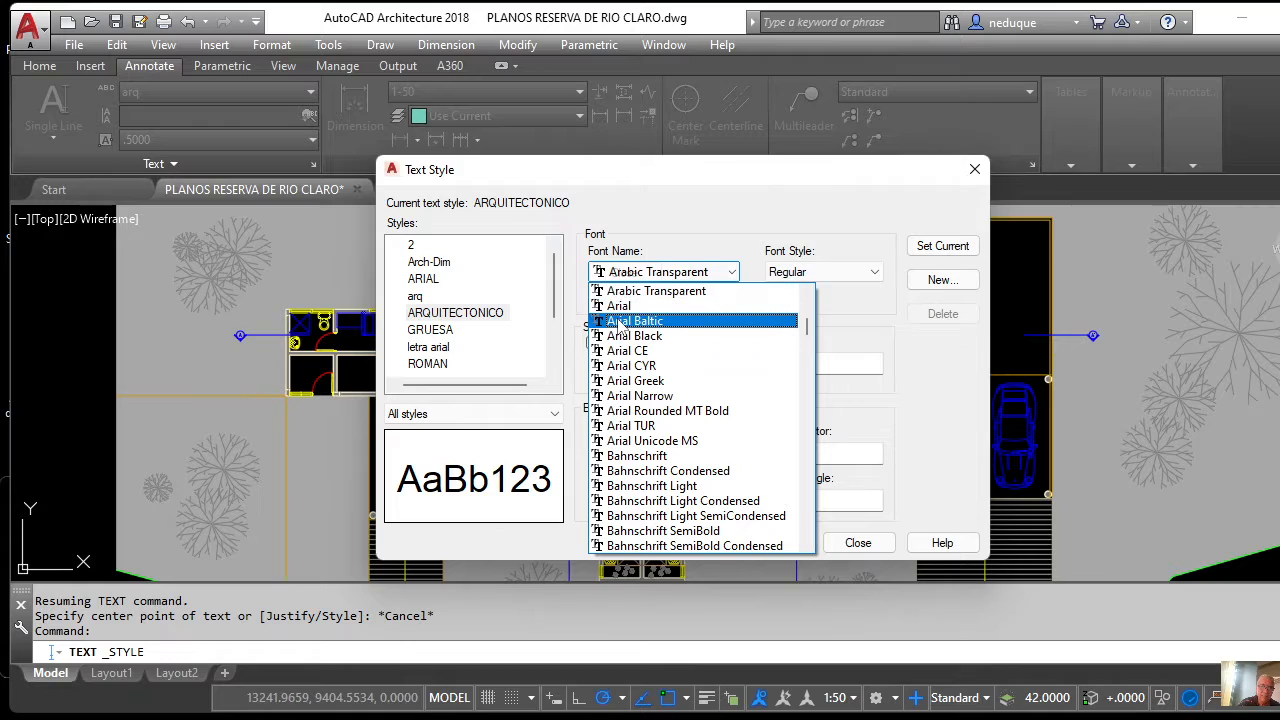
left_click(632, 306)
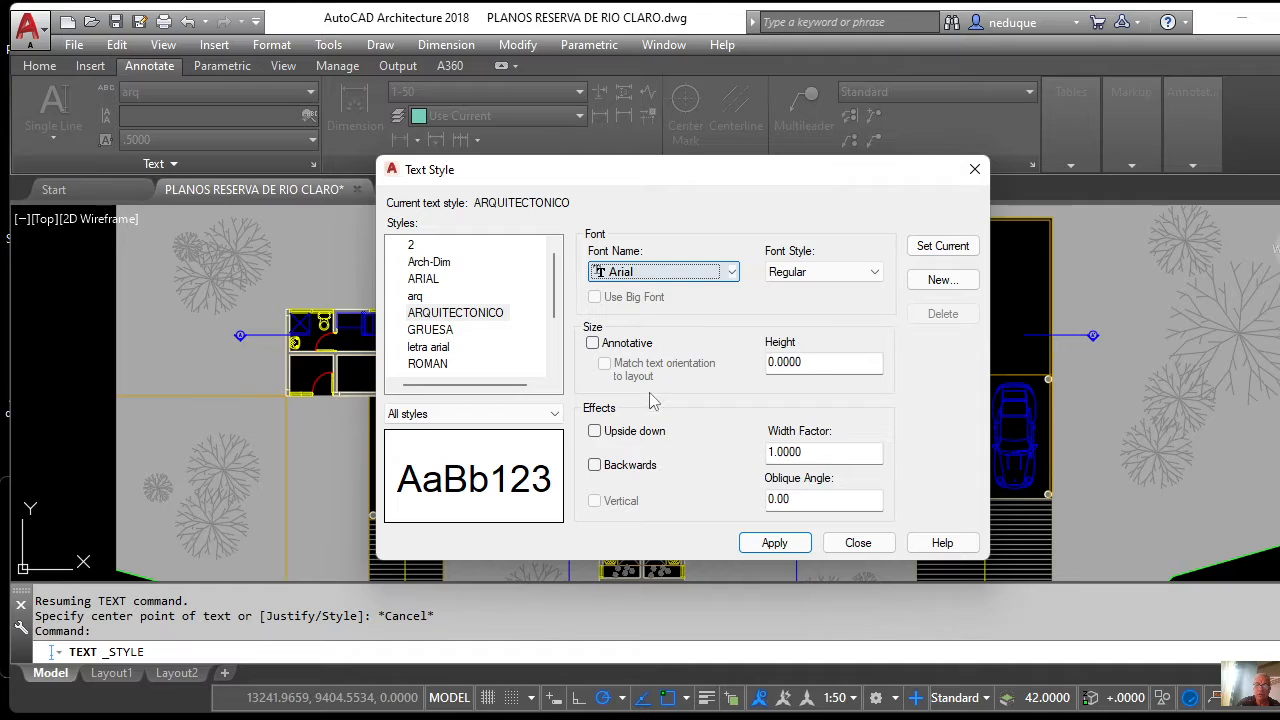
Apply the Arial font change to ARQUITECTONICO and set it as current.
left_click(811, 361)
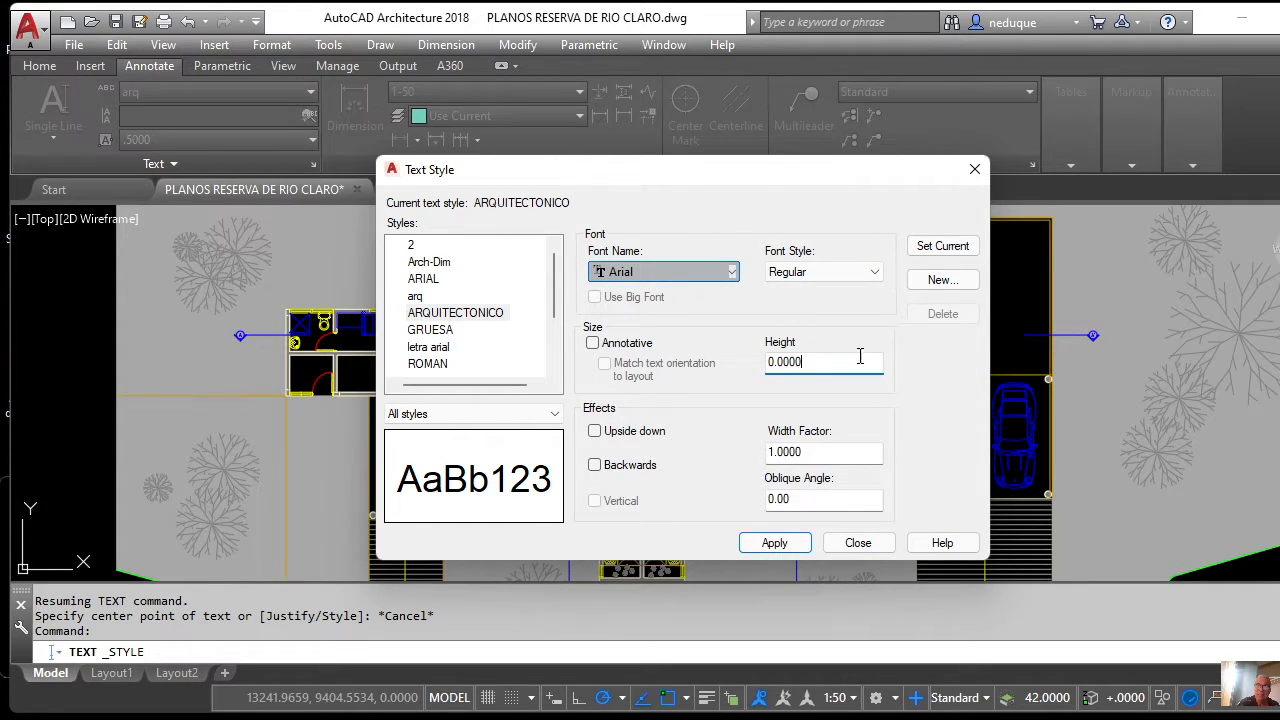
left_click(776, 545)
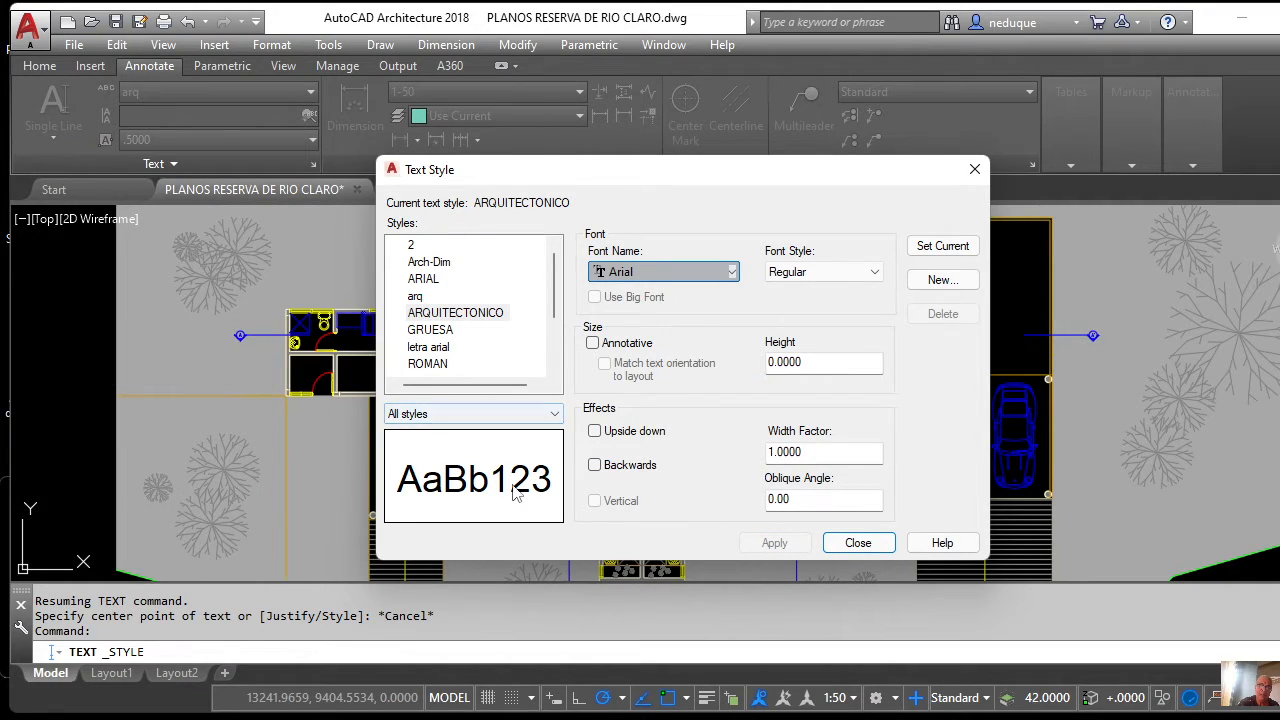
left_click(942, 253)
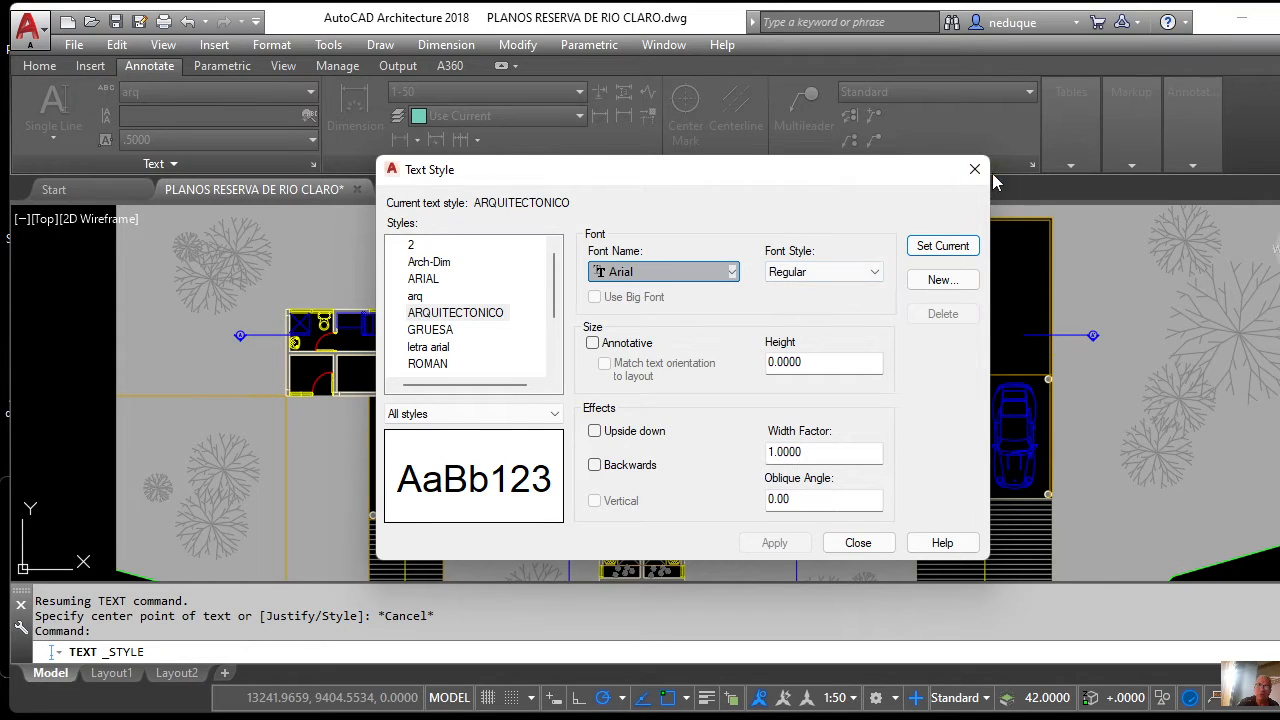
Close the Text Style dialog, keeping ARQUITECTONICO as the current text style.
left_click(866, 544)
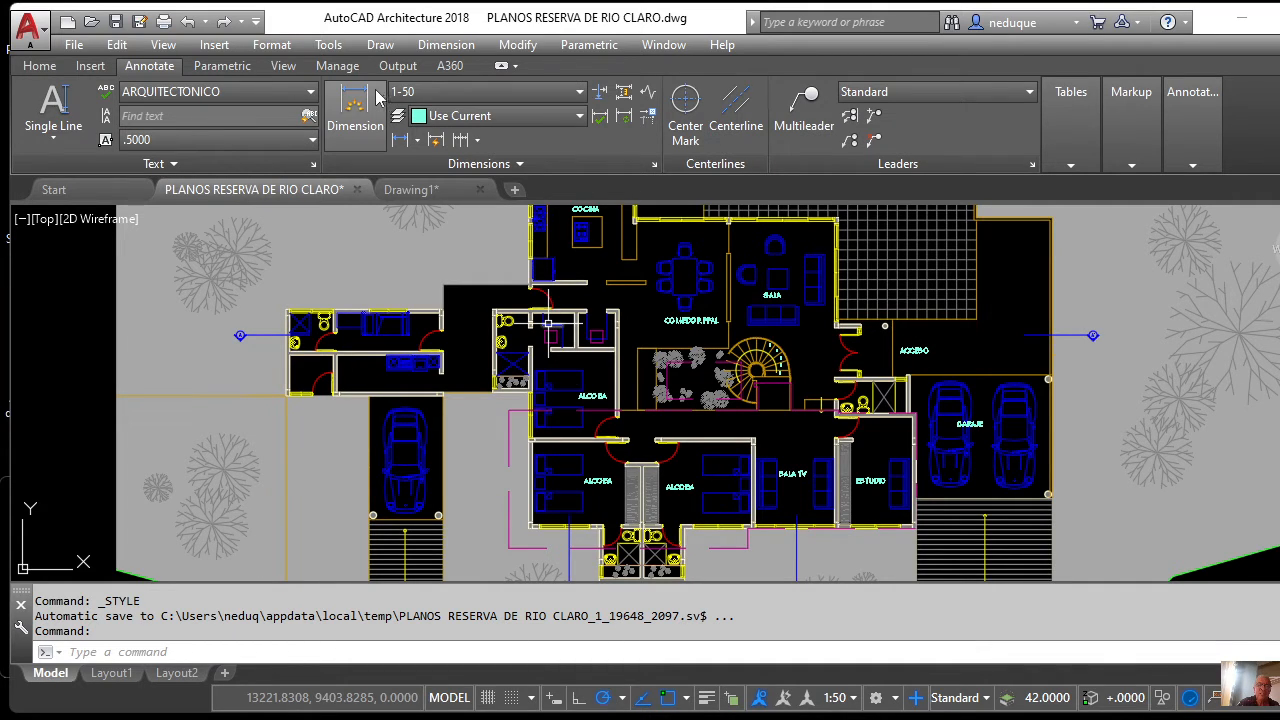
left_click(579, 92)
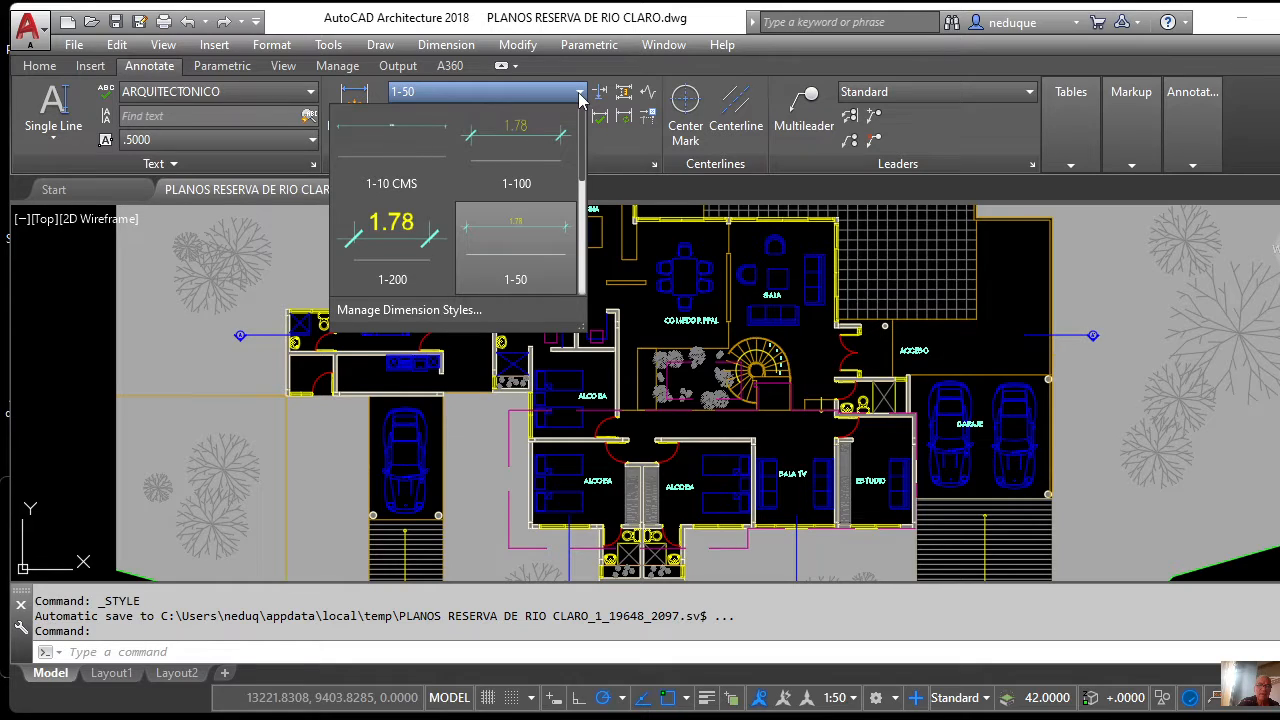
left_click(584, 220)
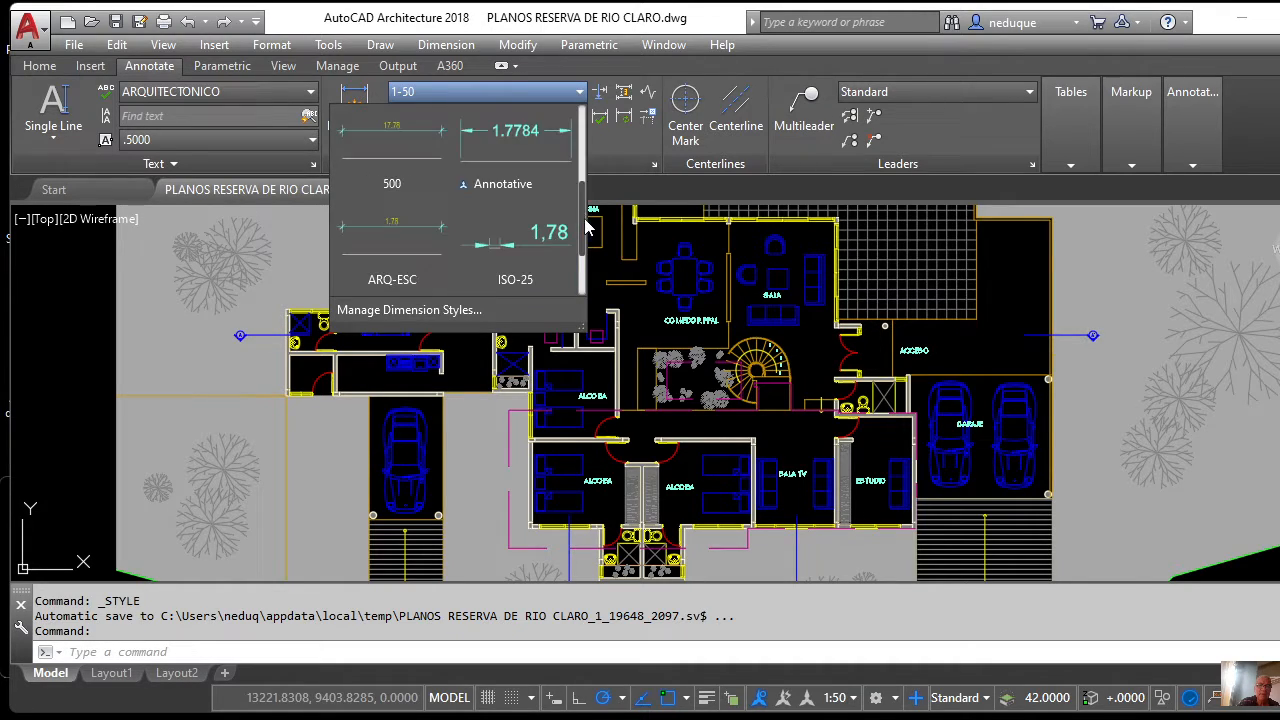
left_click(532, 89)
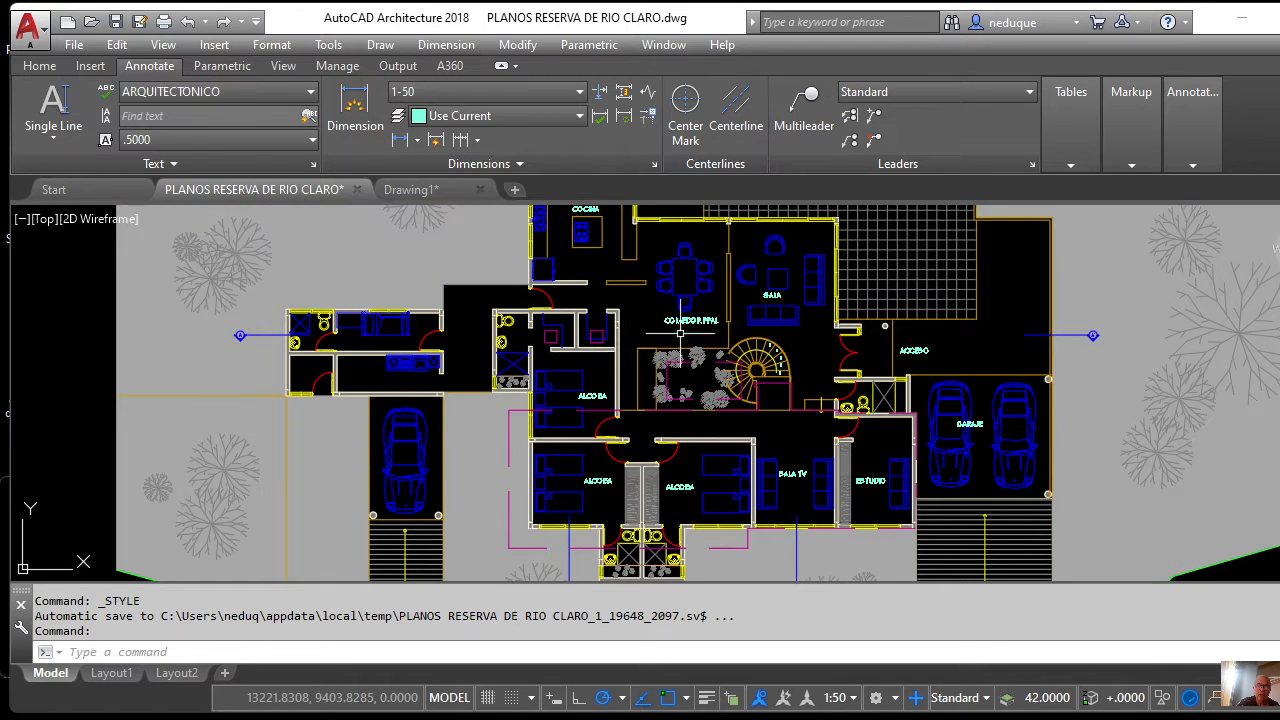
Delete the old ALCOBA, SALA TV and ESTUDIO labels, then return to the Home ribbon tab.
scroll(680, 335, "down", 5)
scroll(680, 335, "up", 8)
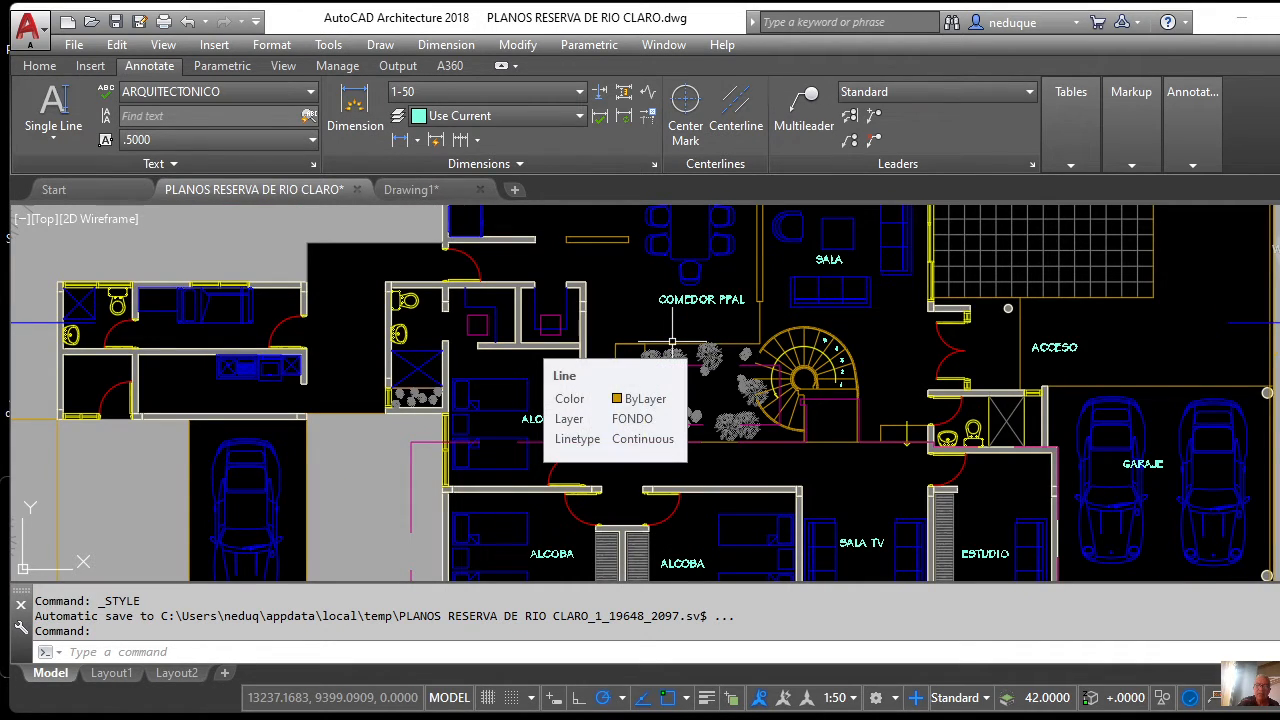
scroll(672, 342, "down", 4)
scroll(671, 418, "up", 7)
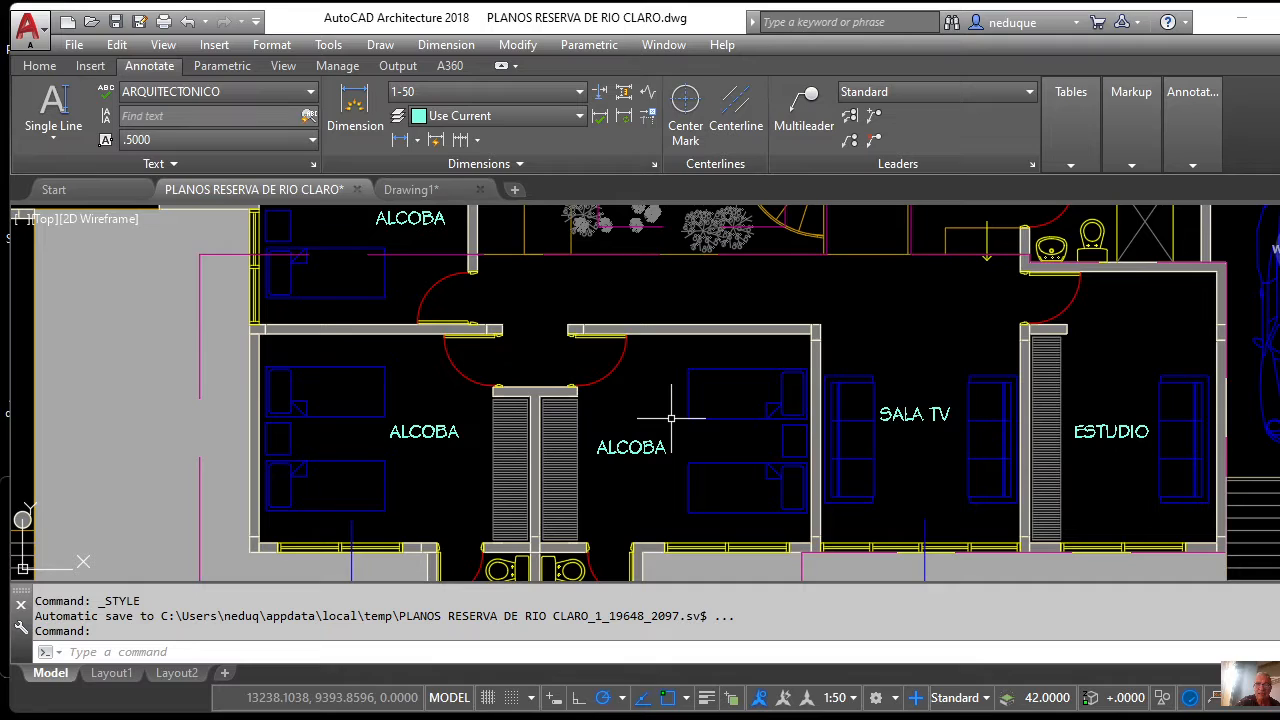
left_click(650, 448)
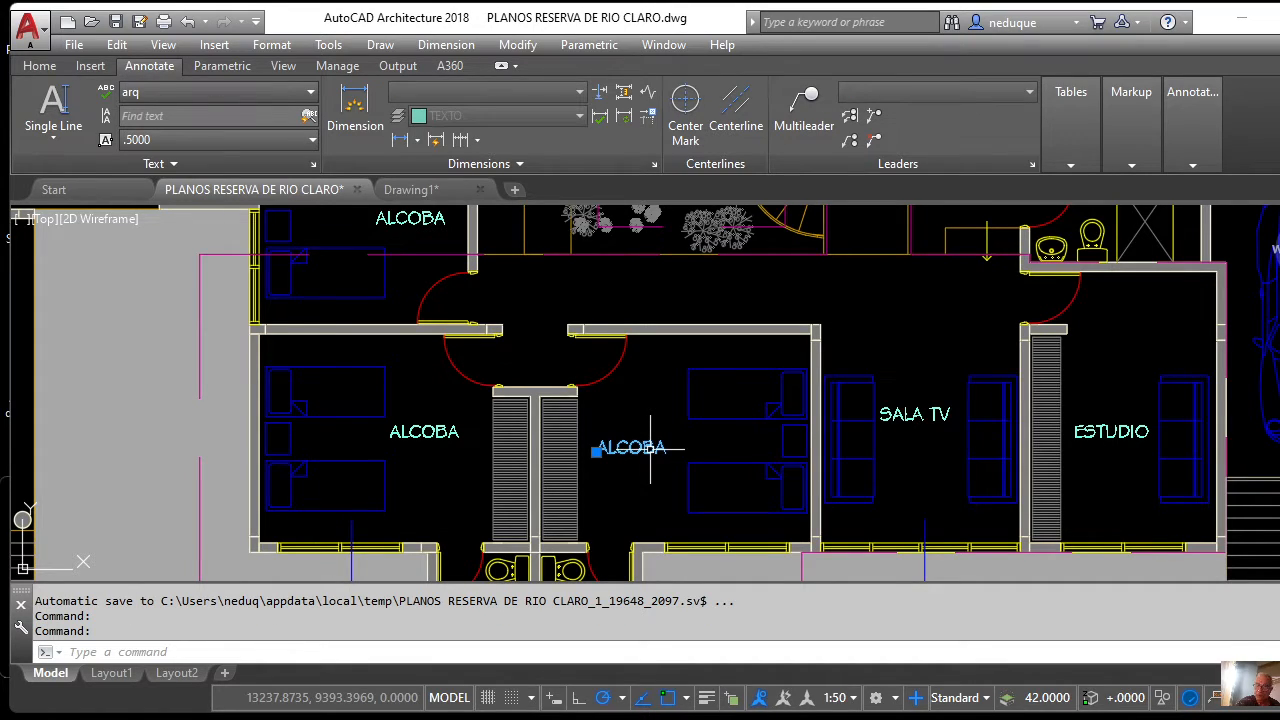
key("Delete")
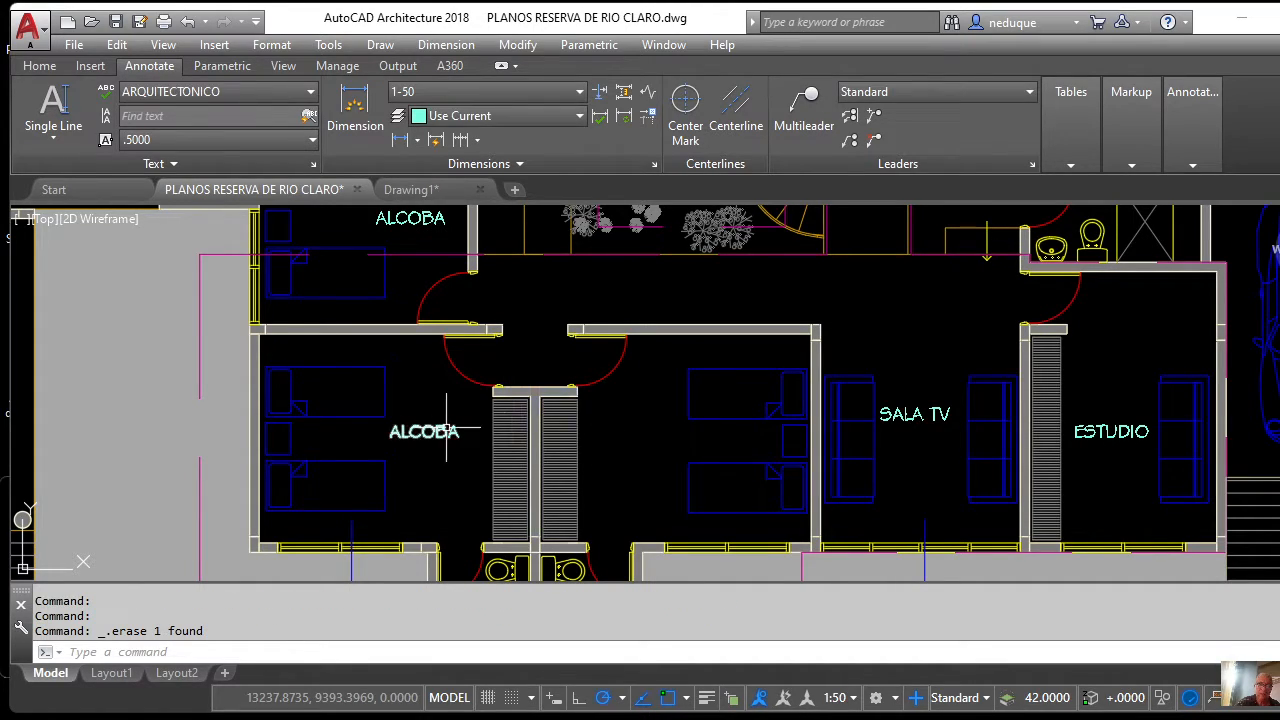
left_click(447, 430)
left_click(903, 414)
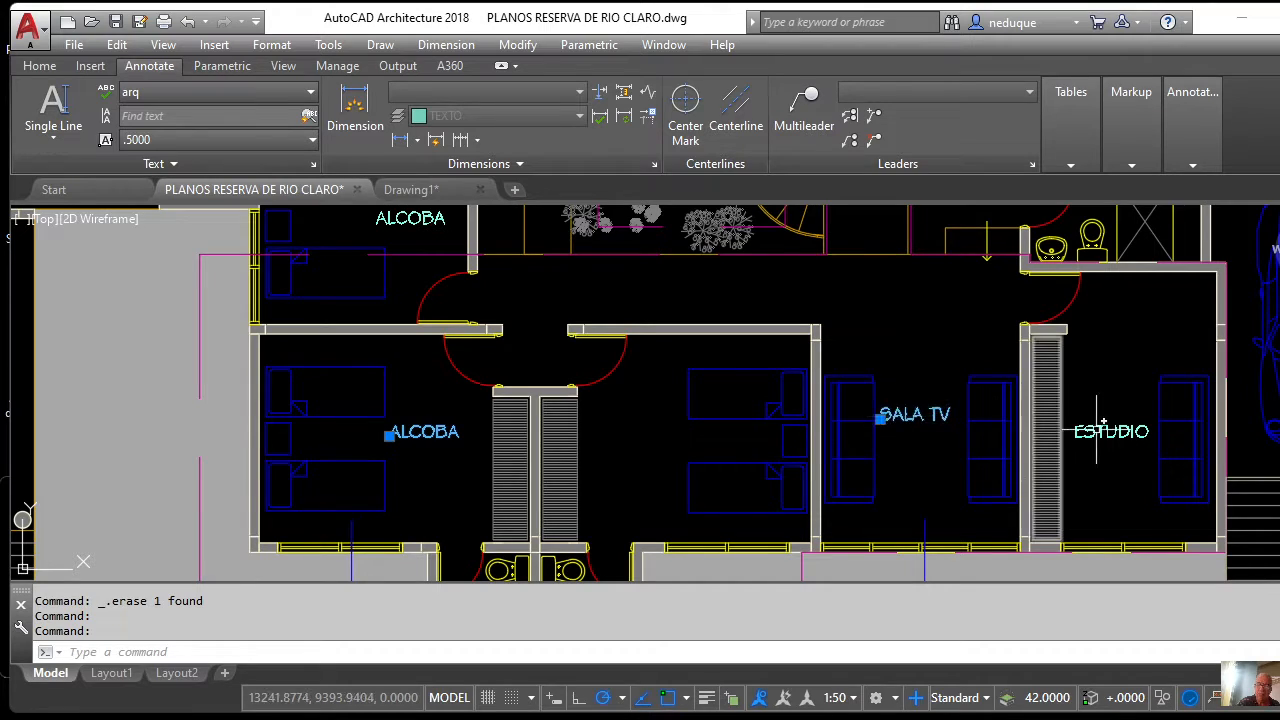
left_click(1103, 425)
key("Delete")
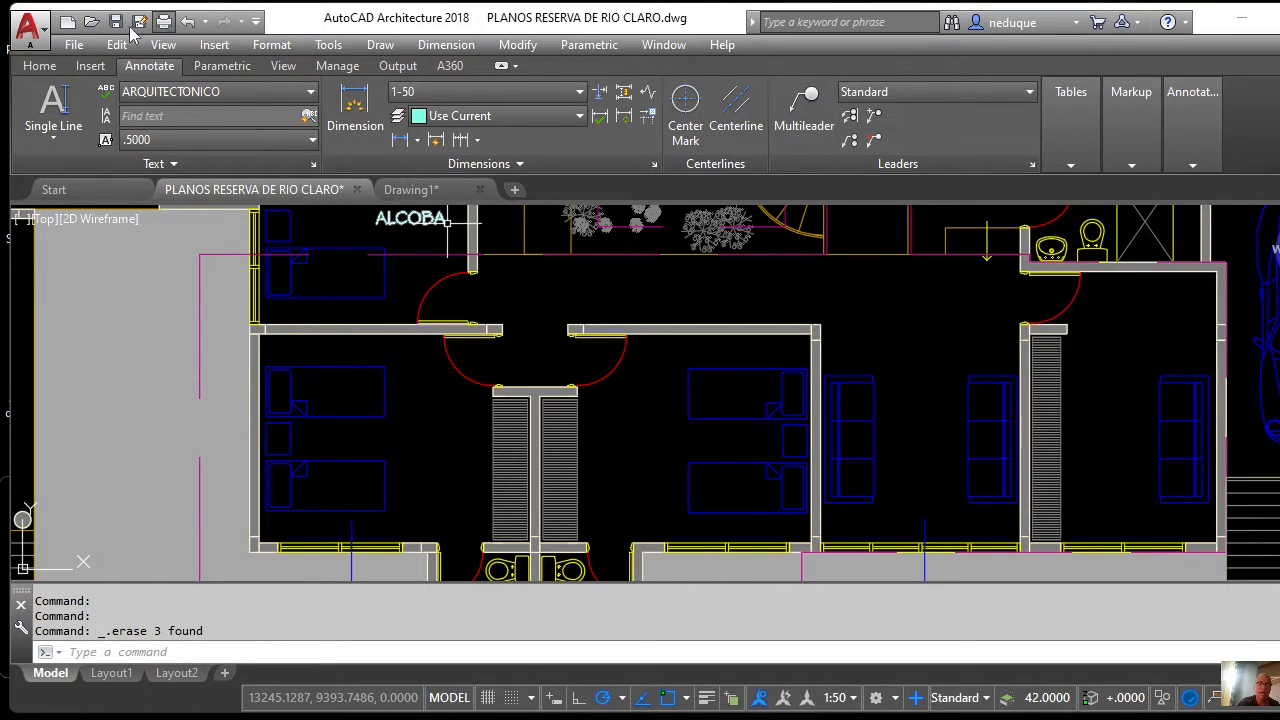
left_click(40, 65)
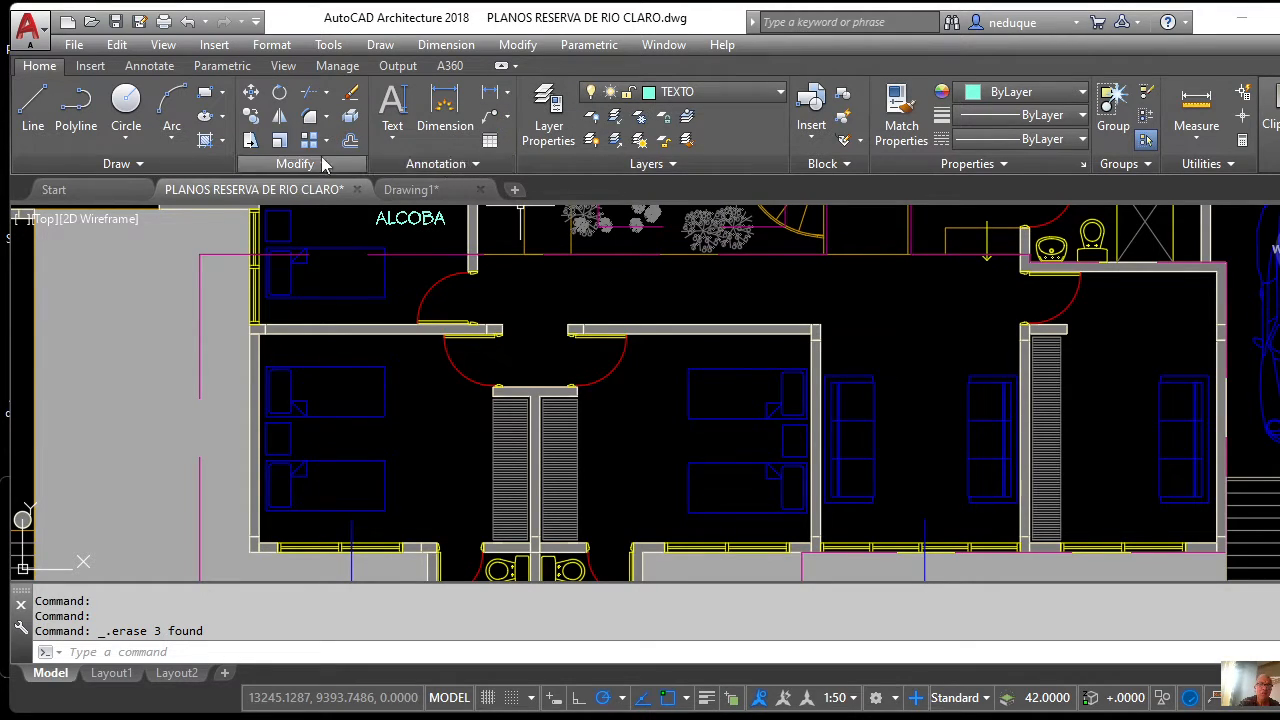
Start a single-line text label centred between the beds of the left bedroom.
left_click(395, 143)
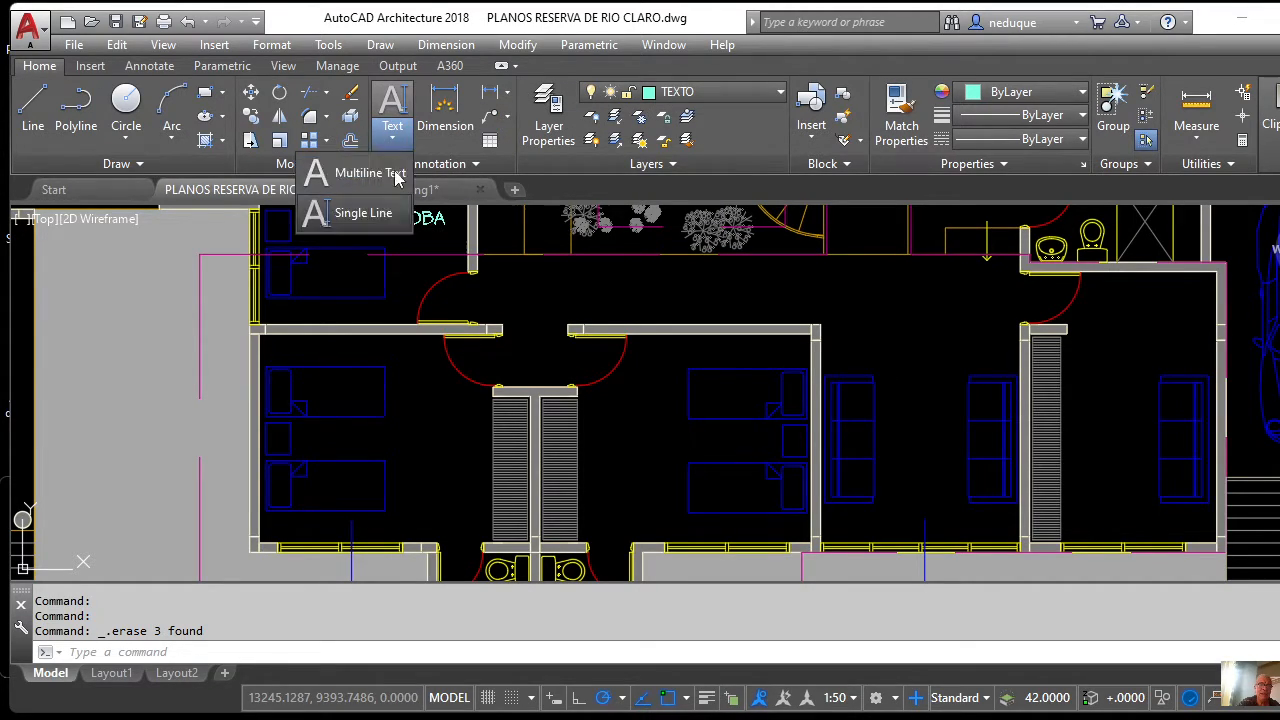
left_click(358, 215)
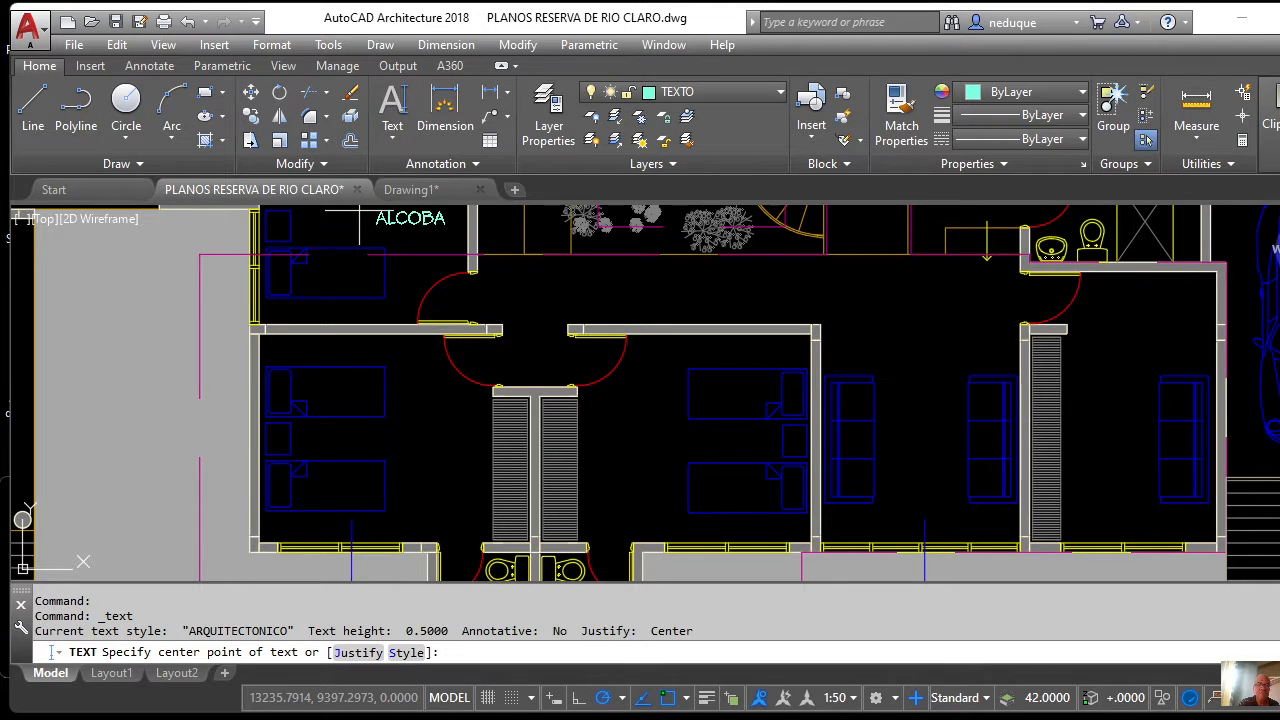
scroll(500, 360, "down", 5)
scroll(421, 433, "up", 7)
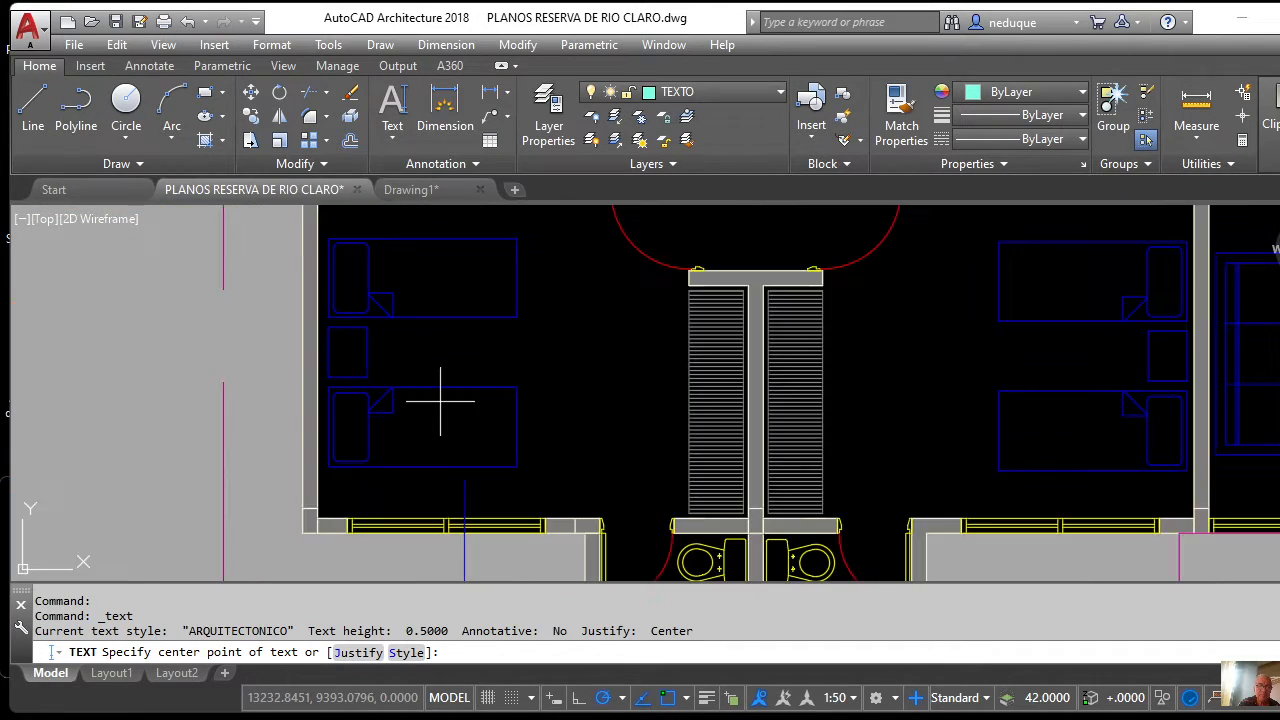
scroll(440, 400, "up", 3)
scroll(445, 385, "down", 3)
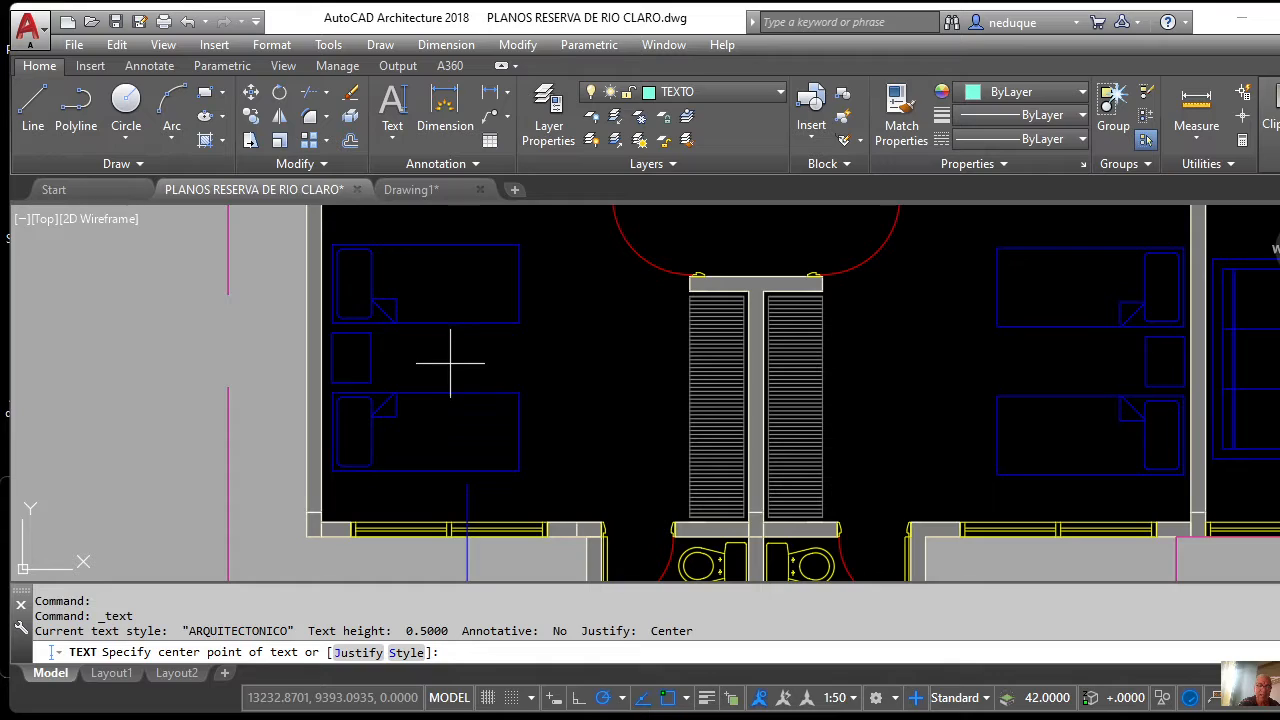
left_click(450, 363)
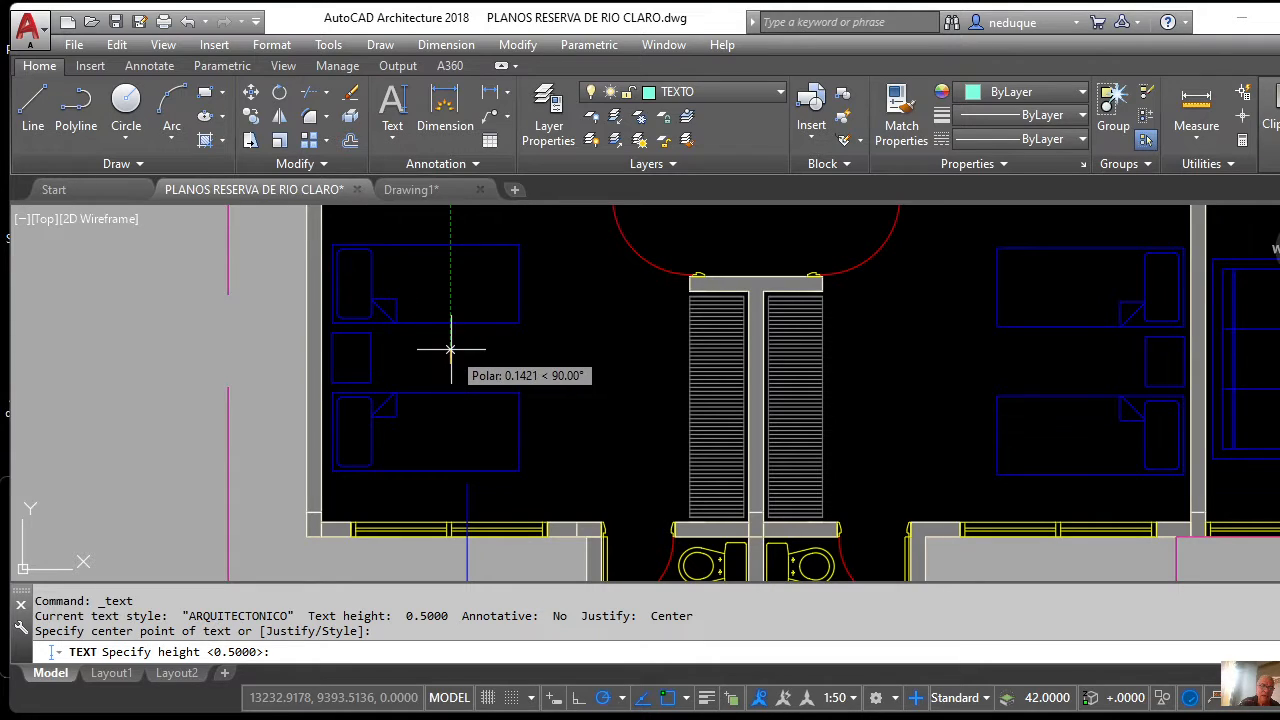
scroll(446, 343, "up", 4)
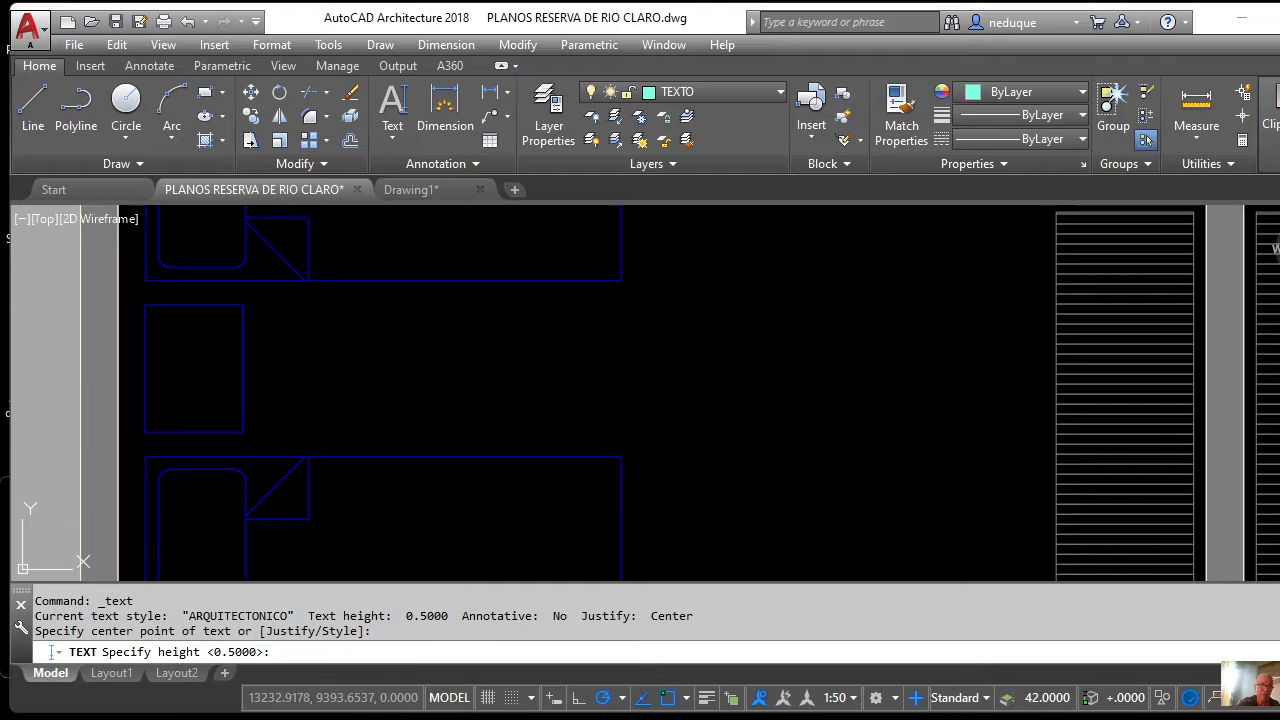
key("super+s")
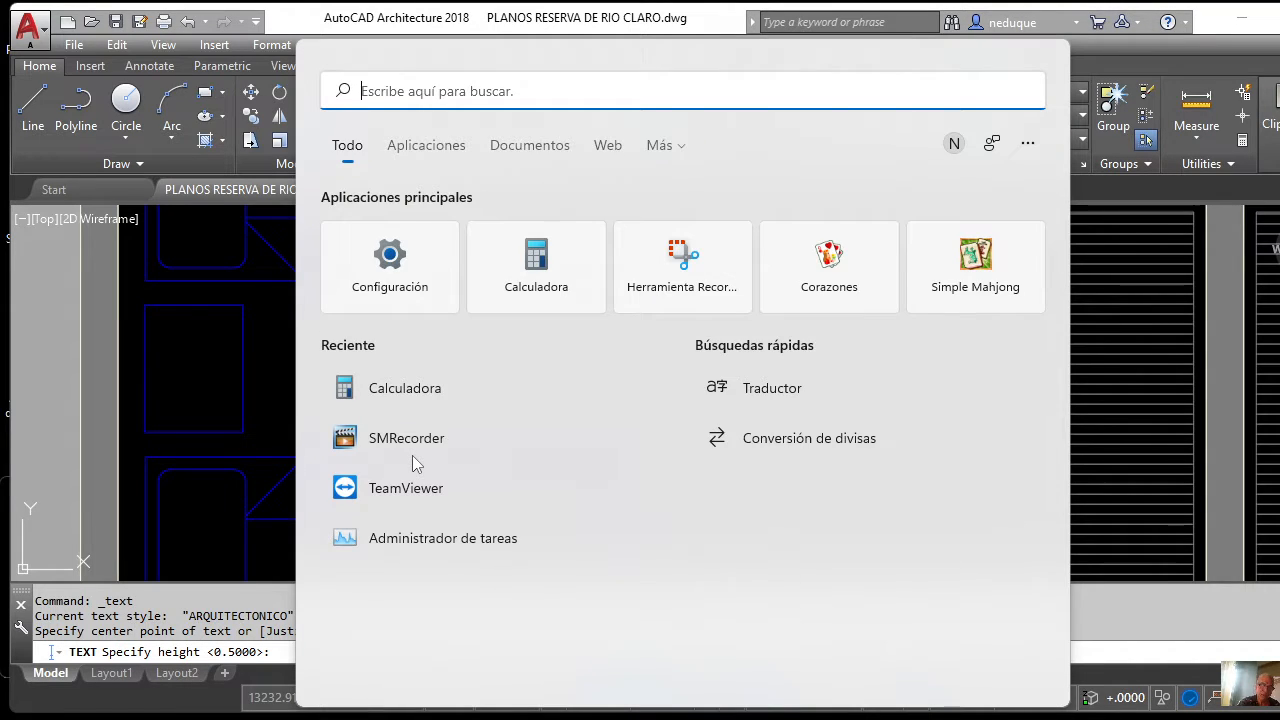
Search for CAL, launch Calculadora and move its window to the screen centre.
type("CAL")
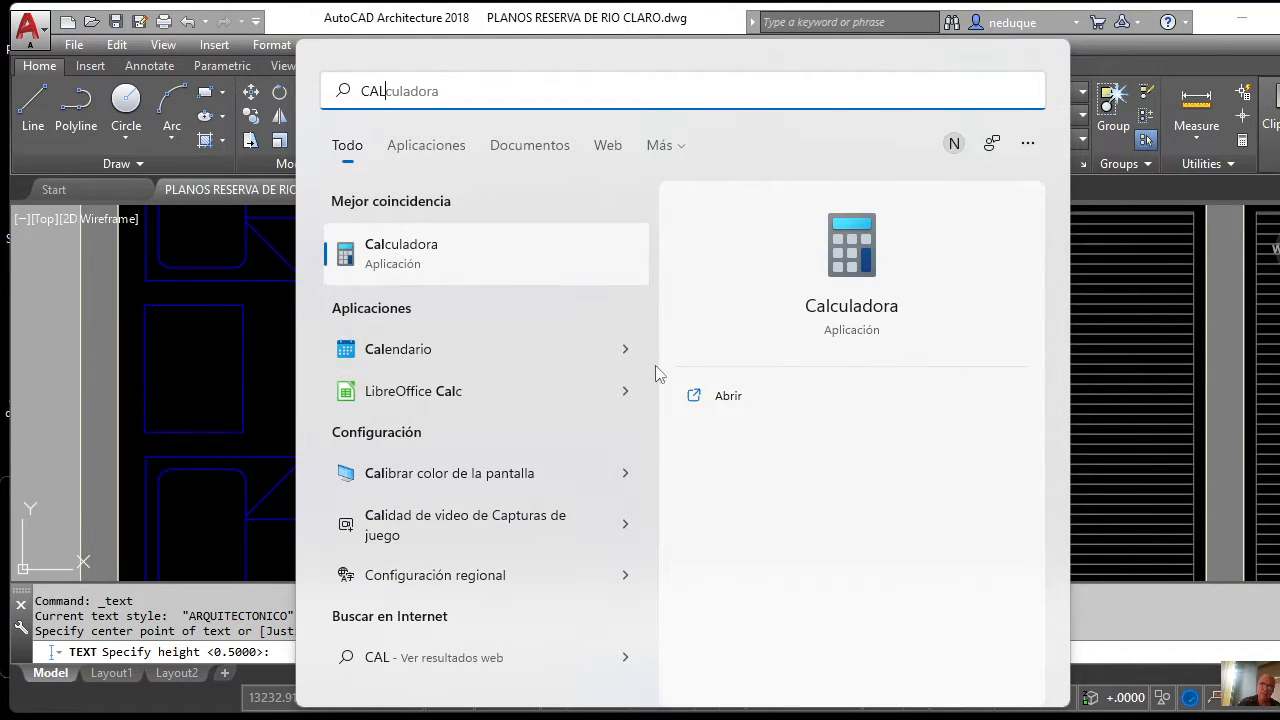
left_click(849, 252)
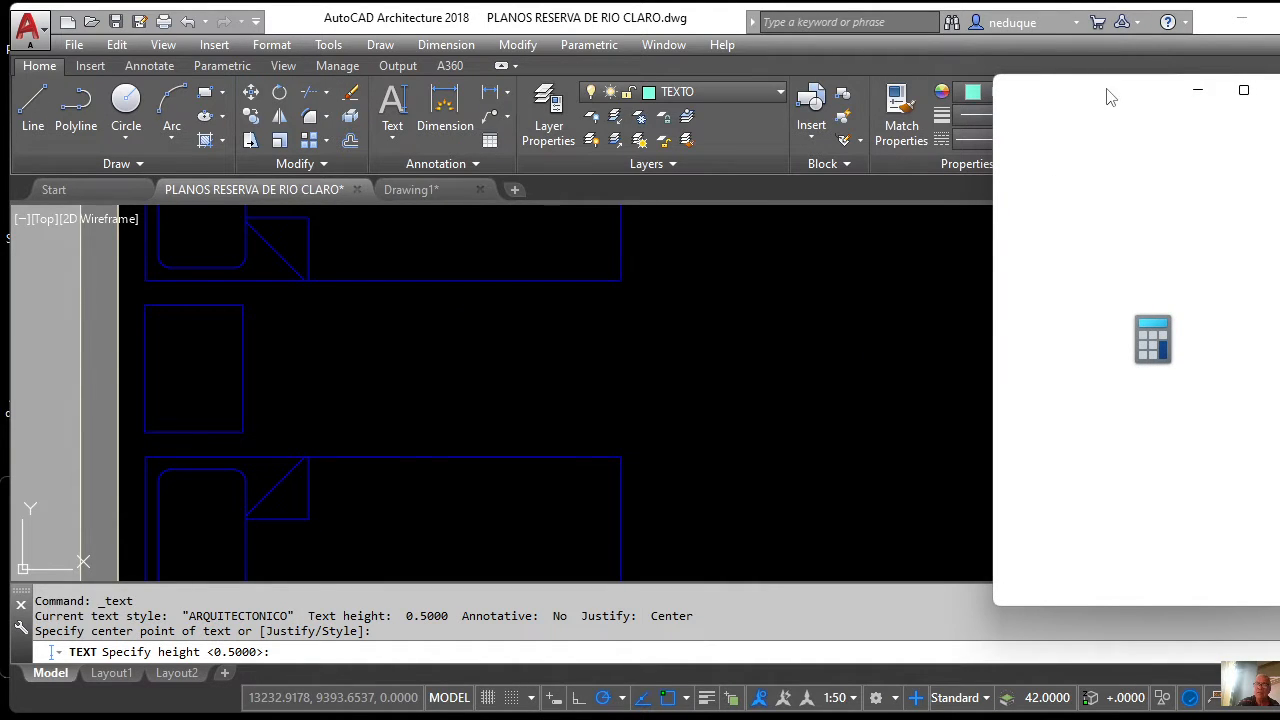
left_click_drag(1109, 94, 647, 88)
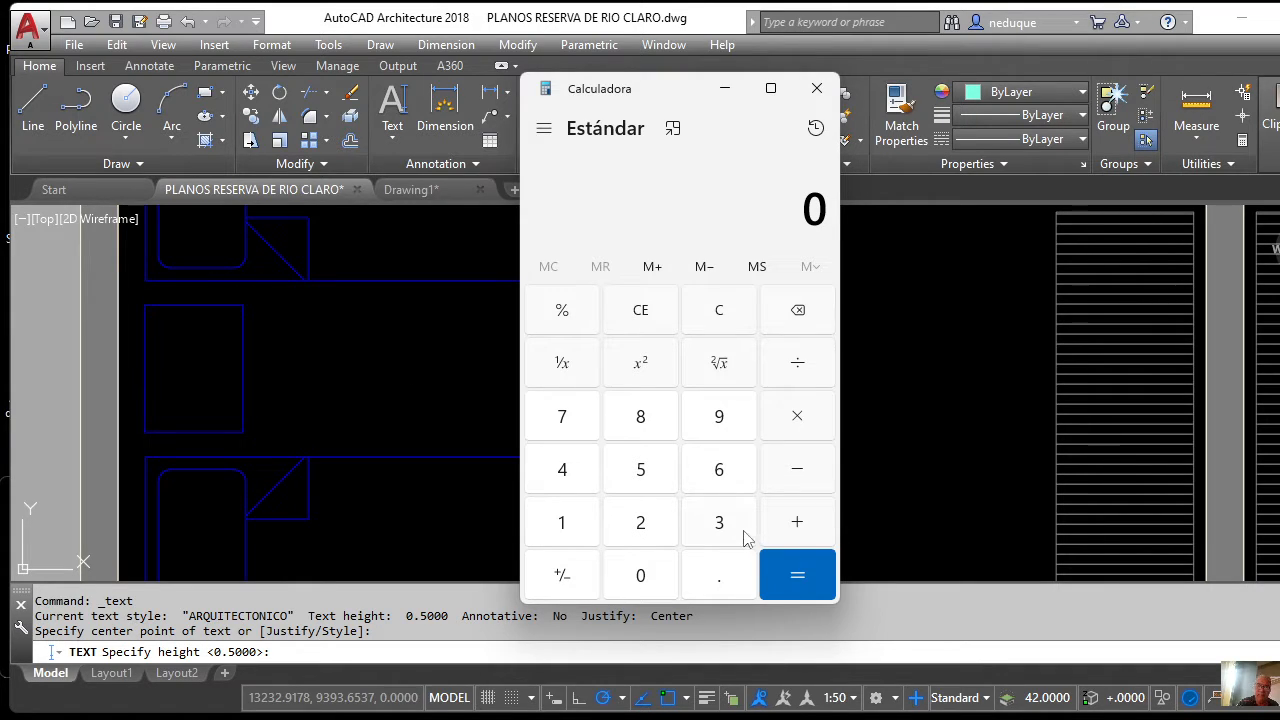
Enter .004 × 50 in Calculadora, get 0.2, and close the calculator.
left_click(720, 578)
left_click(641, 578)
left_click(641, 578)
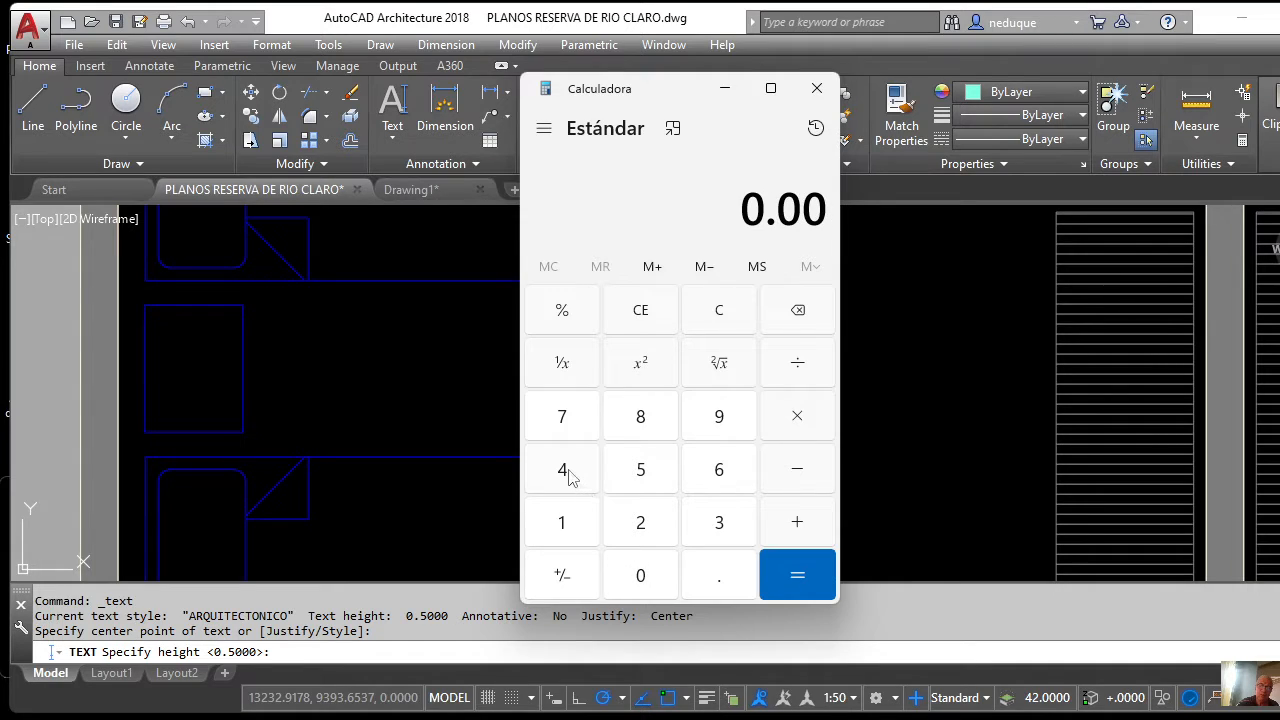
left_click(566, 474)
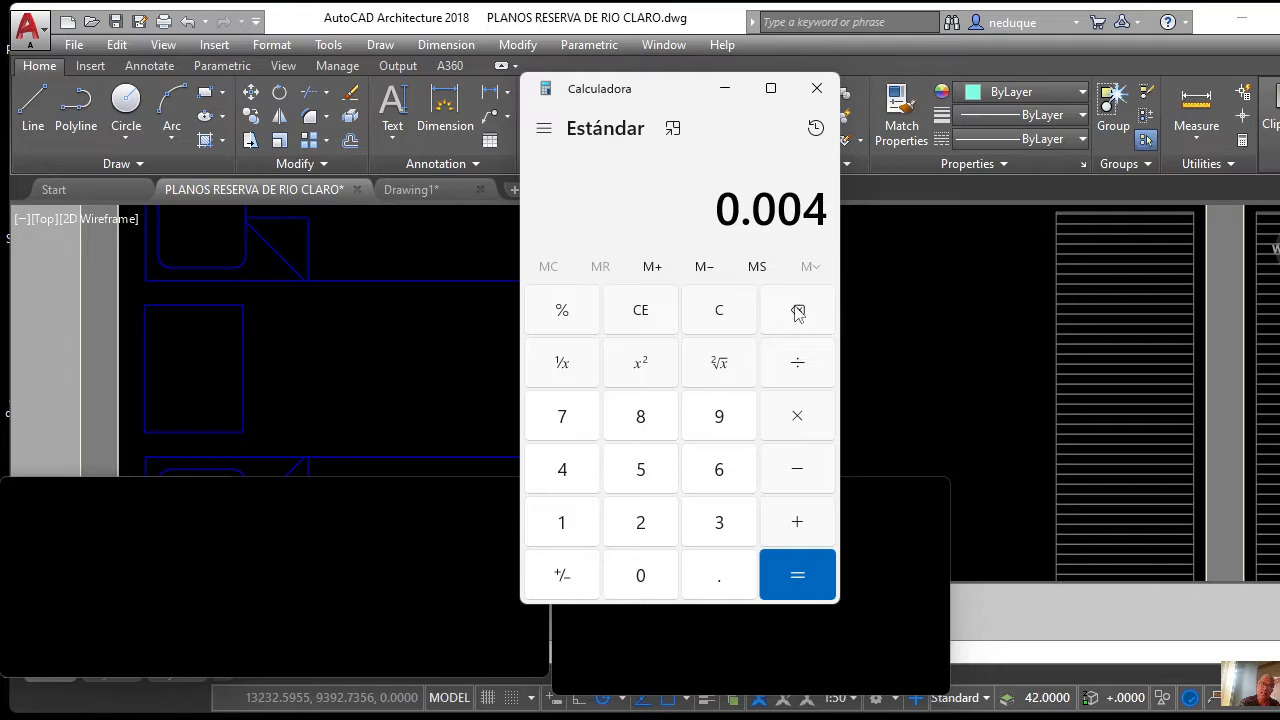
left_click(799, 420)
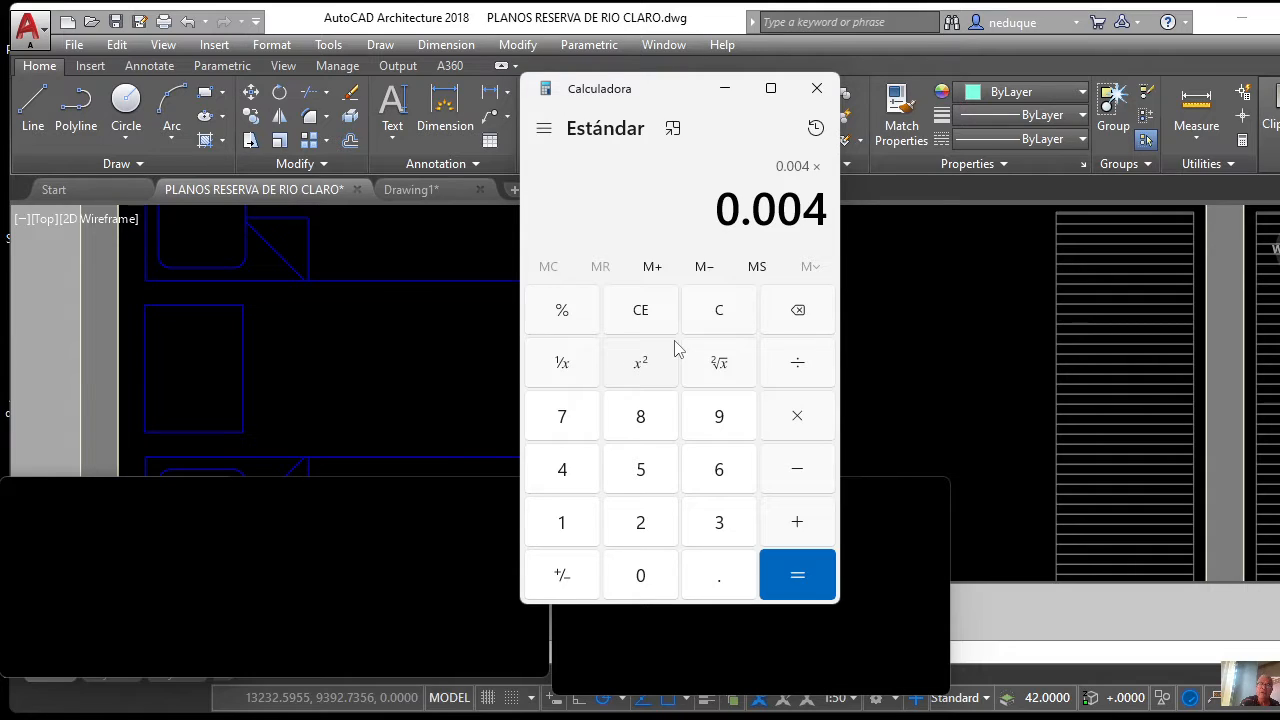
left_click(646, 480)
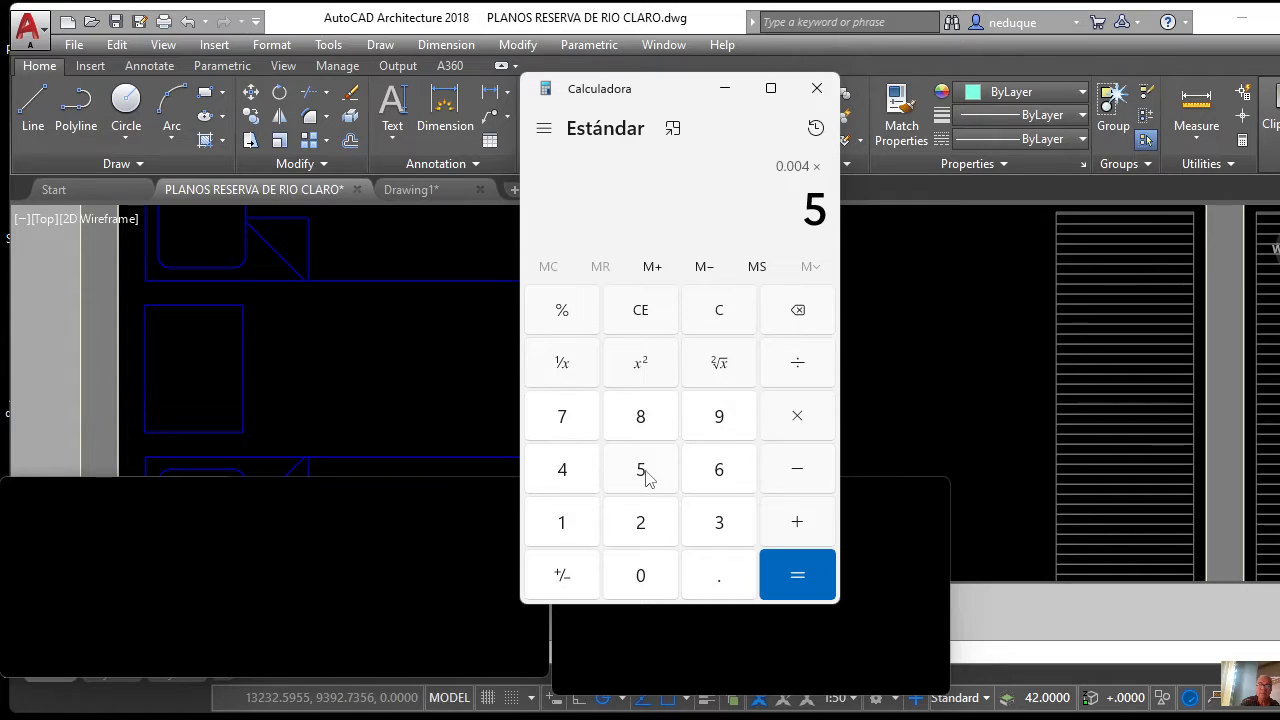
left_click(641, 582)
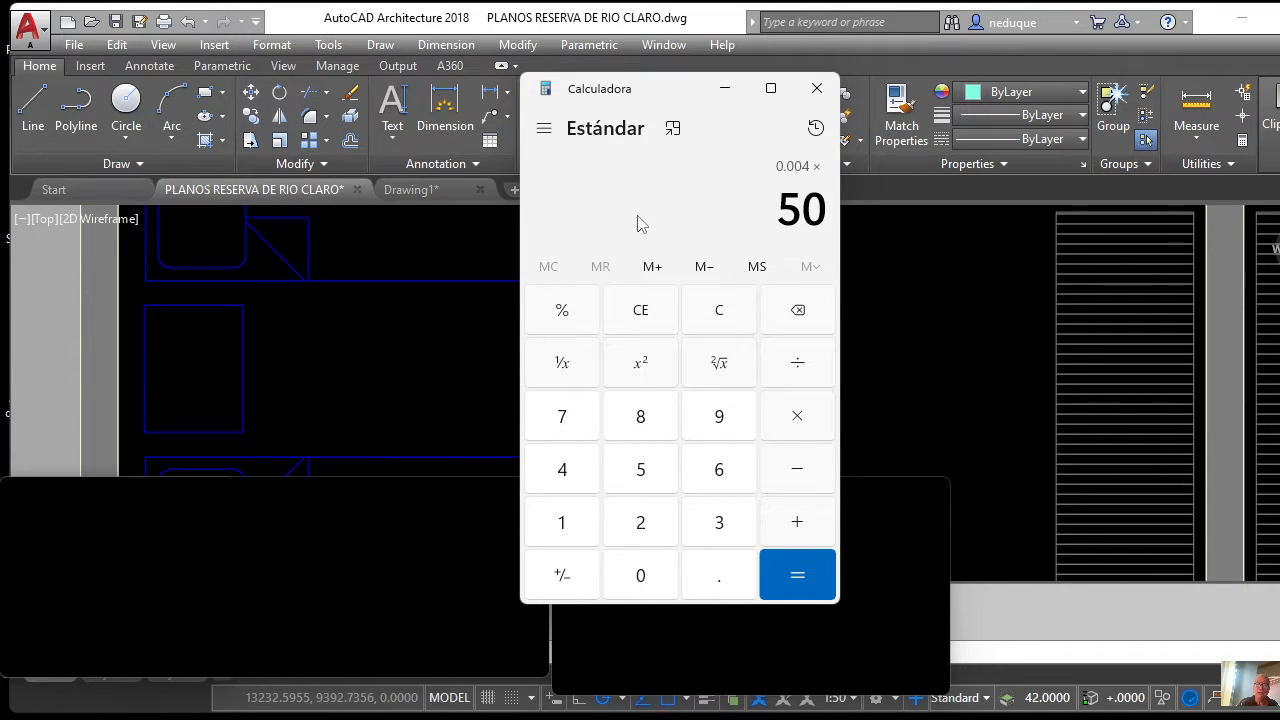
left_click(790, 584)
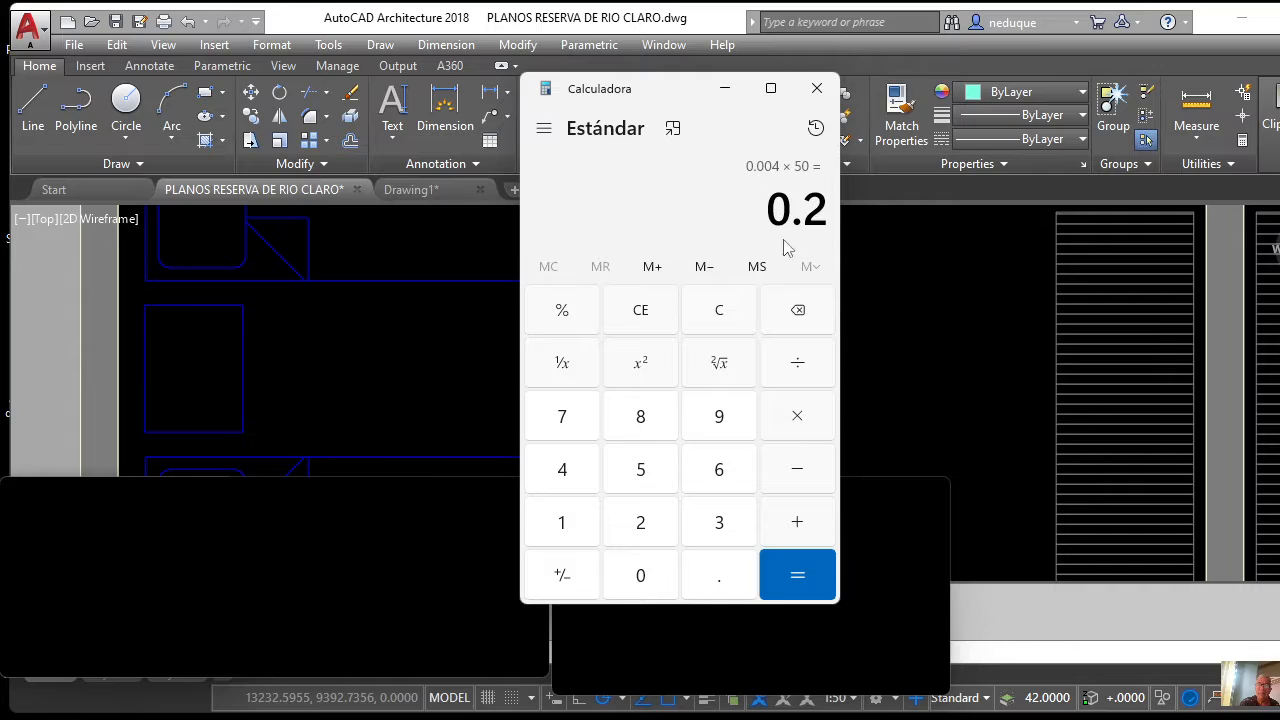
left_click(818, 90)
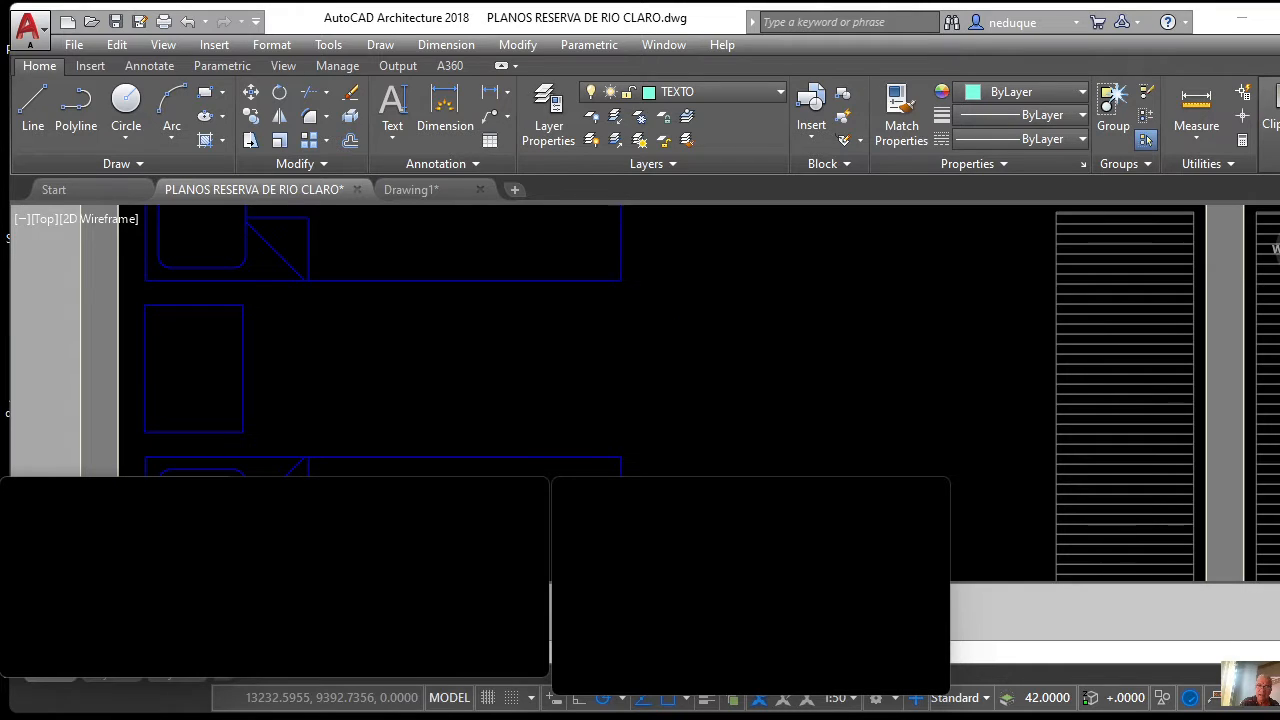
Accept text height 0.2 and rotation 0, and type ALCOBA in the left bedroom.
mouse_move(1037, 712)
left_click(919, 670)
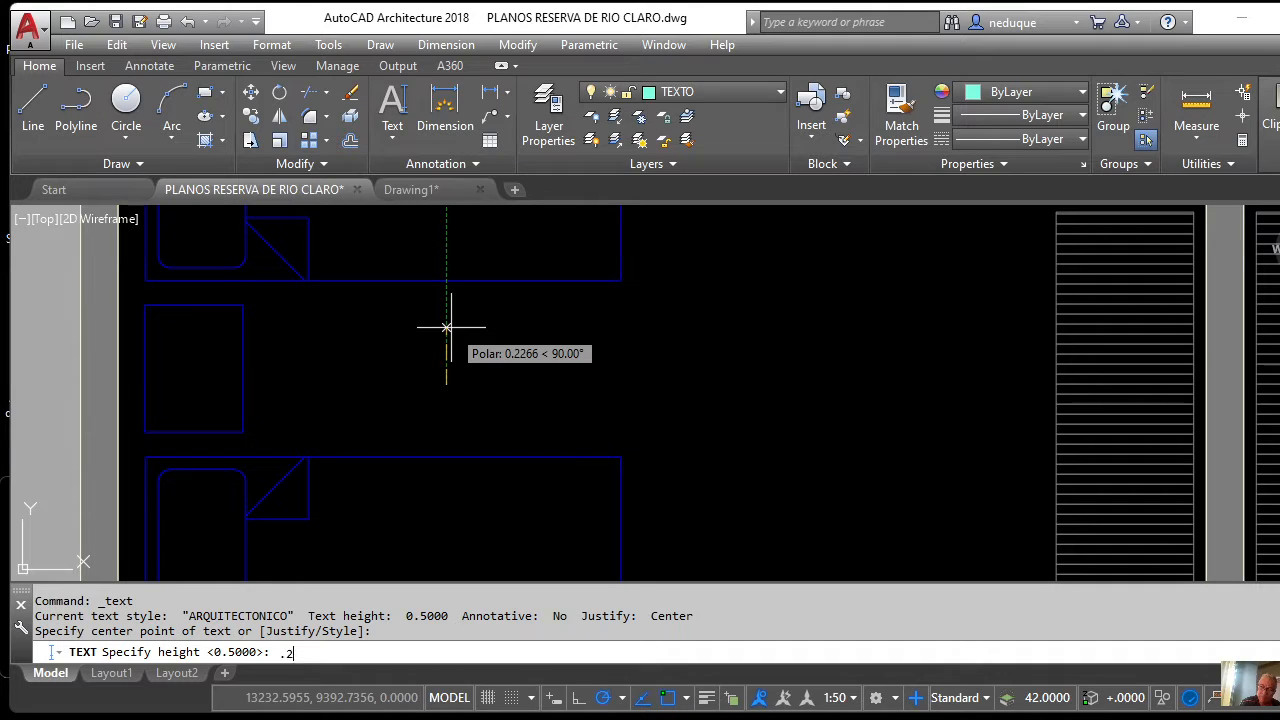
key("Return")
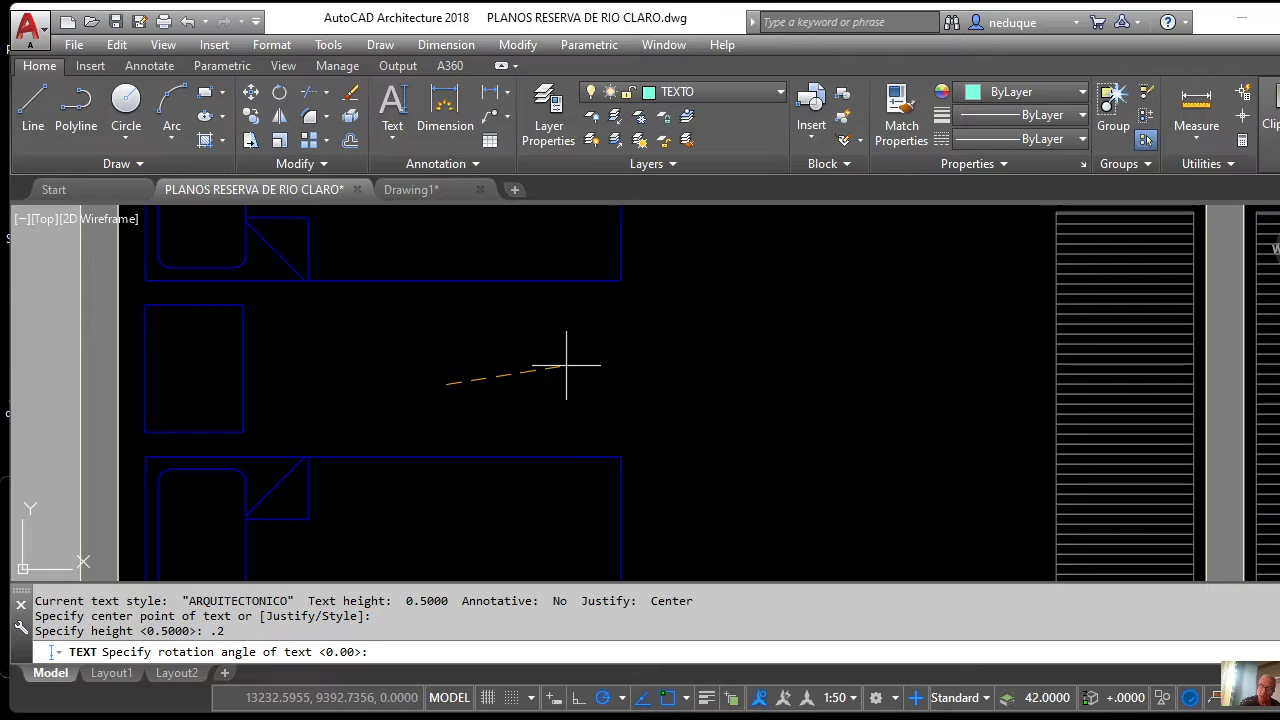
key("Return")
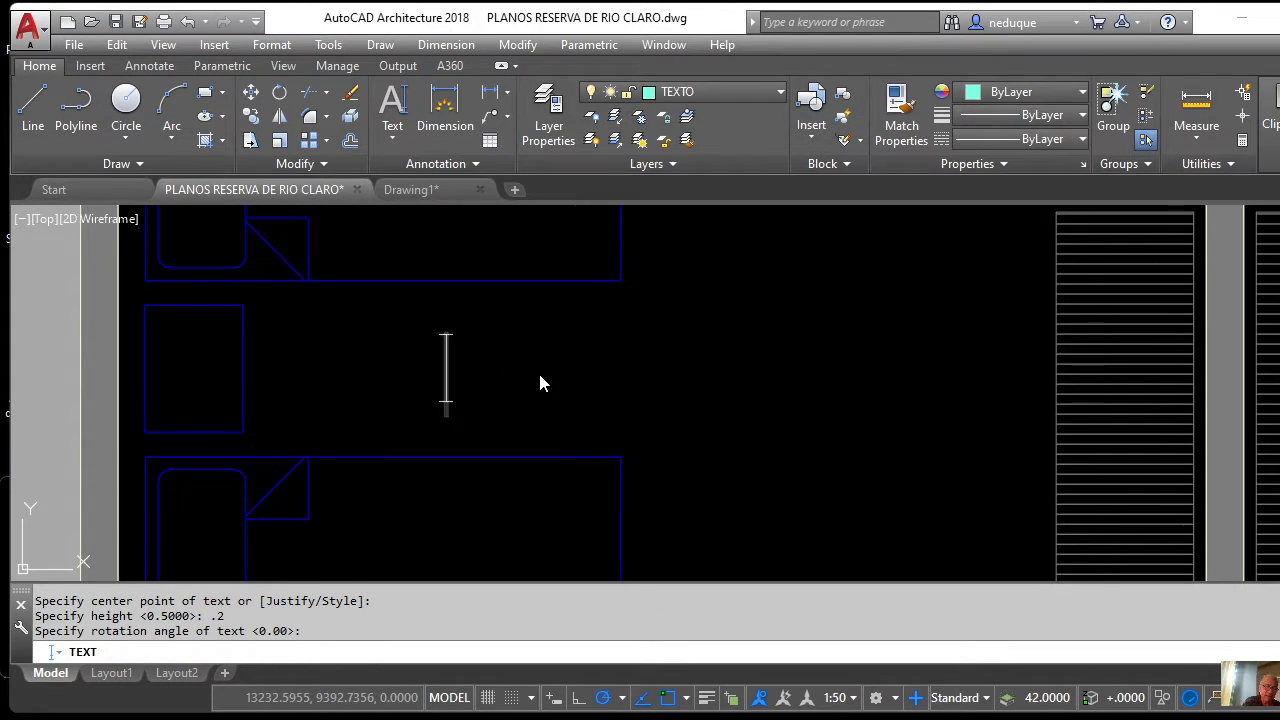
type("a")
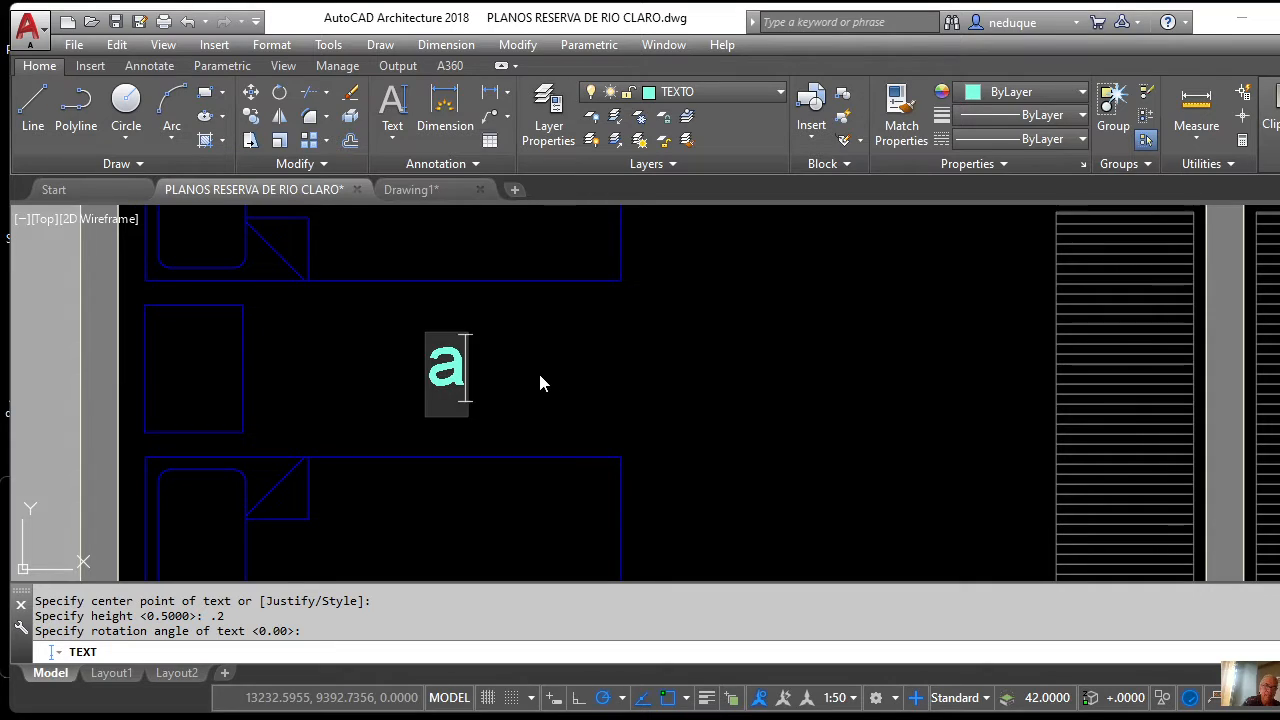
key("BackSpace")
type("A")
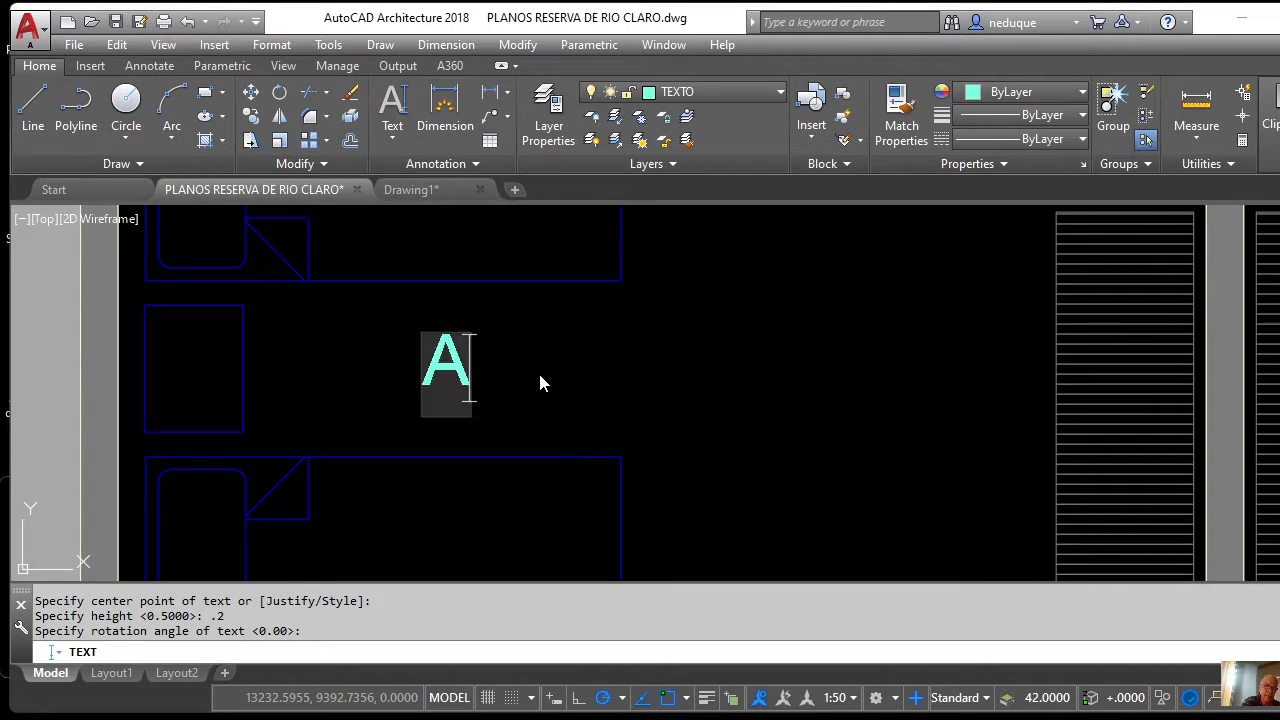
type("LCO")
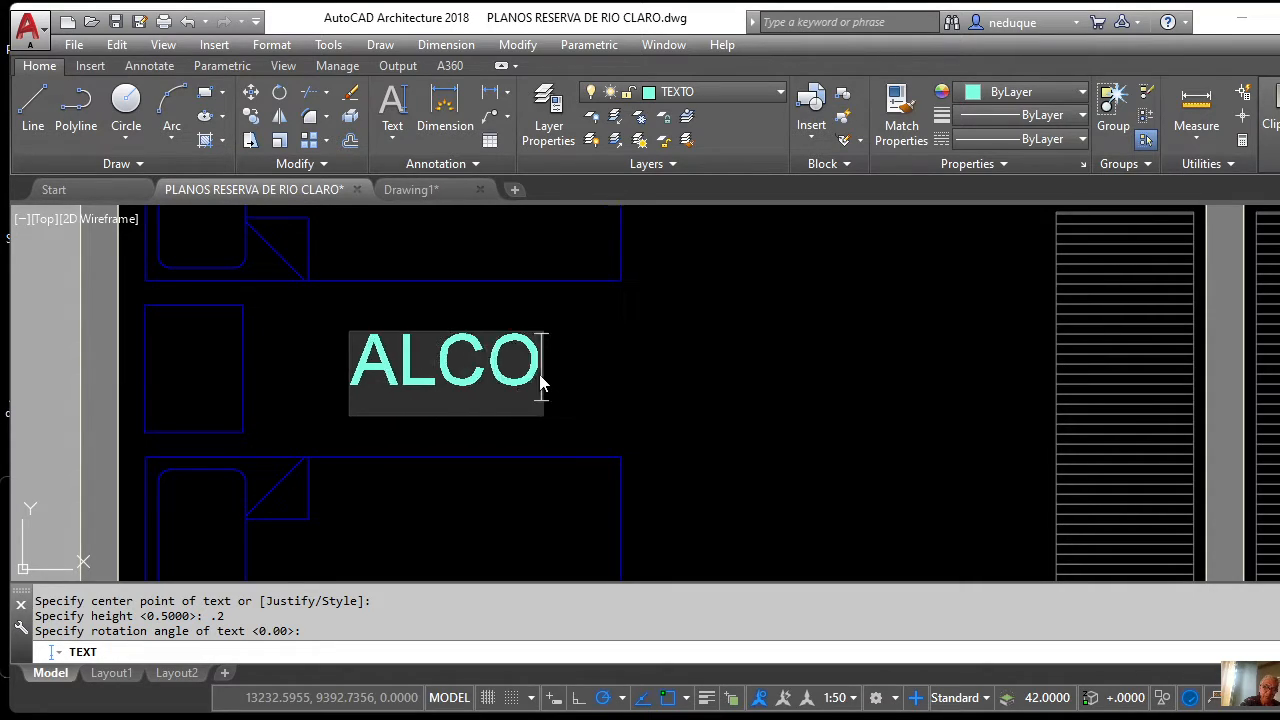
type("BA")
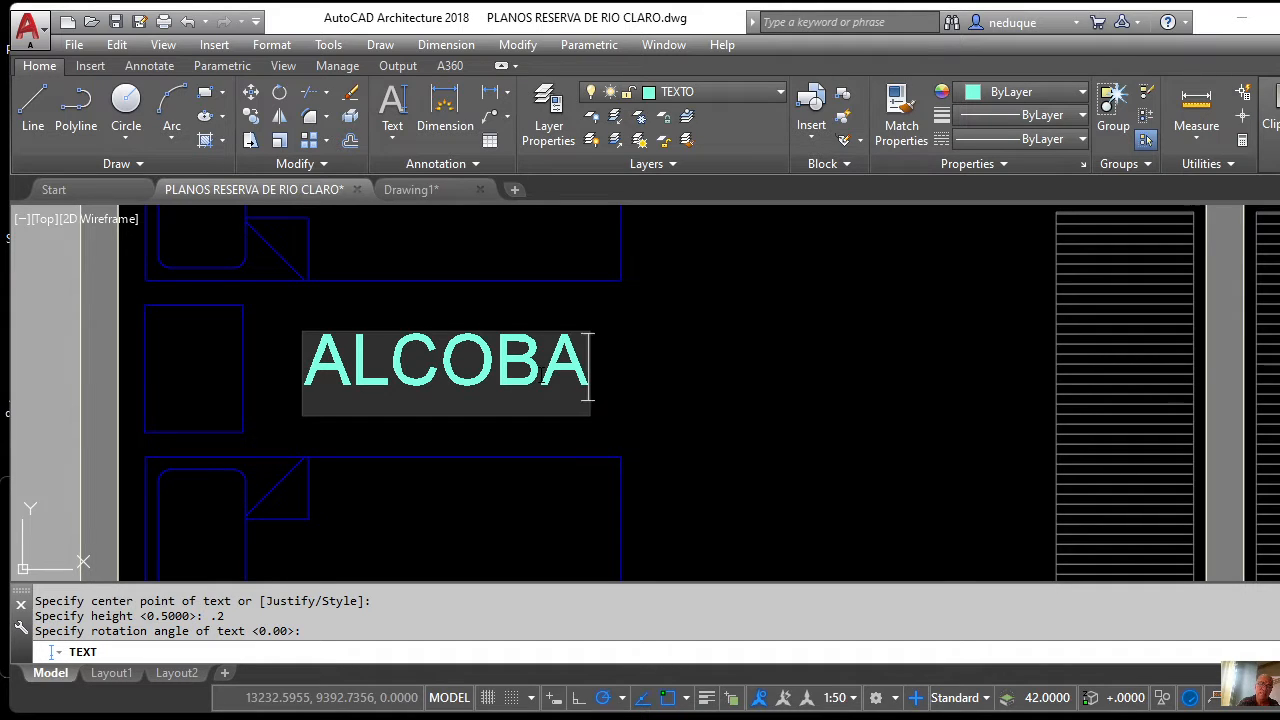
scroll(554, 365, "down", 5)
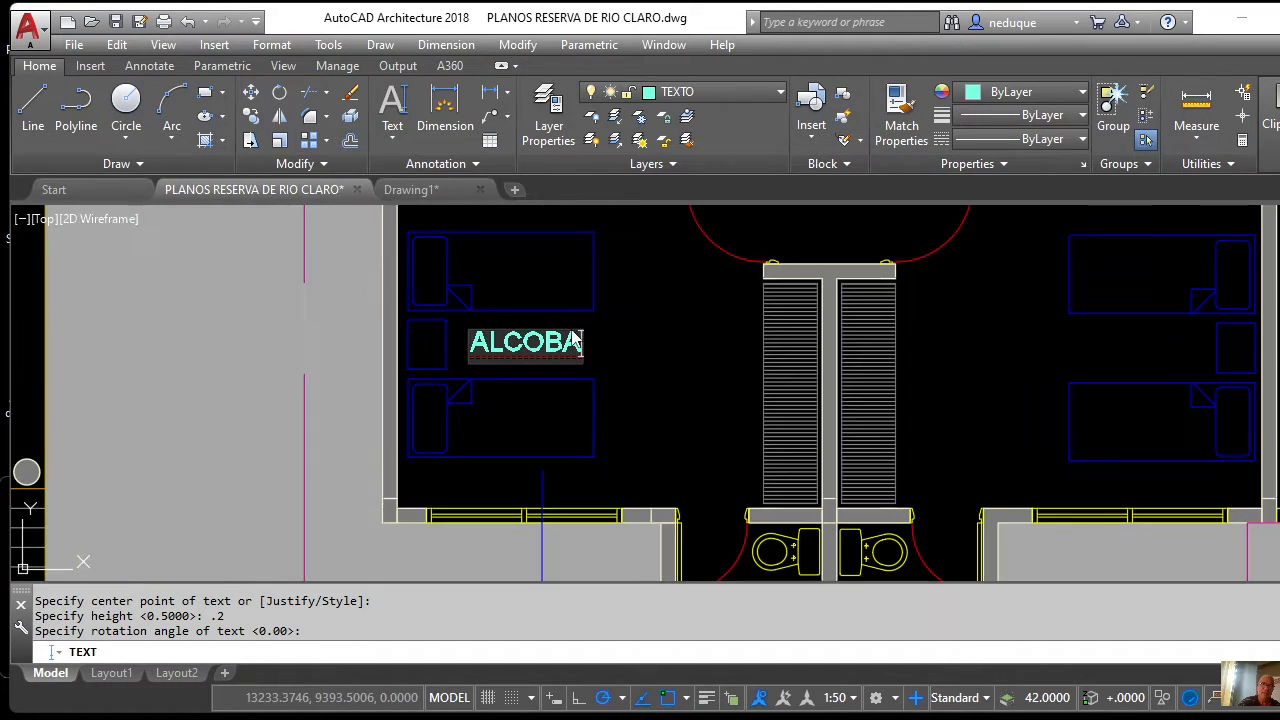
scroll(572, 340, "up", 5)
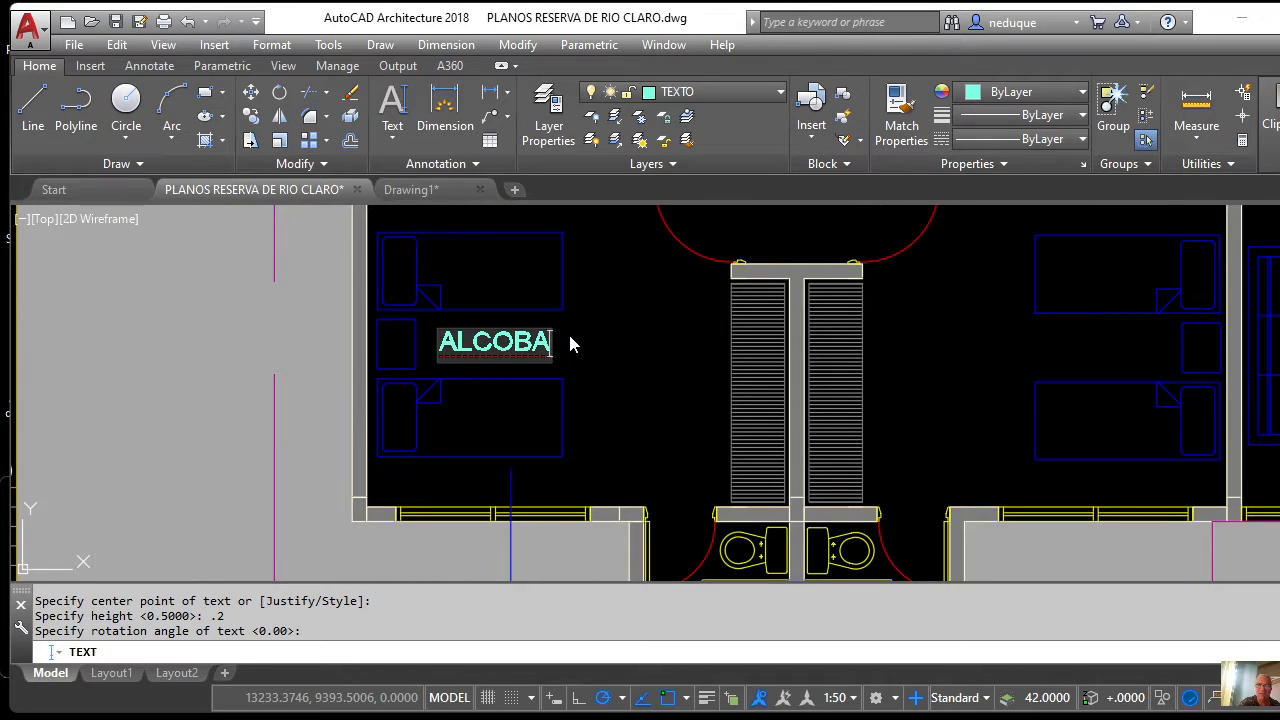
scroll(570, 343, "down", 5)
scroll(677, 349, "up", 5)
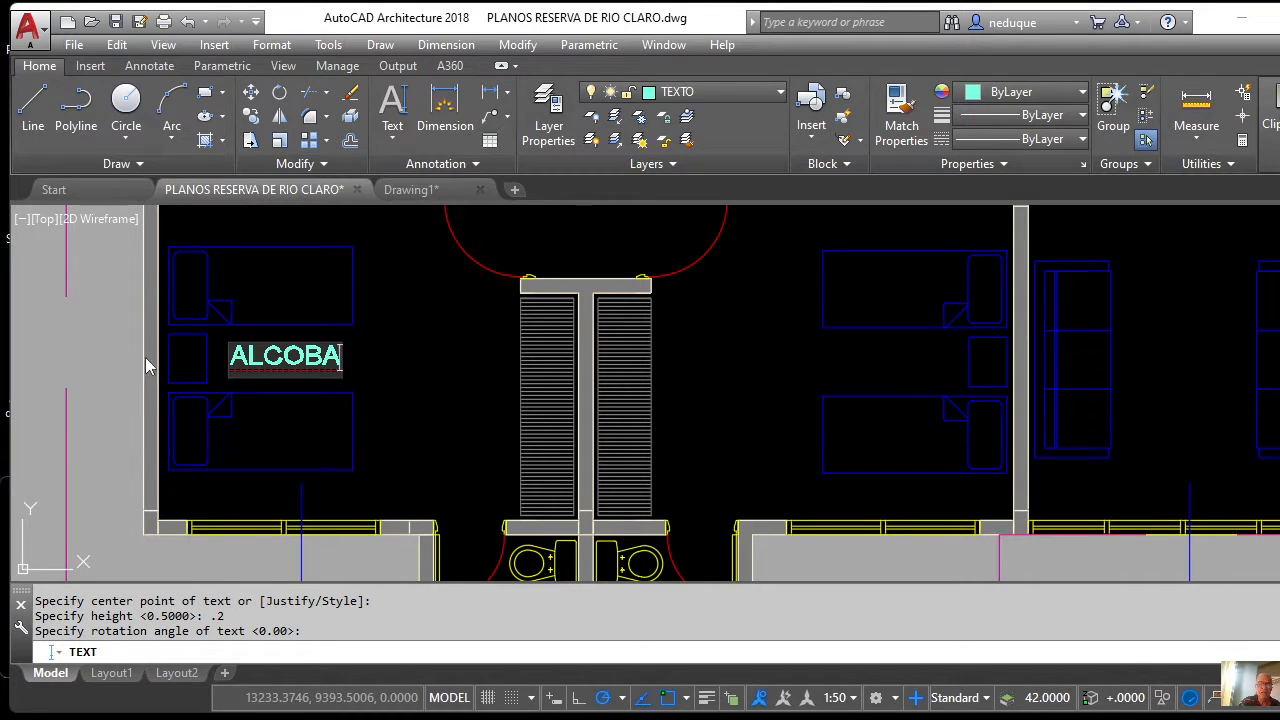
key("Return")
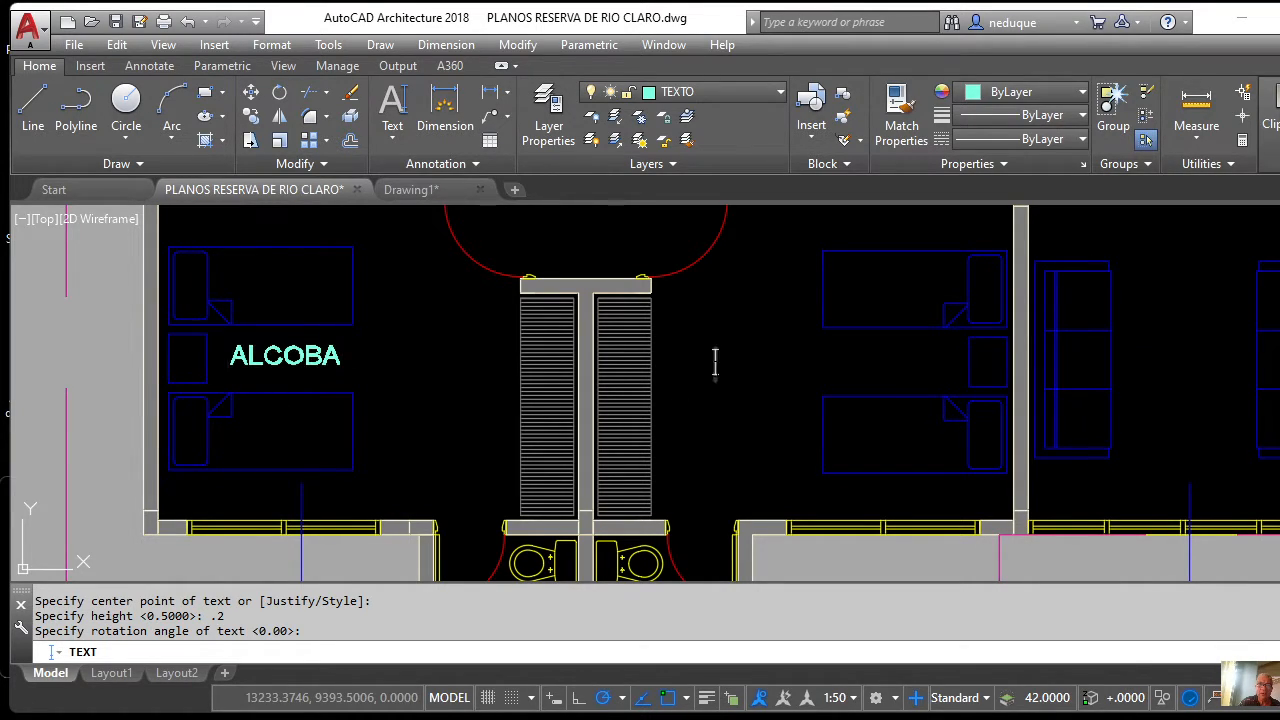
Type a second ALCOBA label for the bedroom beside the closets.
type("A")
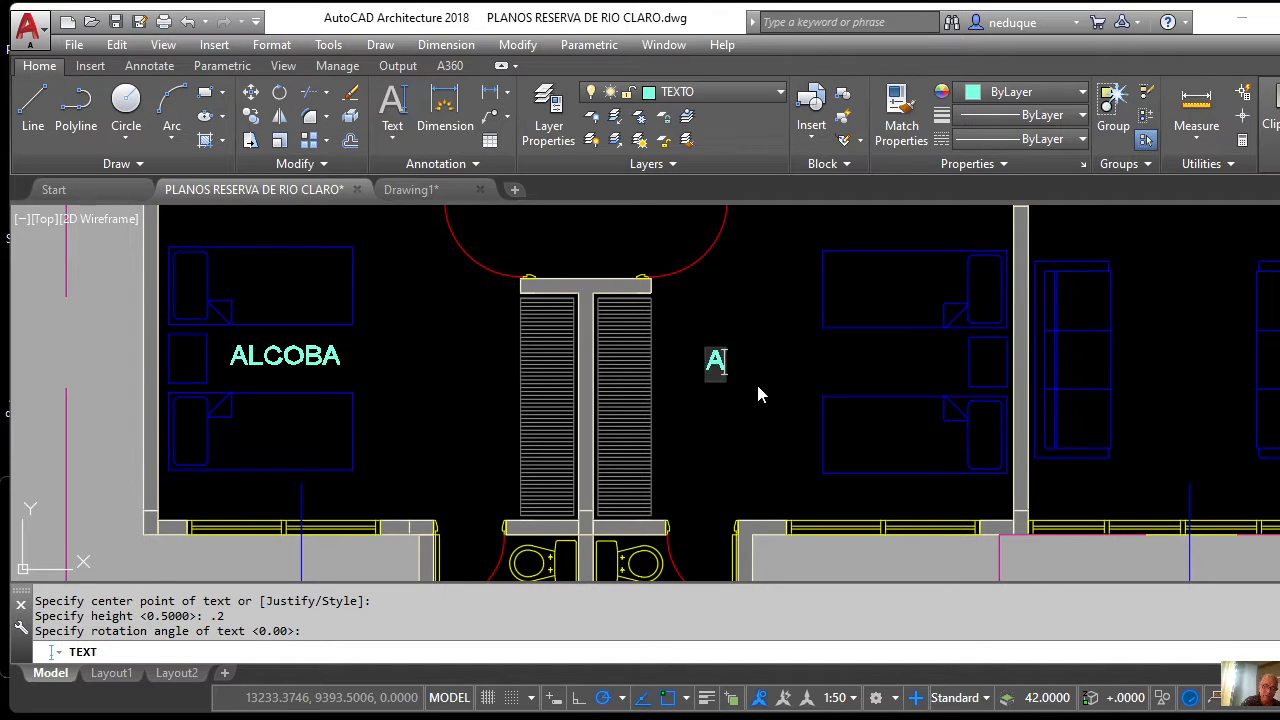
type("LCOBA")
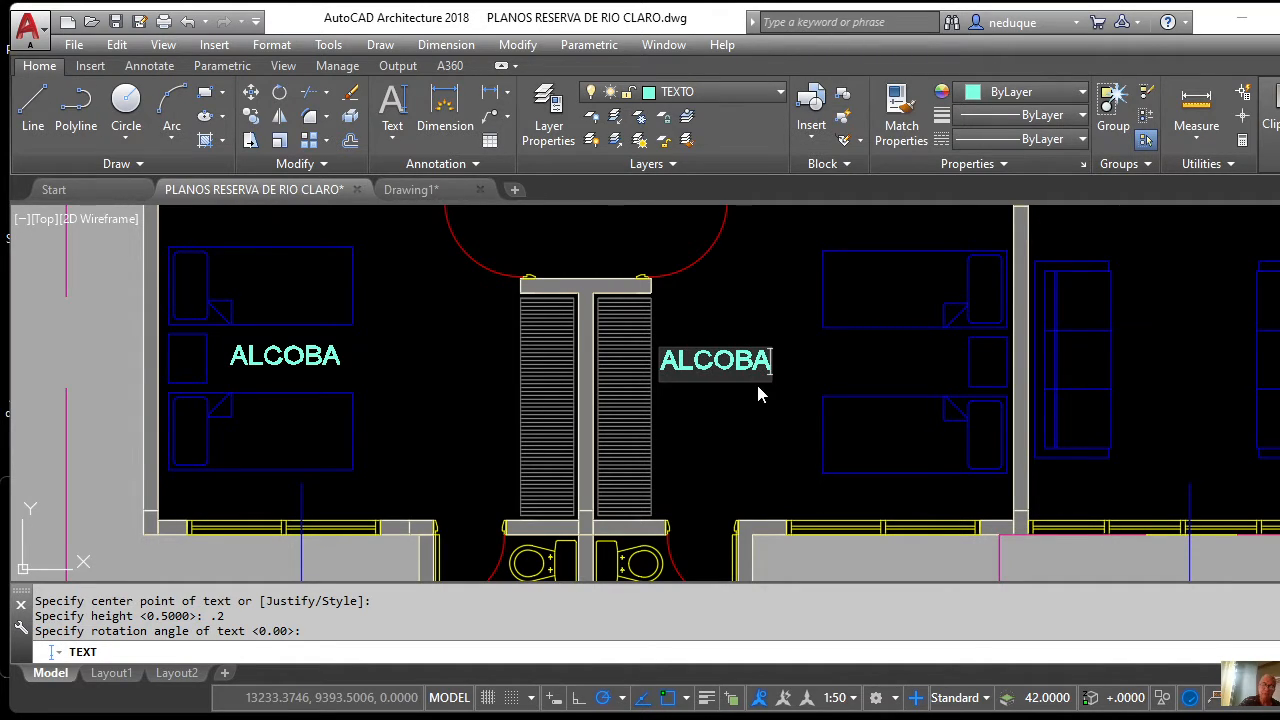
scroll(756, 381, "down", 5)
scroll(809, 376, "up", 5)
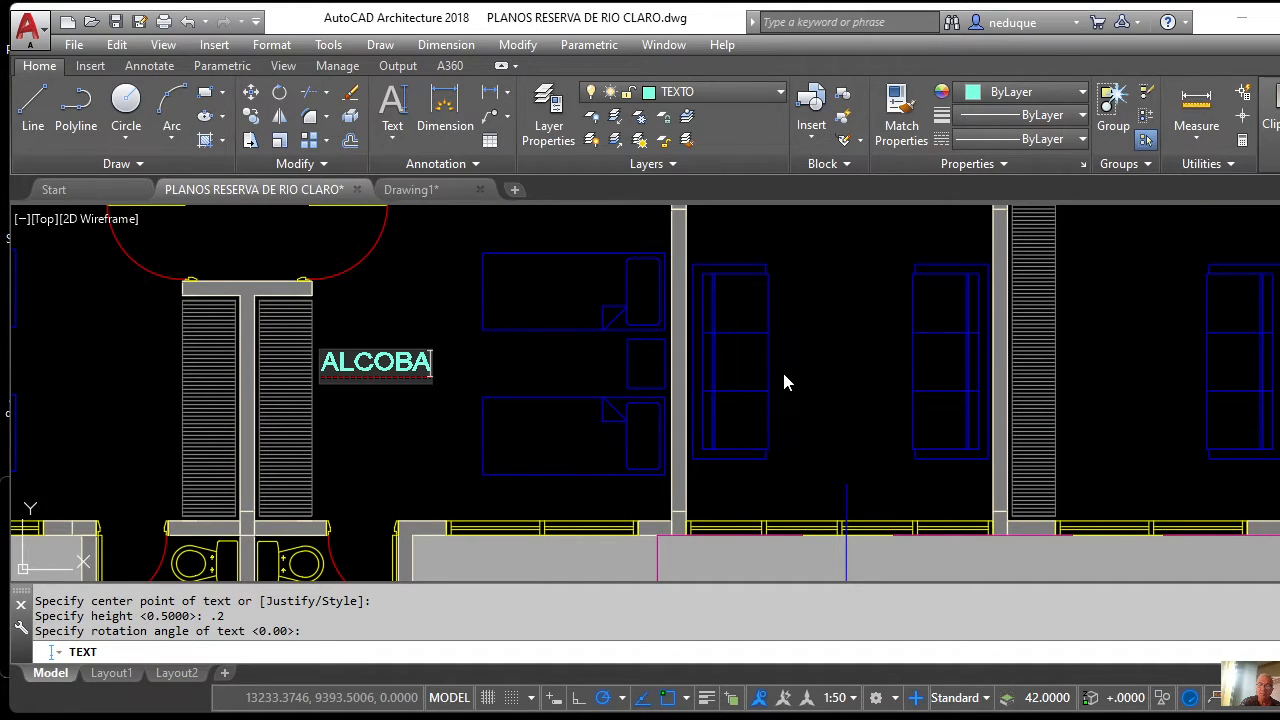
left_click(788, 356)
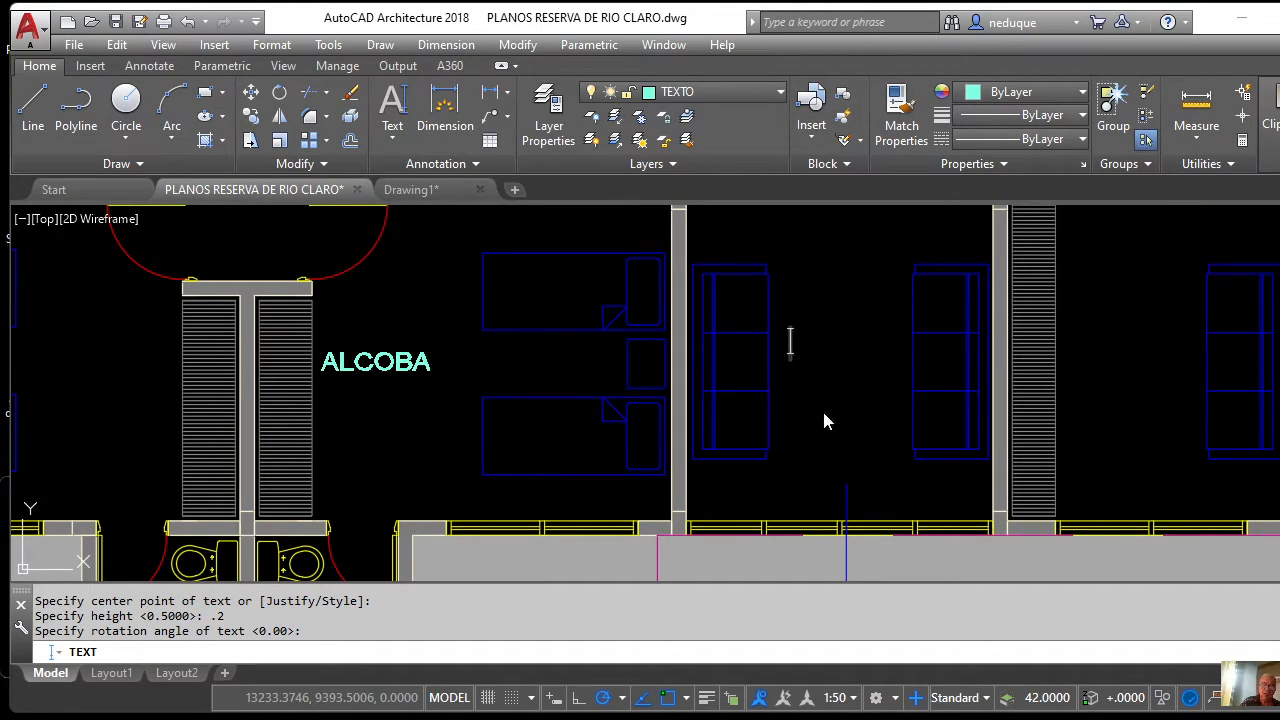
Type SALA / DE TV on two lines in the TV room, then ESTUDIO beside the stairs.
type("SA")
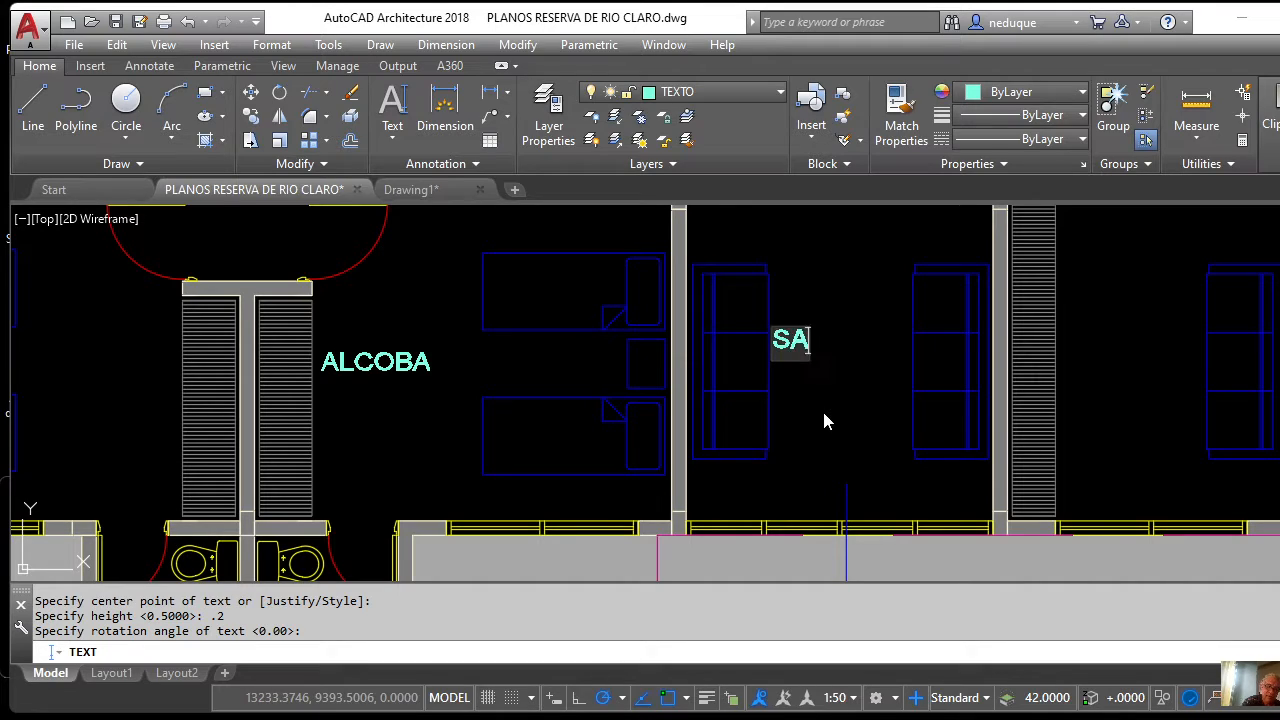
type("LA")
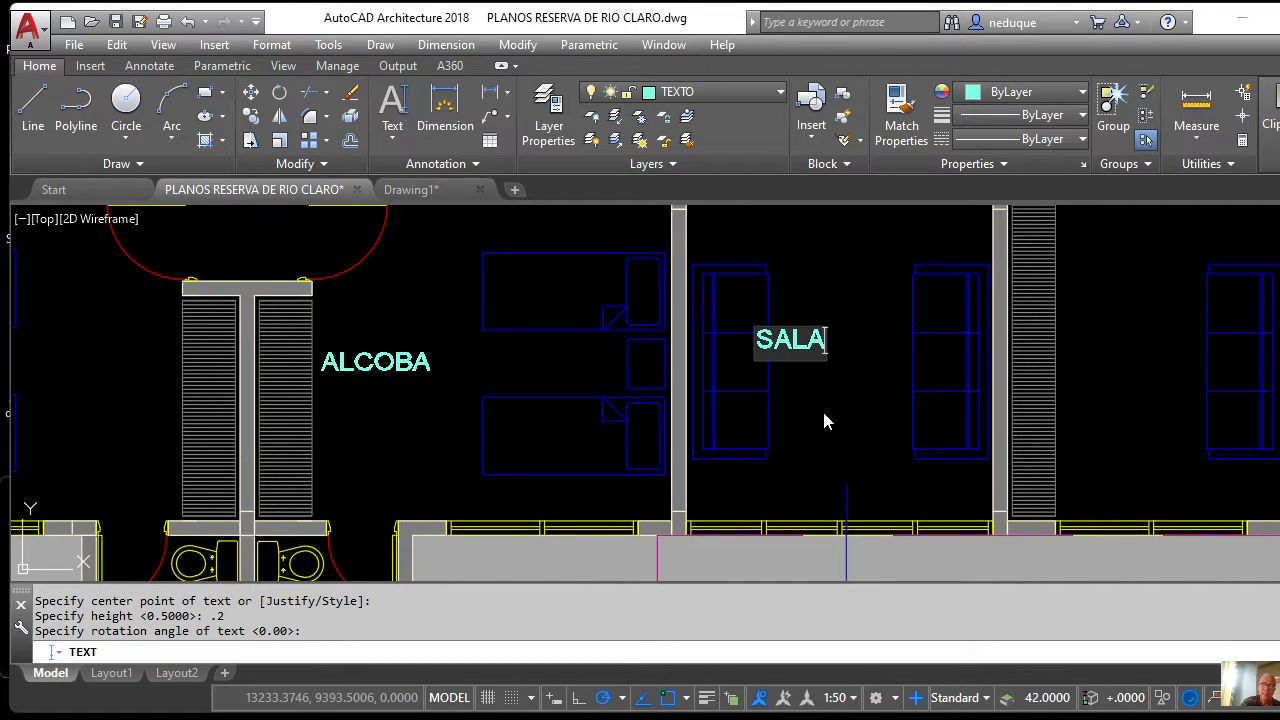
key("Return")
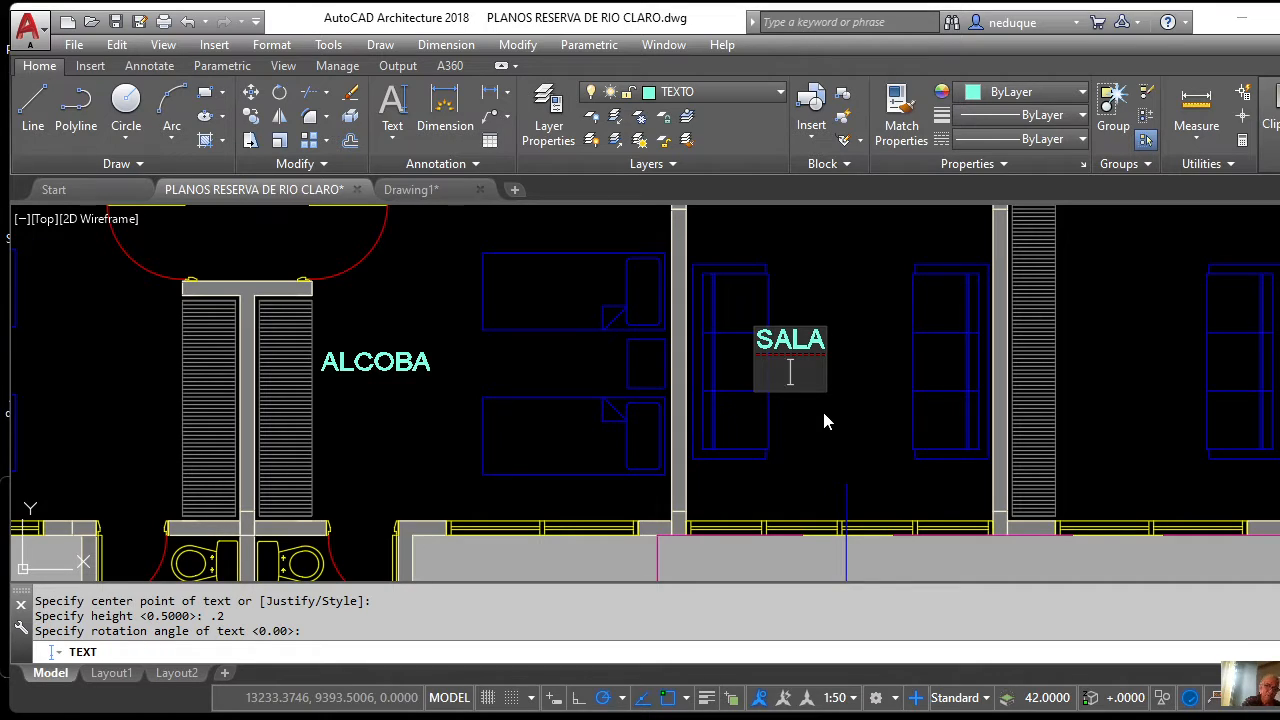
type("DE TV")
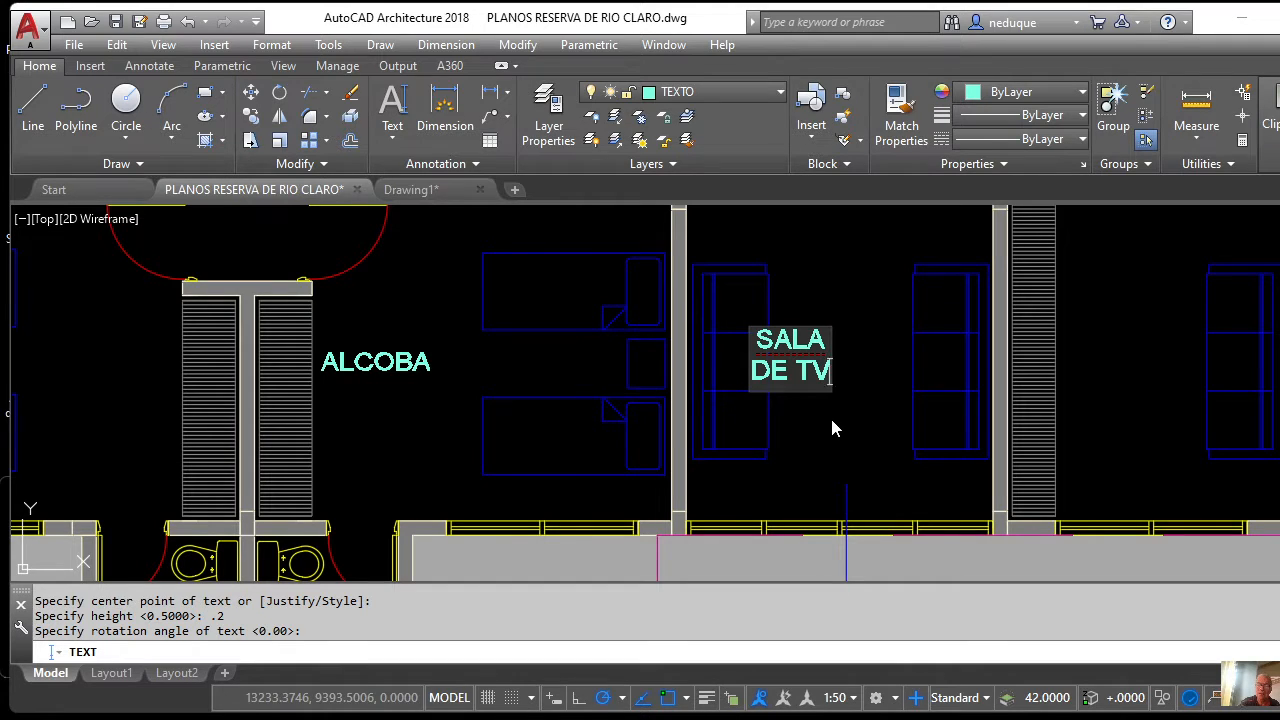
scroll(831, 428, "down", 4)
scroll(804, 415, "up", 2)
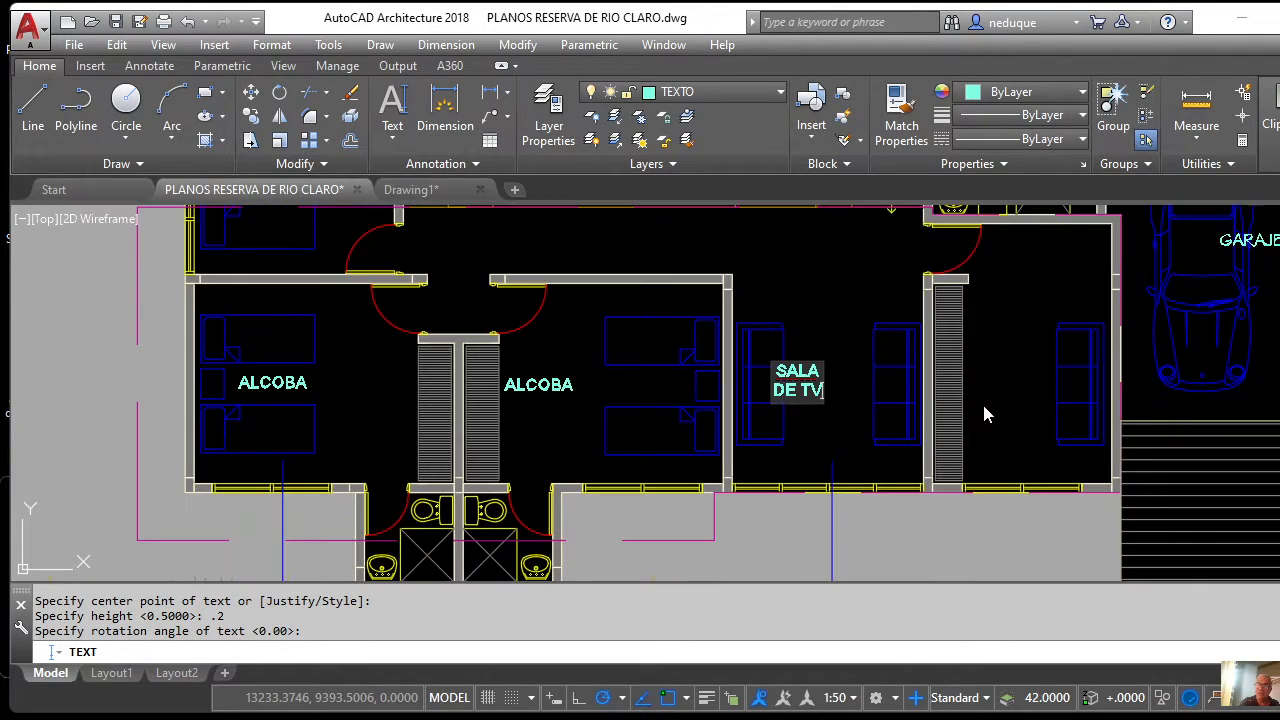
left_click(983, 389)
type("E")
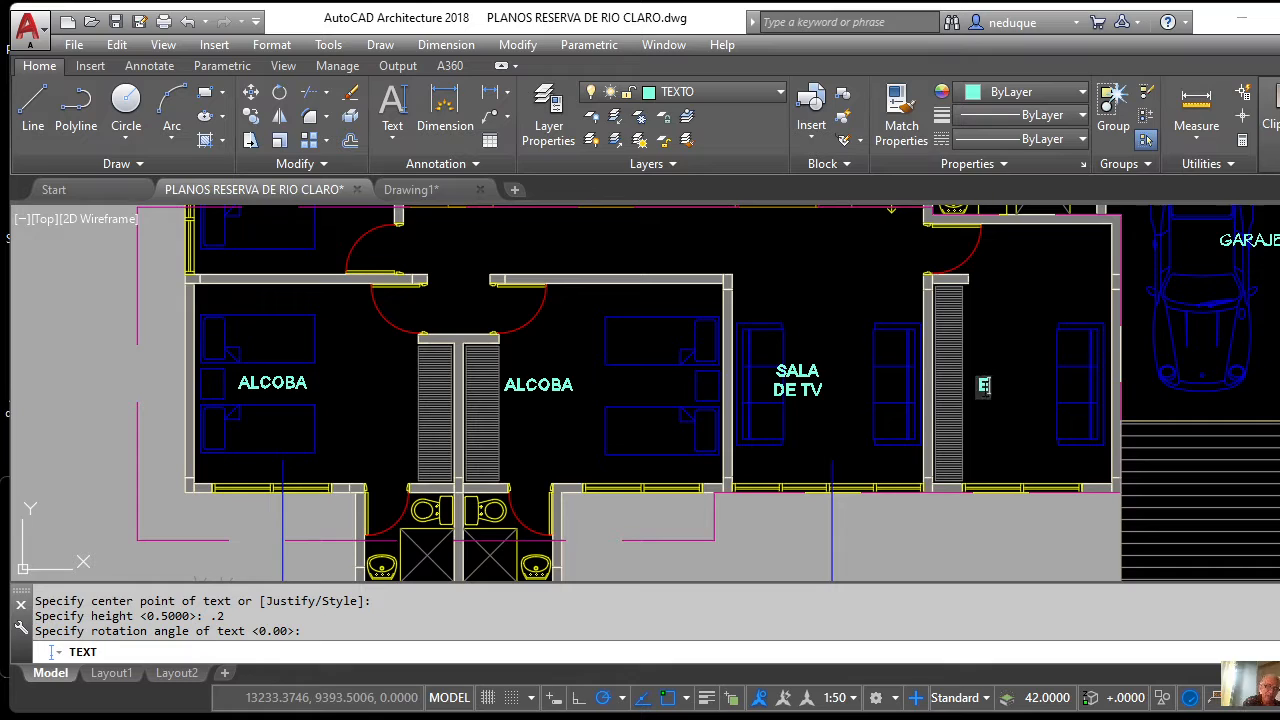
type("STUD")
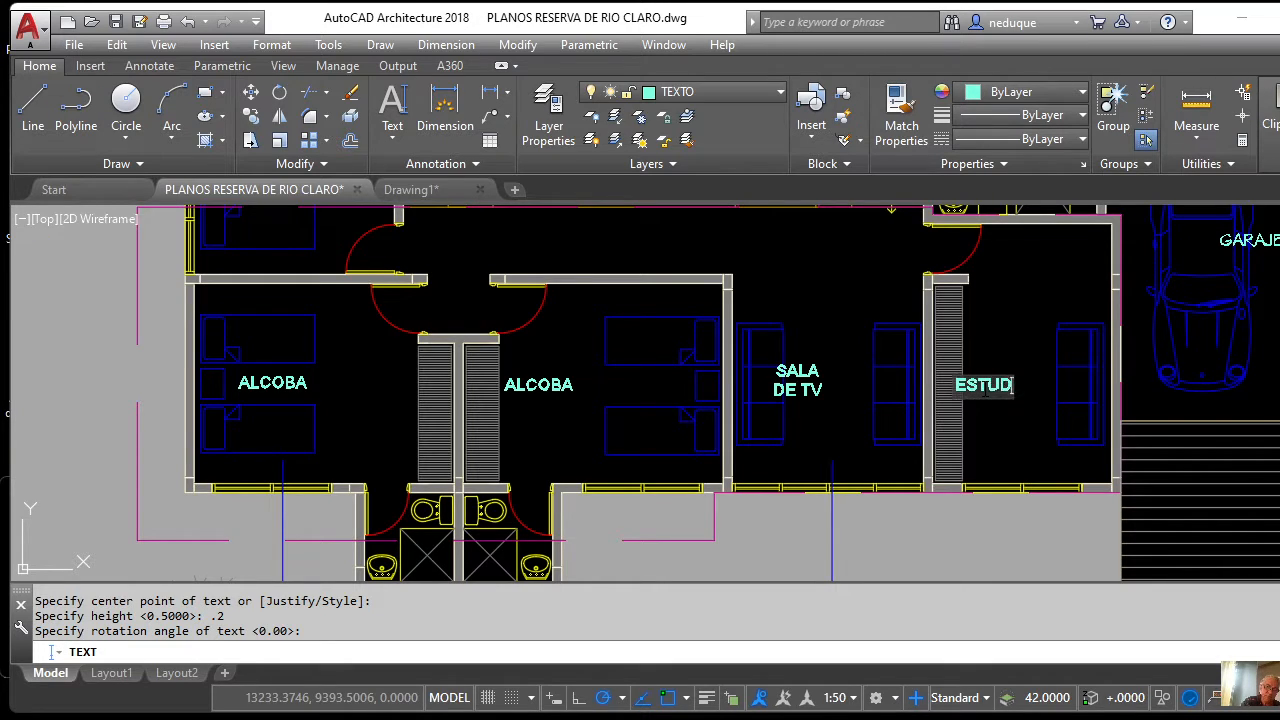
type("IO")
scroll(931, 385, "down", 2)
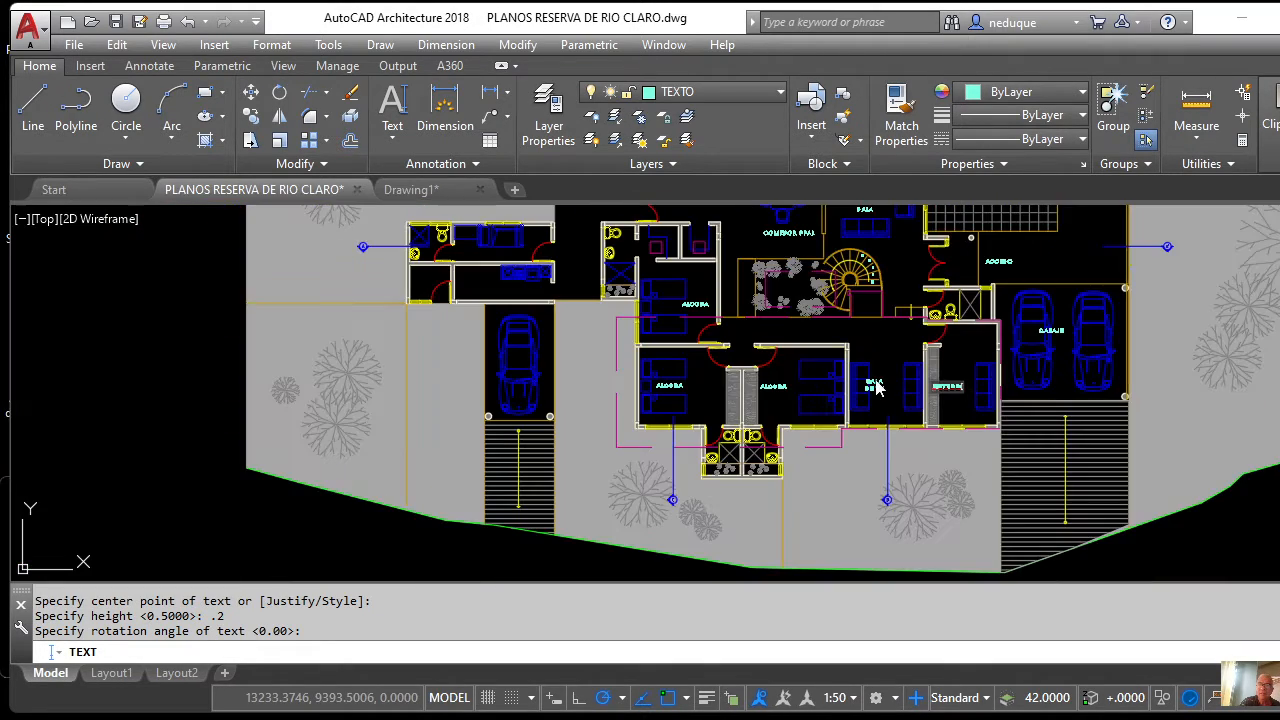
Type the COMEDOR label above the dining table.
scroll(819, 373, "down", 2)
scroll(798, 310, "up", 3)
scroll(798, 293, "up", 3)
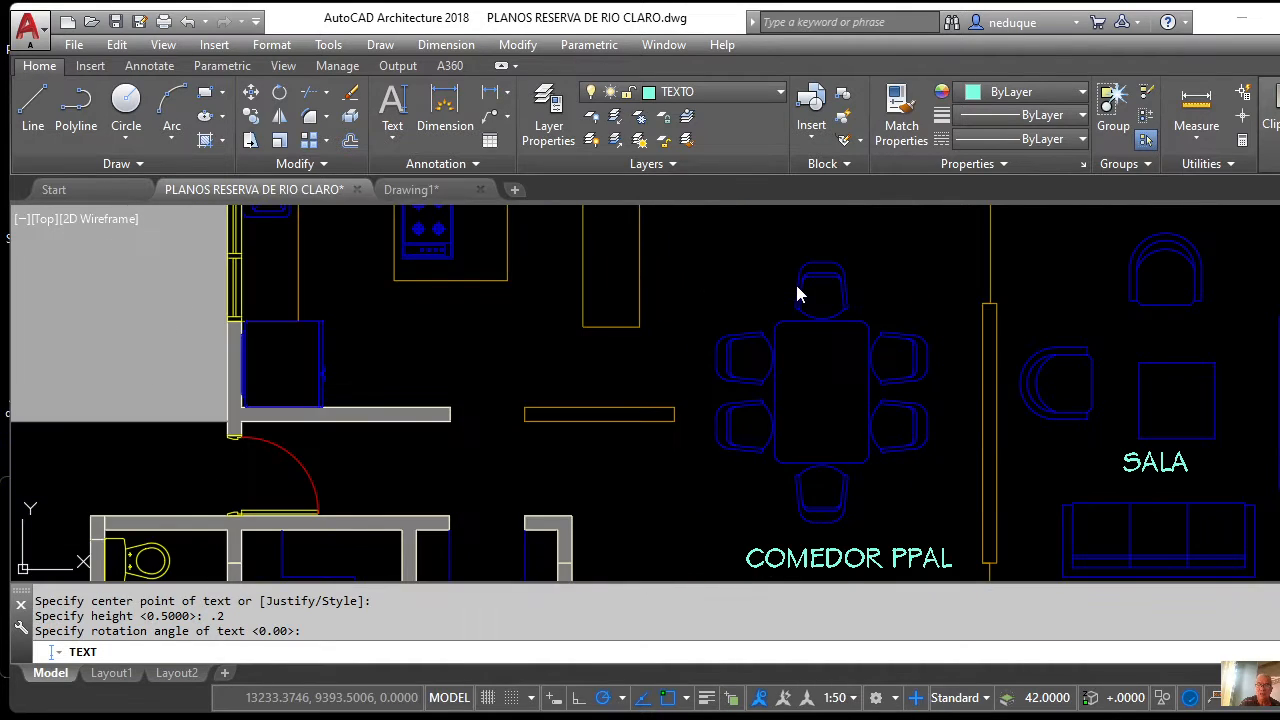
scroll(795, 286, "down", 5)
scroll(779, 334, "up", 3)
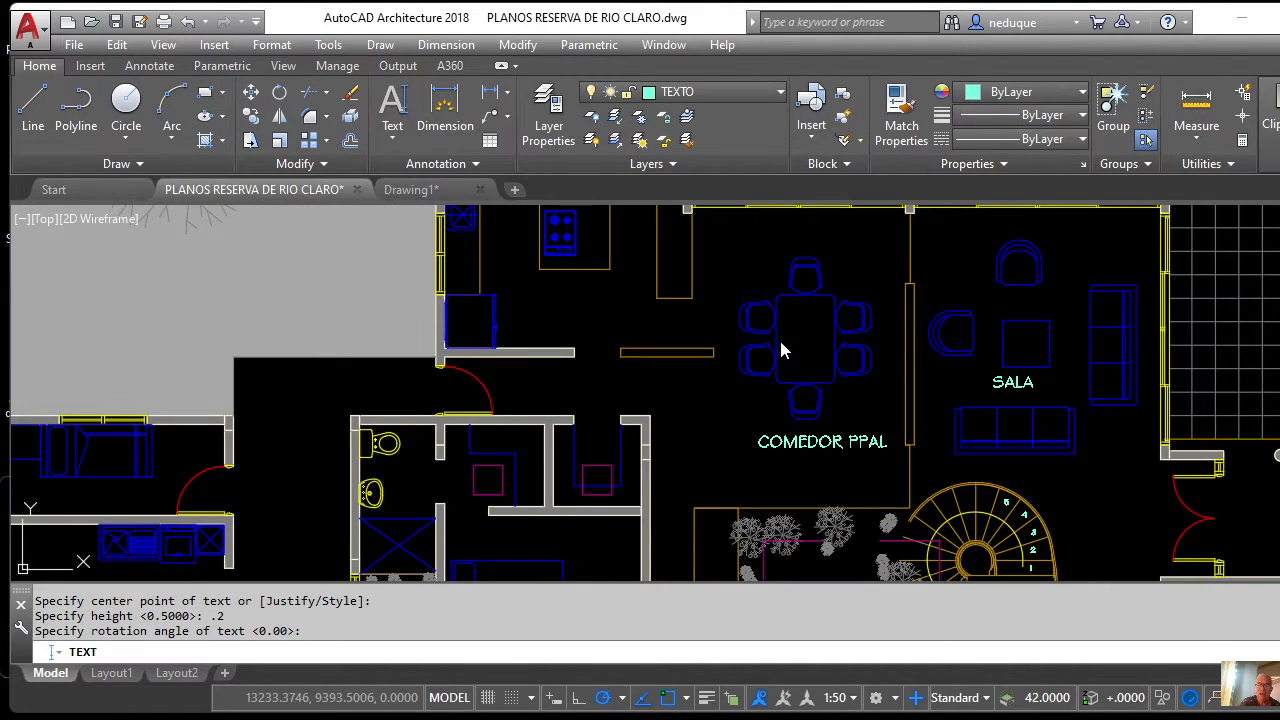
scroll(770, 290, "up", 5)
scroll(745, 265, "down", 4)
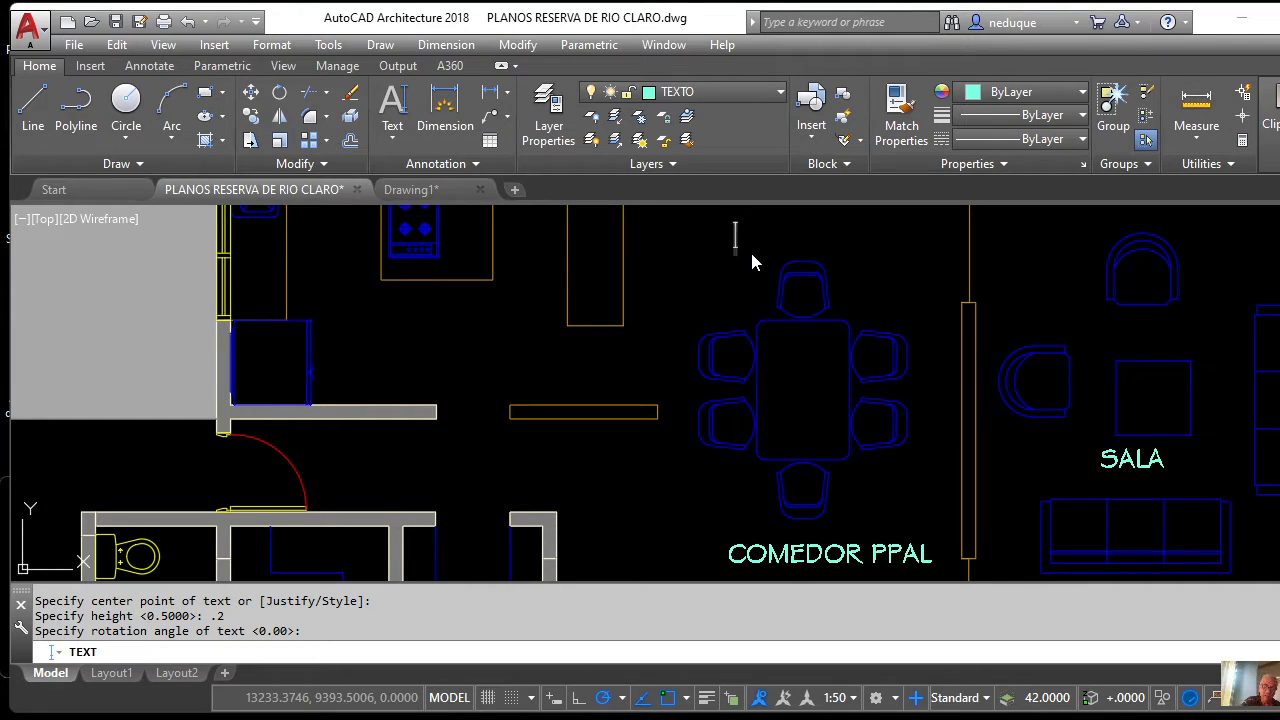
type("COMED")
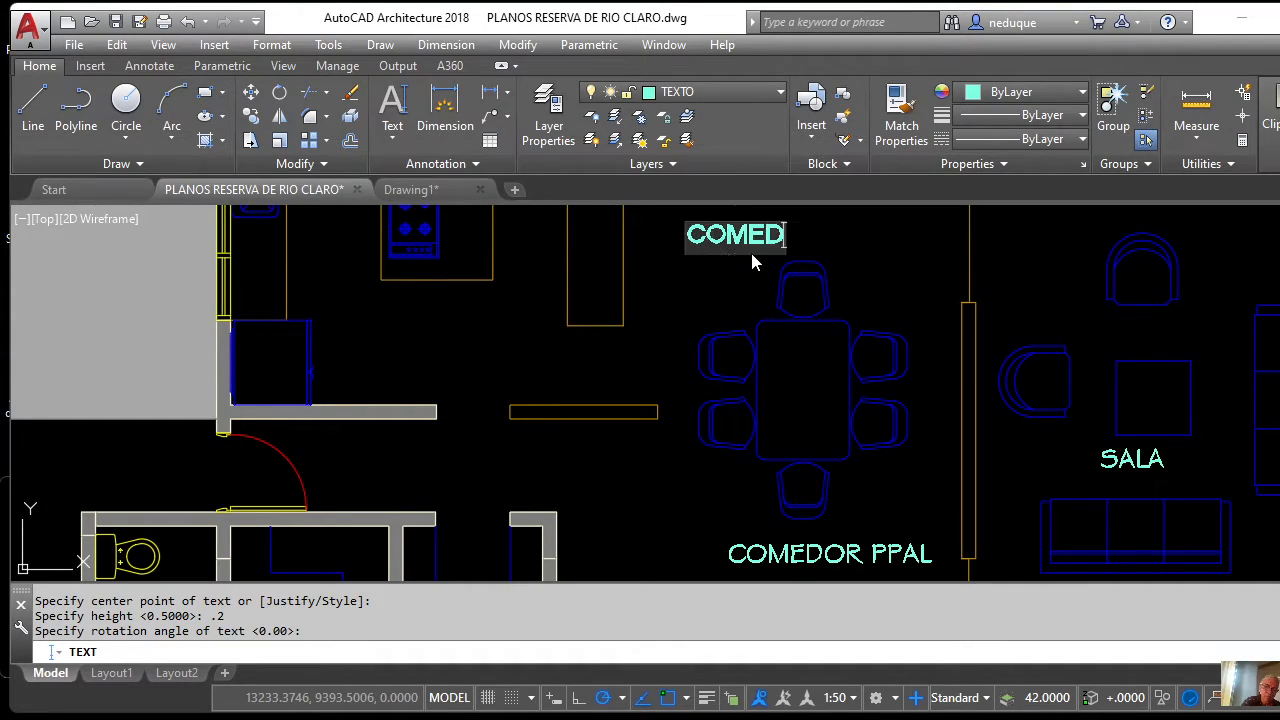
type("OR")
Add the TERRAZA label at the pool-side table and end the text command.
scroll(755, 285, "down", 4)
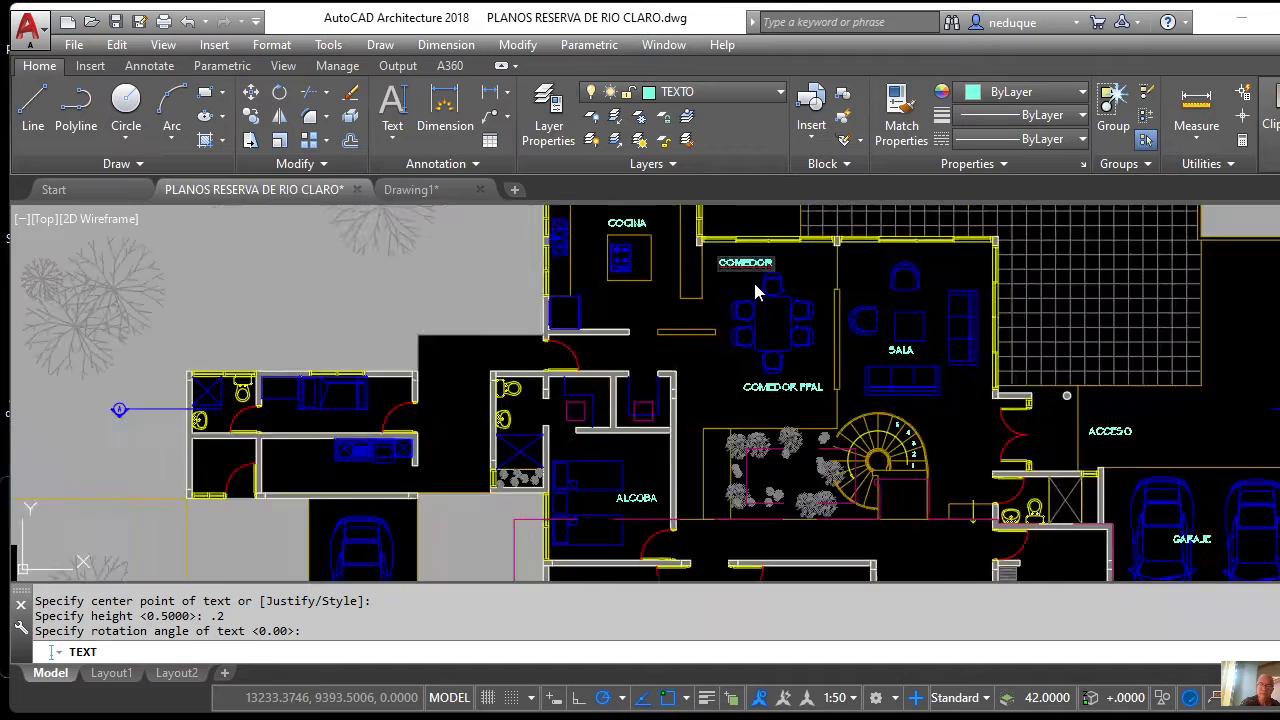
scroll(755, 290, "down", 5)
scroll(740, 310, "up", 8)
scroll(730, 328, "down", 4)
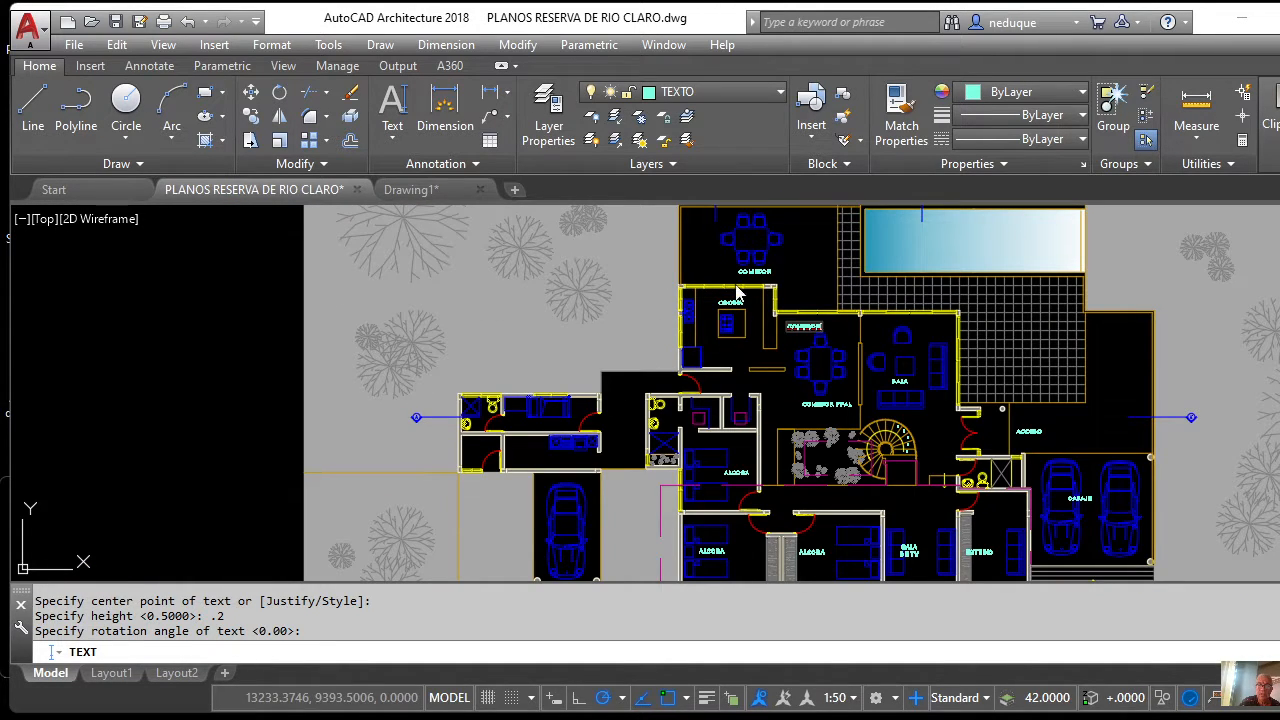
scroll(738, 293, "up", 6)
scroll(861, 525, "down", 5)
scroll(809, 433, "up", 2)
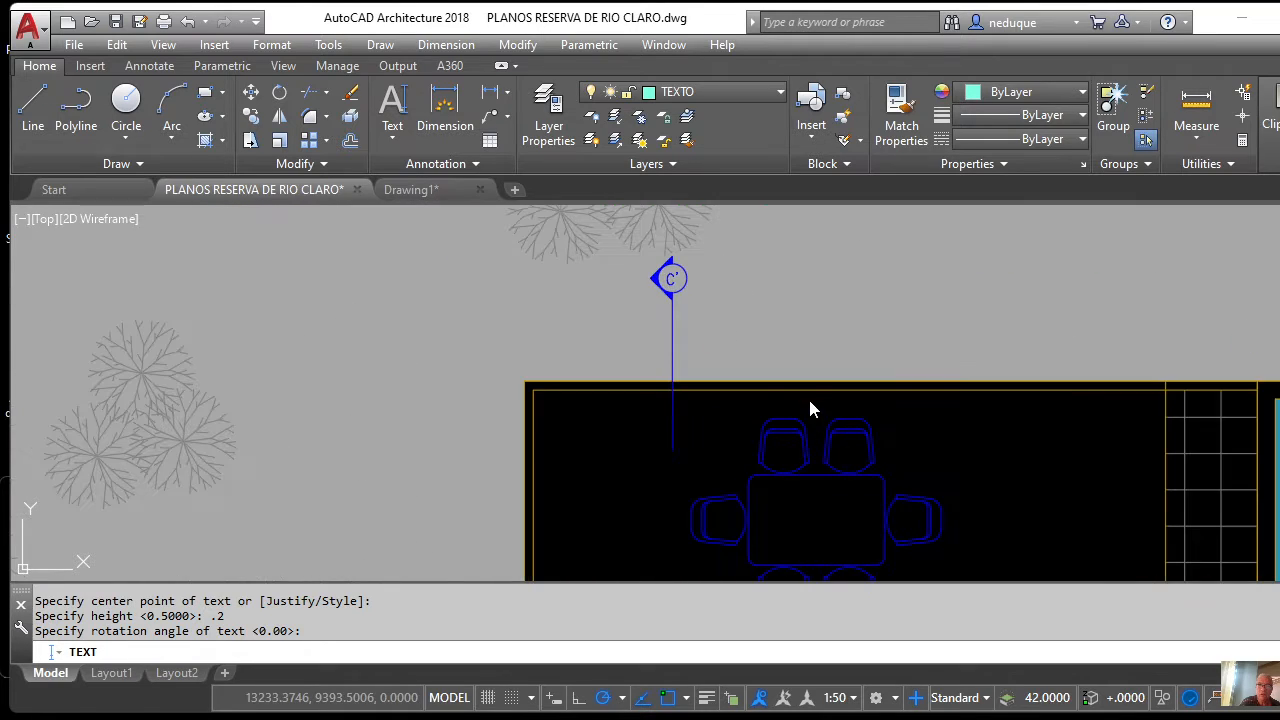
scroll(808, 396, "down", 2)
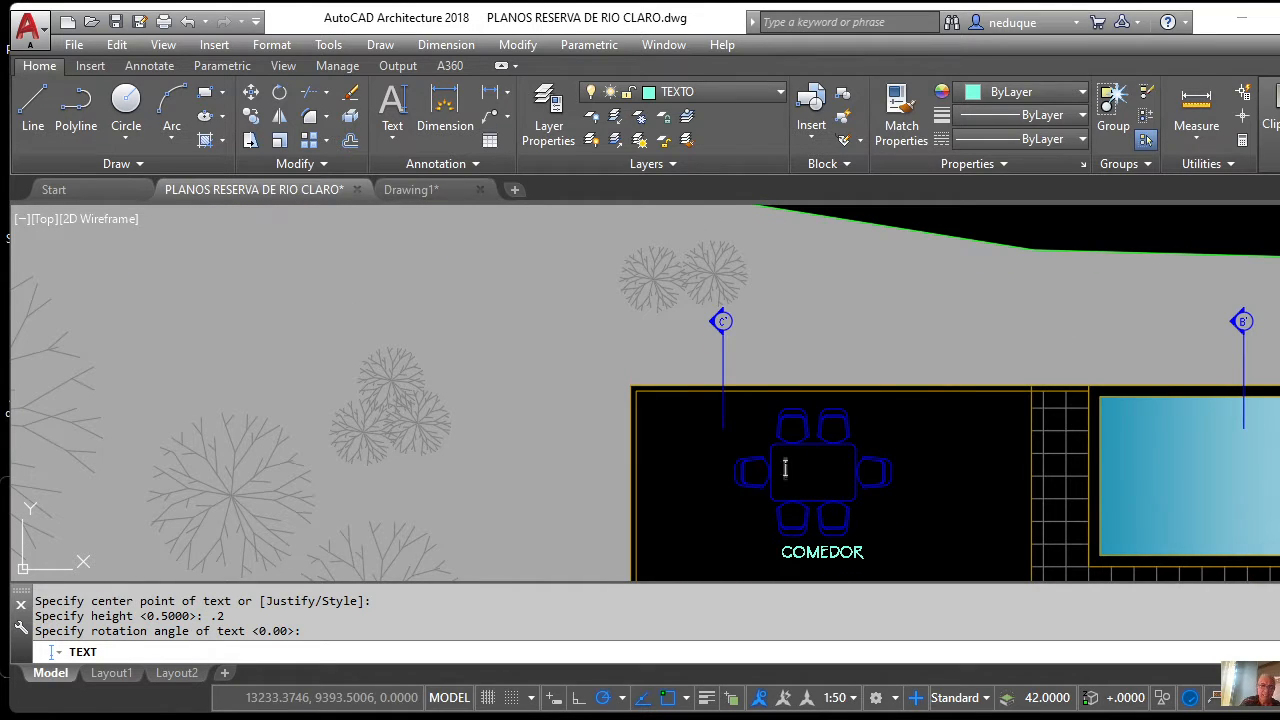
type("TERRA")
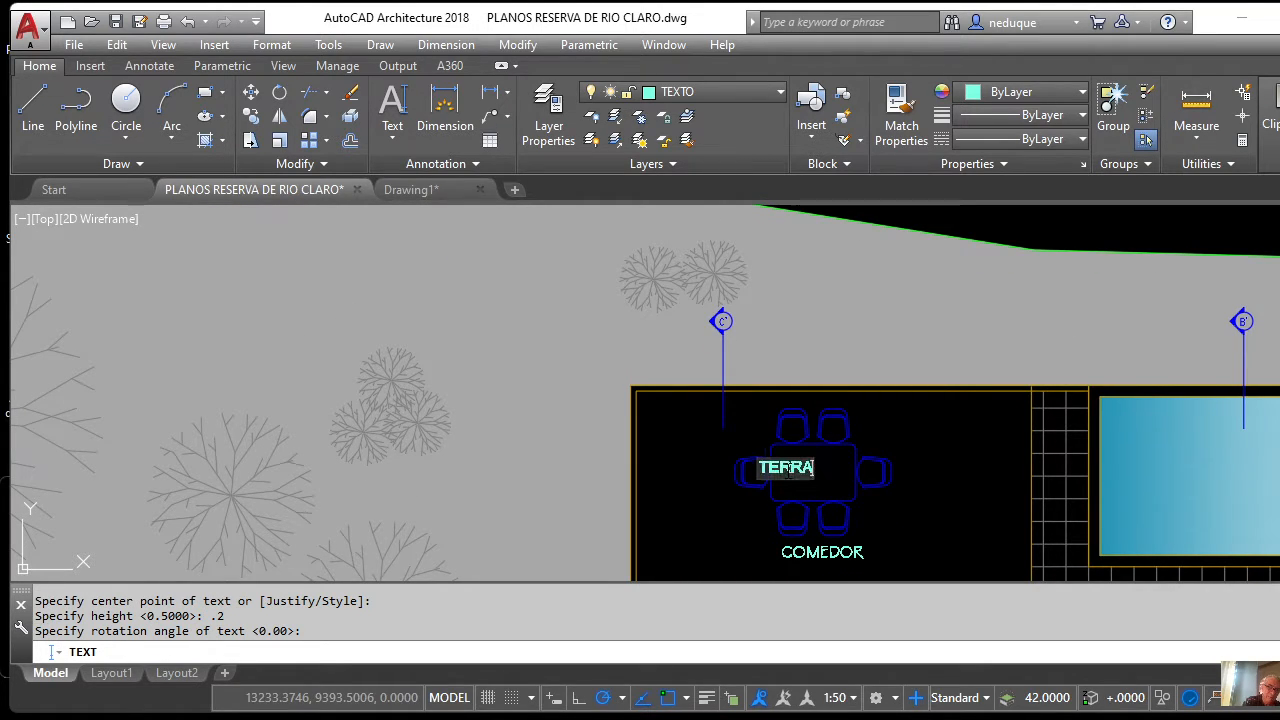
type("ZA")
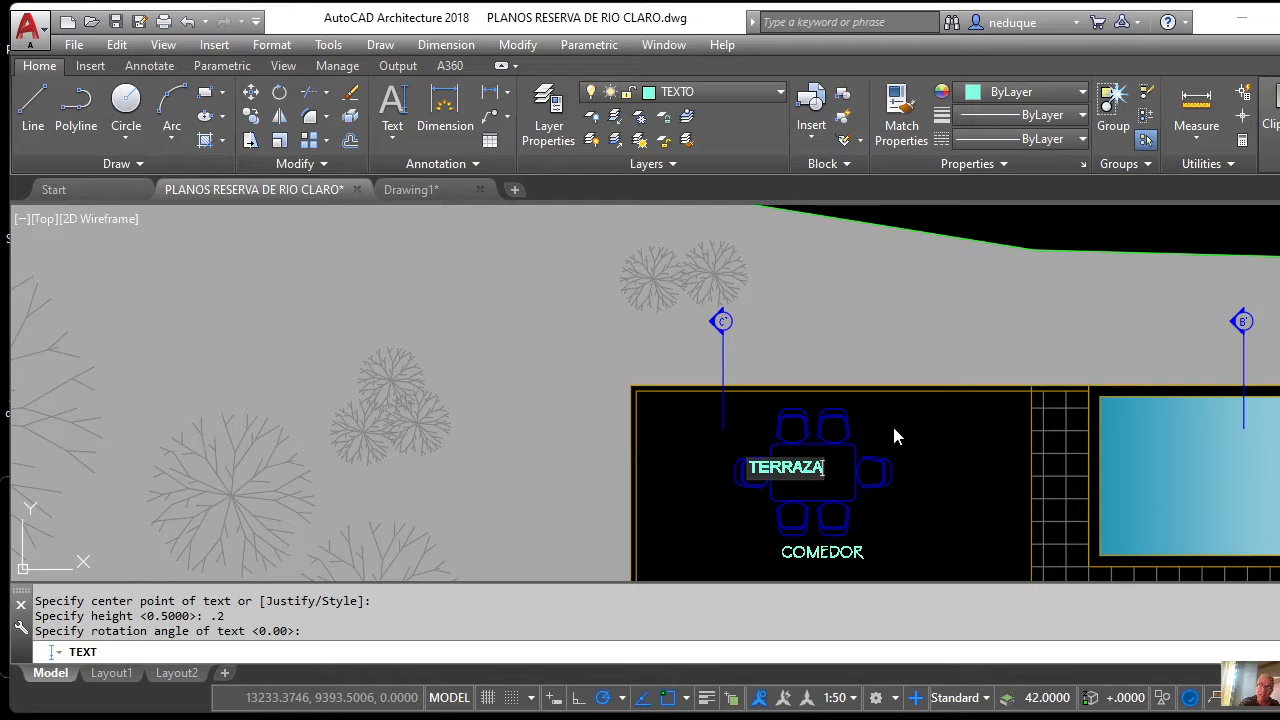
key("Return")
key("Return")
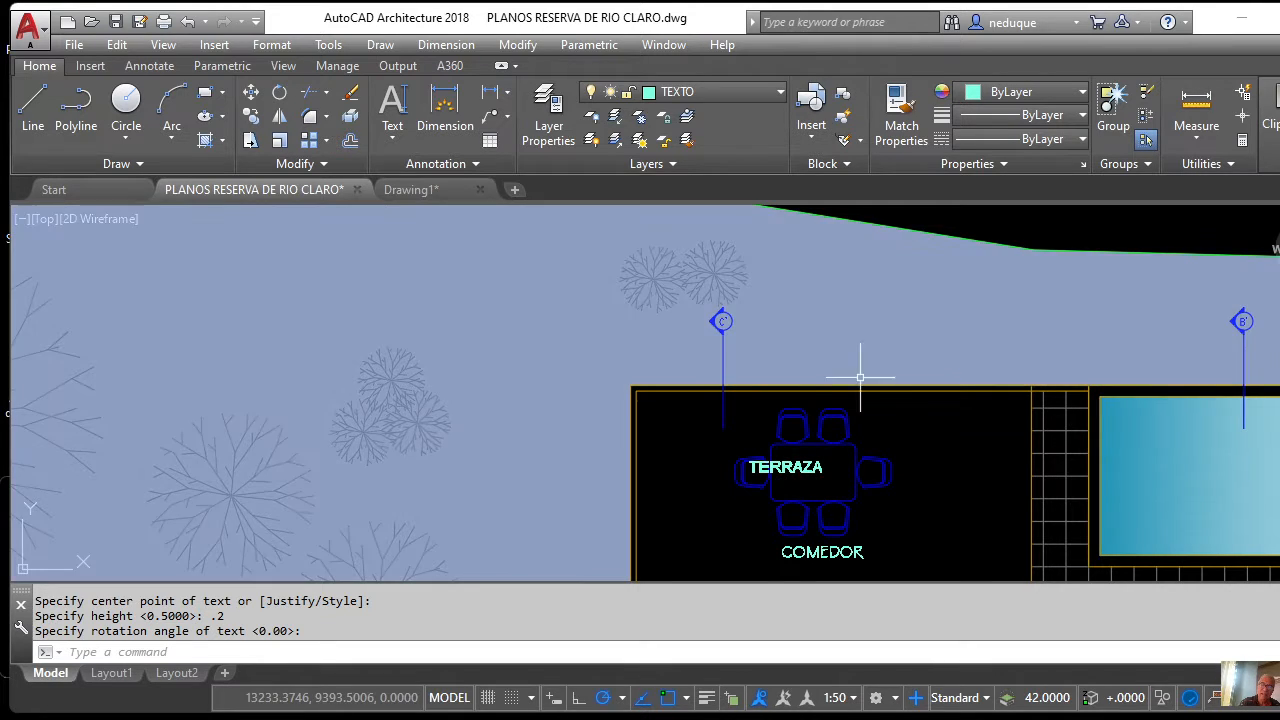
scroll(860, 378, "down", 8)
scroll(798, 410, "up", 3)
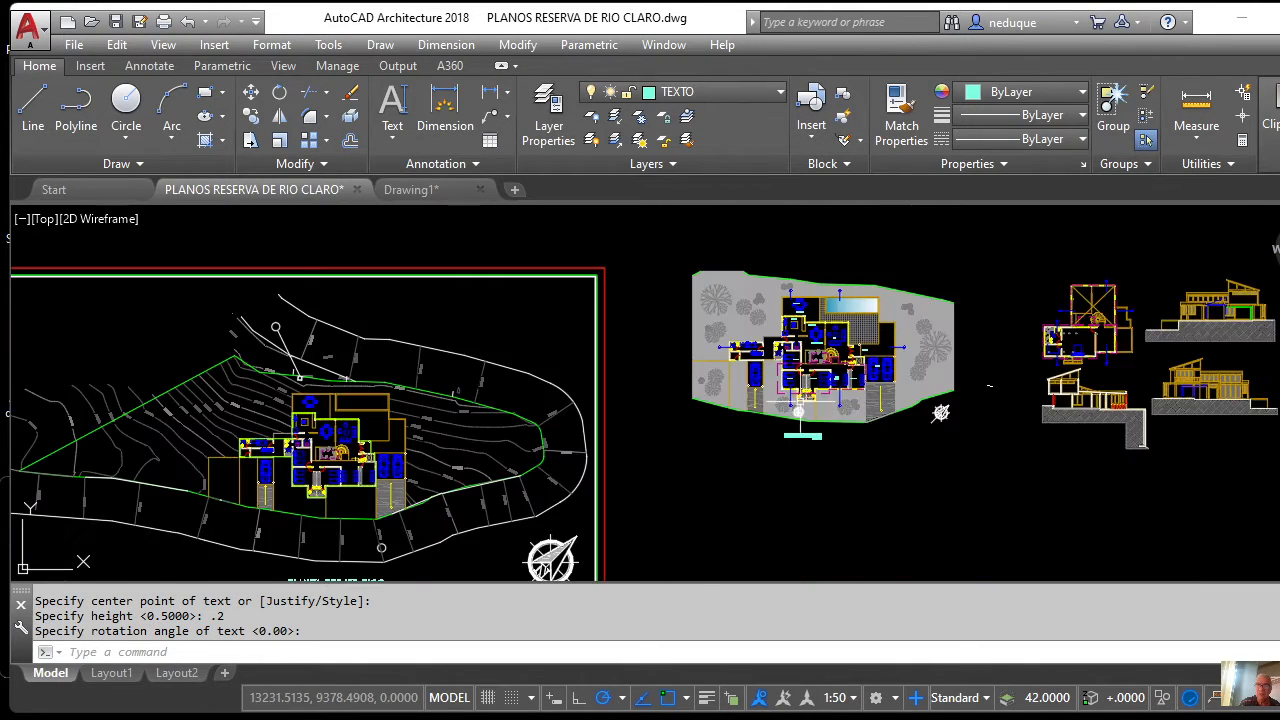
scroll(798, 410, "up", 5)
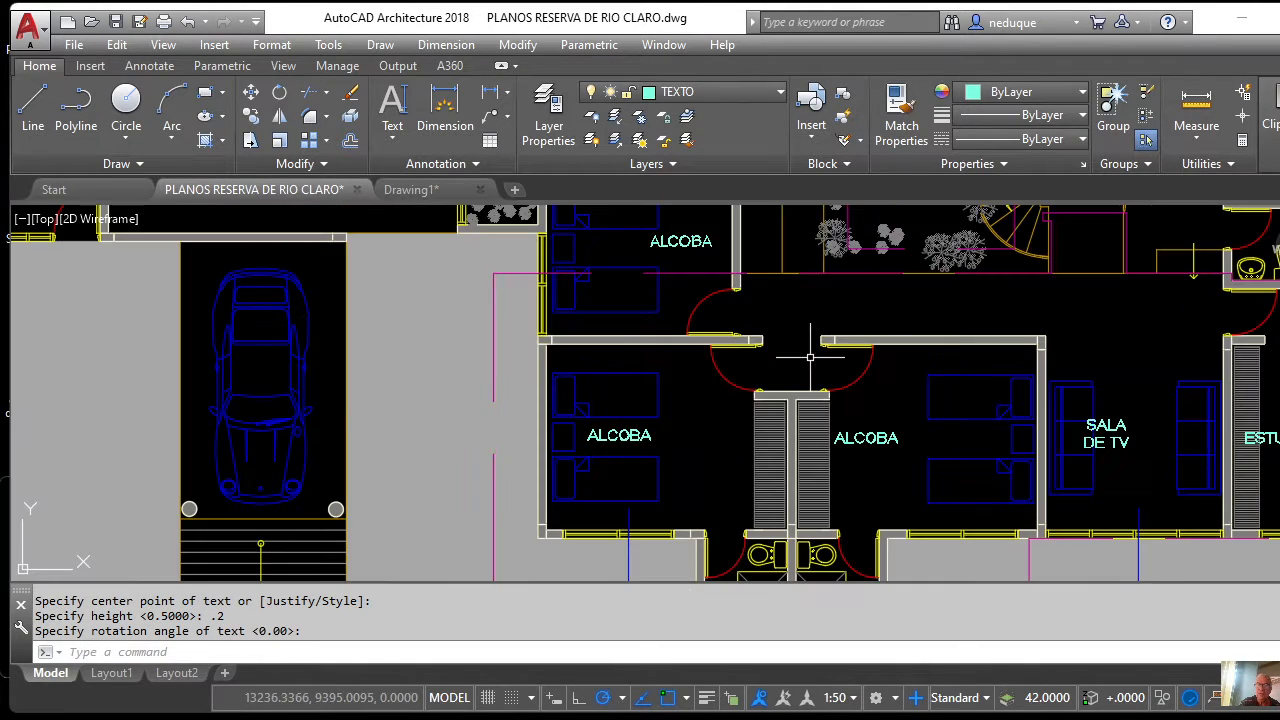
left_click(643, 435)
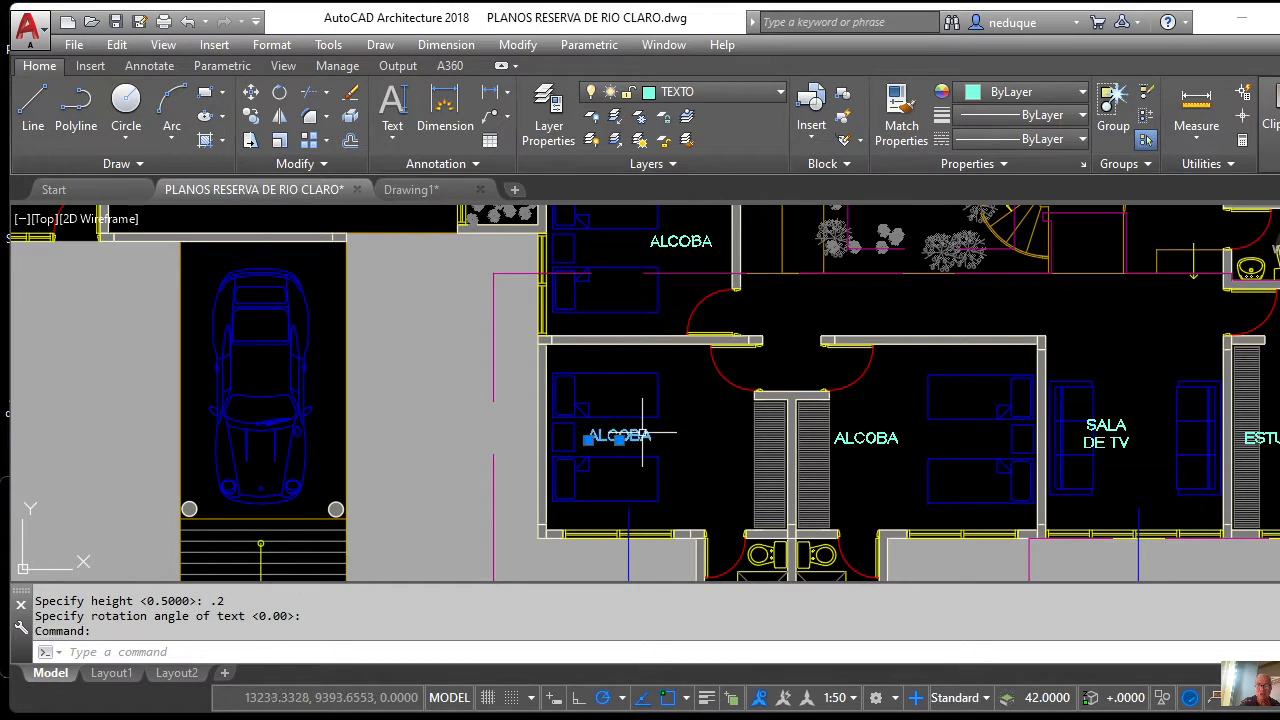
left_click(881, 437)
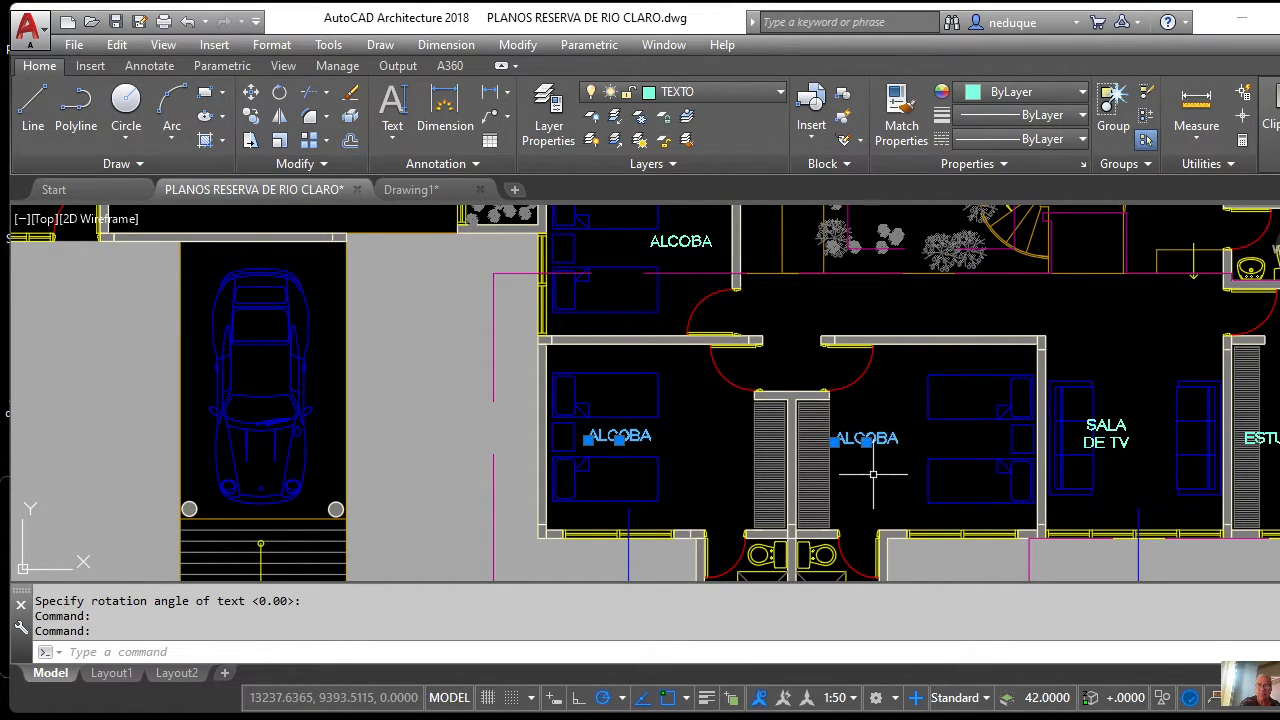
key("Escape")
key("Escape")
key("Escape")
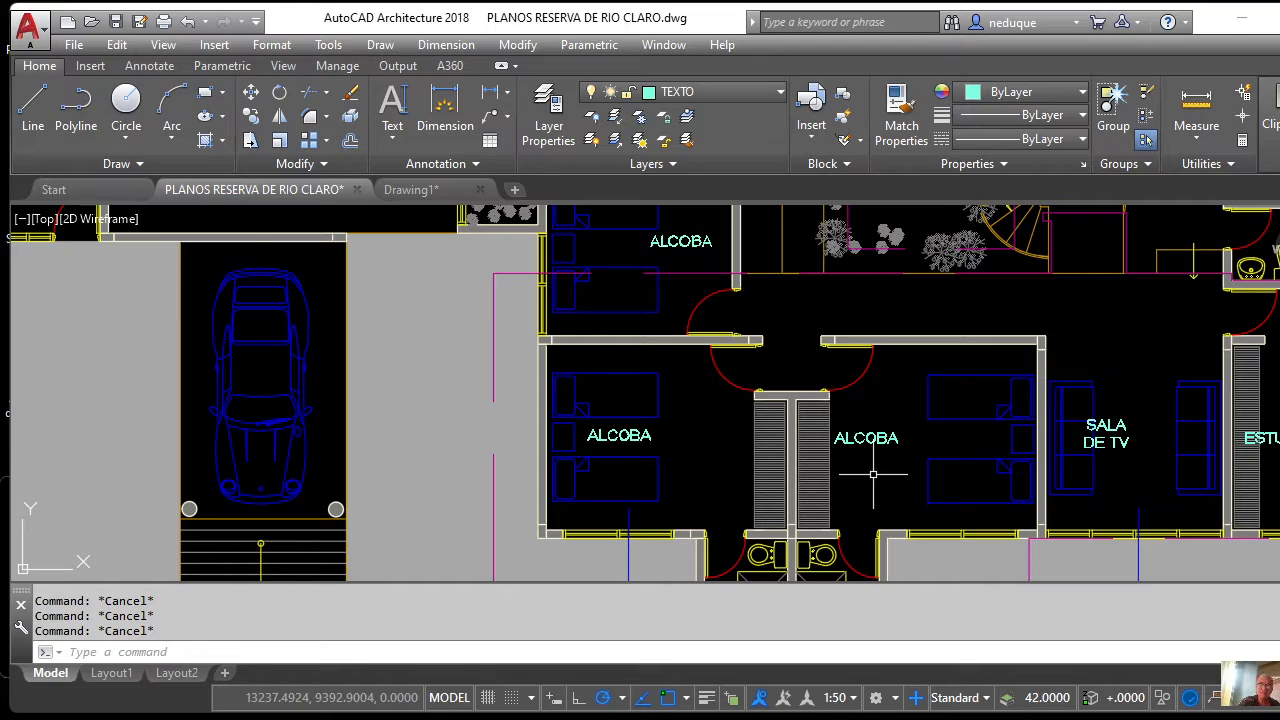
left_click(643, 435)
Edit the left bedroom label to read ALCOBA 1.
double_click(643, 435)
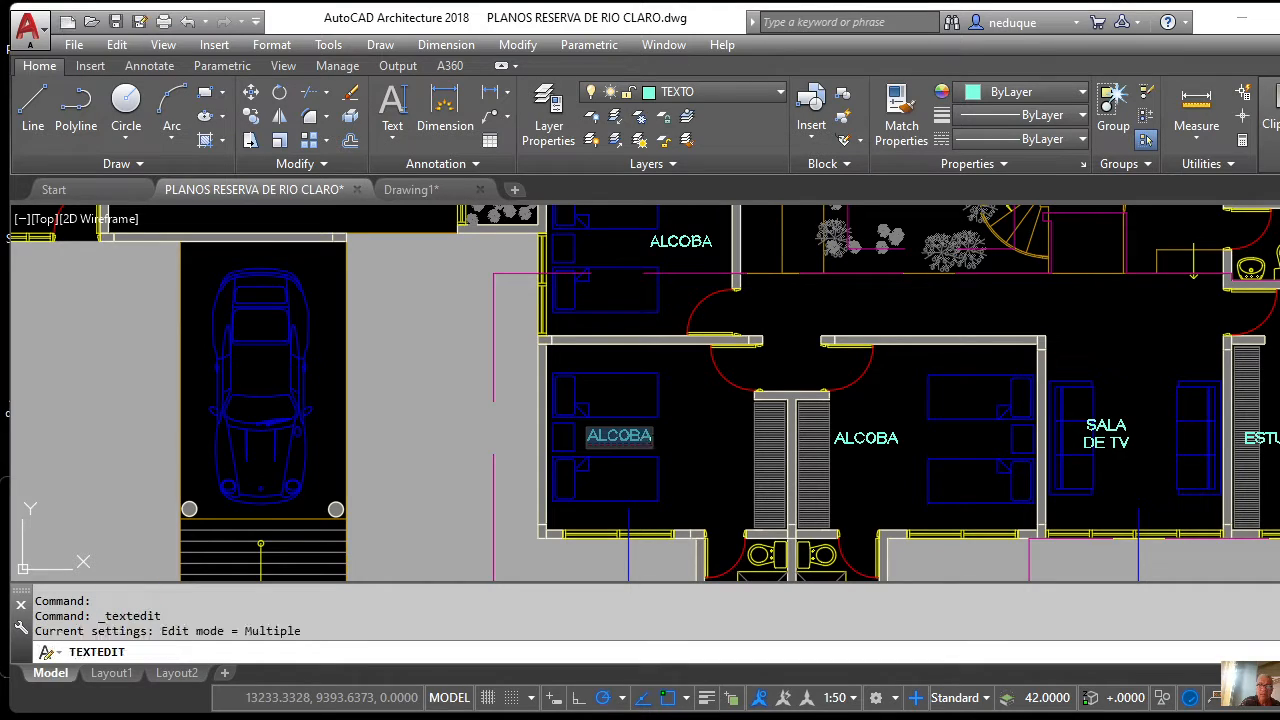
left_click(650, 440)
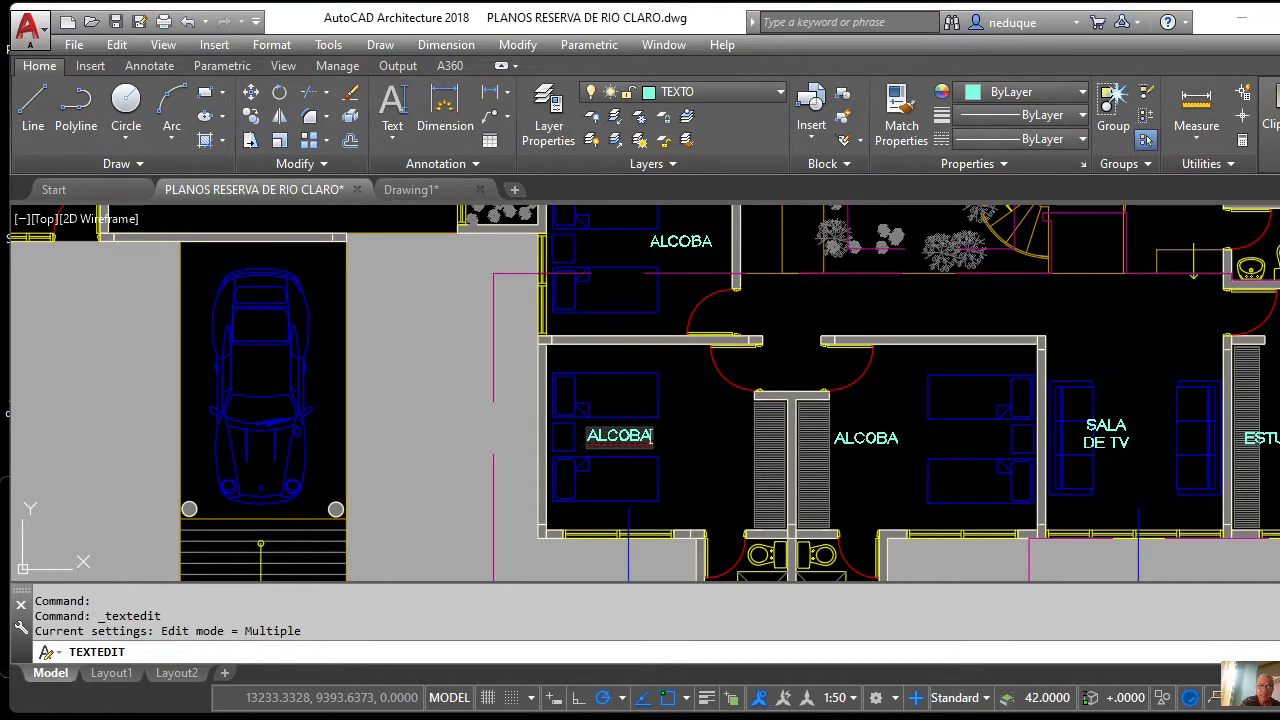
type("1")
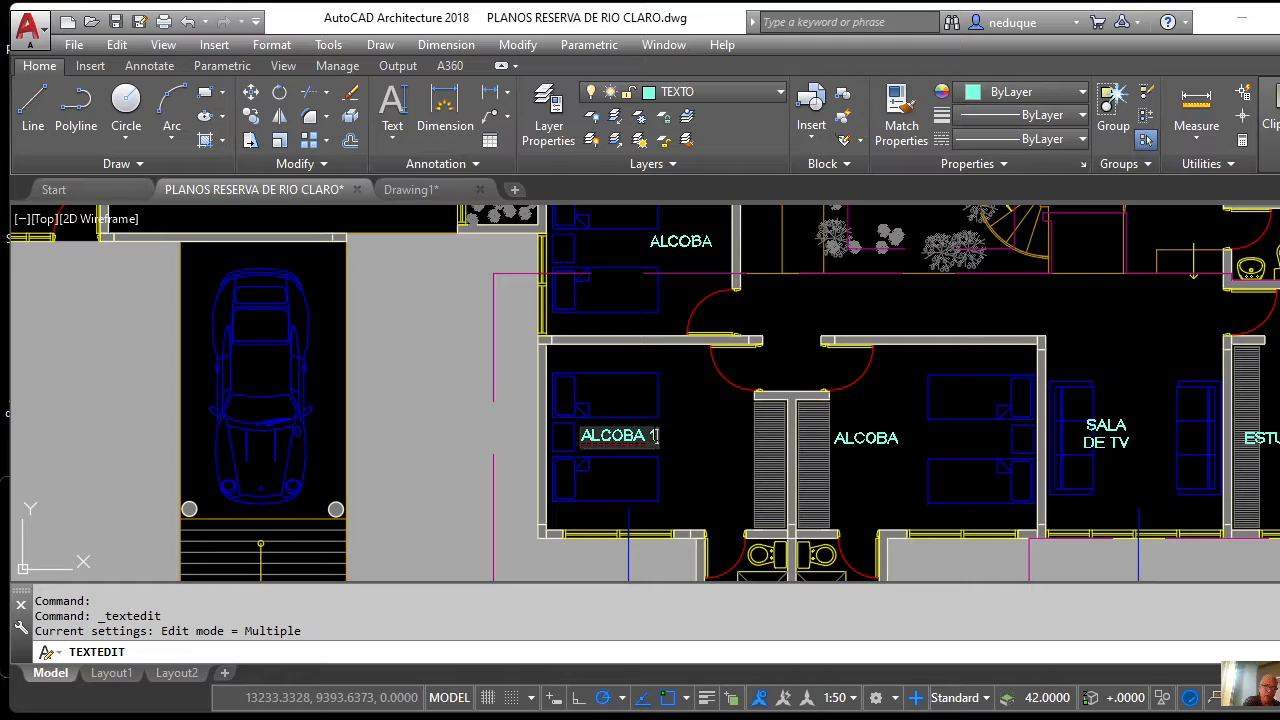
left_click(875, 470)
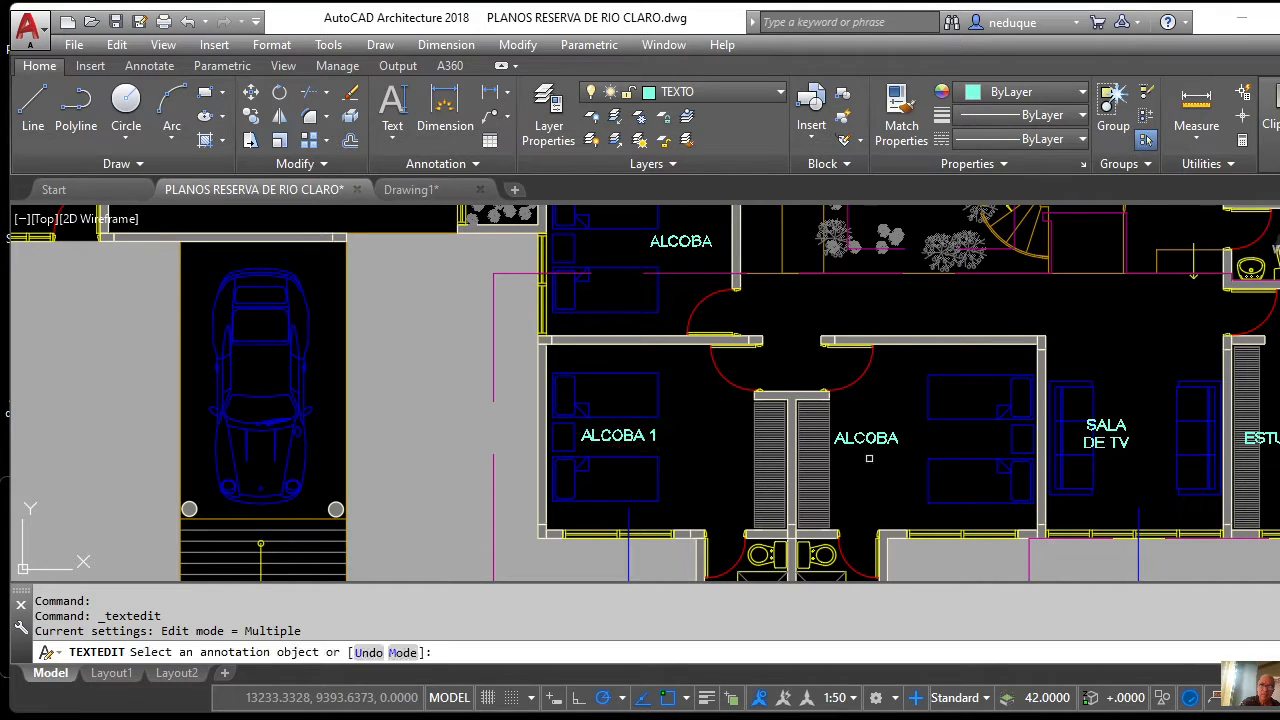
Edit the second bedroom label to read ALCOBA 2 and exit text editing.
left_click(891, 448)
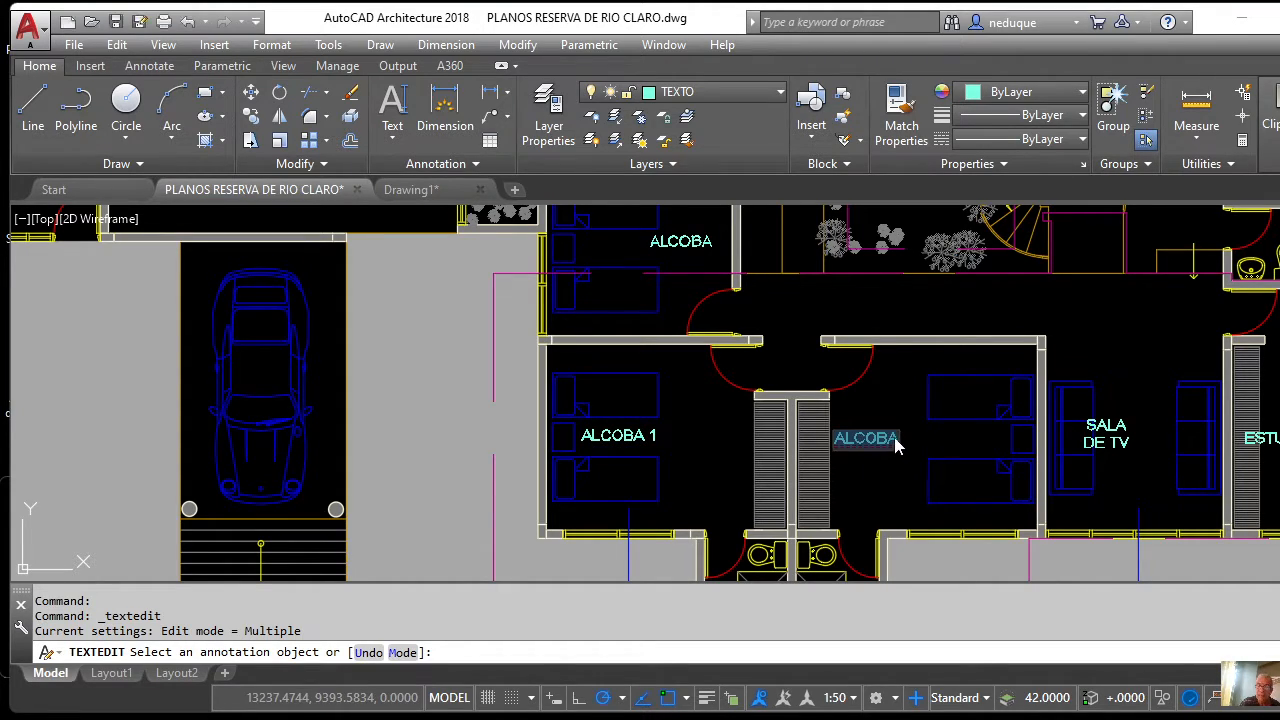
left_click(897, 440)
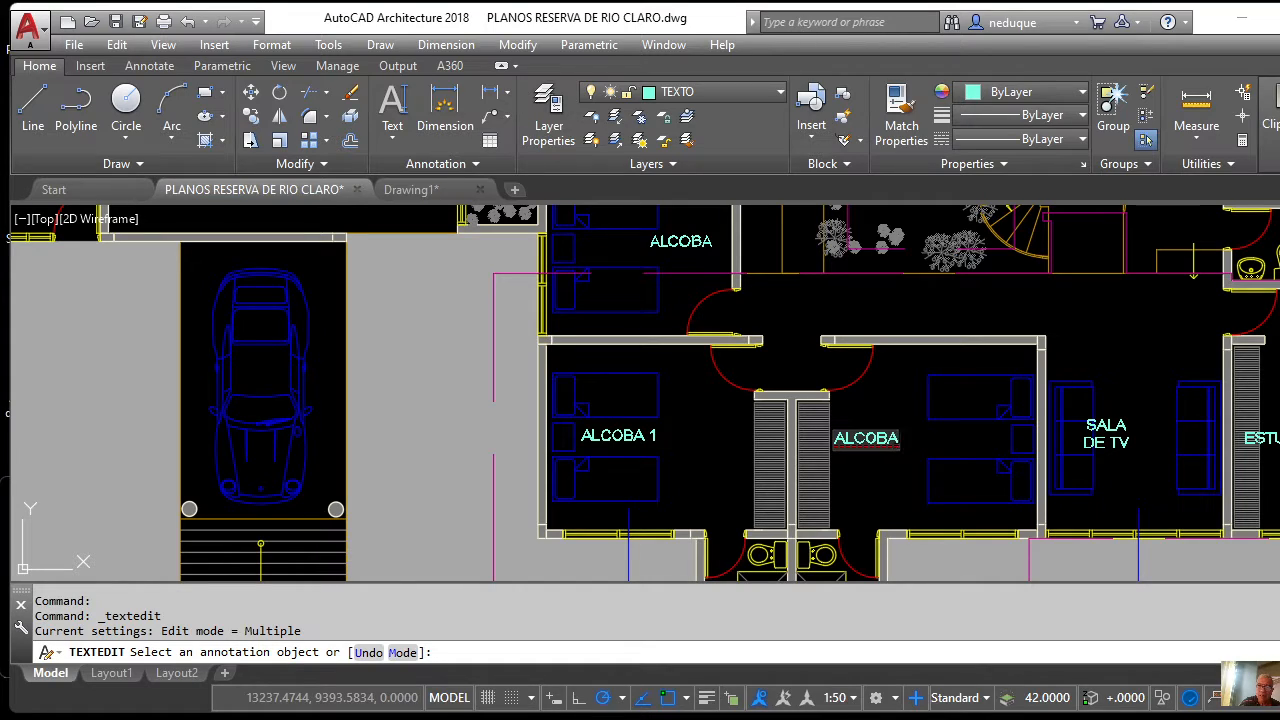
type("2")
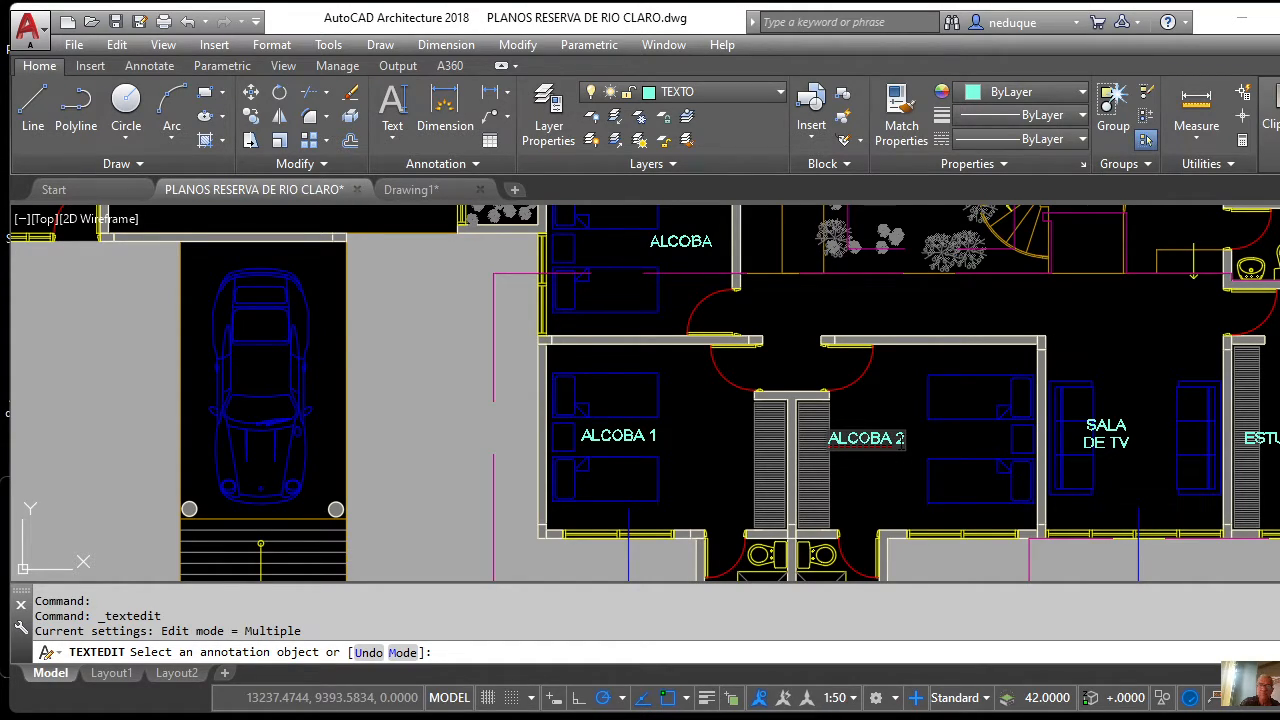
left_click(889, 394)
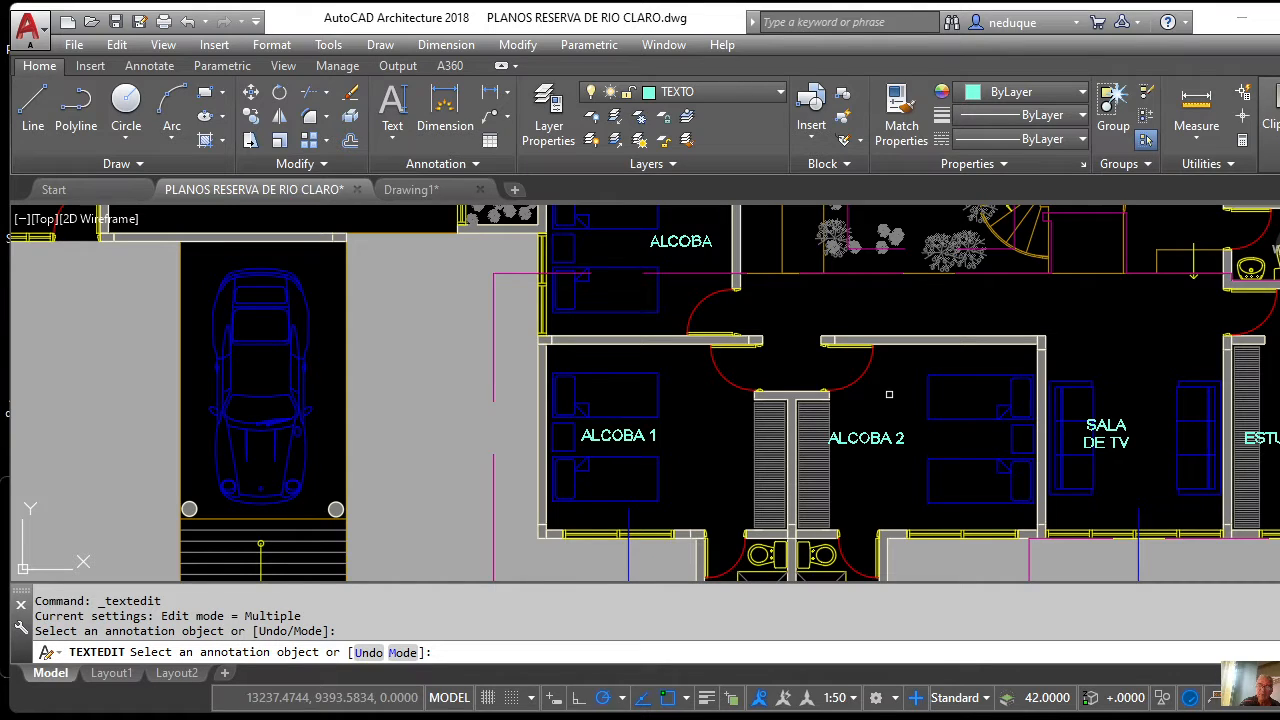
key("Return")
key("Return")
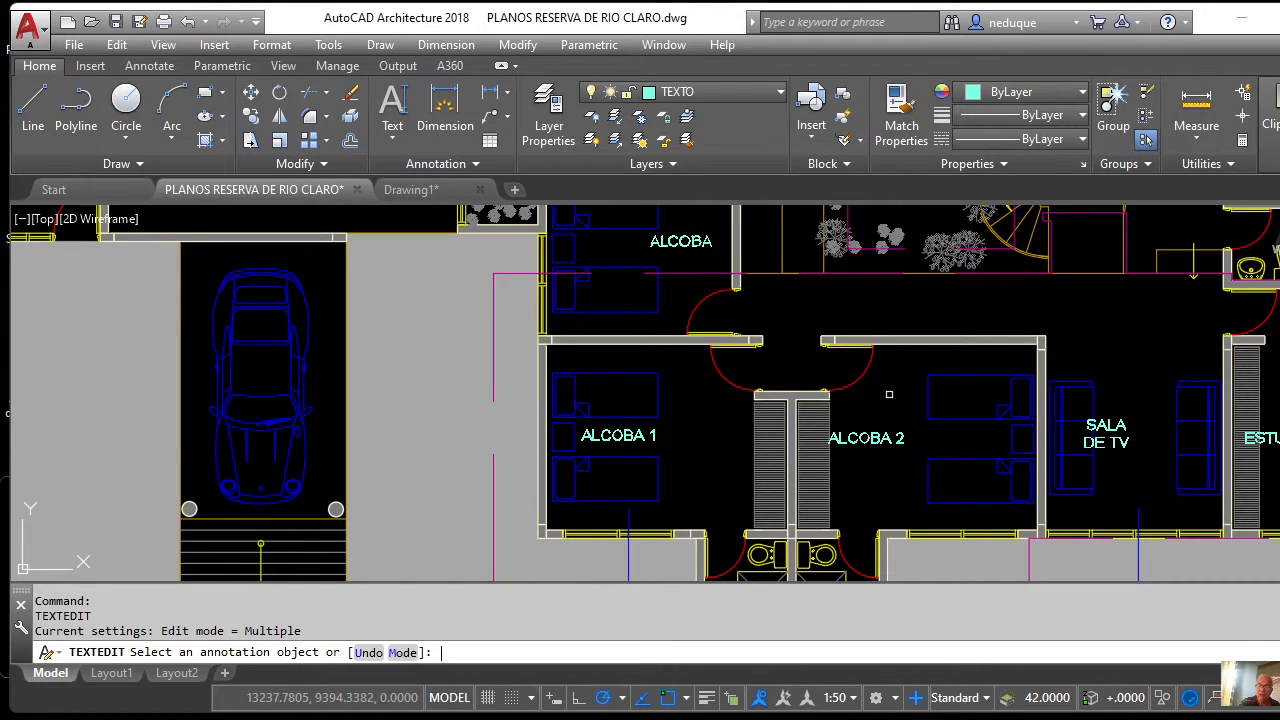
key("Escape")
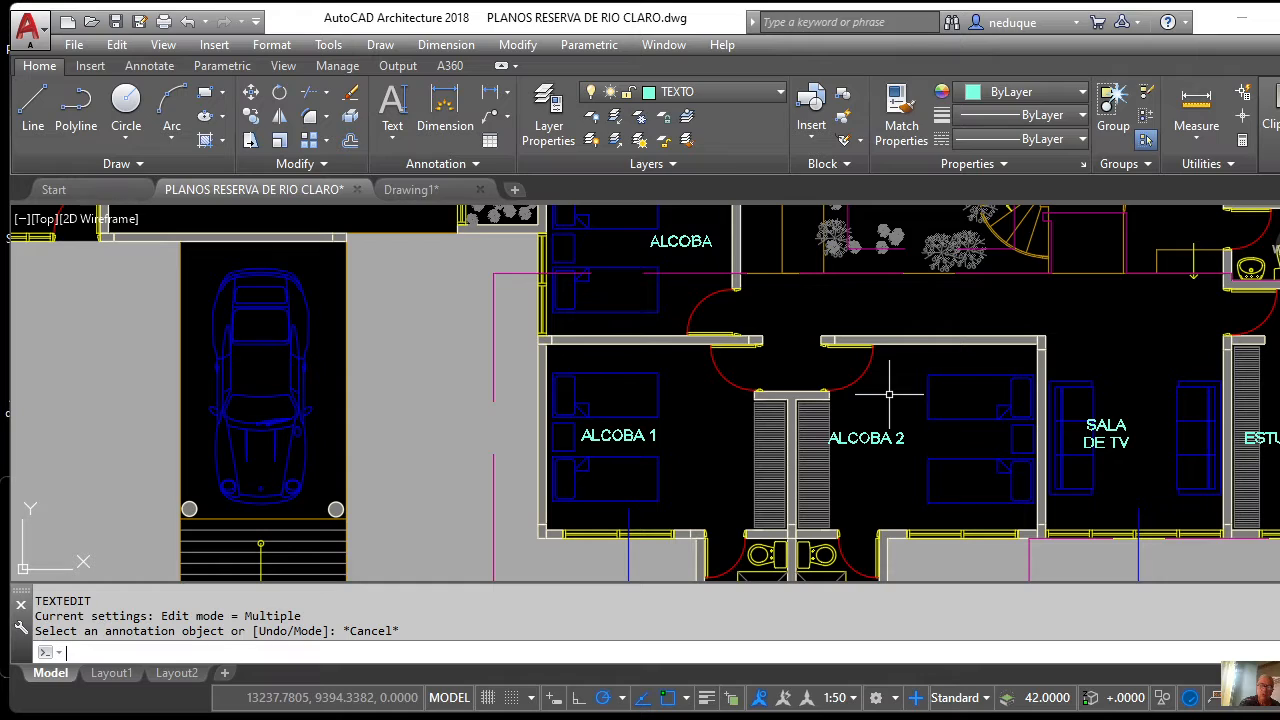
scroll(598, 441, "down", 3)
scroll(602, 363, "up", 3)
scroll(600, 351, "down", 2)
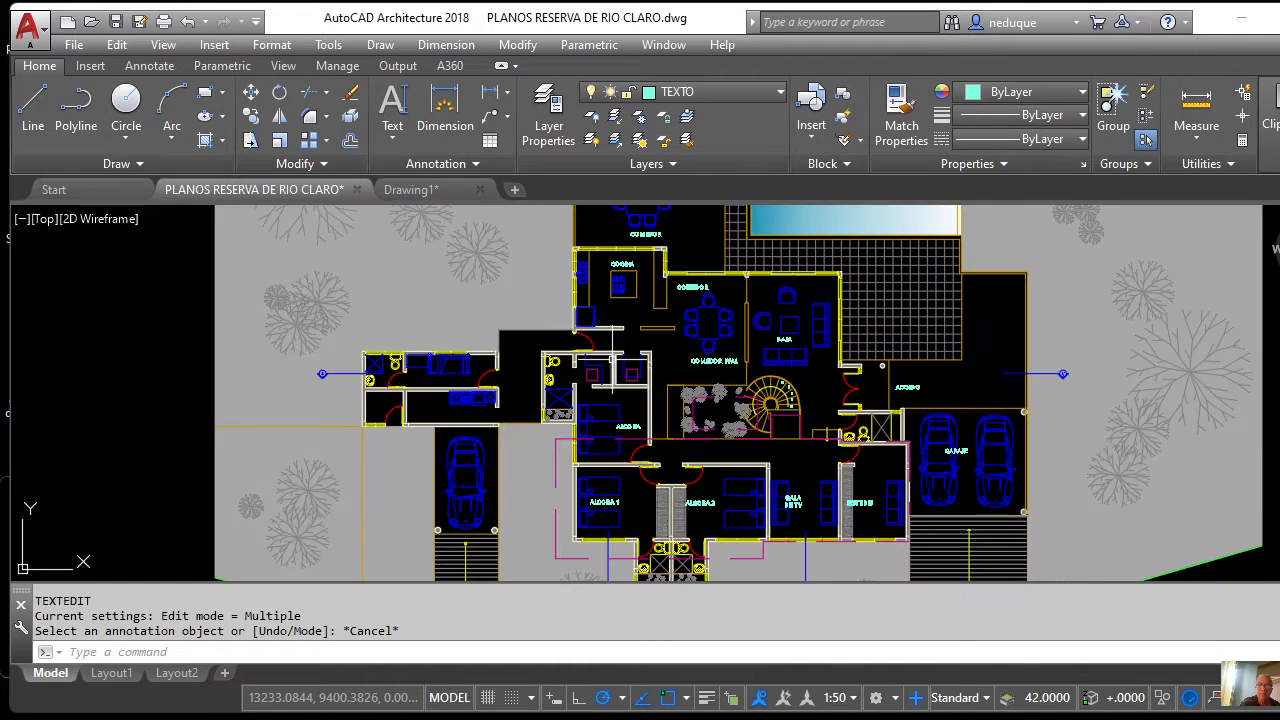
scroll(665, 265, "up", 4)
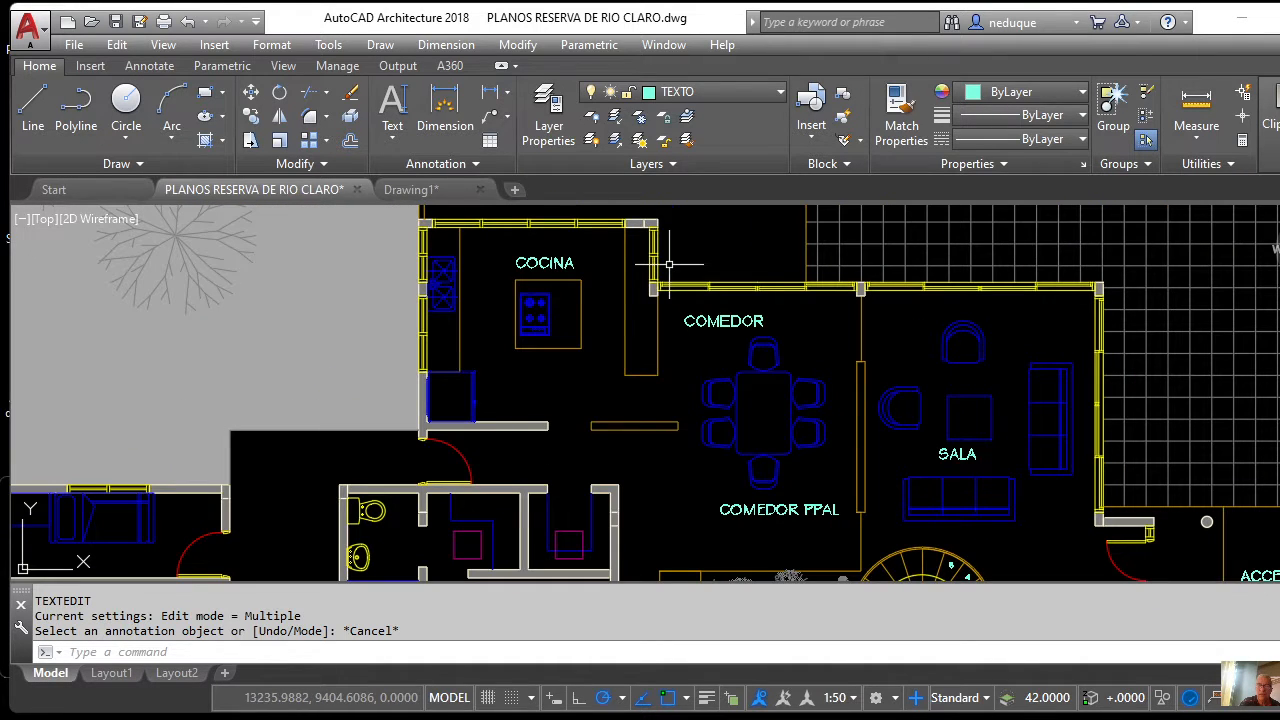
Select and delete the old SALA text in the living room.
left_click(958, 455)
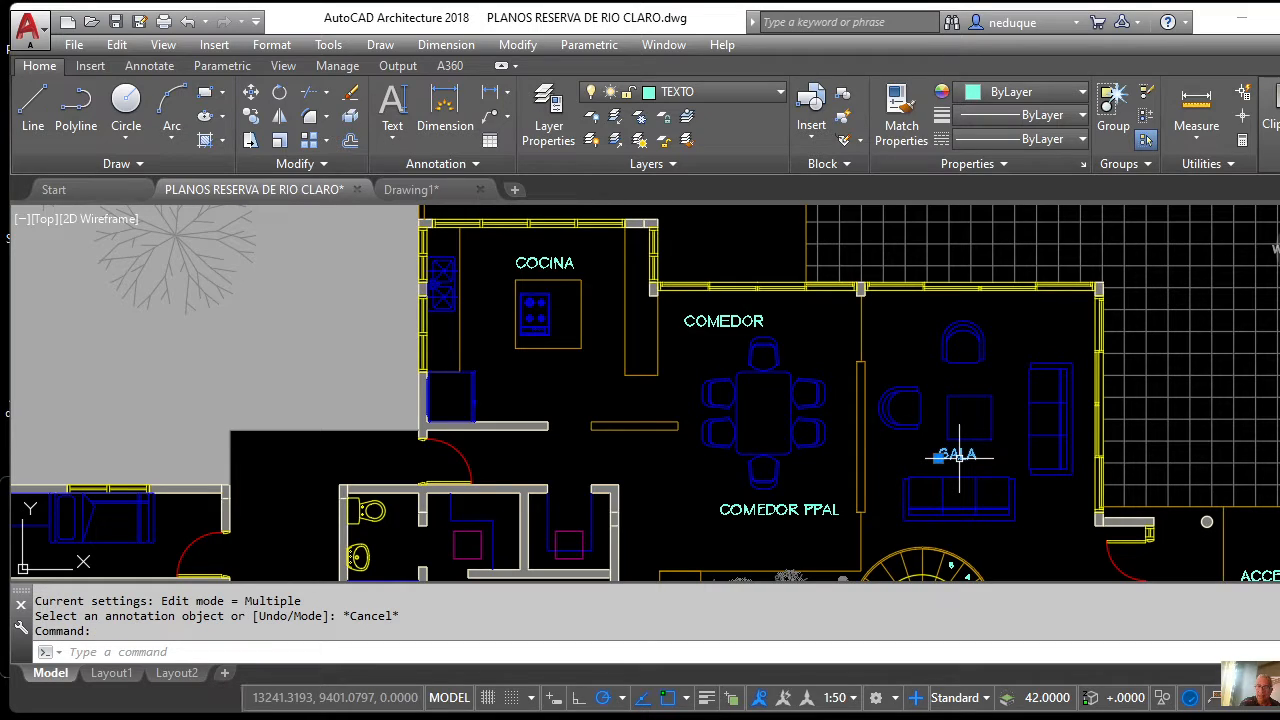
key("Delete")
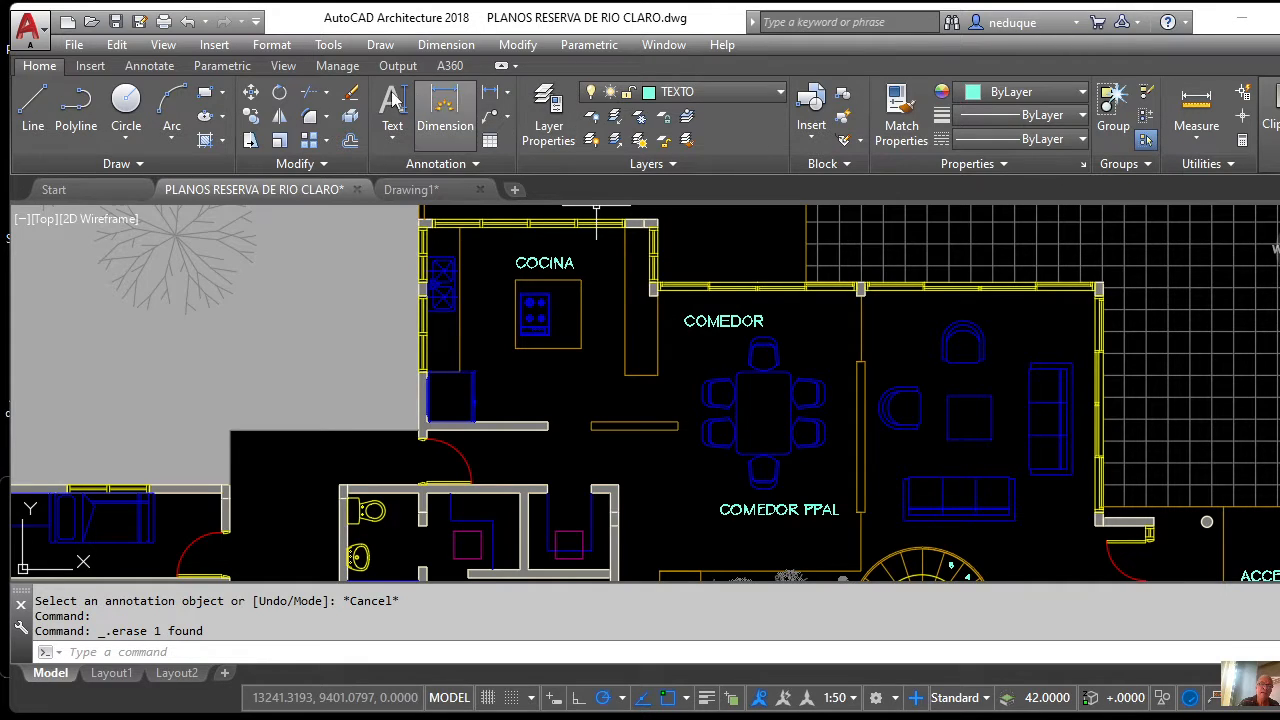
left_click(250, 115)
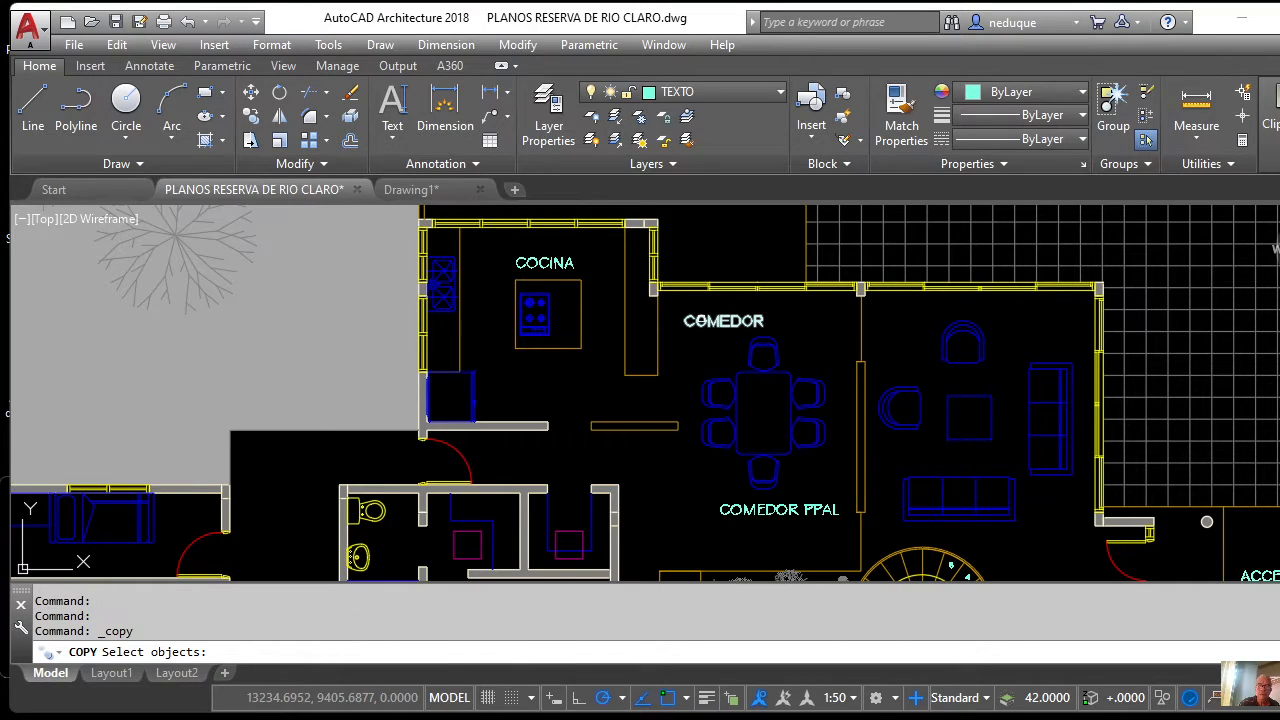
Copy the COMEDOR label into the living room.
left_click(723, 322)
key("Return")
left_click(706, 330)
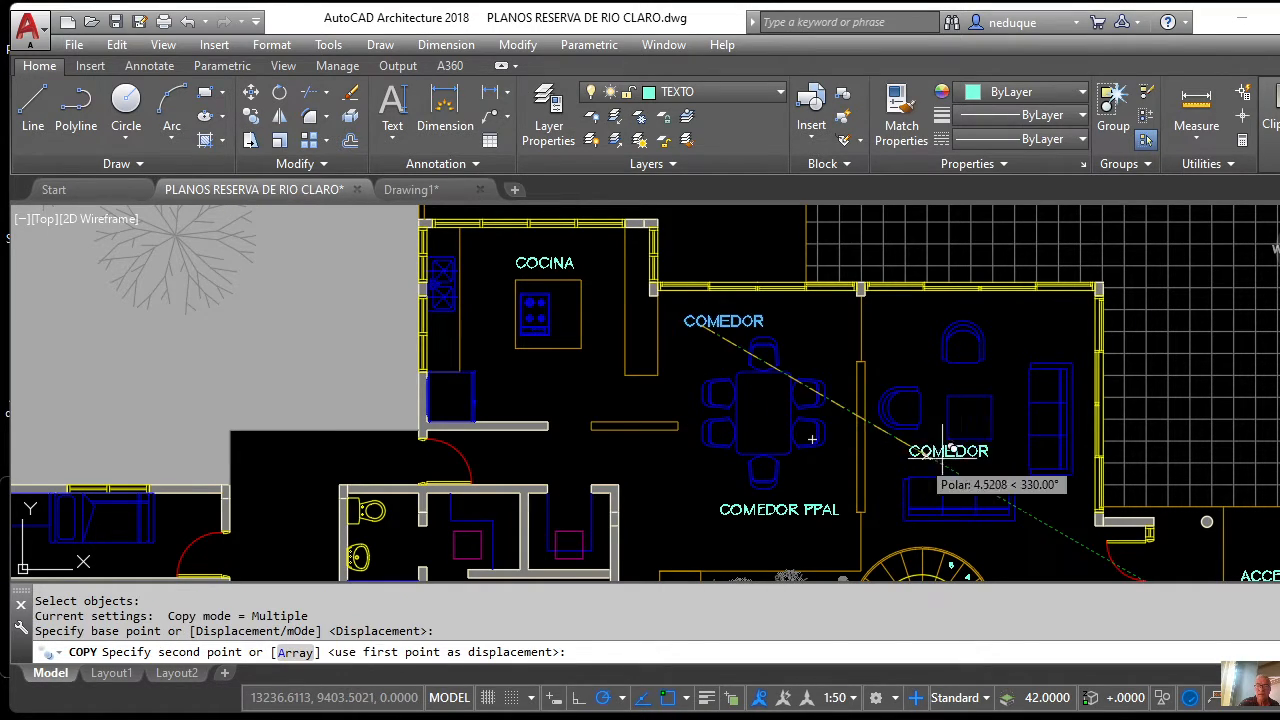
scroll(942, 452, "up", 4)
left_click(903, 458)
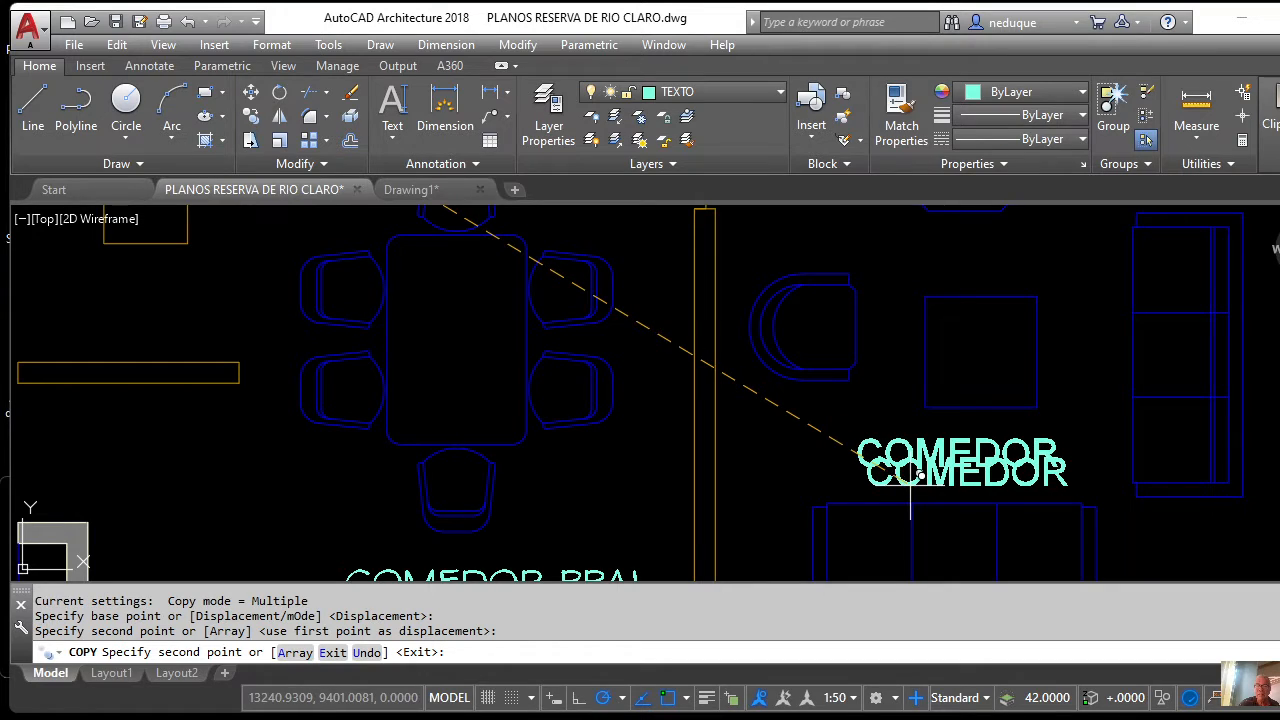
key("Return")
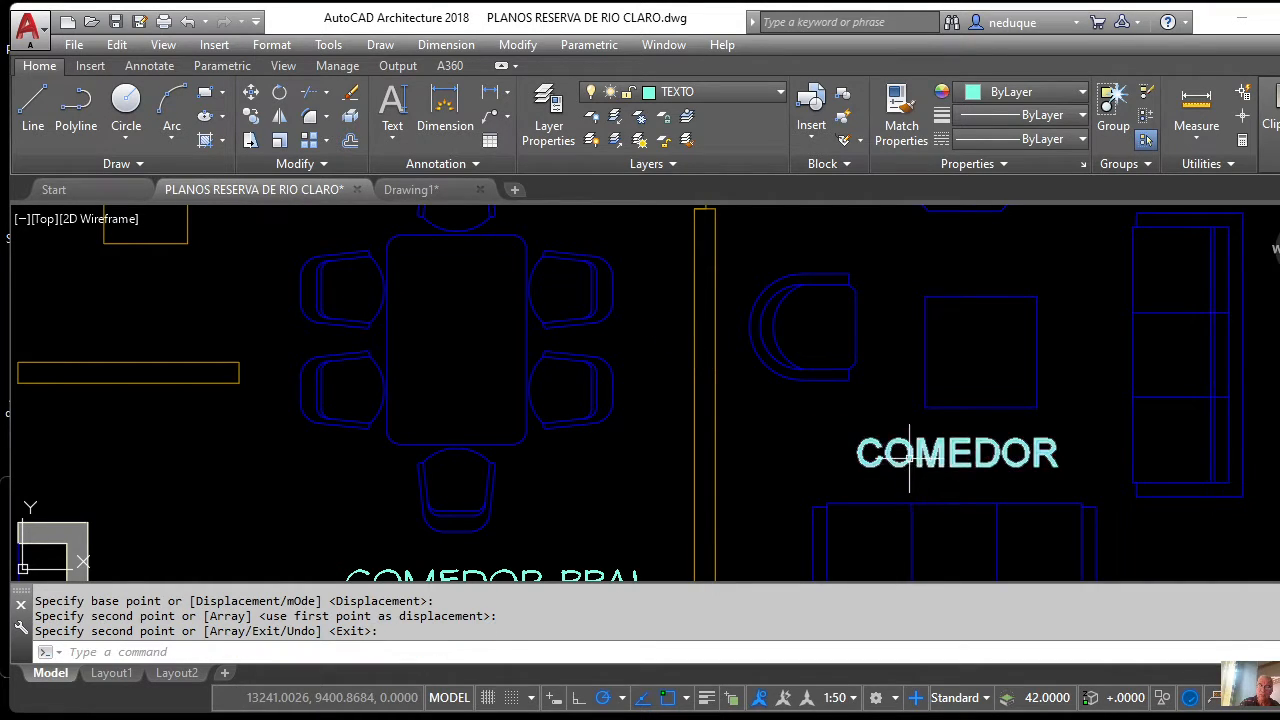
Retype the copied label to read SALA.
left_click(909, 458)
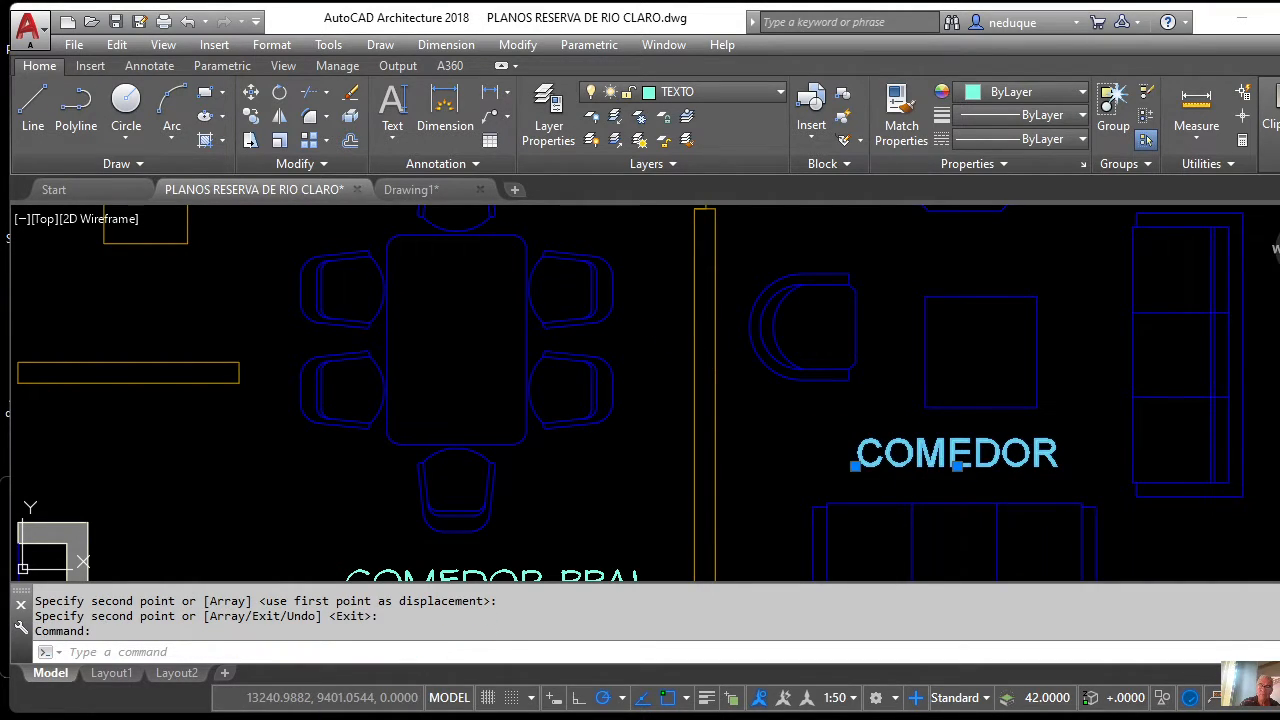
double_click(908, 458)
type("SA")
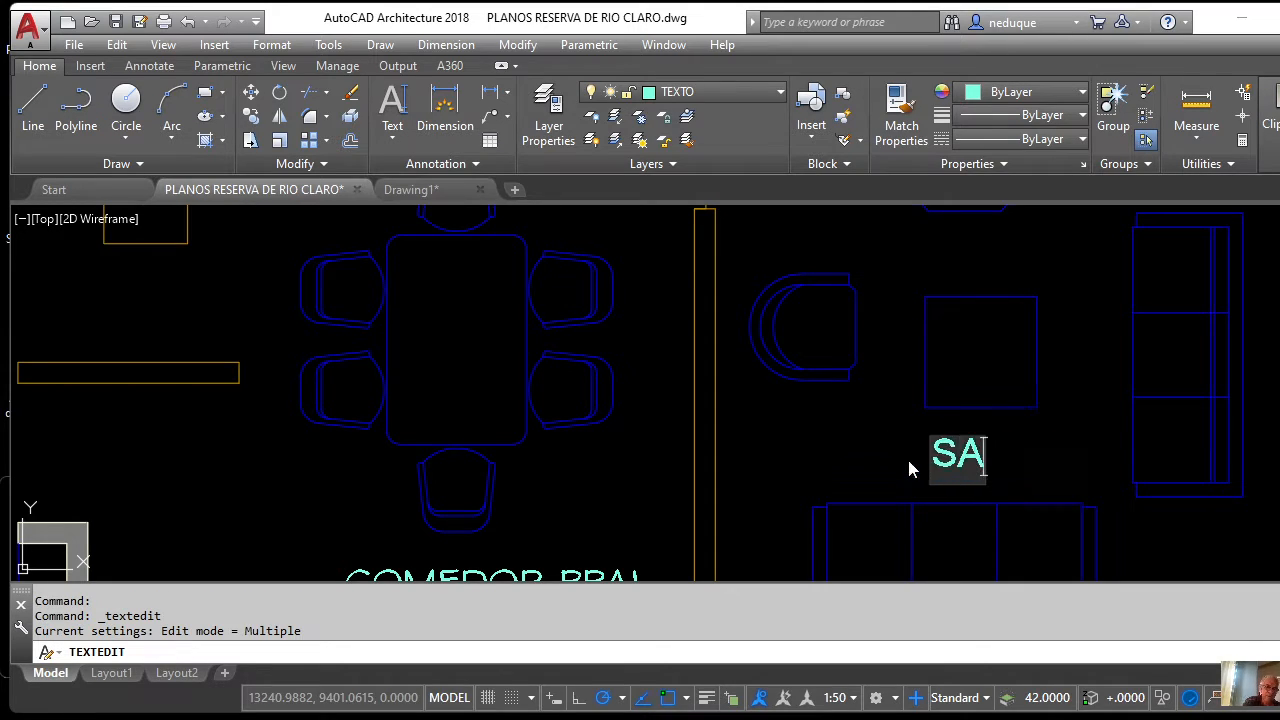
type("LA")
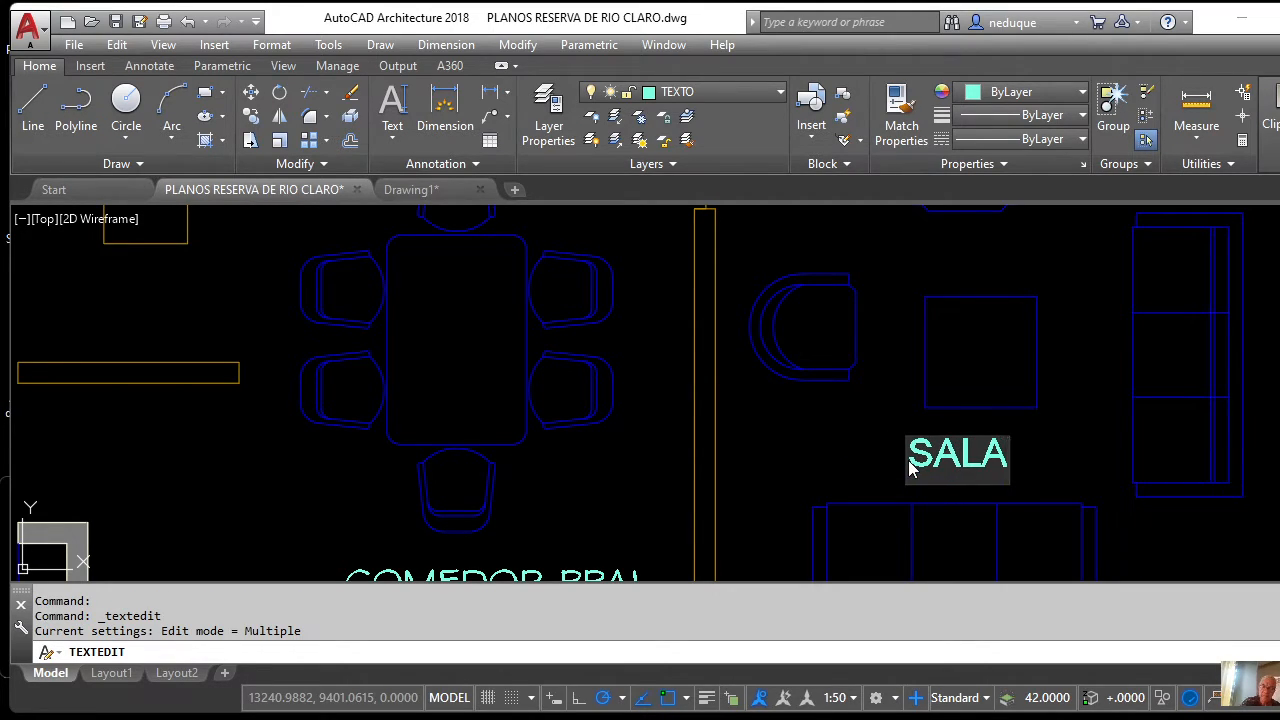
key("Return")
key("Return")
scroll(911, 305, "down", 4)
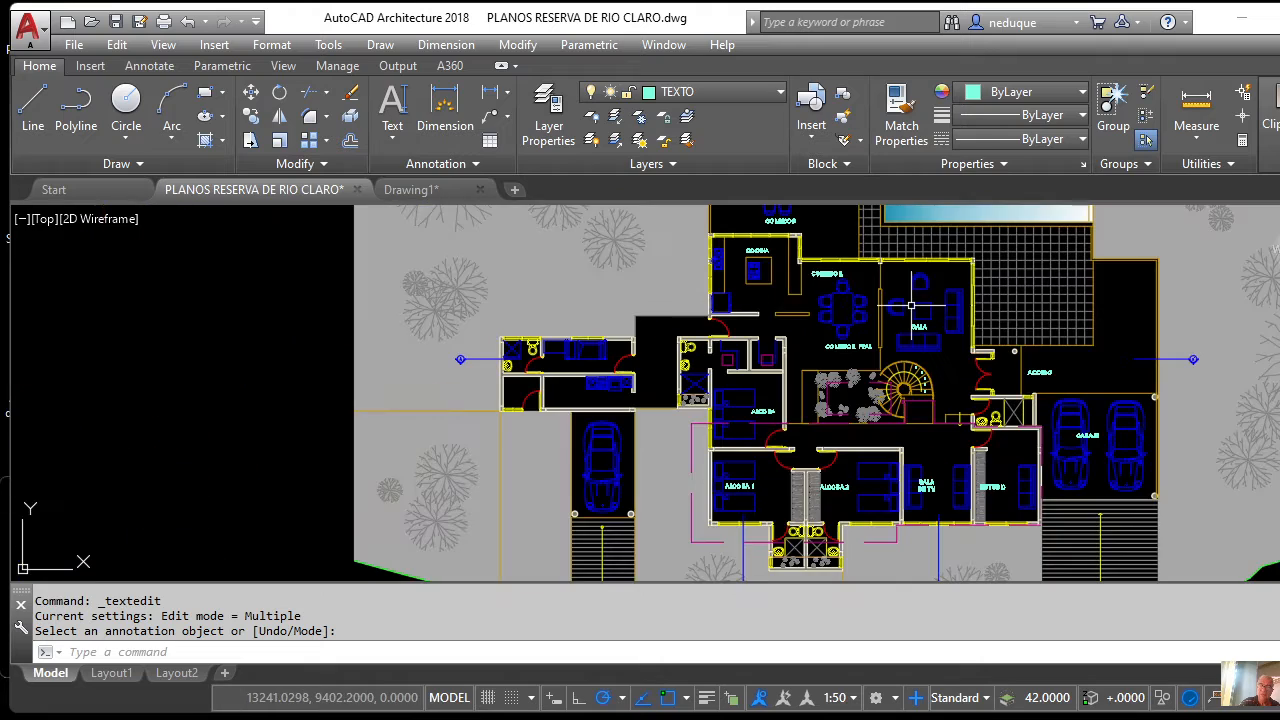
scroll(911, 305, "up", 4)
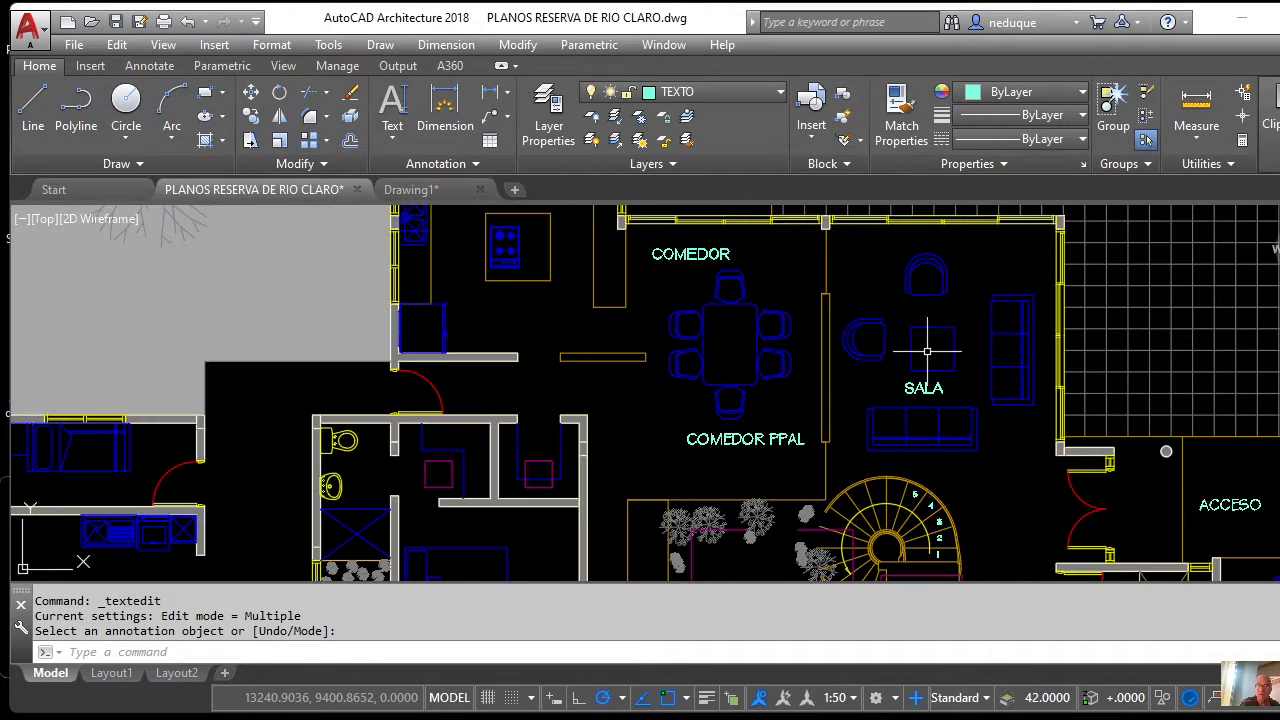
scroll(927, 351, "up", 7)
scroll(920, 358, "down", 5)
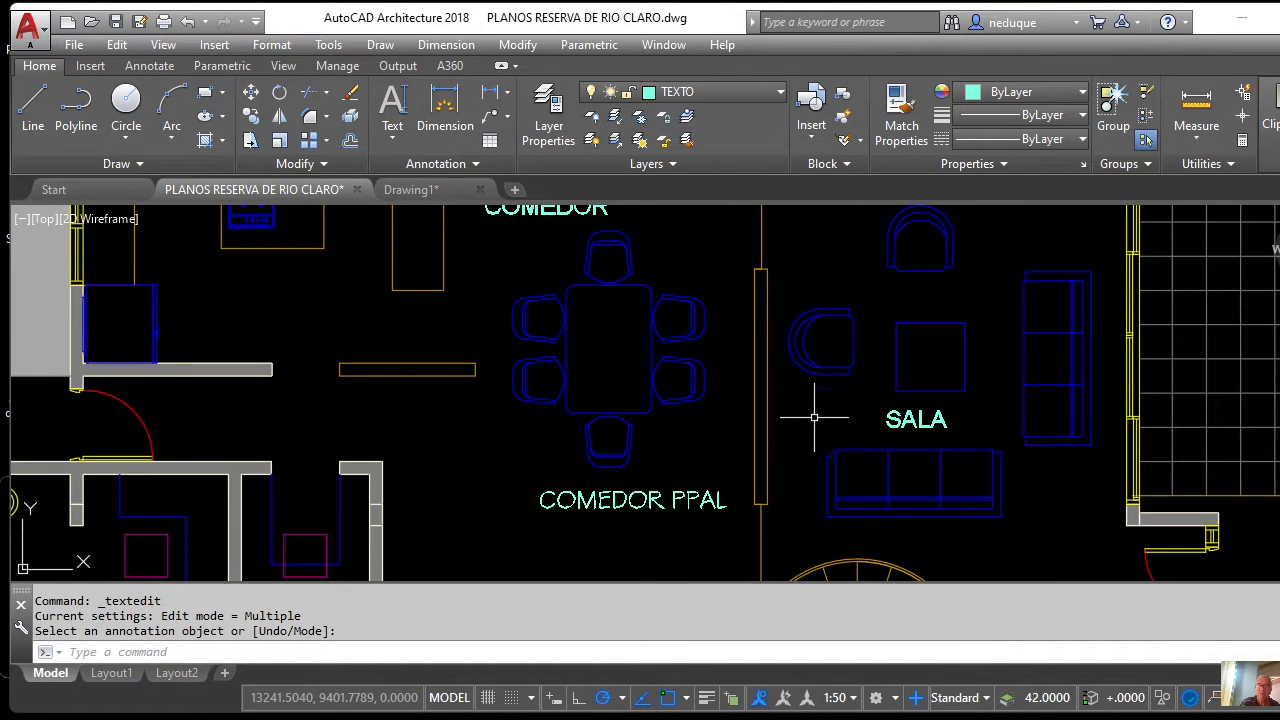
scroll(922, 417, "up", 5)
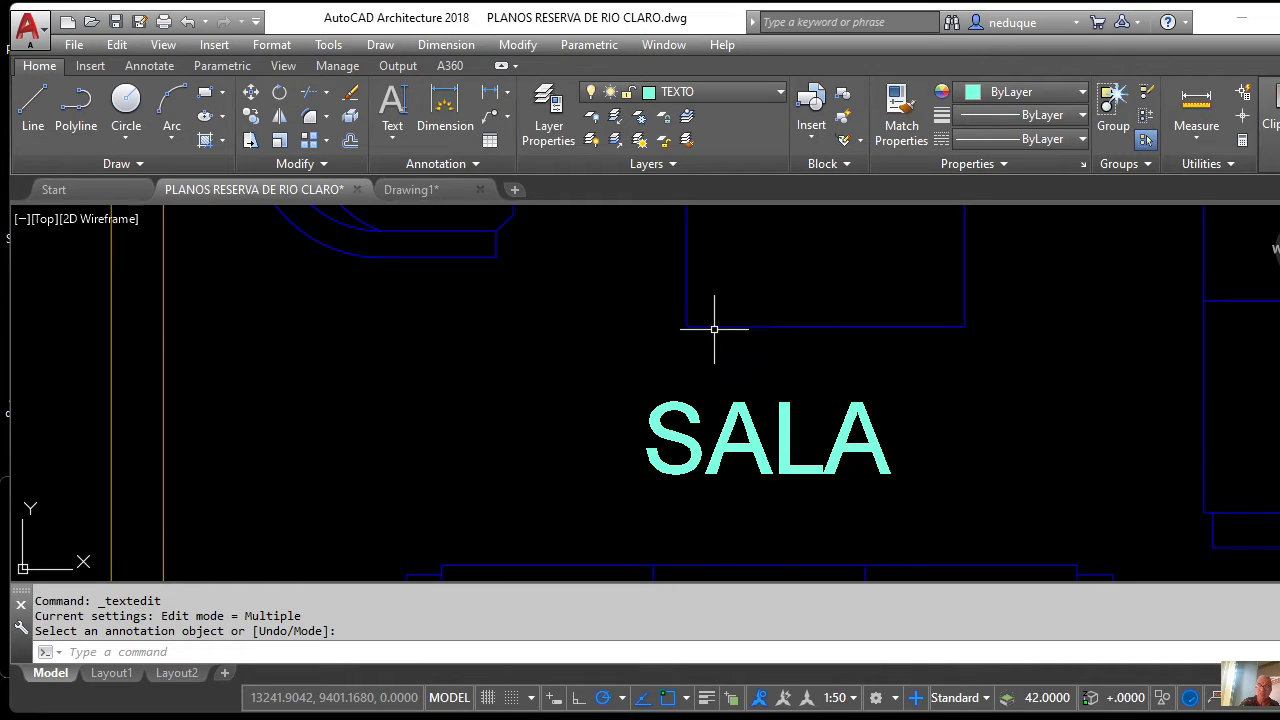
scroll(720, 332, "down", 3)
scroll(726, 417, "up", 3)
mouse_move(714, 371)
middle_mouse_down()
mouse_move(843, 415)
mouse_move(834, 429)
middle_mouse_up()
scroll(829, 430, "down", 2)
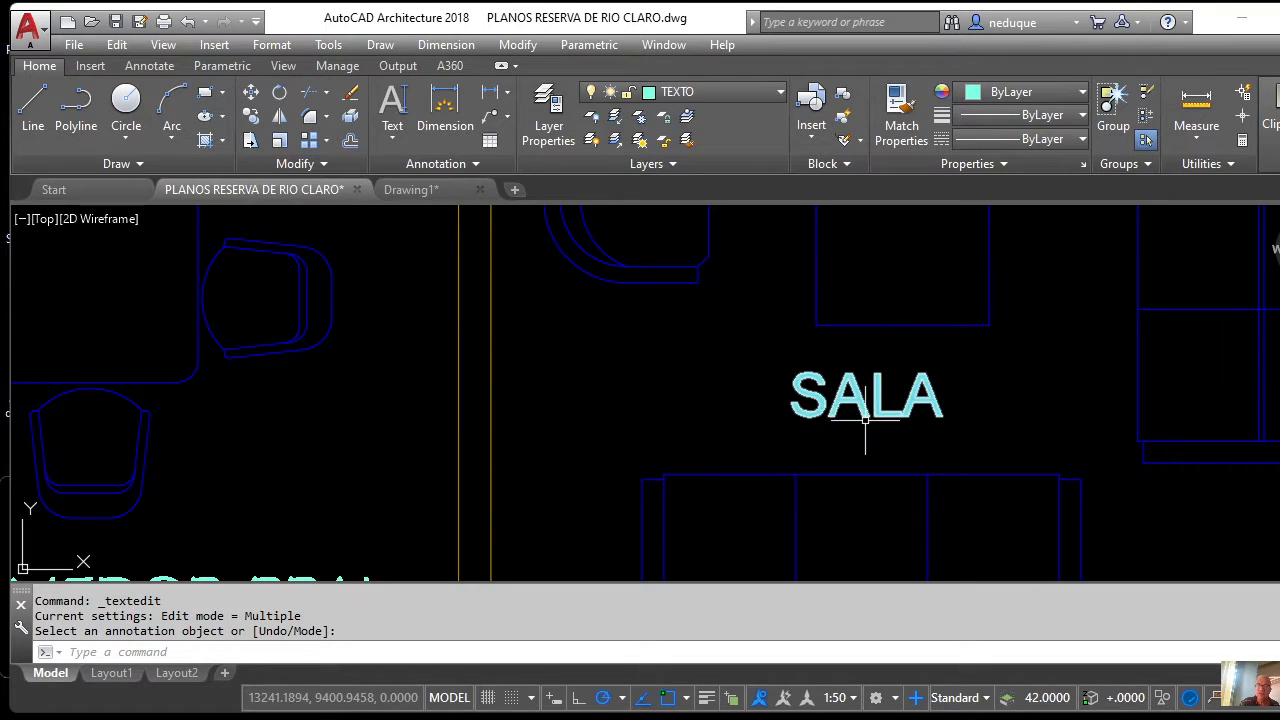
mouse_move(870, 358)
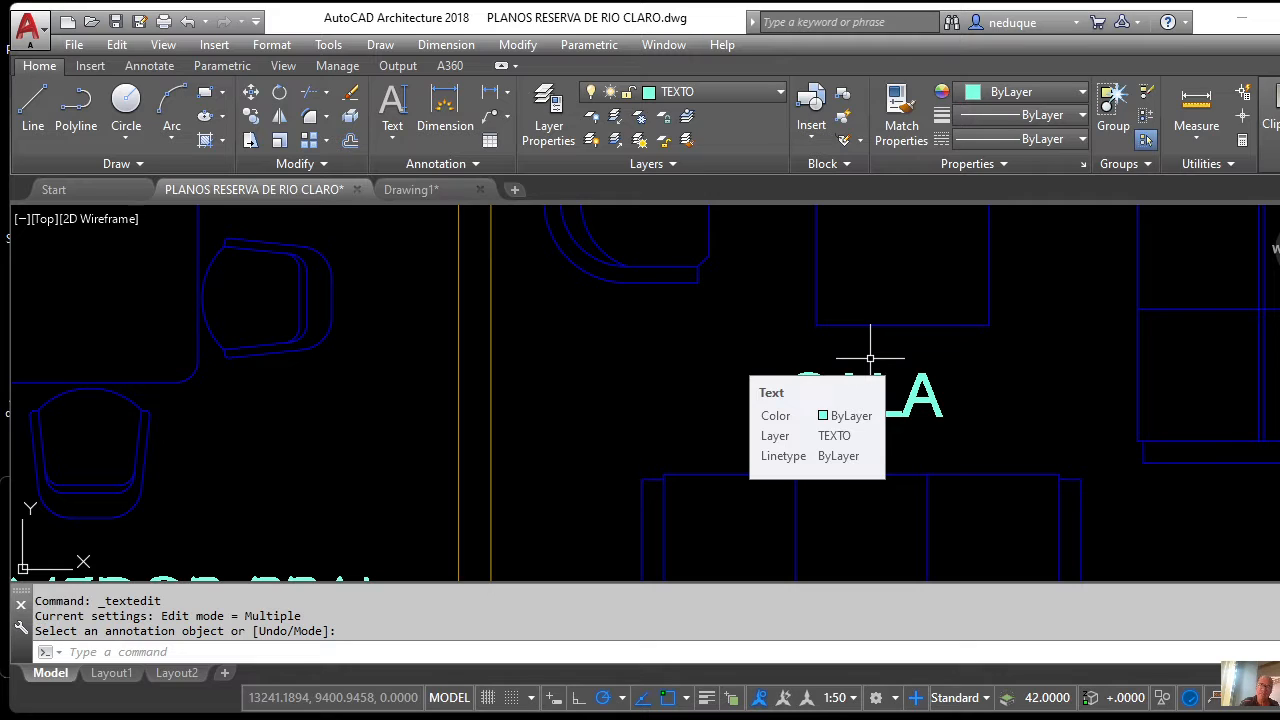
scroll(870, 358, "down", 6)
scroll(858, 383, "down", 5)
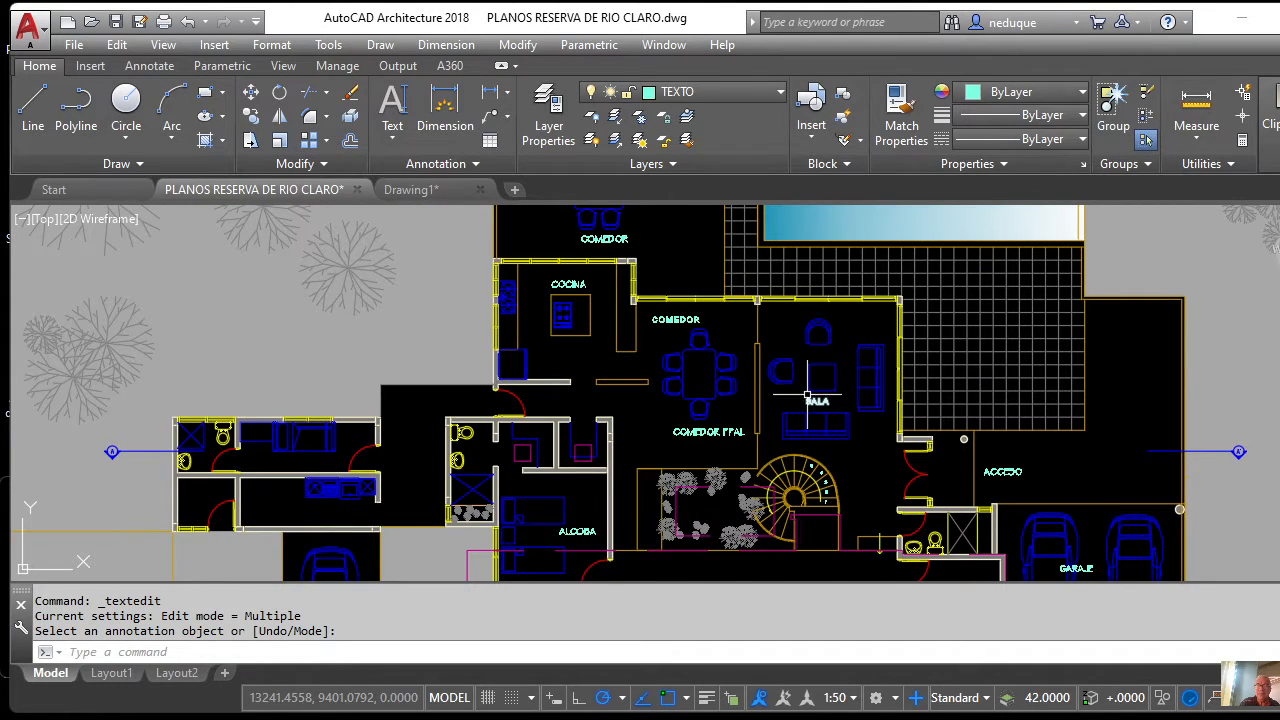
scroll(808, 398, "up", 5)
scroll(808, 398, "down", 5)
scroll(729, 403, "up", 2)
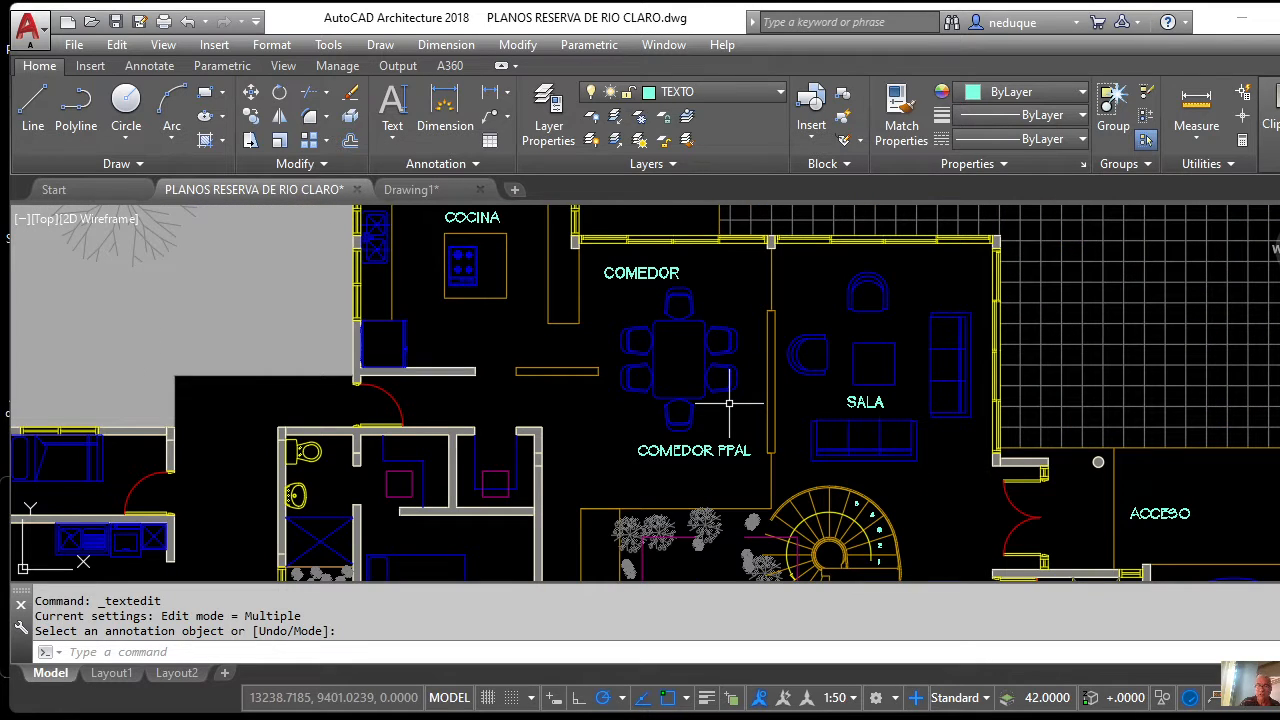
scroll(717, 293, "down", 3)
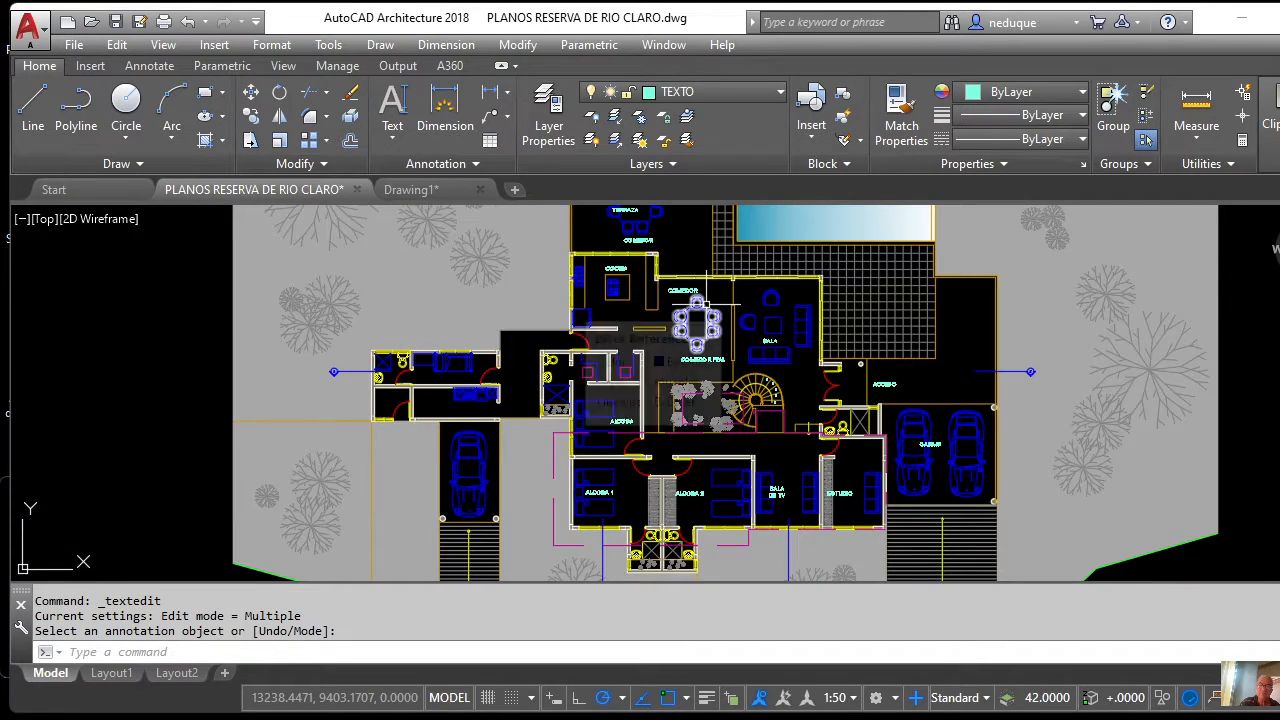
scroll(693, 322, "up", 5)
scroll(705, 415, "down", 2)
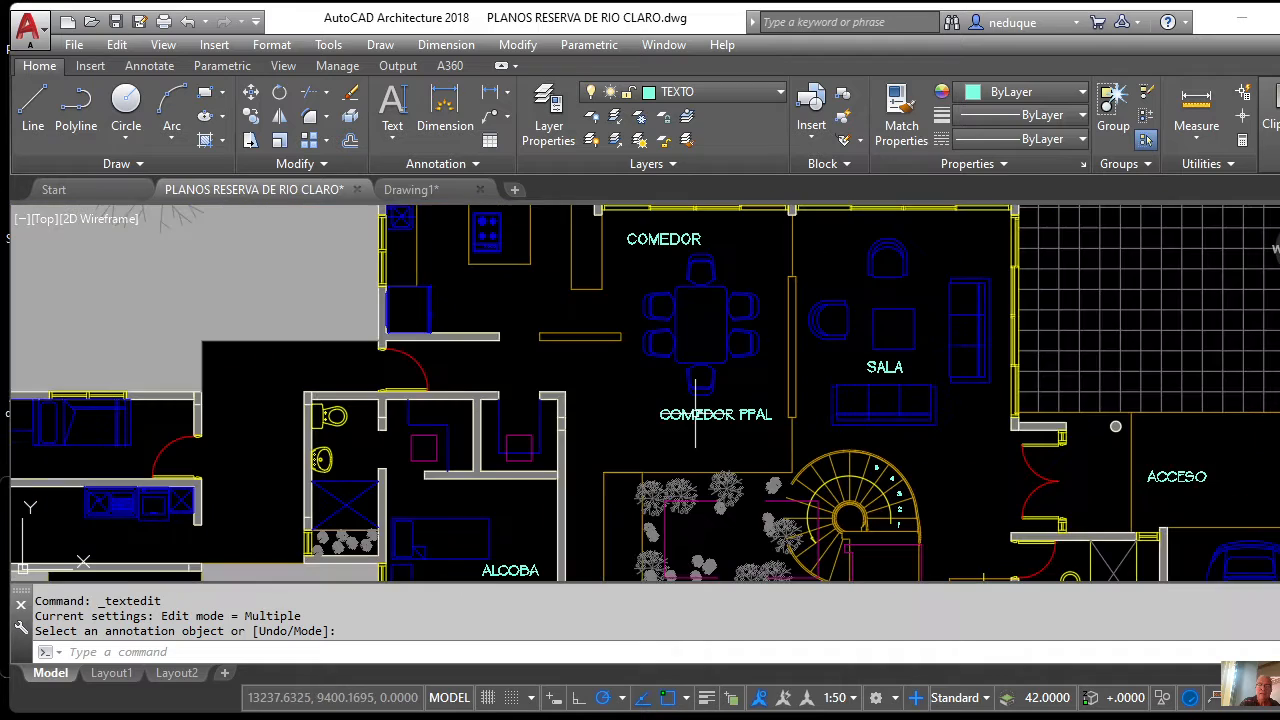
scroll(720, 451, "up", 2)
scroll(722, 437, "down", 4)
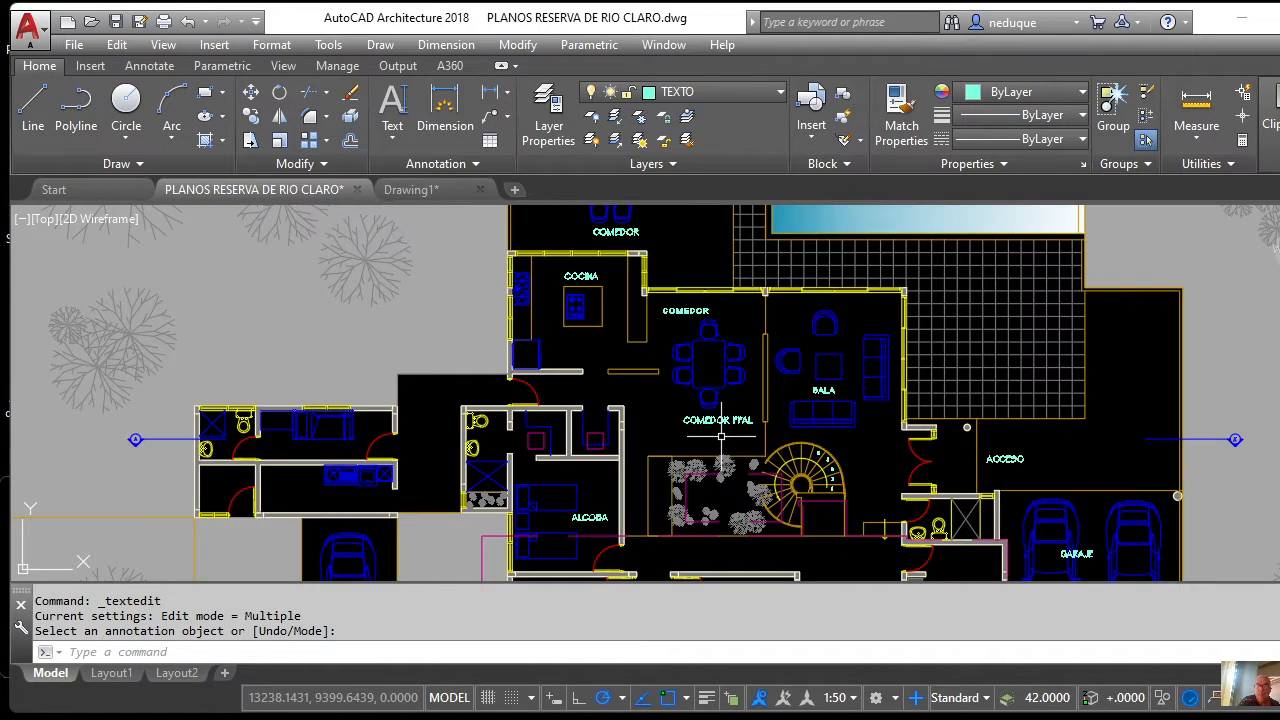
scroll(720, 436, "up", 6)
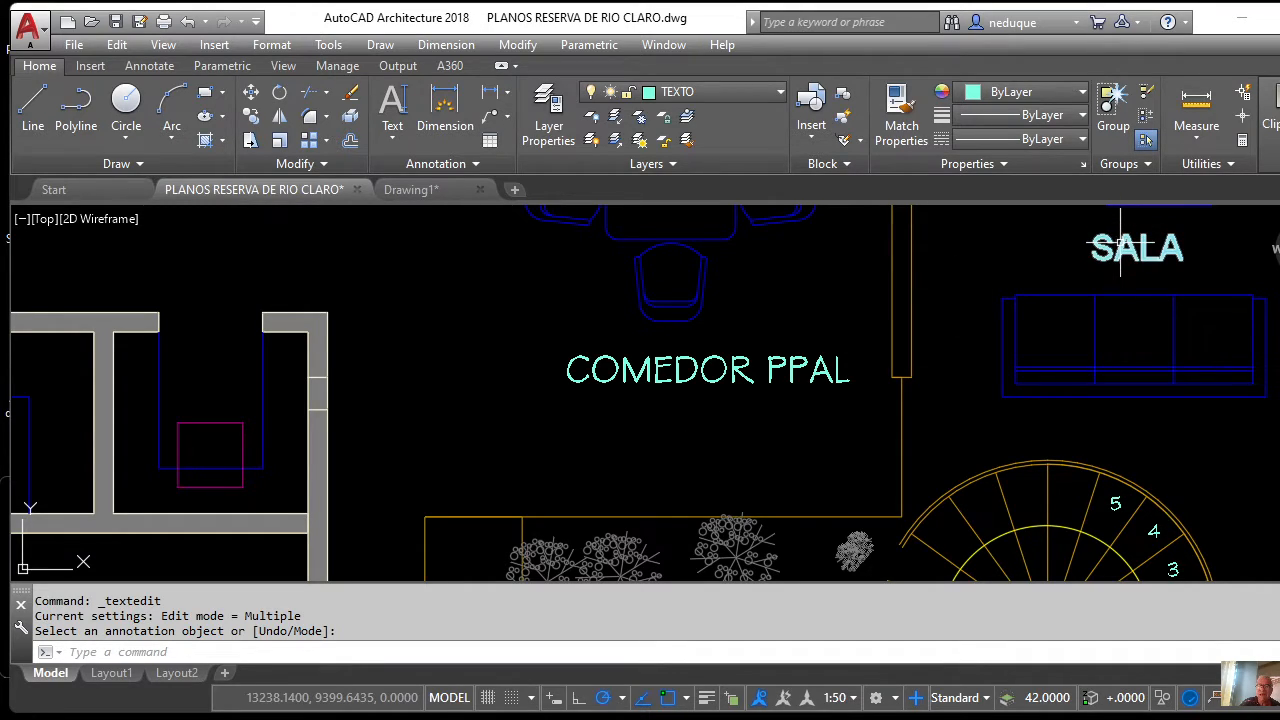
Apply the ARQUITECTONICO text style to the selected COMEDOR PPAL label from the Annotate tab.
left_click(744, 361)
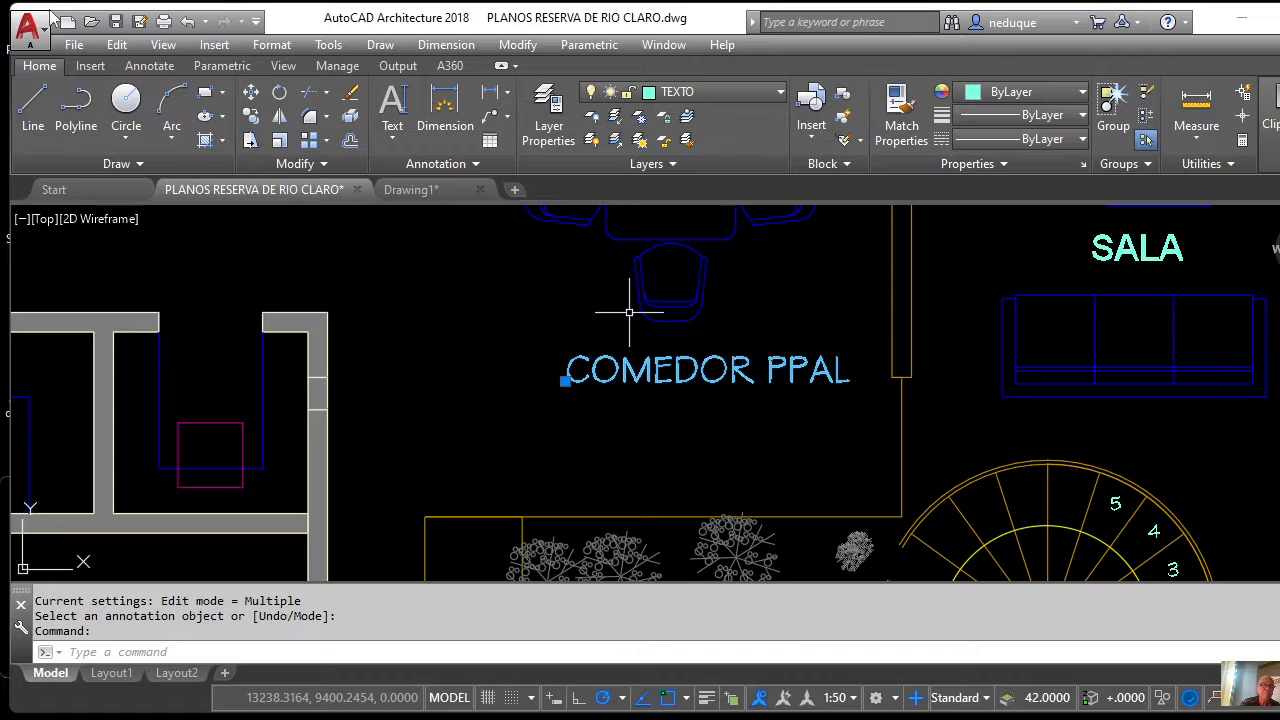
left_click(151, 67)
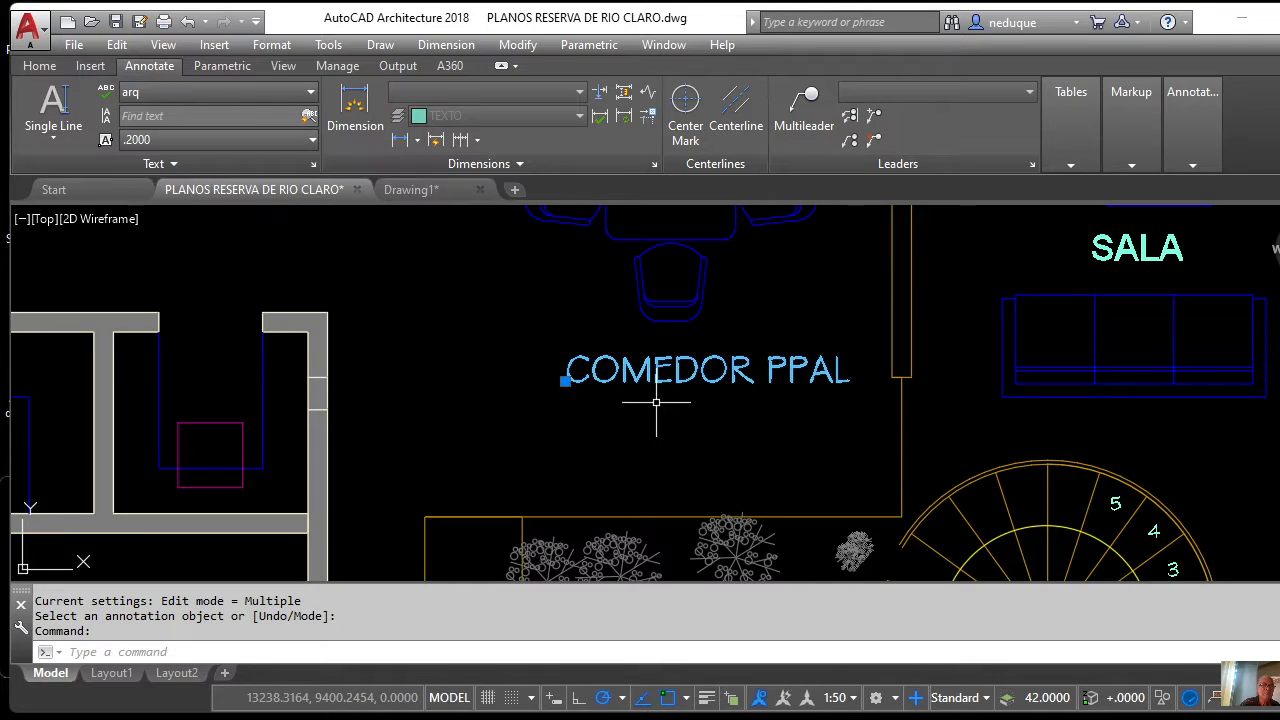
left_click(311, 93)
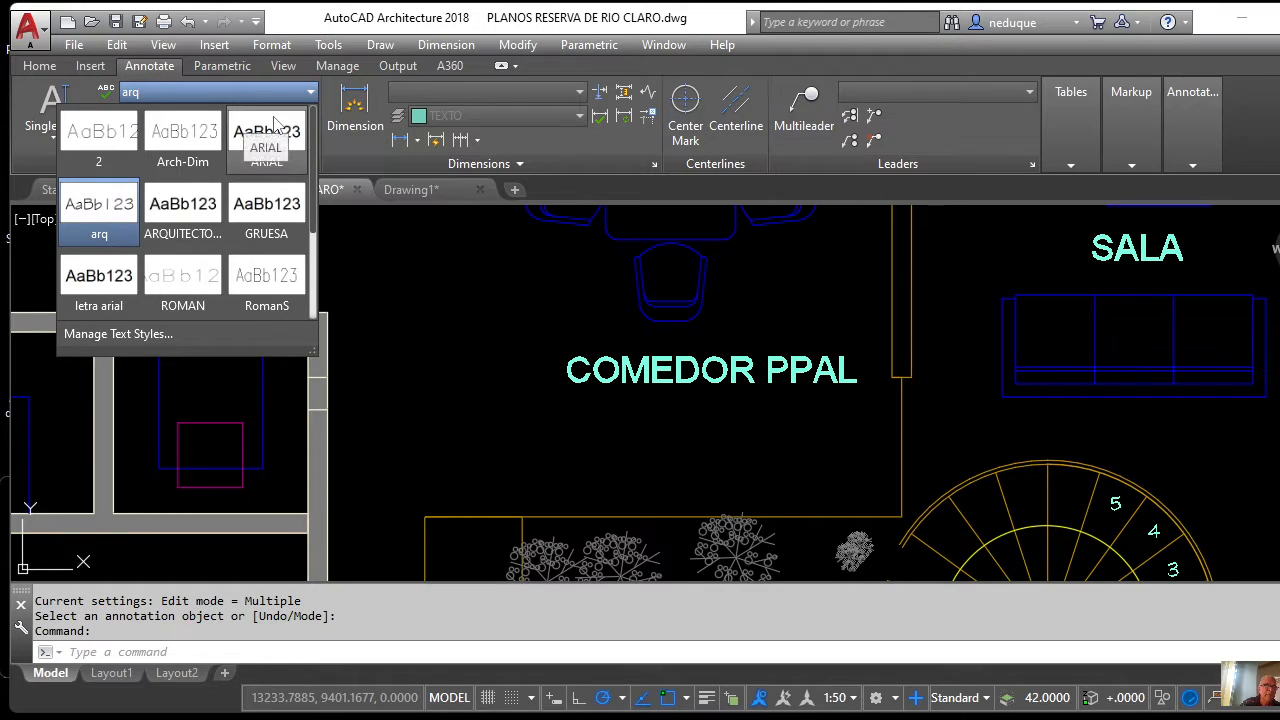
left_click(180, 206)
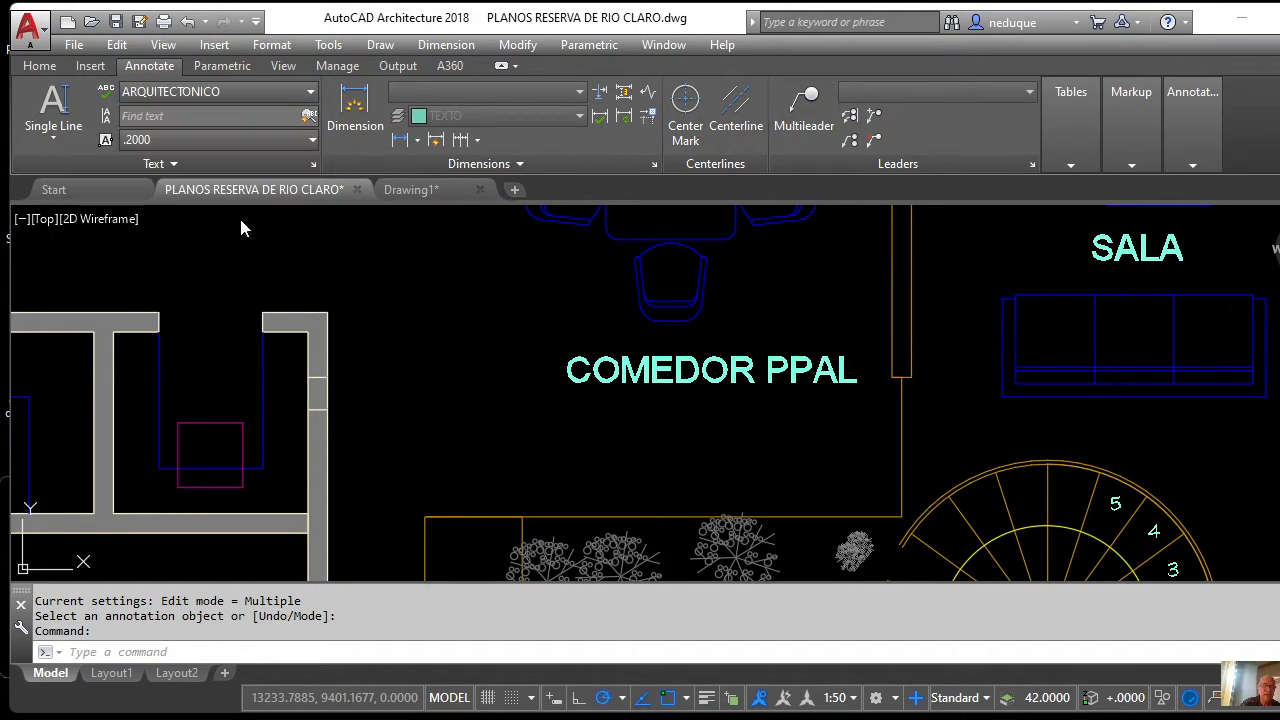
scroll(595, 421, "down", 5)
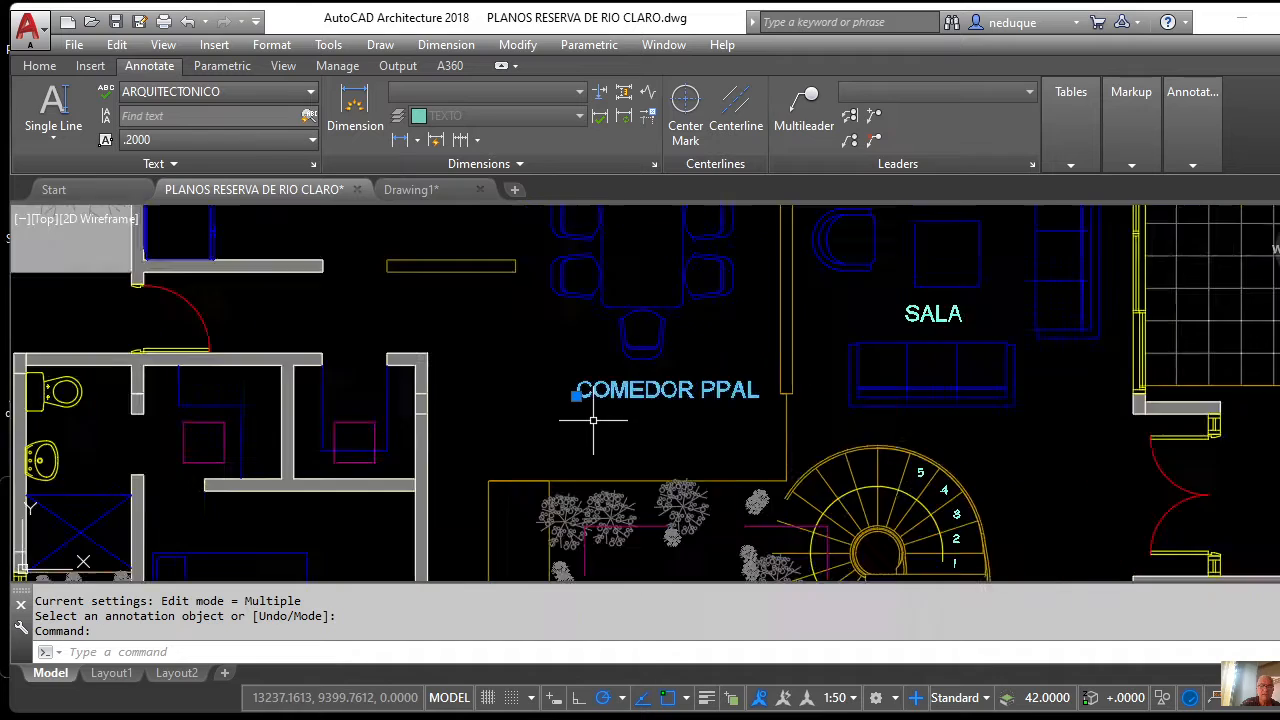
scroll(592, 420, "up", 3)
scroll(592, 420, "down", 4)
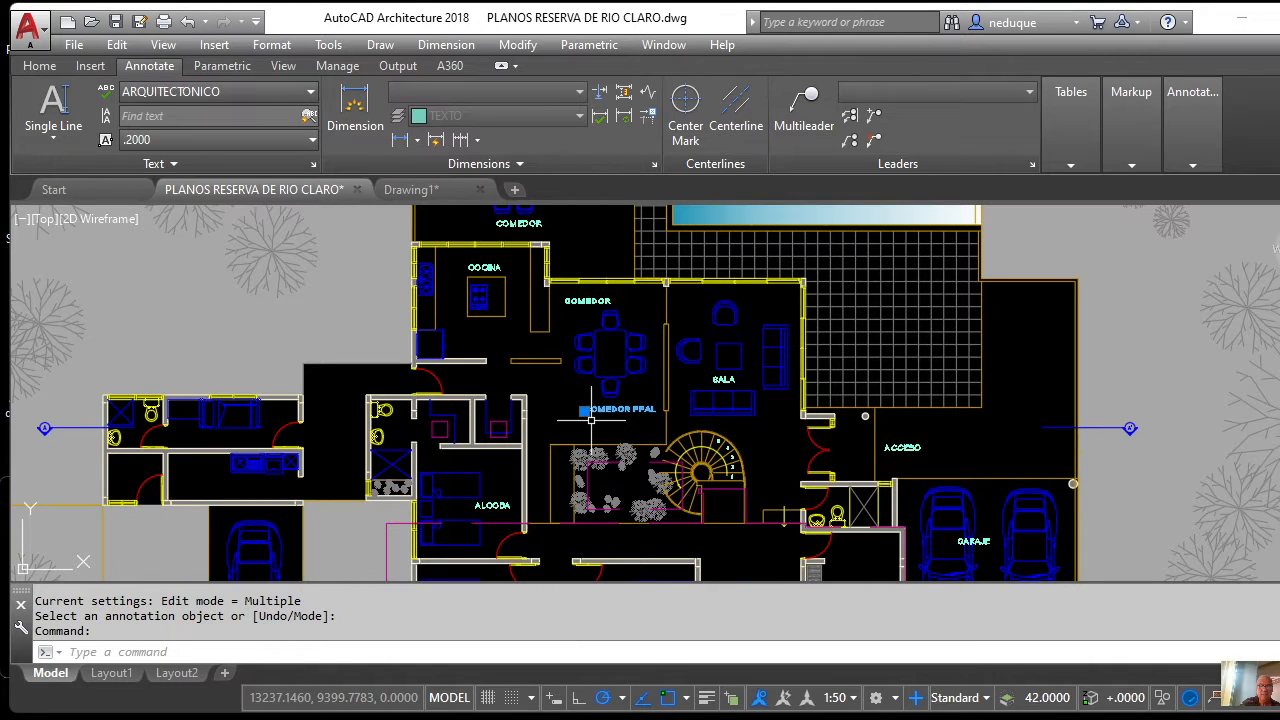
scroll(591, 420, "up", 7)
scroll(588, 290, "down", 5)
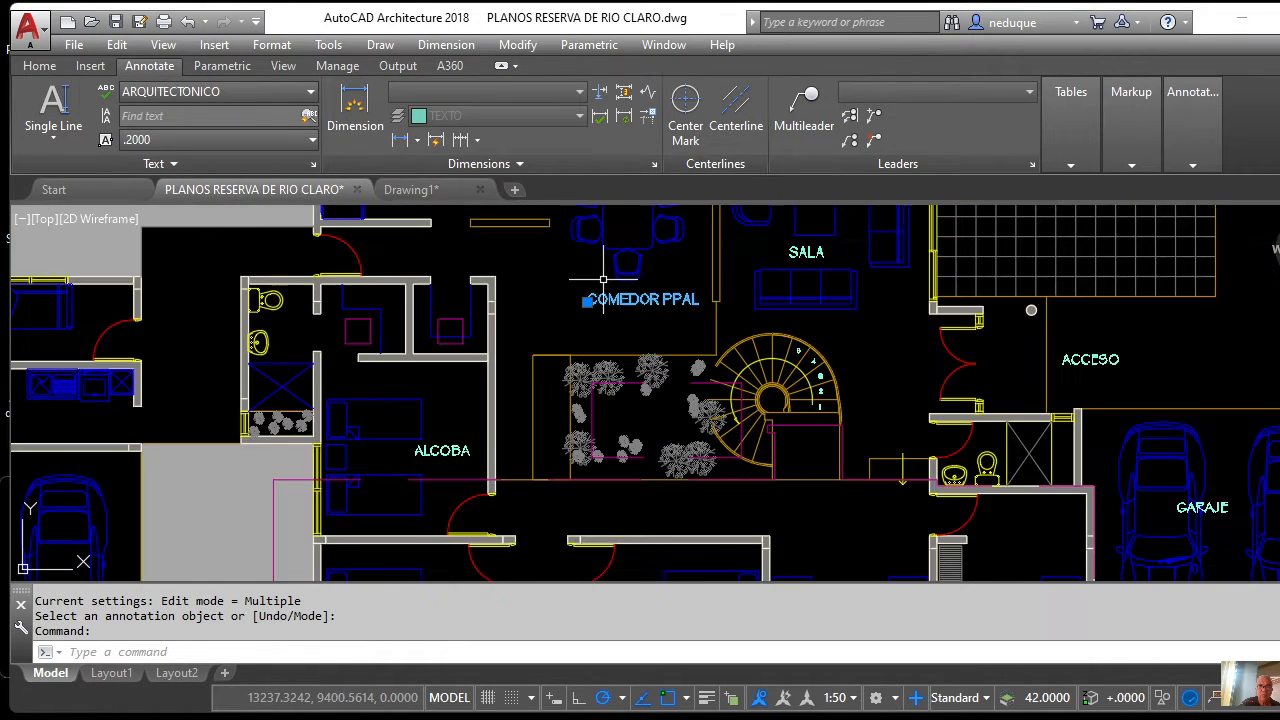
scroll(587, 310, "up", 2)
scroll(586, 320, "up", 2)
scroll(586, 320, "down", 4)
scroll(594, 309, "up", 6)
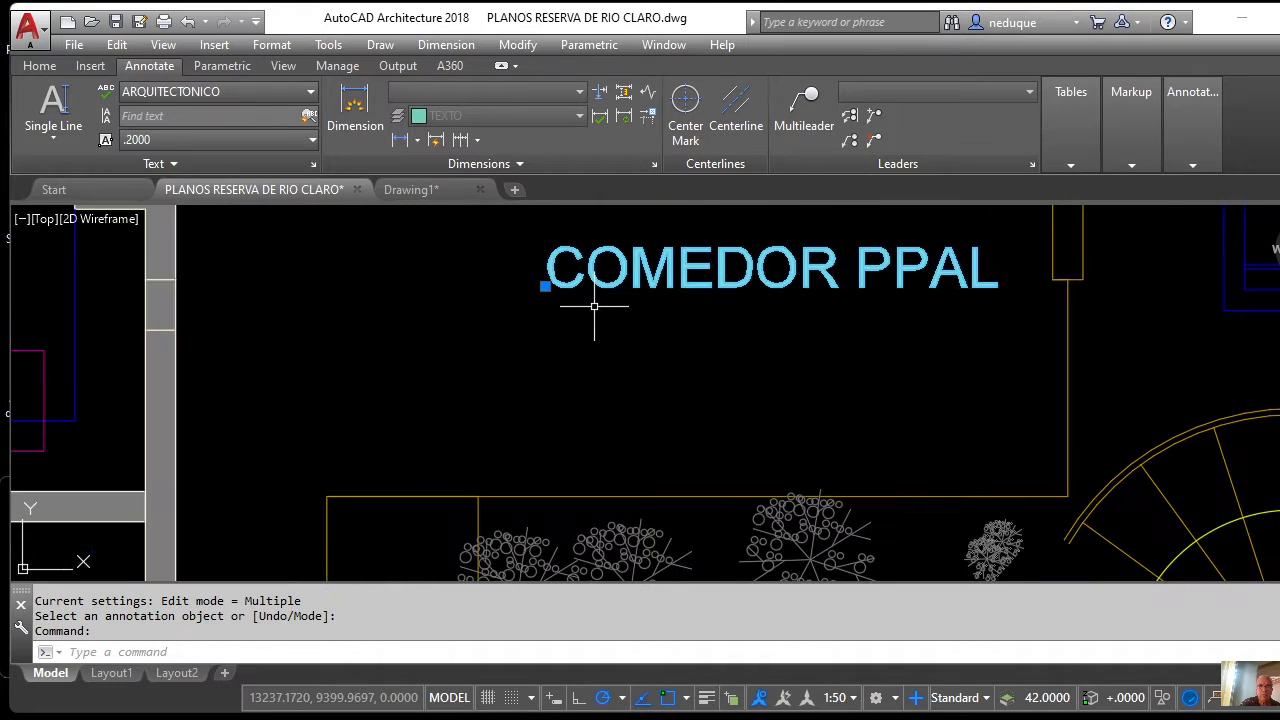
scroll(594, 309, "down", 4)
scroll(578, 298, "down", 2)
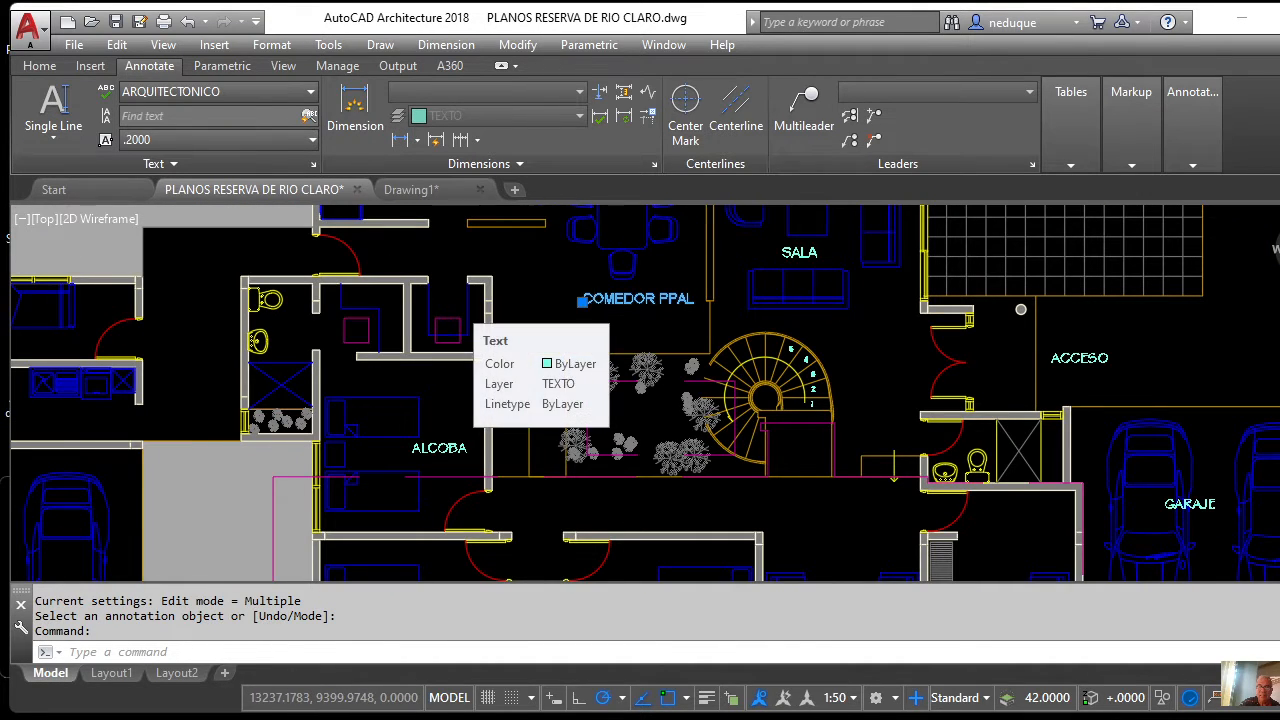
scroll(590, 305, "down", 4)
scroll(590, 305, "up", 5)
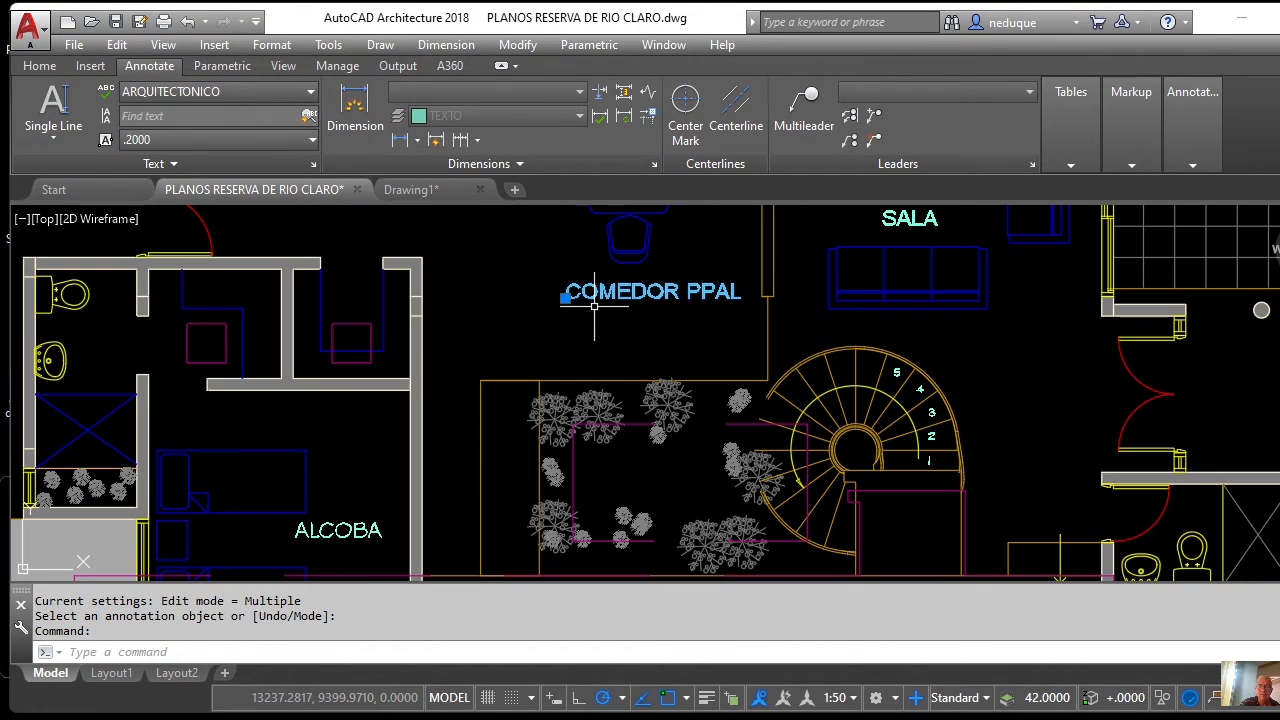
scroll(590, 310, "down", 5)
scroll(594, 337, "up", 5)
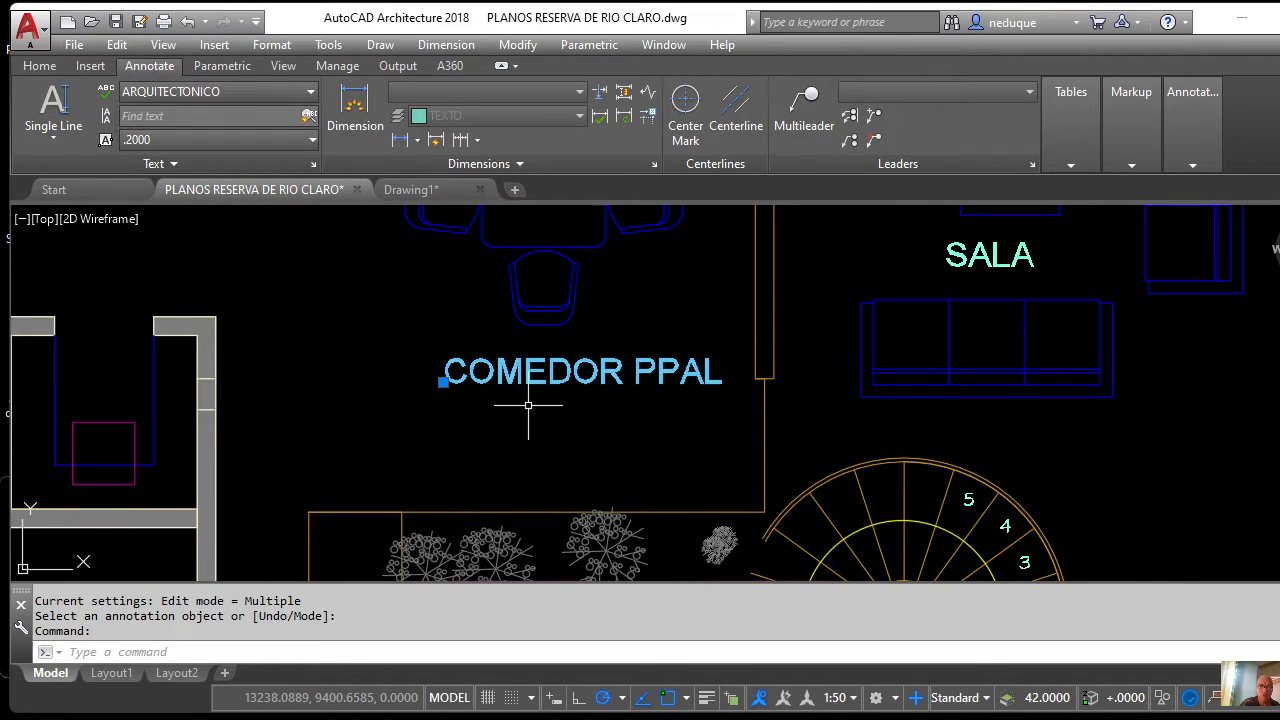
scroll(529, 402, "up", 4)
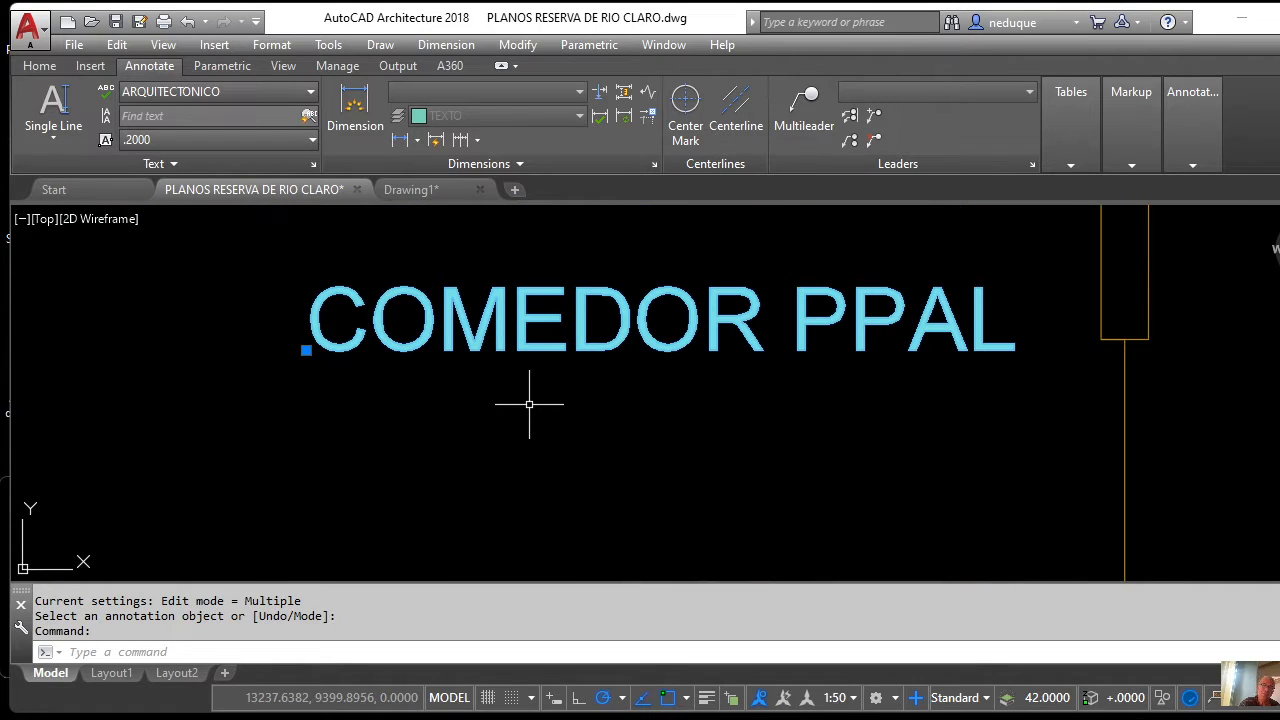
scroll(529, 404, "down", 2)
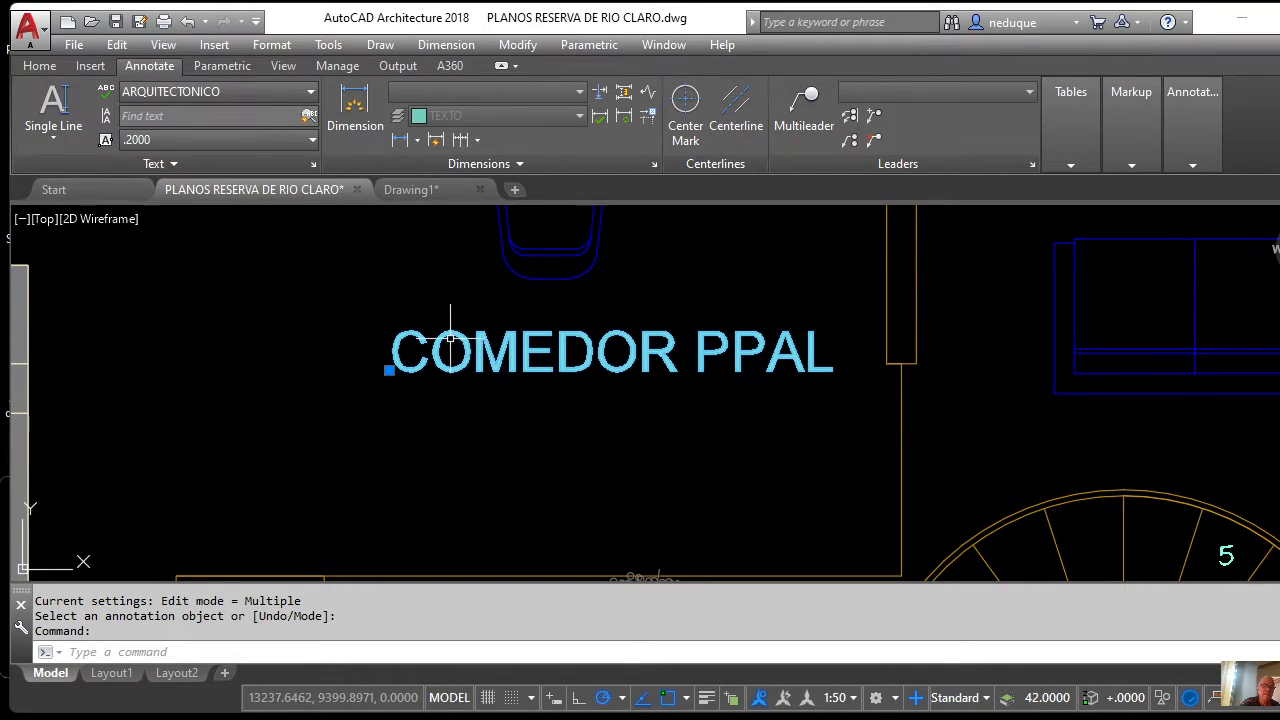
Reselect COMEDOR PPAL and choose .1000 from the Text Height list.
key("Escape")
key("Escape")
key("Escape")
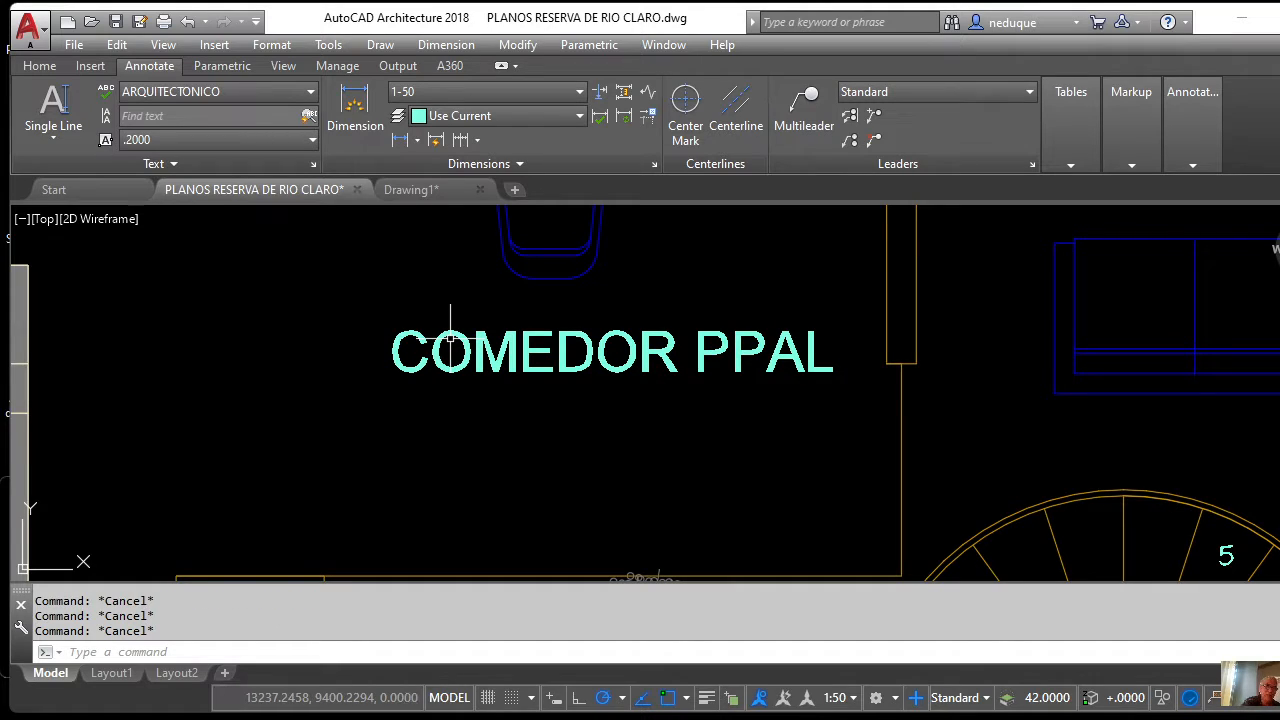
left_click(450, 340)
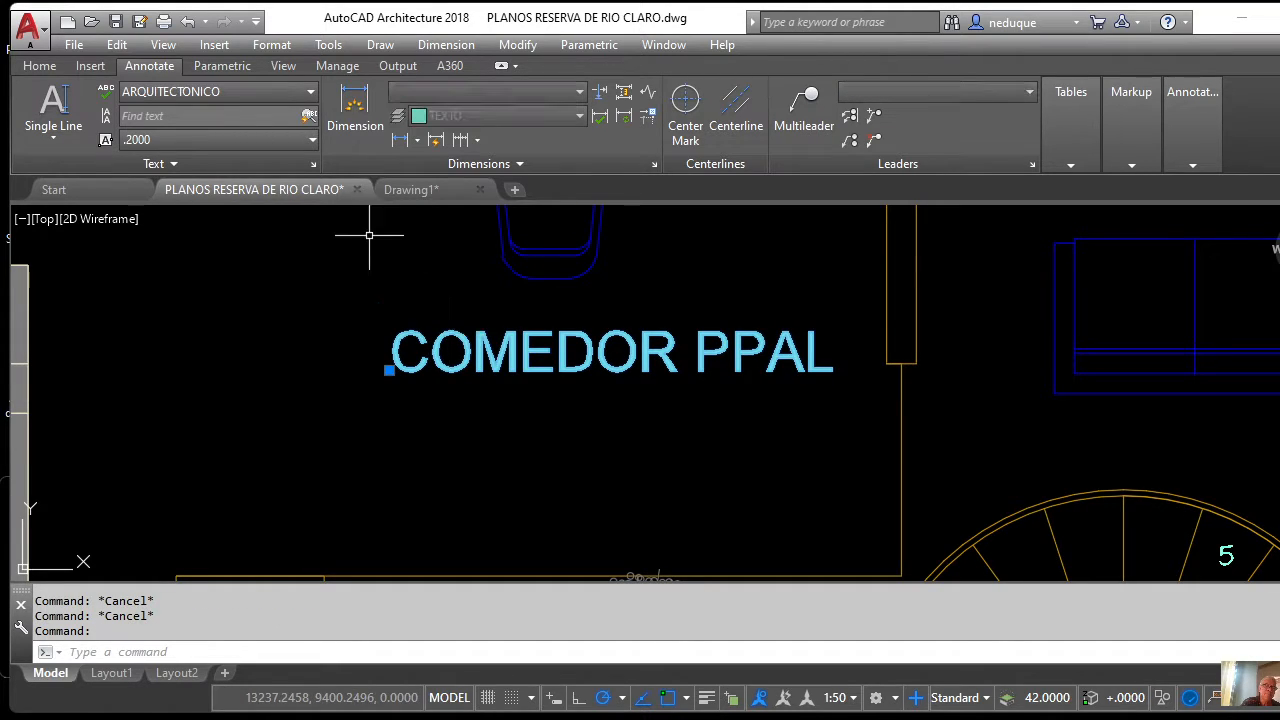
left_click(311, 142)
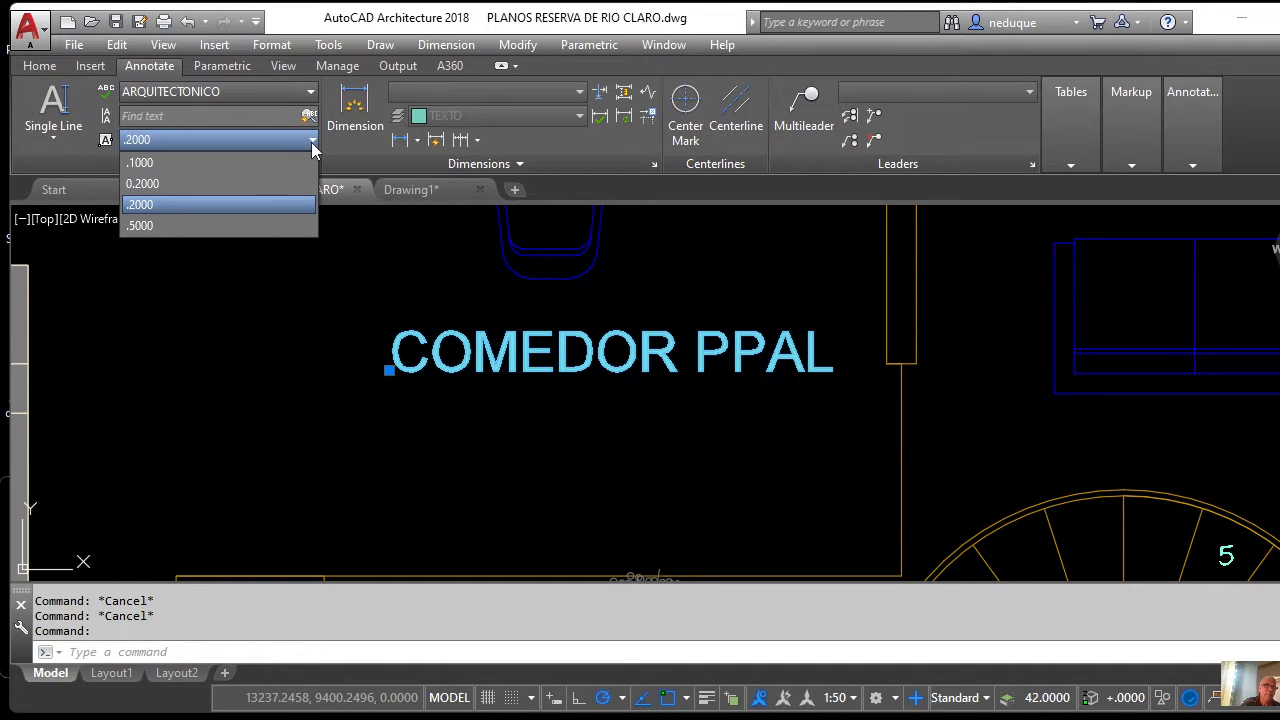
left_click(141, 163)
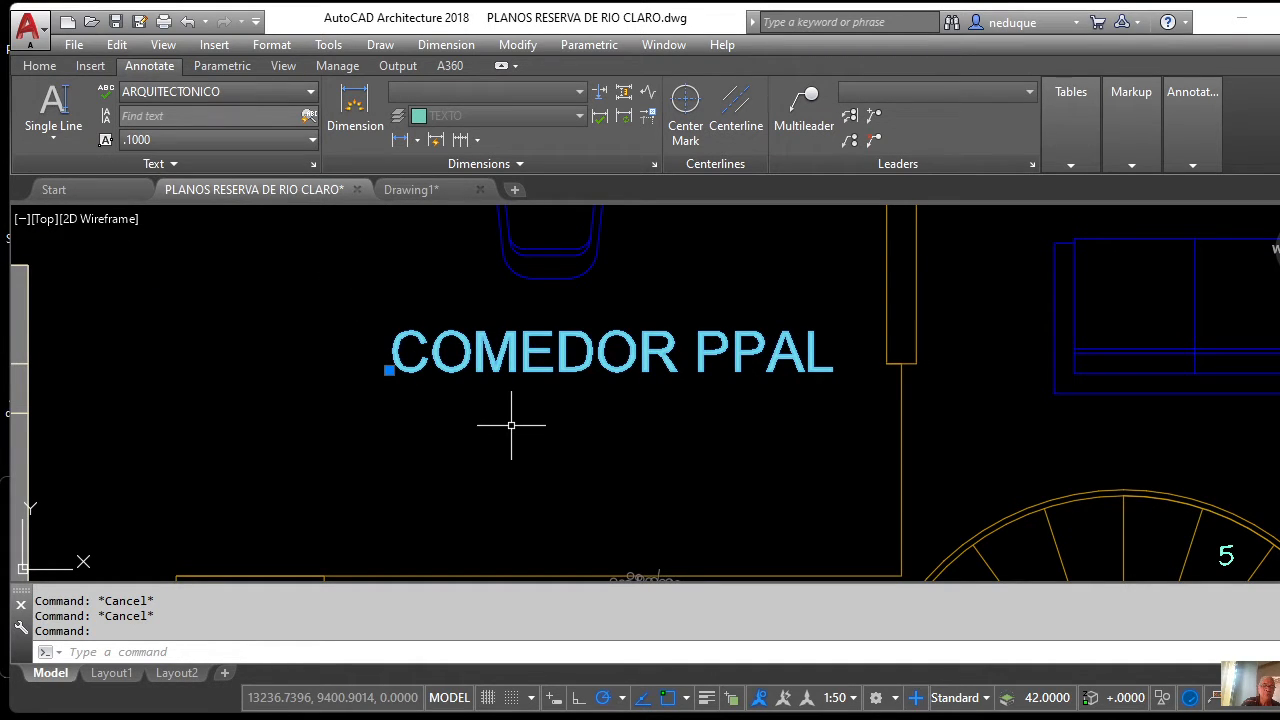
Set COMEDOR PPAL's text height to .1 in its Properties palette.
right_click(471, 345)
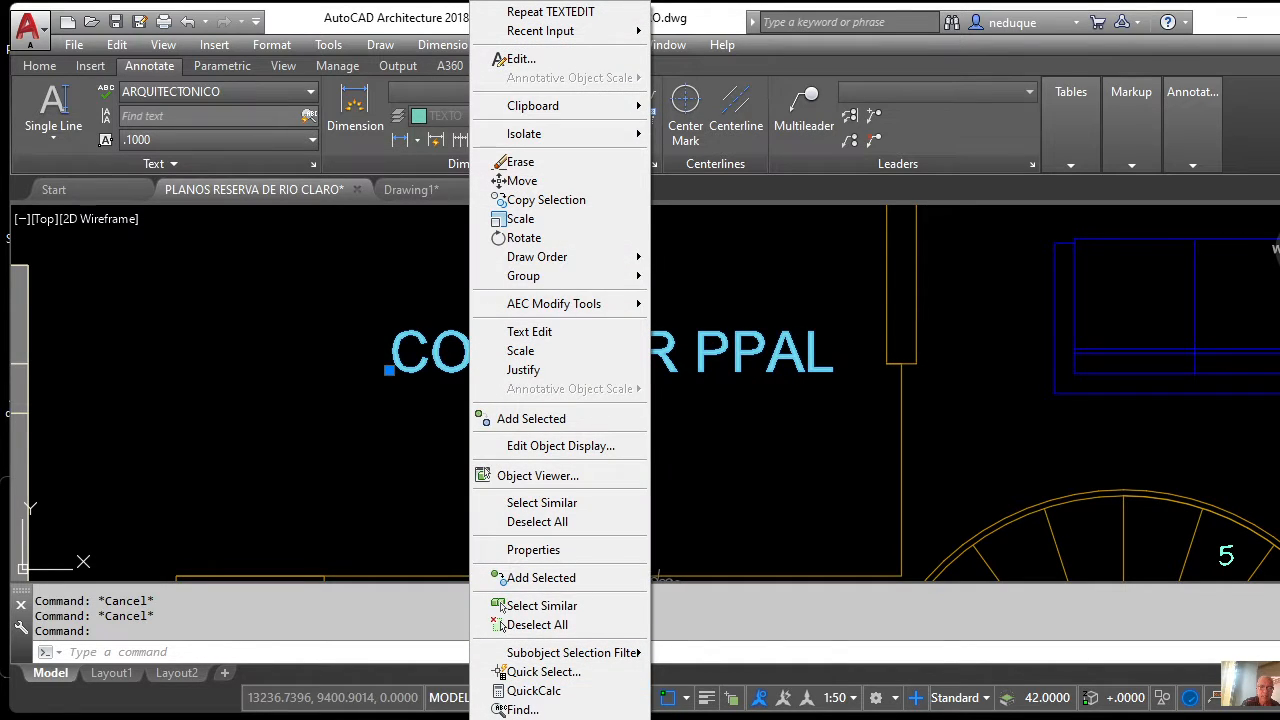
left_click(533, 549)
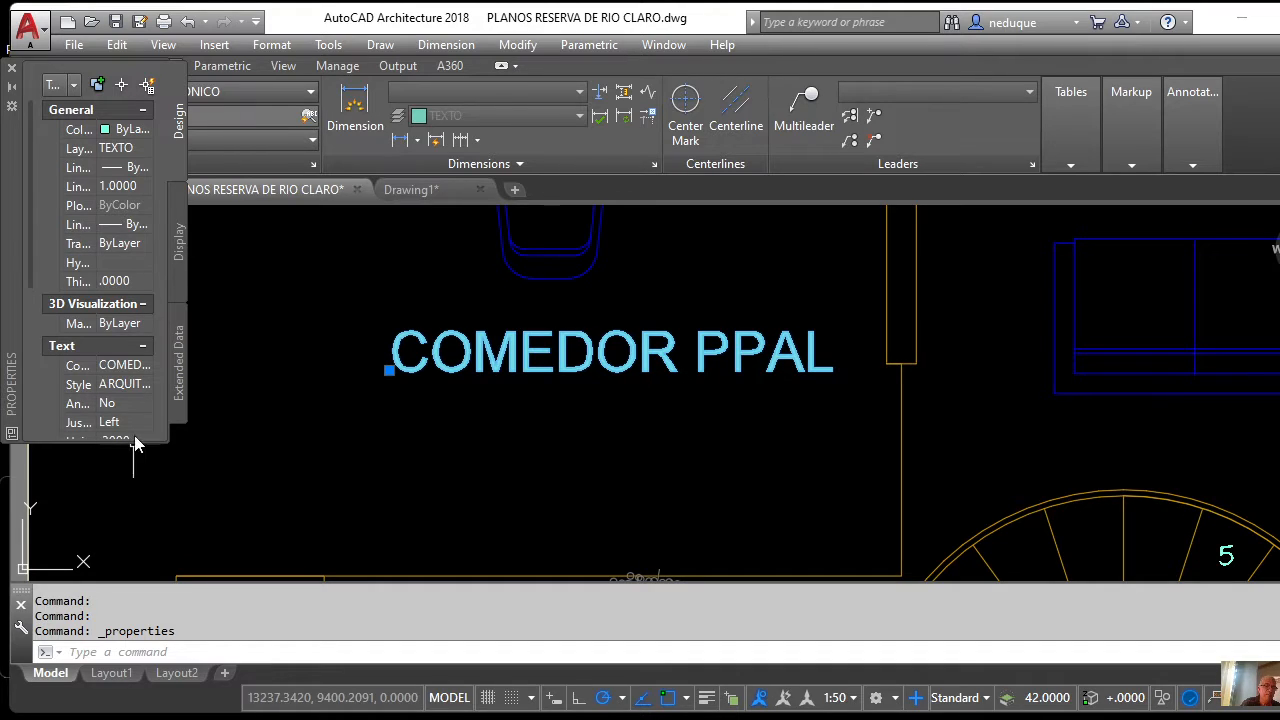
left_click_drag(128, 447, 211, 366)
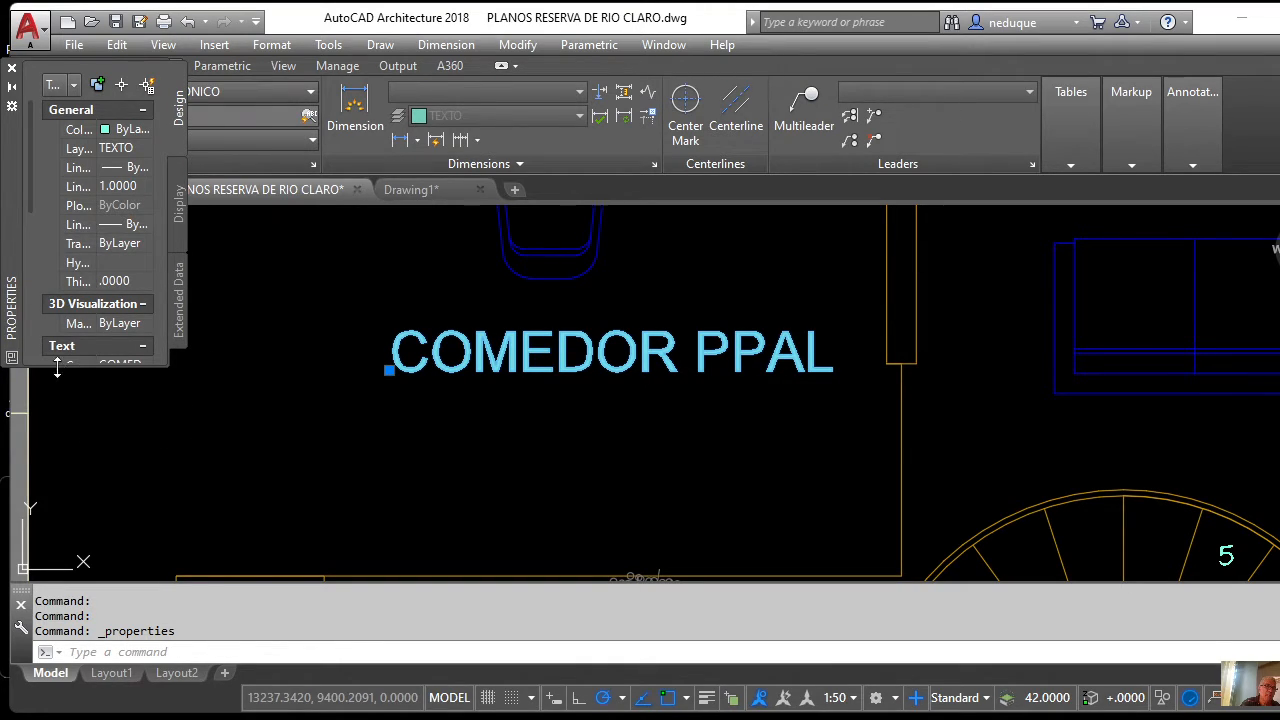
left_click_drag(58, 375, 52, 576)
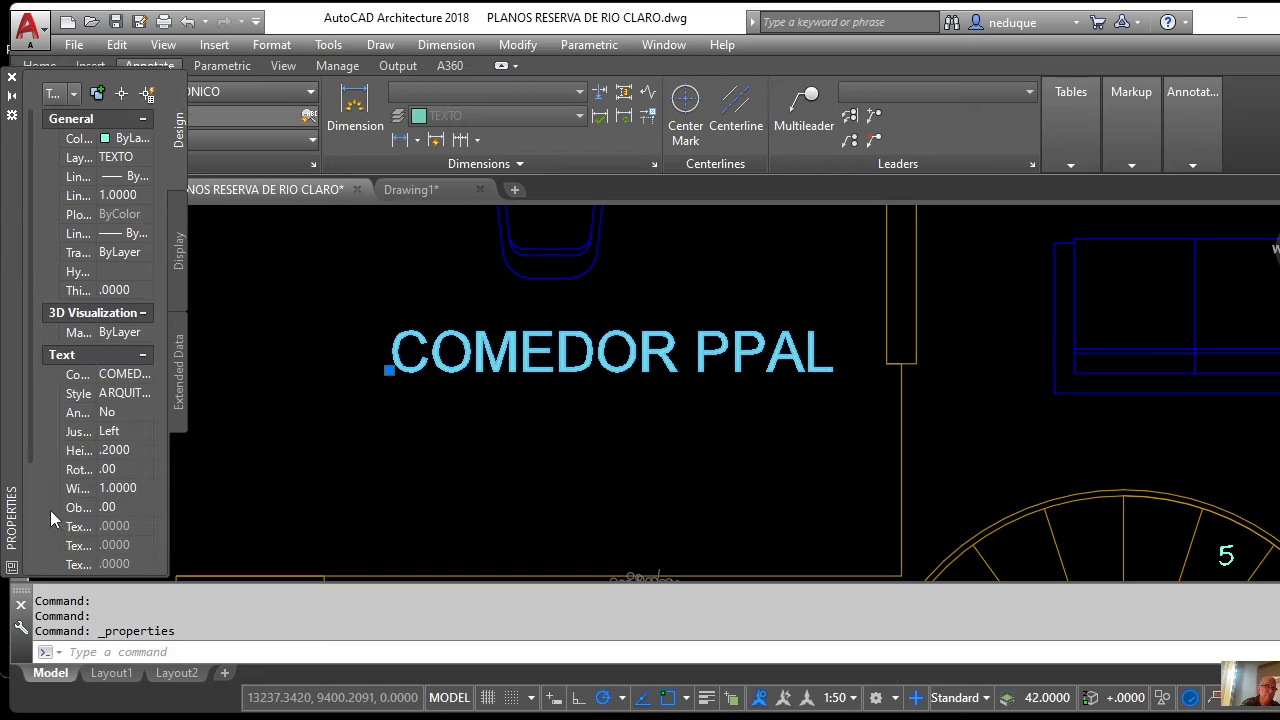
left_click(42, 485)
left_click(131, 395)
left_click(120, 451)
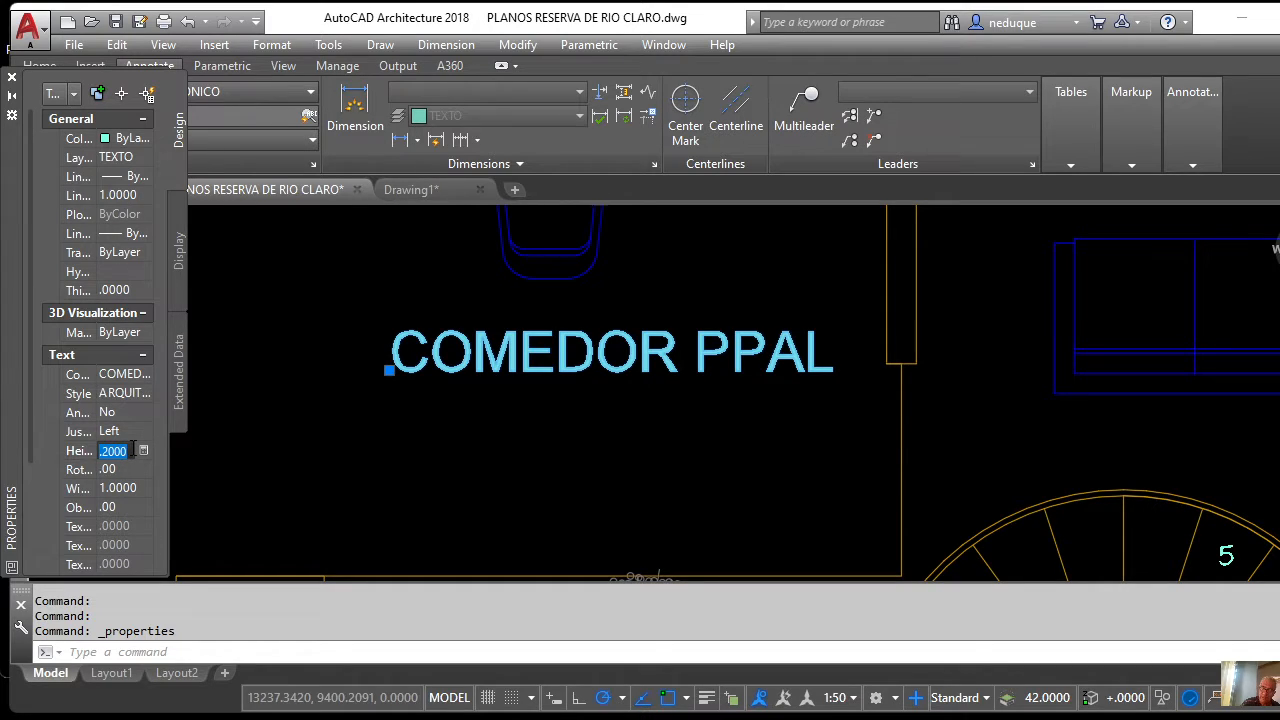
type(".1")
key("Tab")
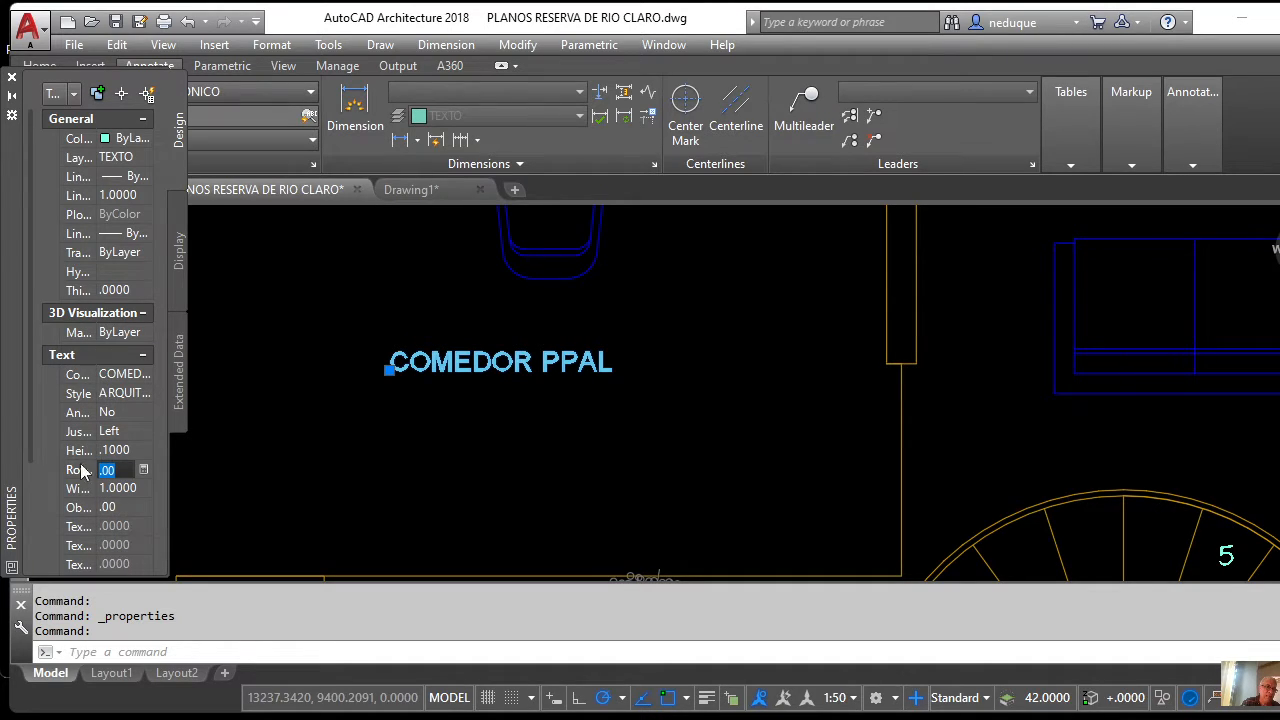
left_click_drag(29, 365, 22, 71)
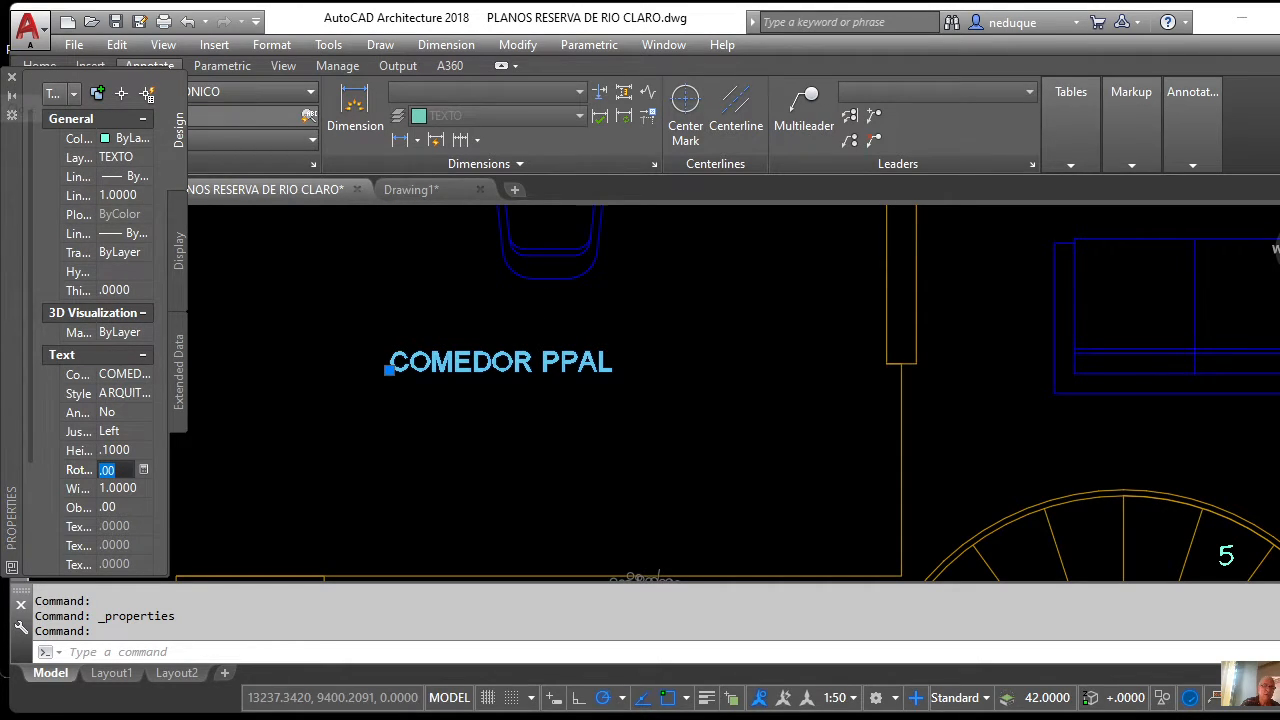
scroll(377, 411, "down", 3)
scroll(541, 378, "down", 3)
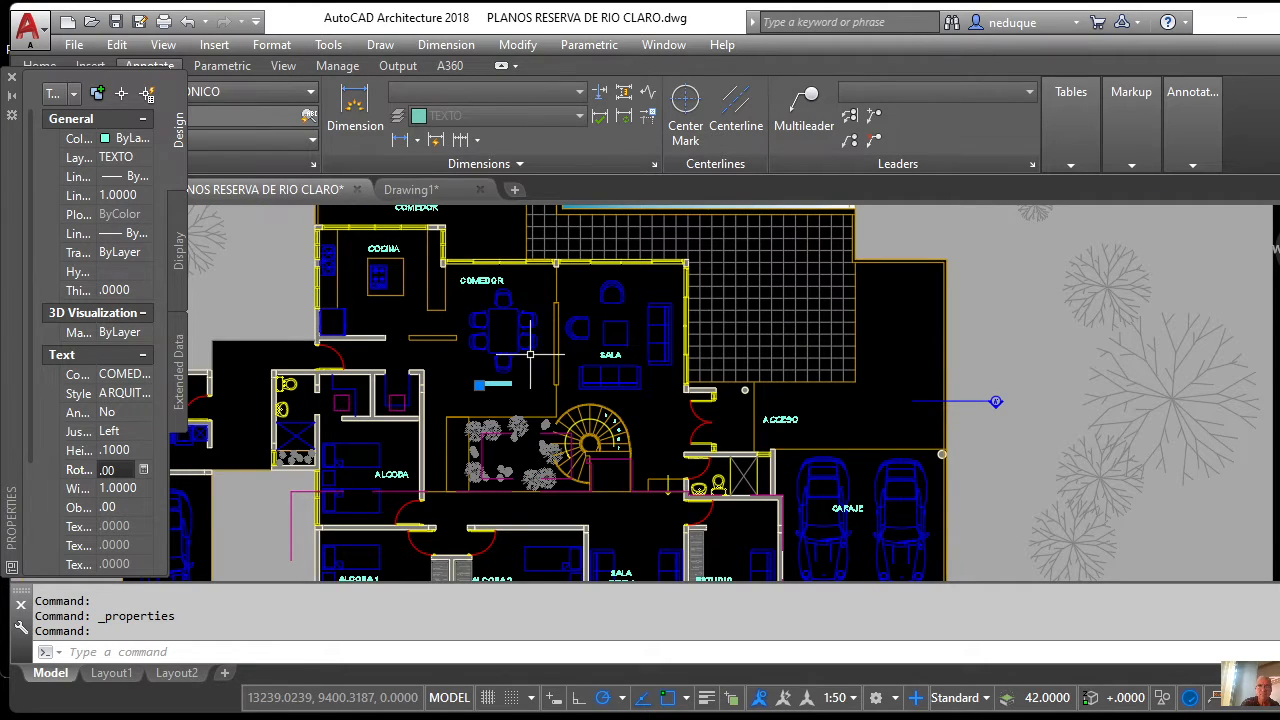
scroll(541, 378, "down", 2)
scroll(530, 381, "up", 4)
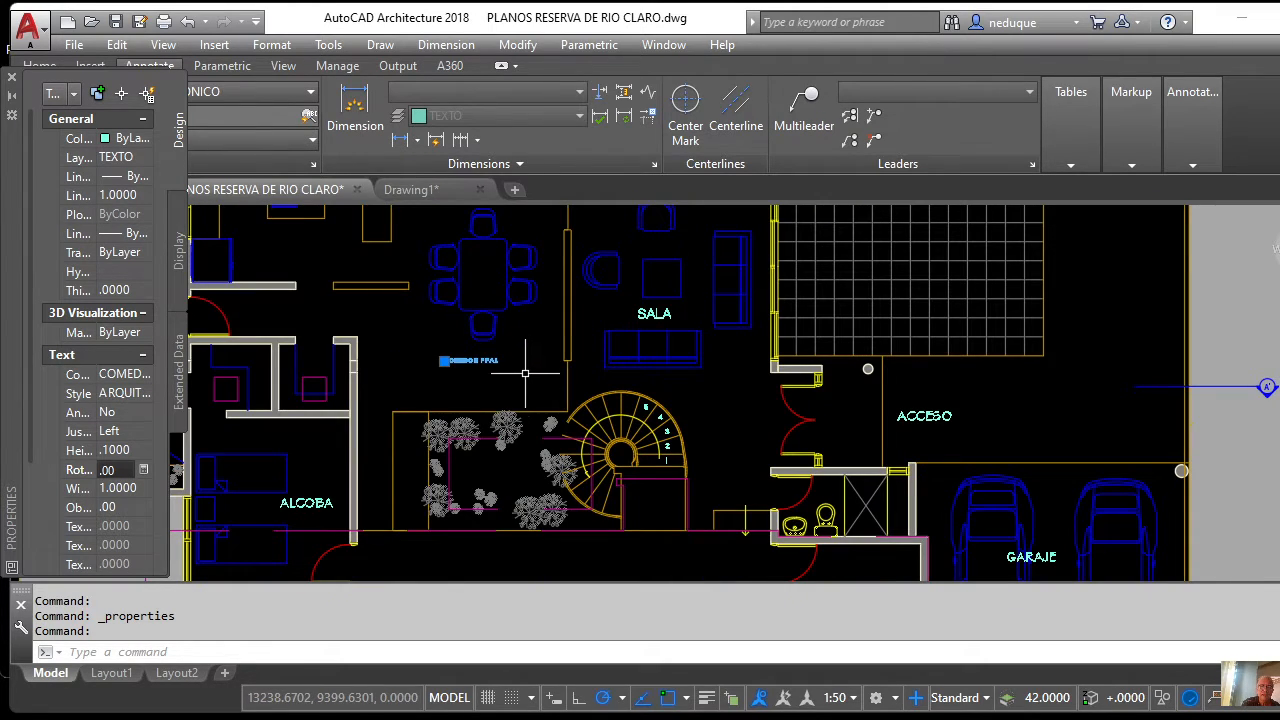
scroll(522, 322, "up", 3)
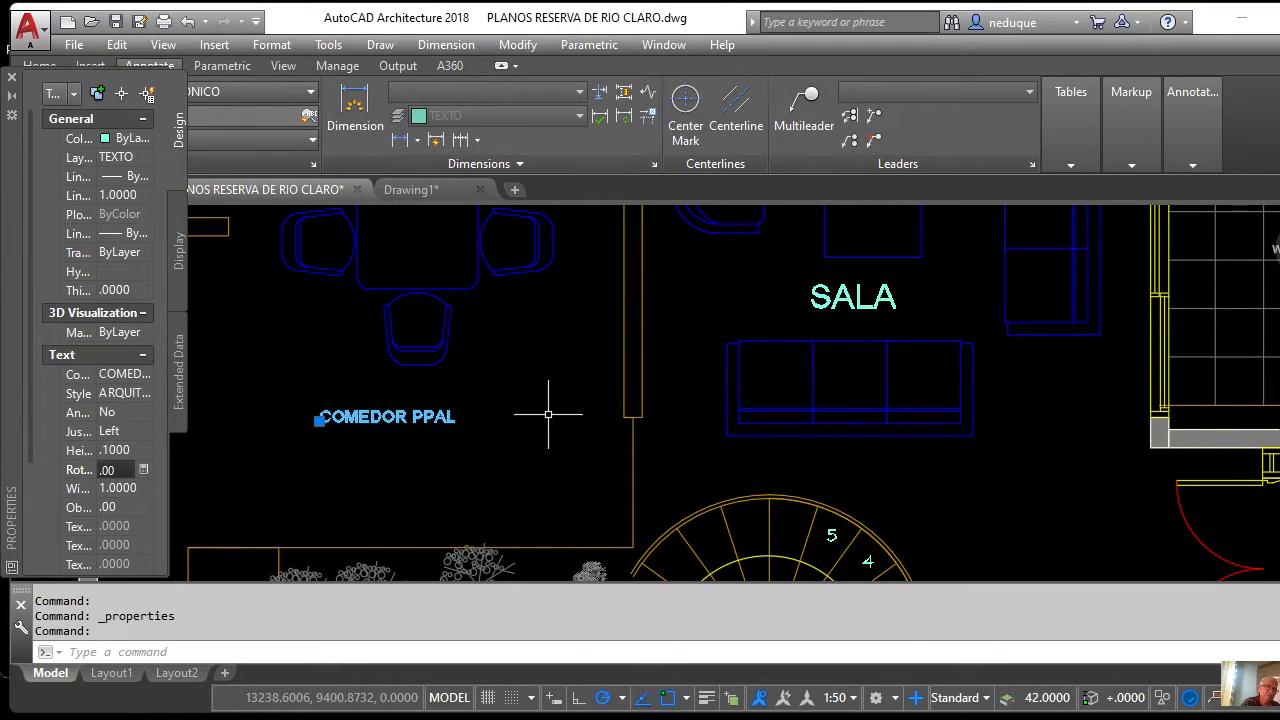
key("Escape")
key("Escape")
key("Escape")
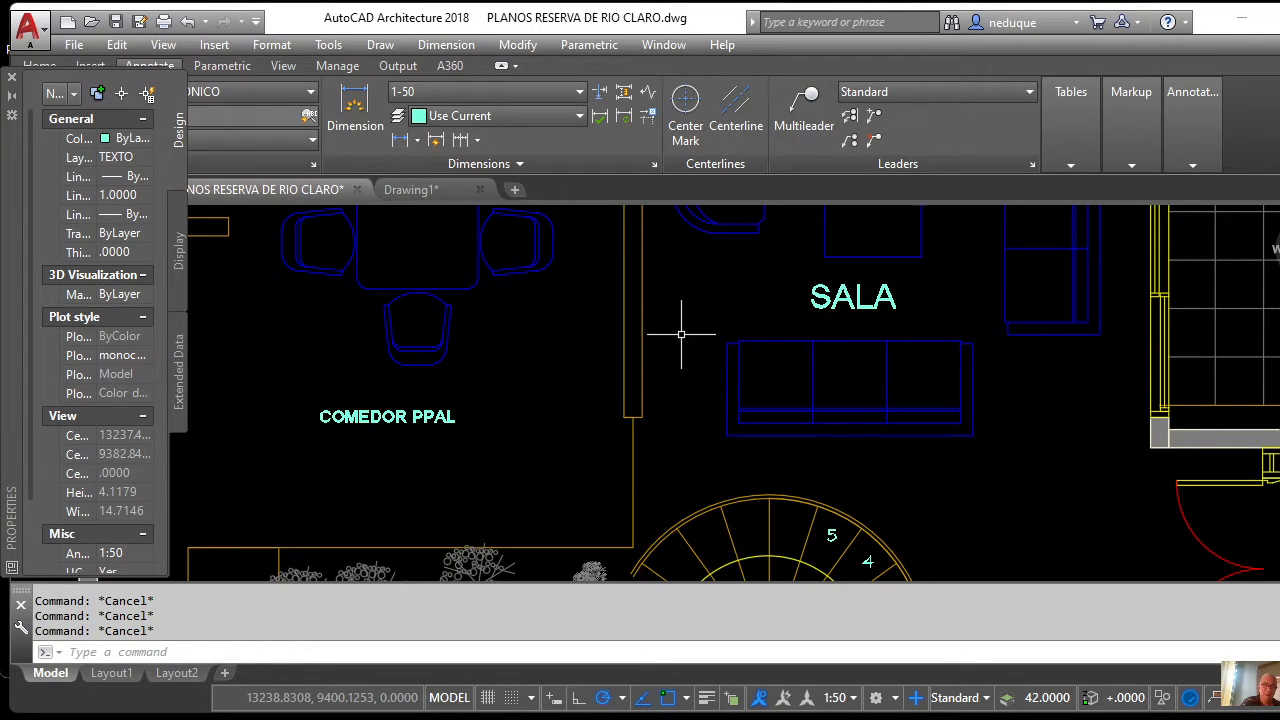
Run MATCHPROP (MA) with SALA as the source and COMEDOR PPAL as the destination.
type("MA")
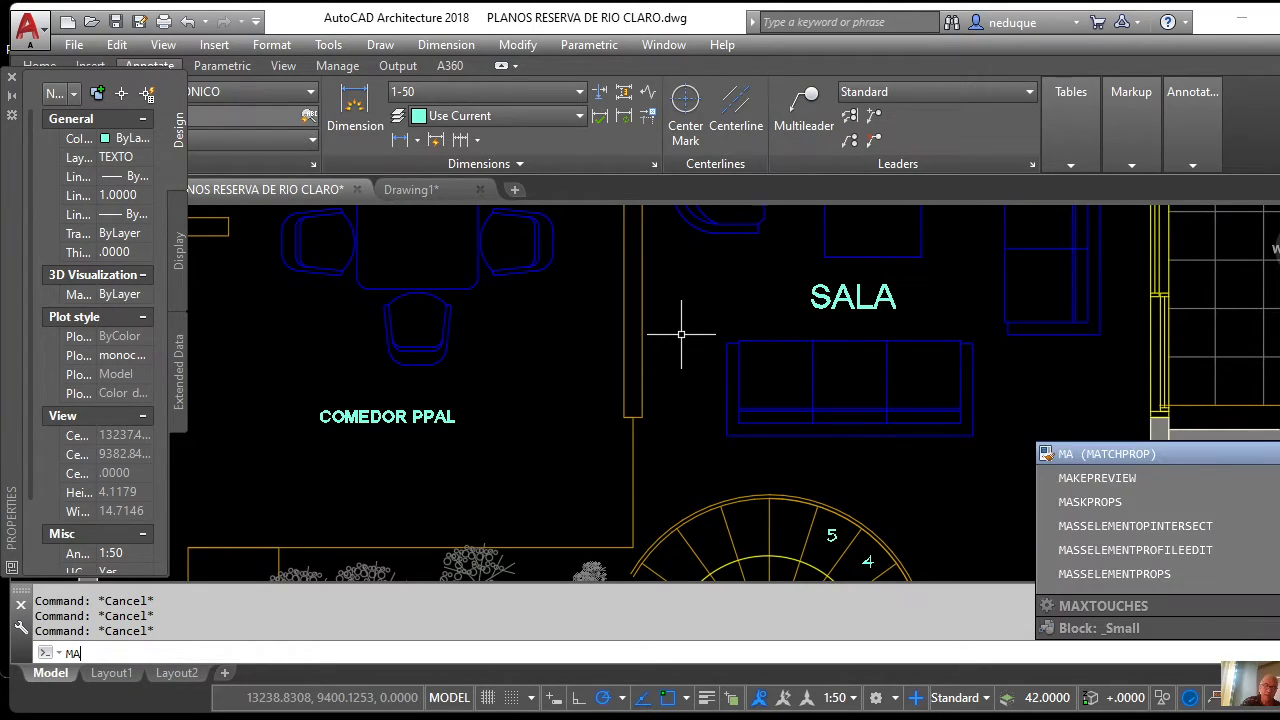
key("Return")
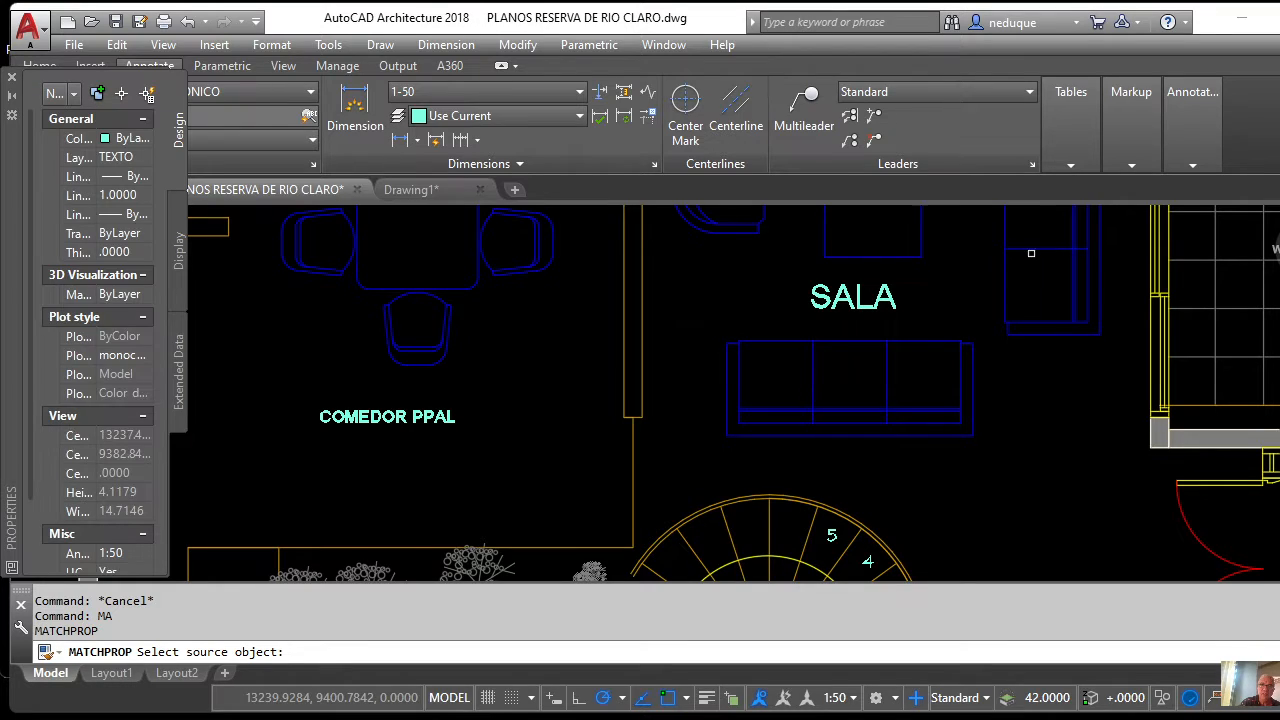
left_click(828, 290)
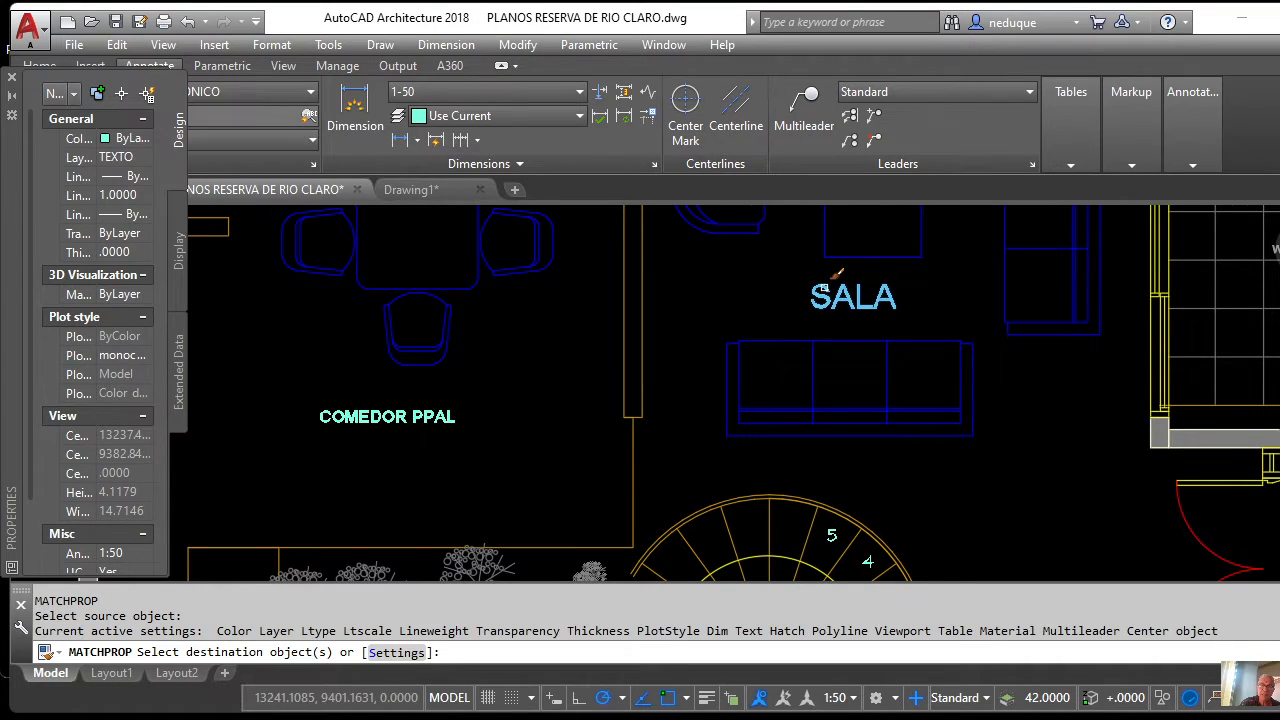
left_click(457, 414)
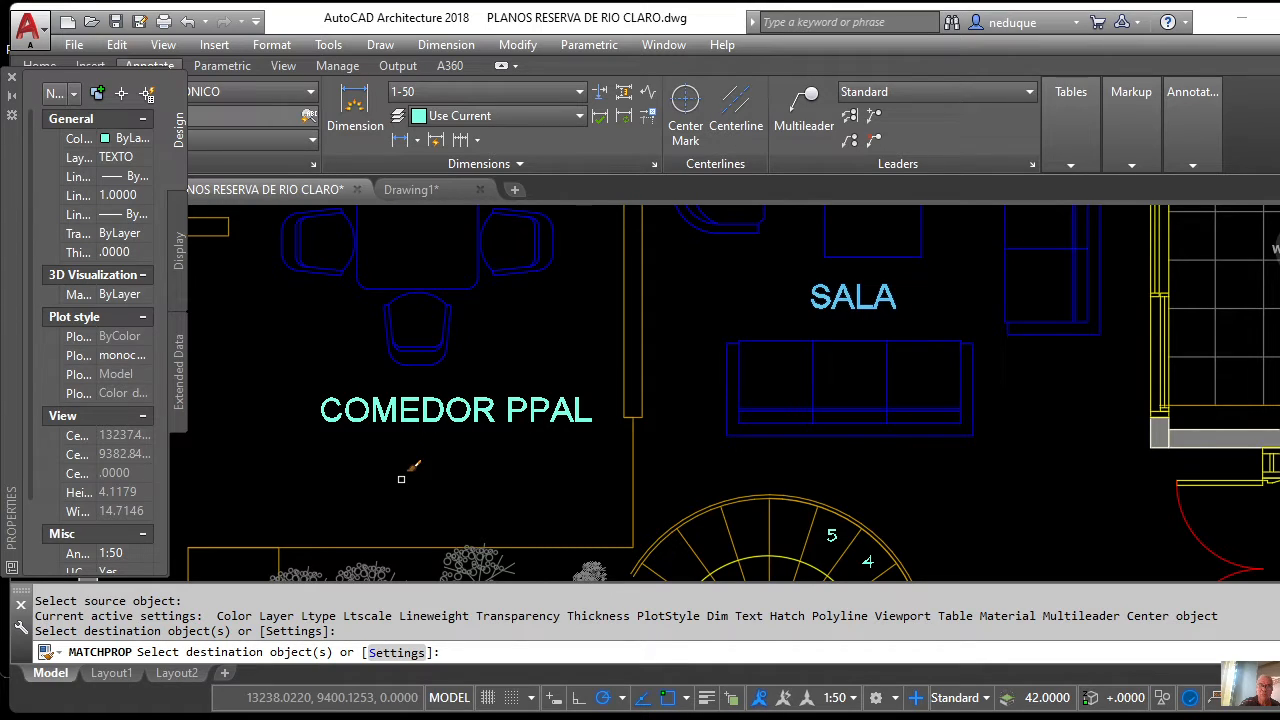
key("Return")
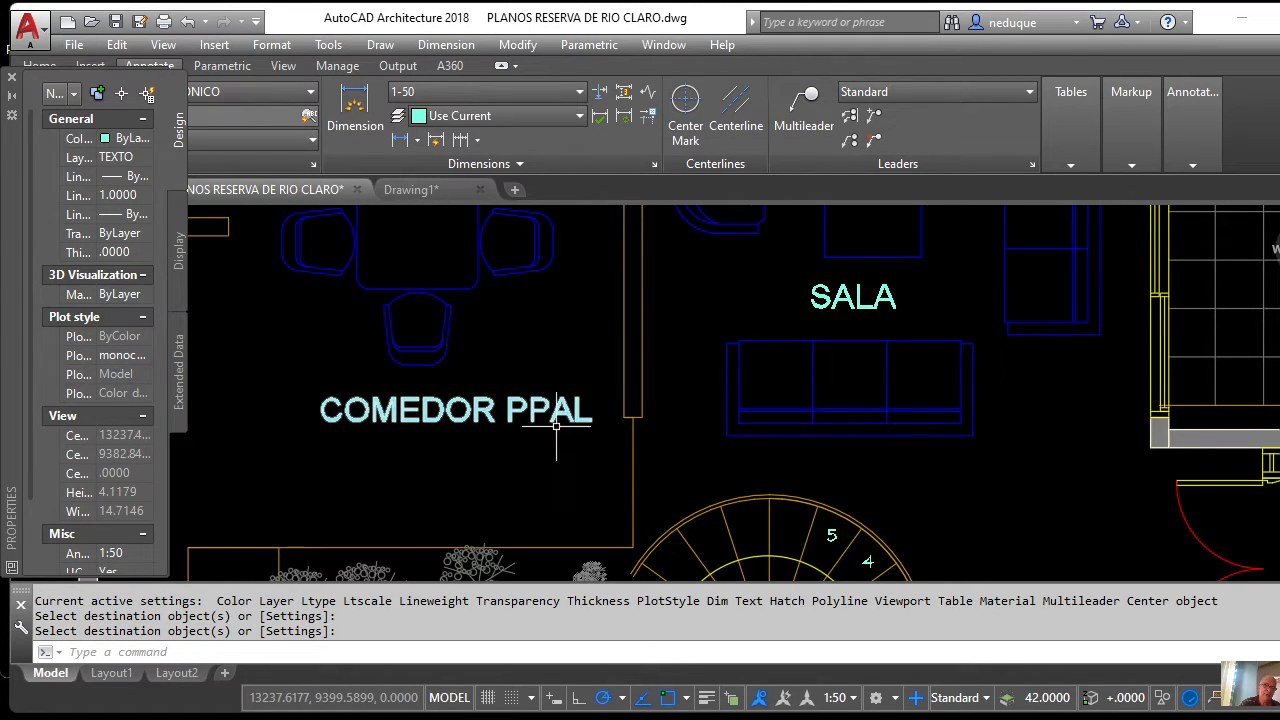
Erase the old PLANTA PRIMER PISO title with a crossing window and close the Properties palette.
scroll(545, 366, "down", 10)
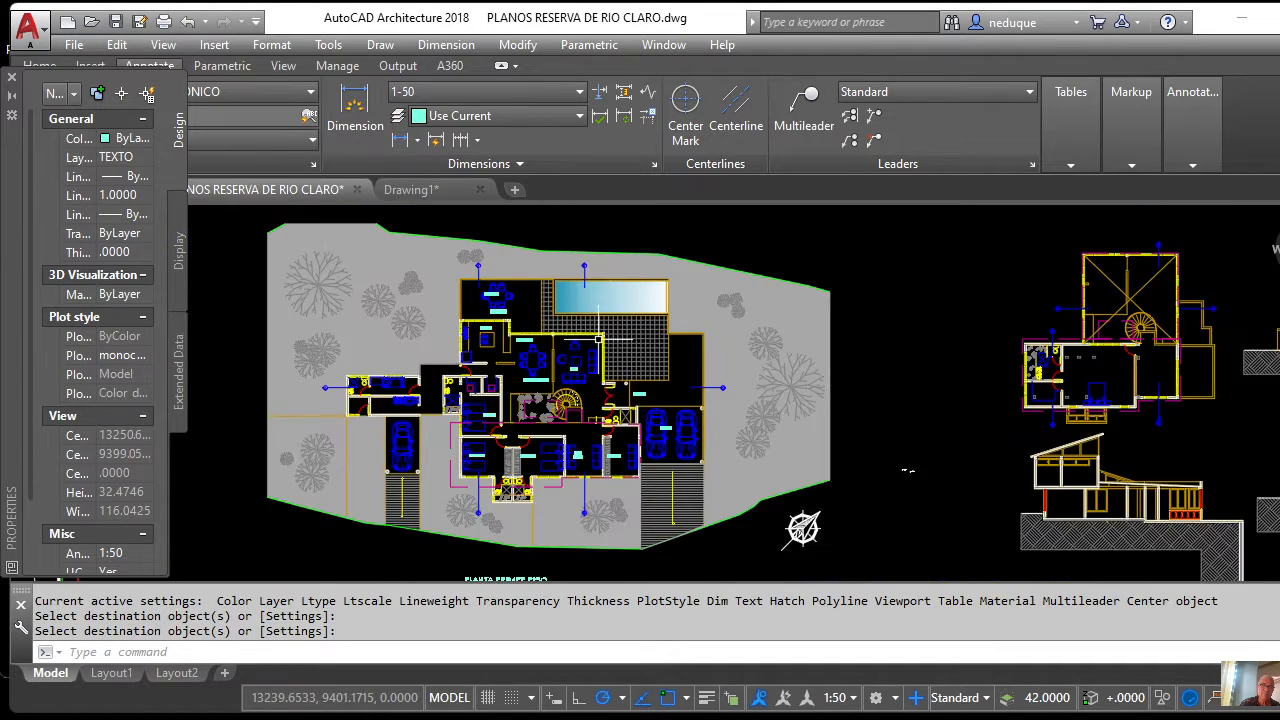
scroll(580, 304, "up", 5)
scroll(460, 365, "down", 3)
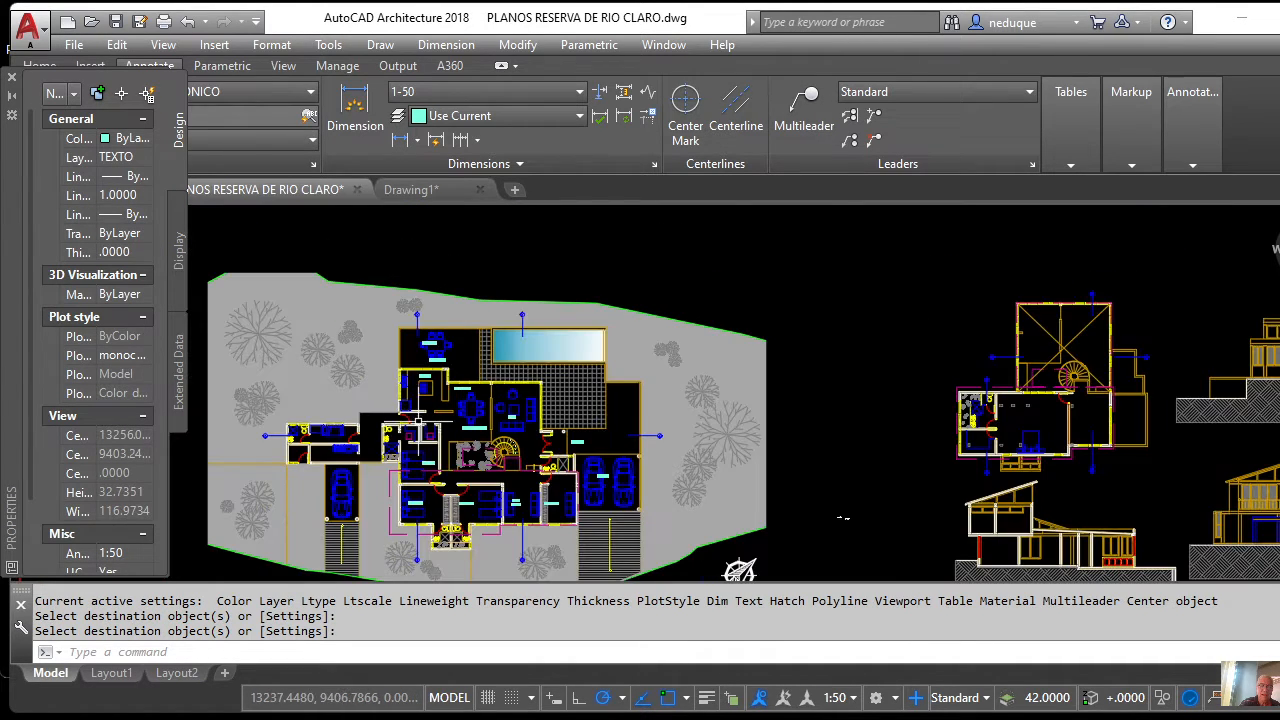
scroll(418, 440, "up", 4)
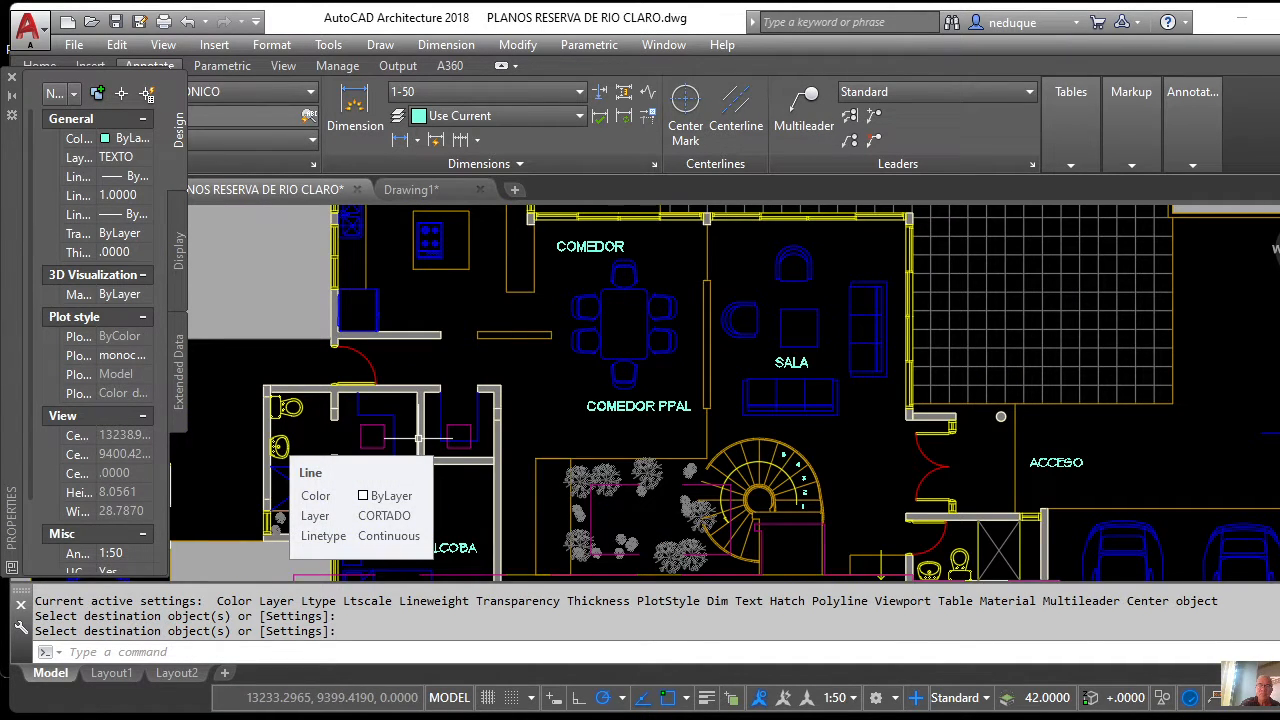
scroll(494, 363, "down", 5)
scroll(626, 373, "up", 5)
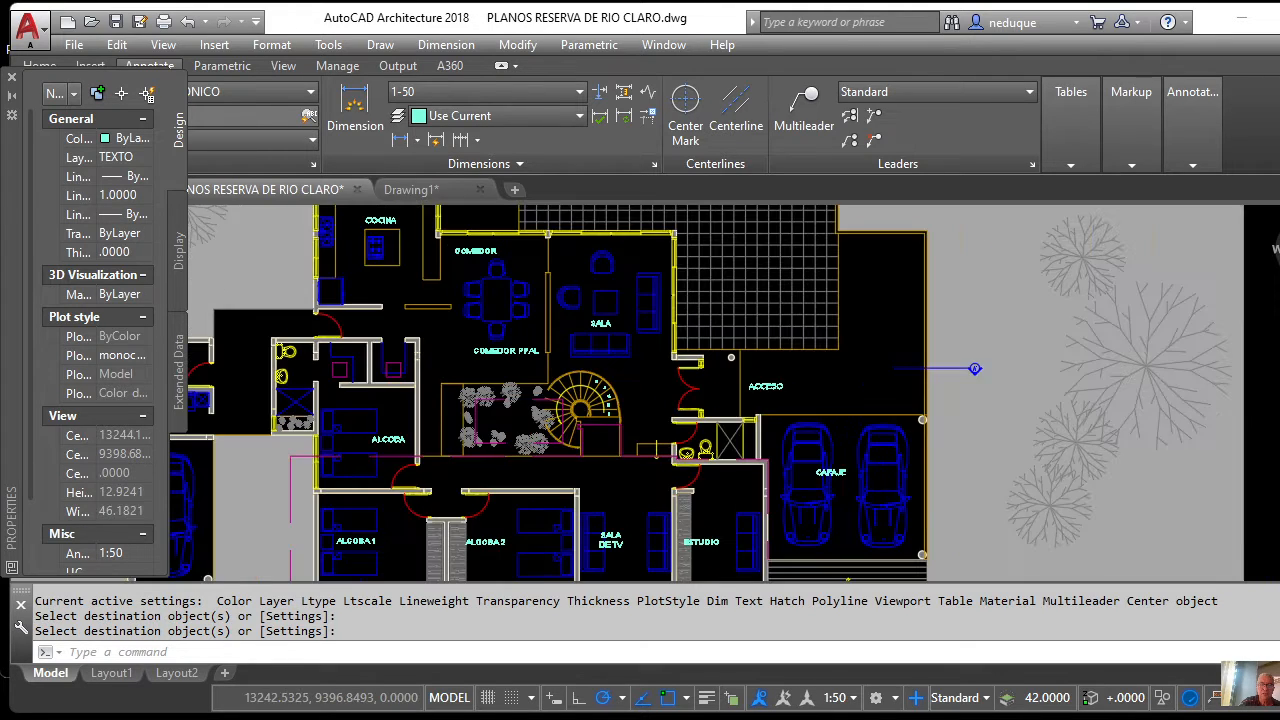
scroll(626, 373, "down", 5)
scroll(626, 360, "up", 2)
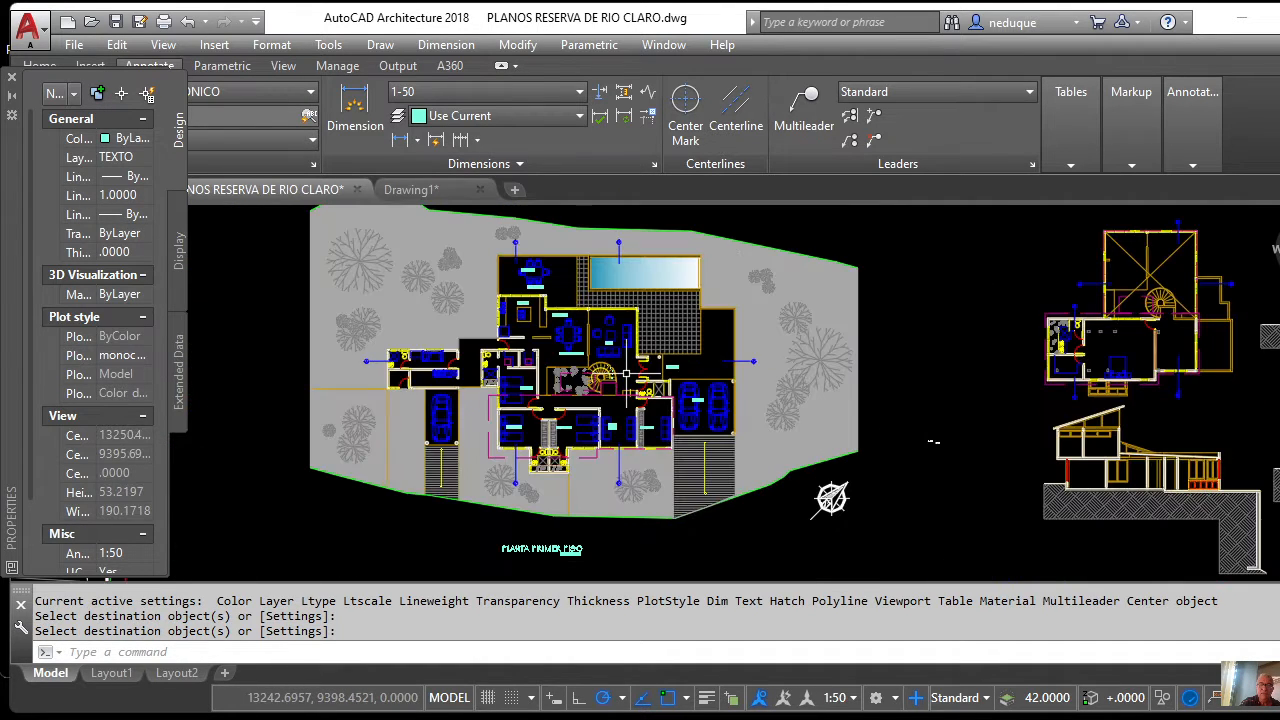
scroll(626, 351, "down", 3)
scroll(629, 409, "up", 5)
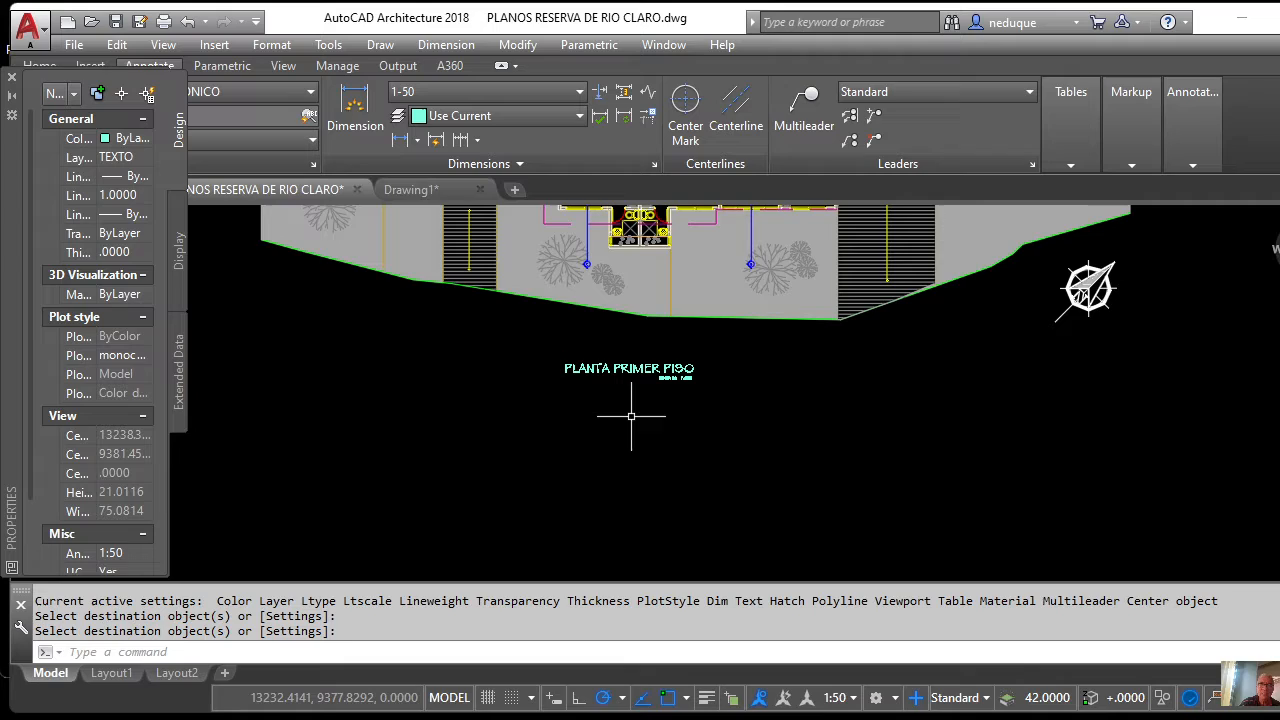
left_click(714, 398)
left_click(545, 352)
key("Delete")
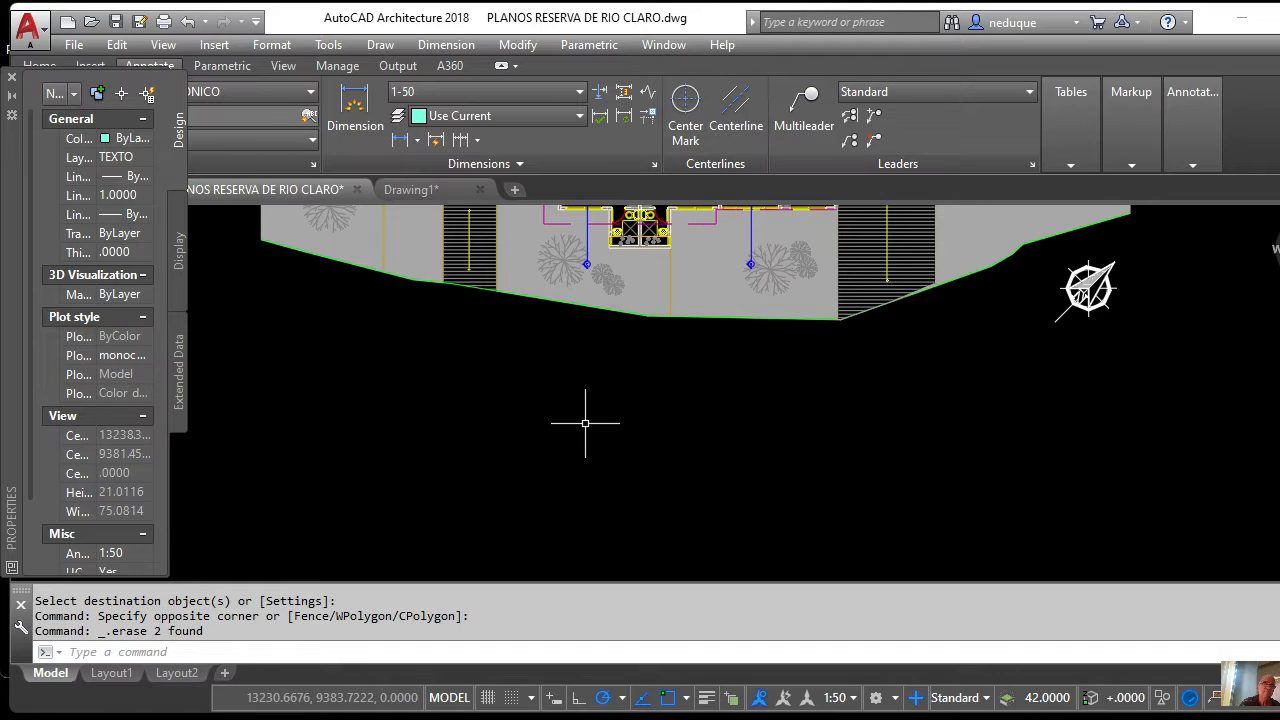
left_click(13, 77)
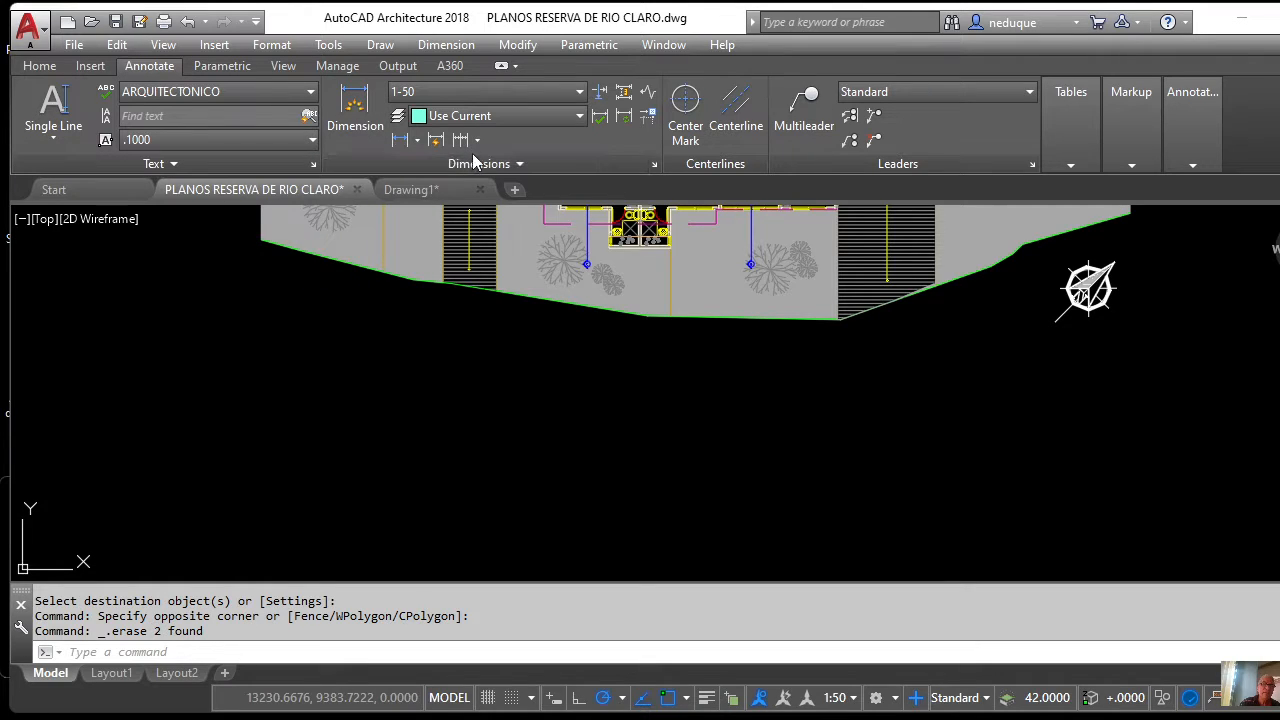
Place single-line text 'PLANTA PRIMER PISO' centred below the plan, height 0.5, rotation 0.
left_click(38, 66)
left_click(392, 135)
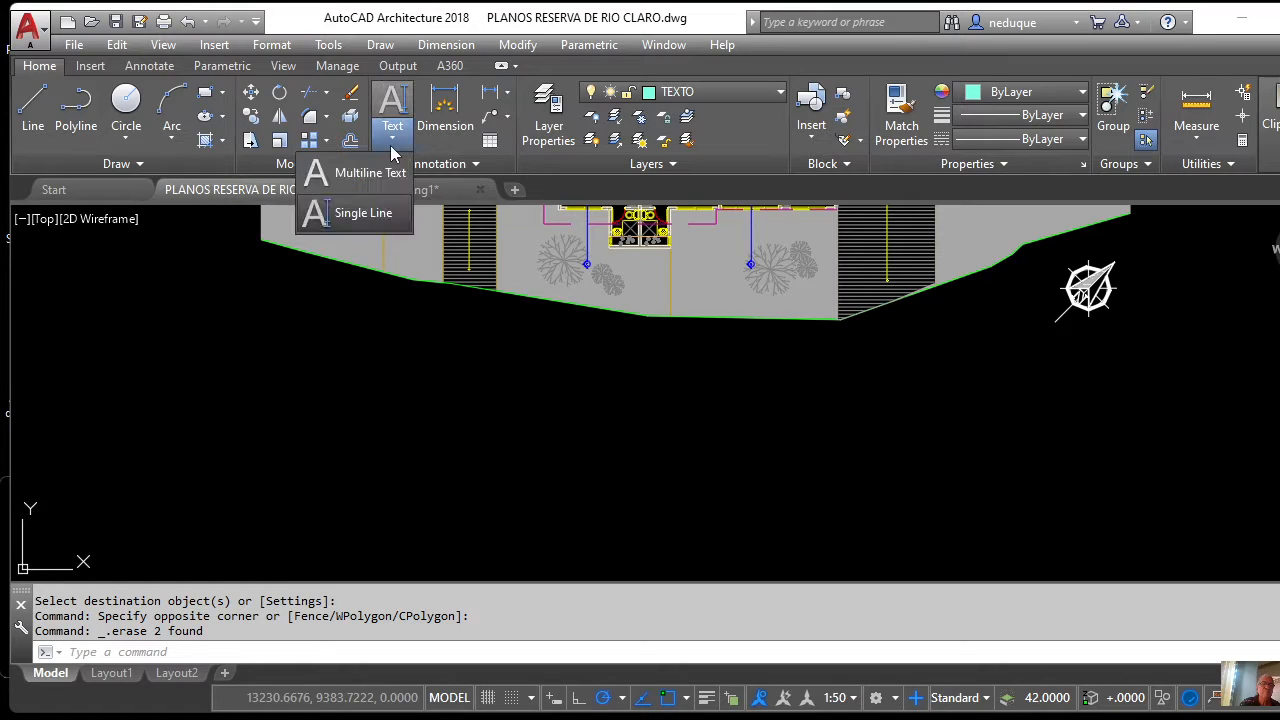
left_click(364, 214)
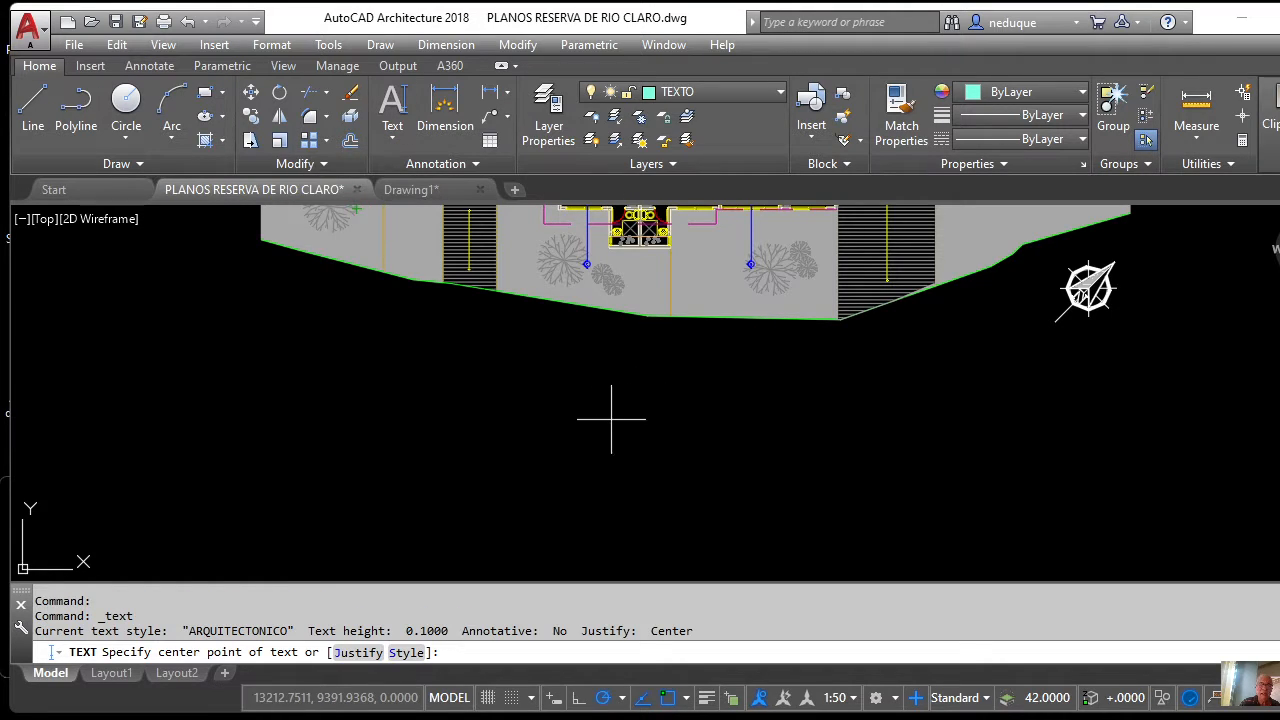
left_click(575, 418)
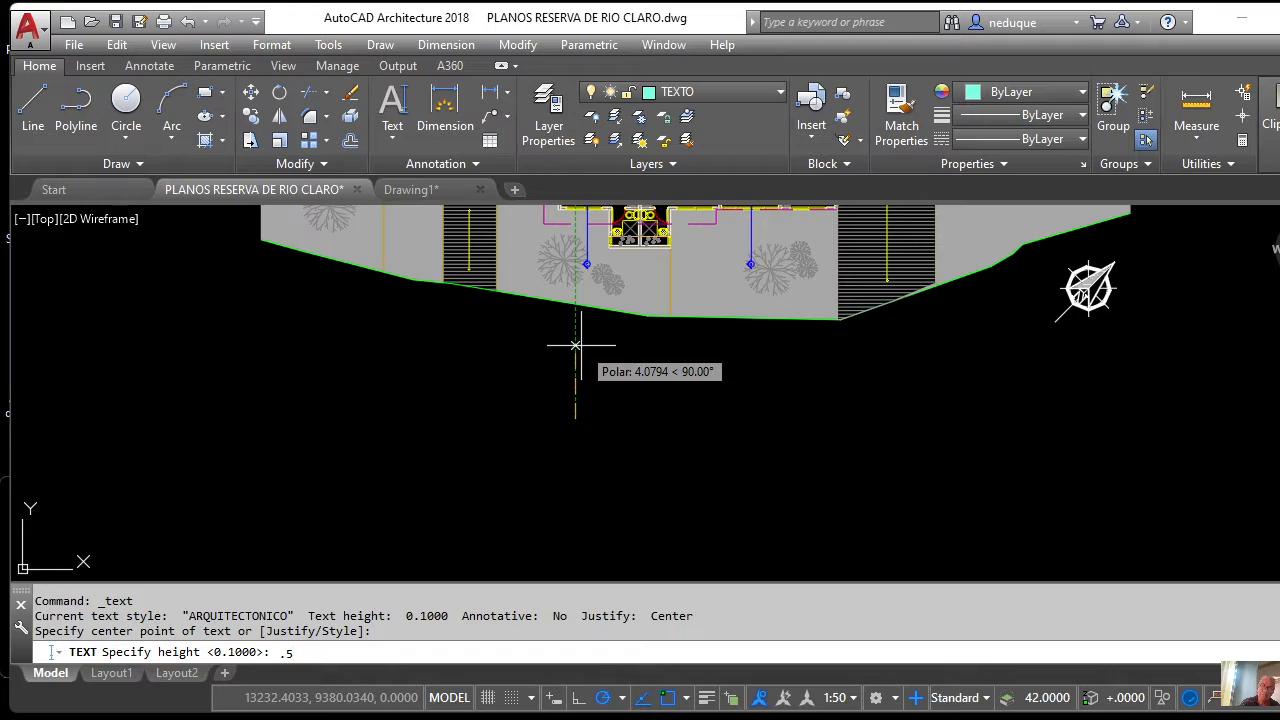
key("Return")
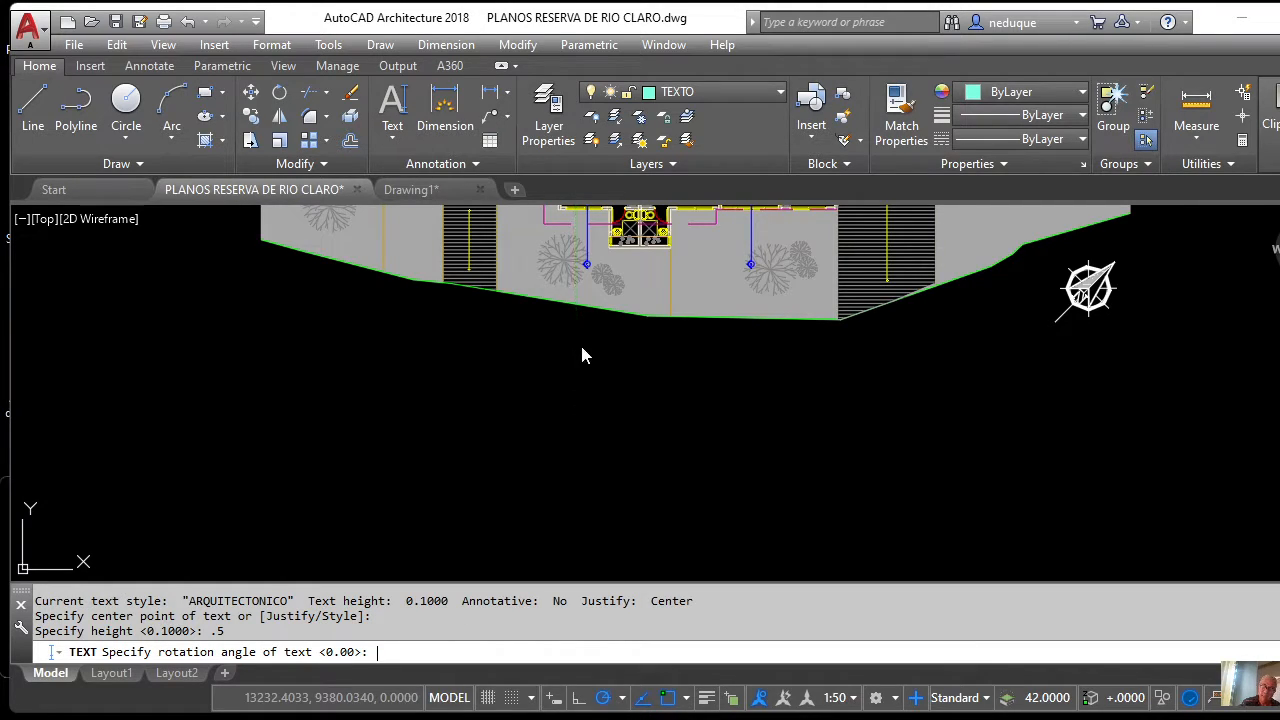
key("Return")
type("PLAN")
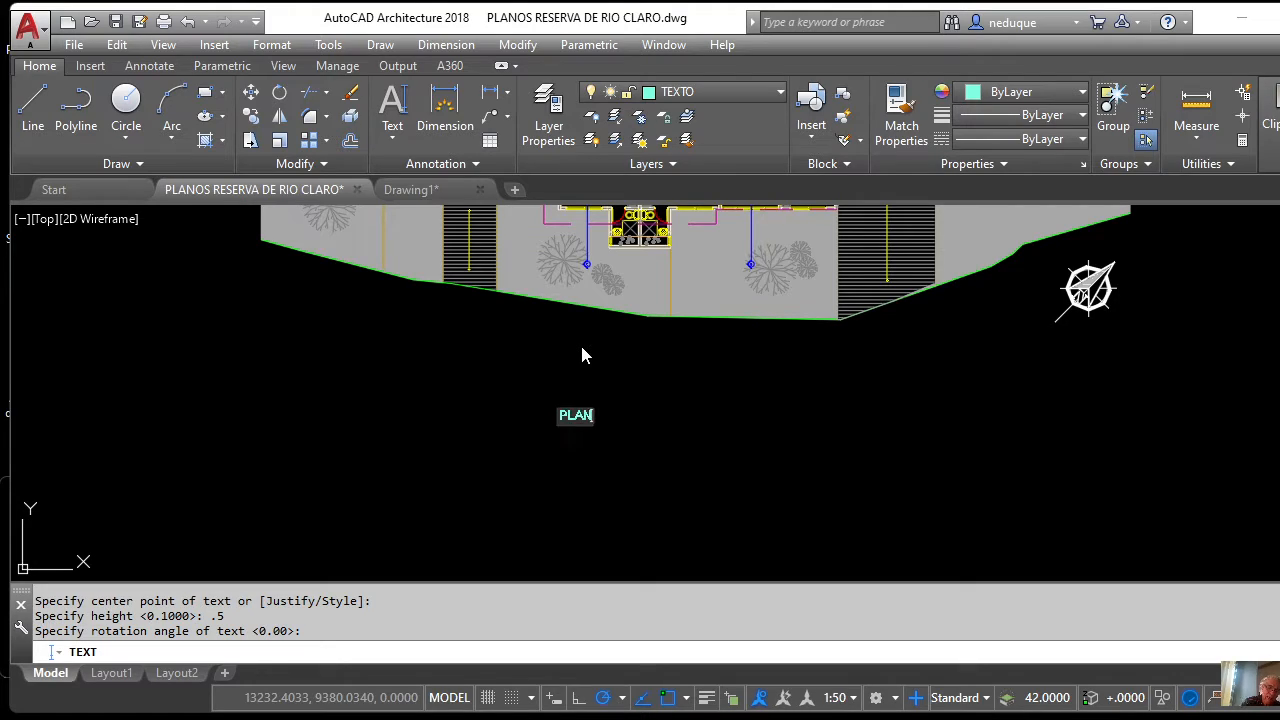
type("TA P")
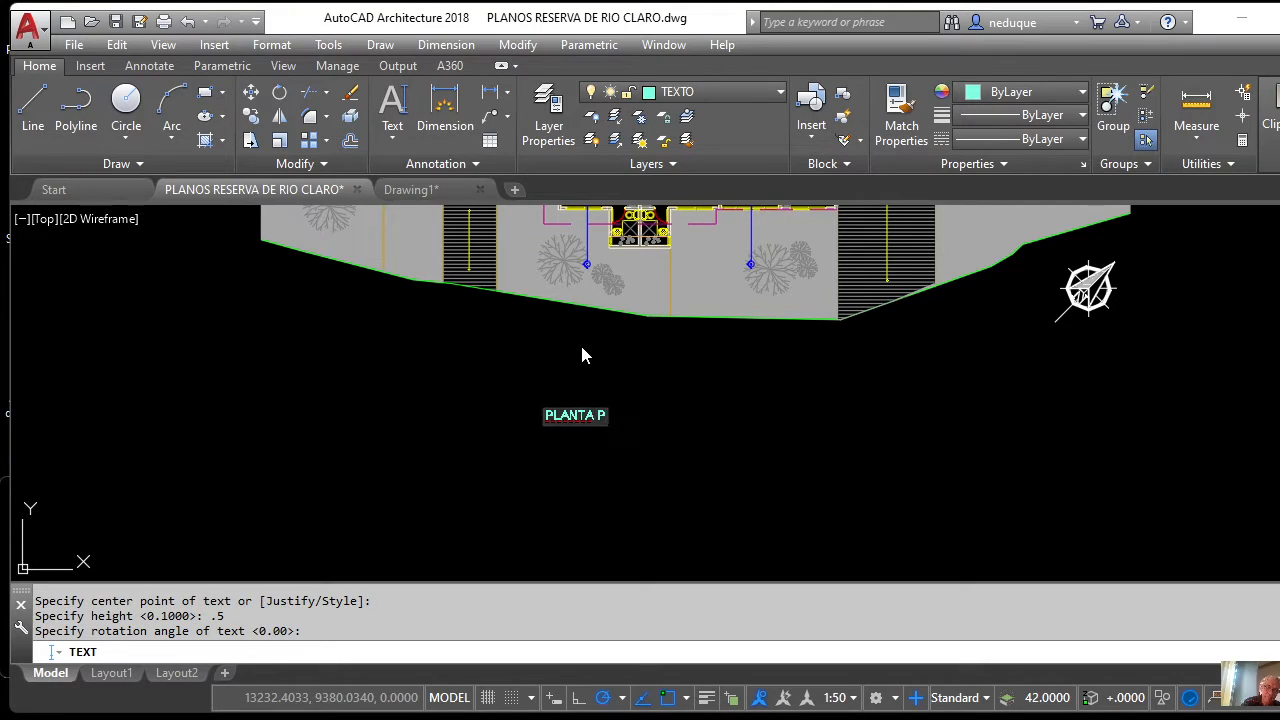
type("RIMER")
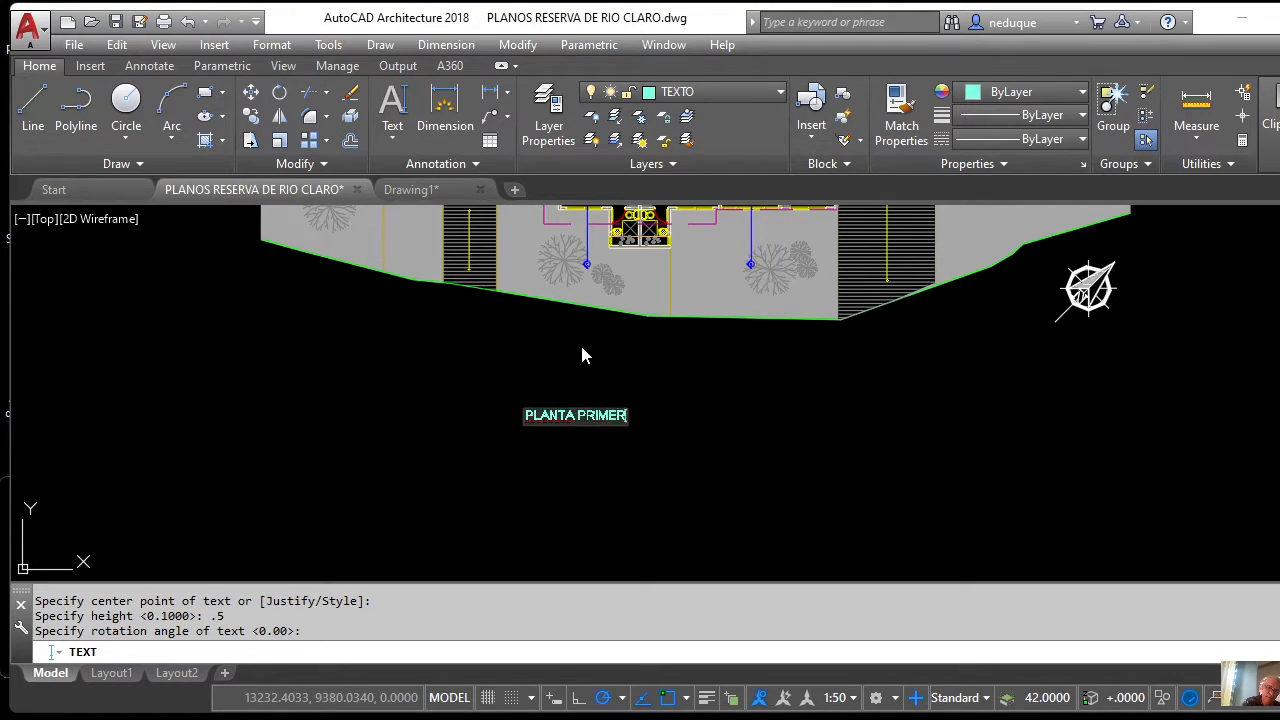
type(" PISO")
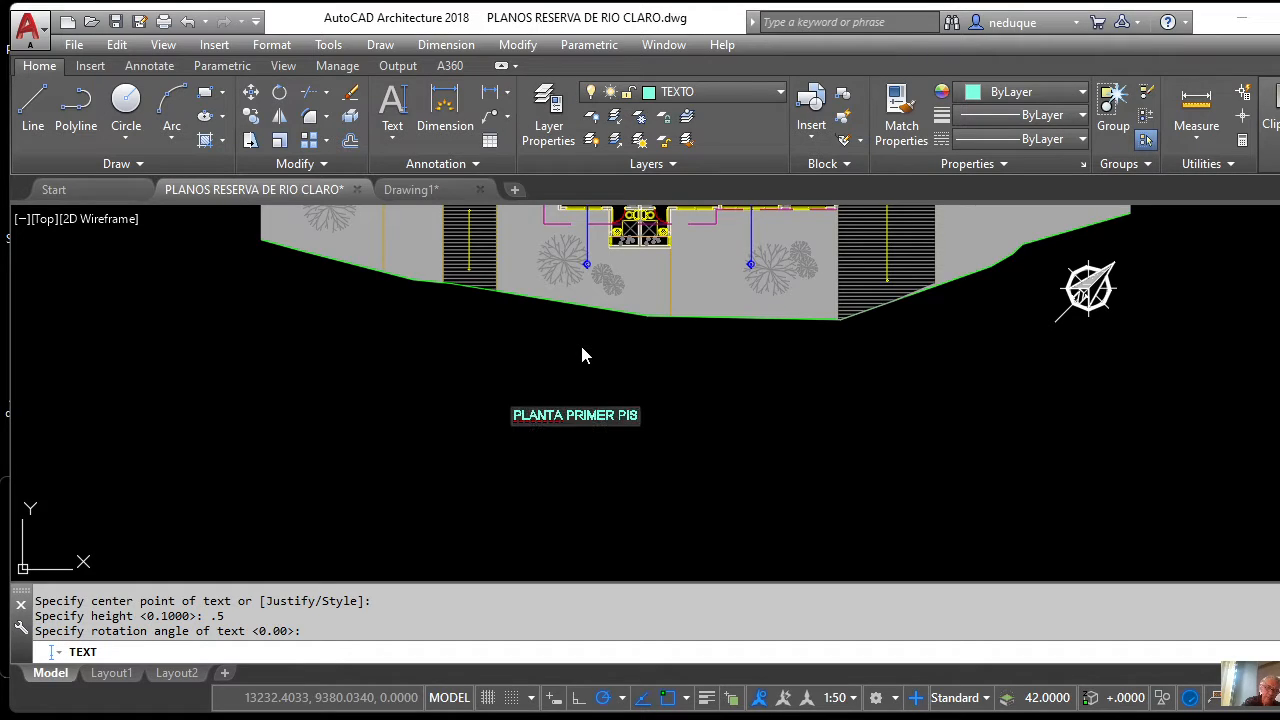
key("Return")
key("Return")
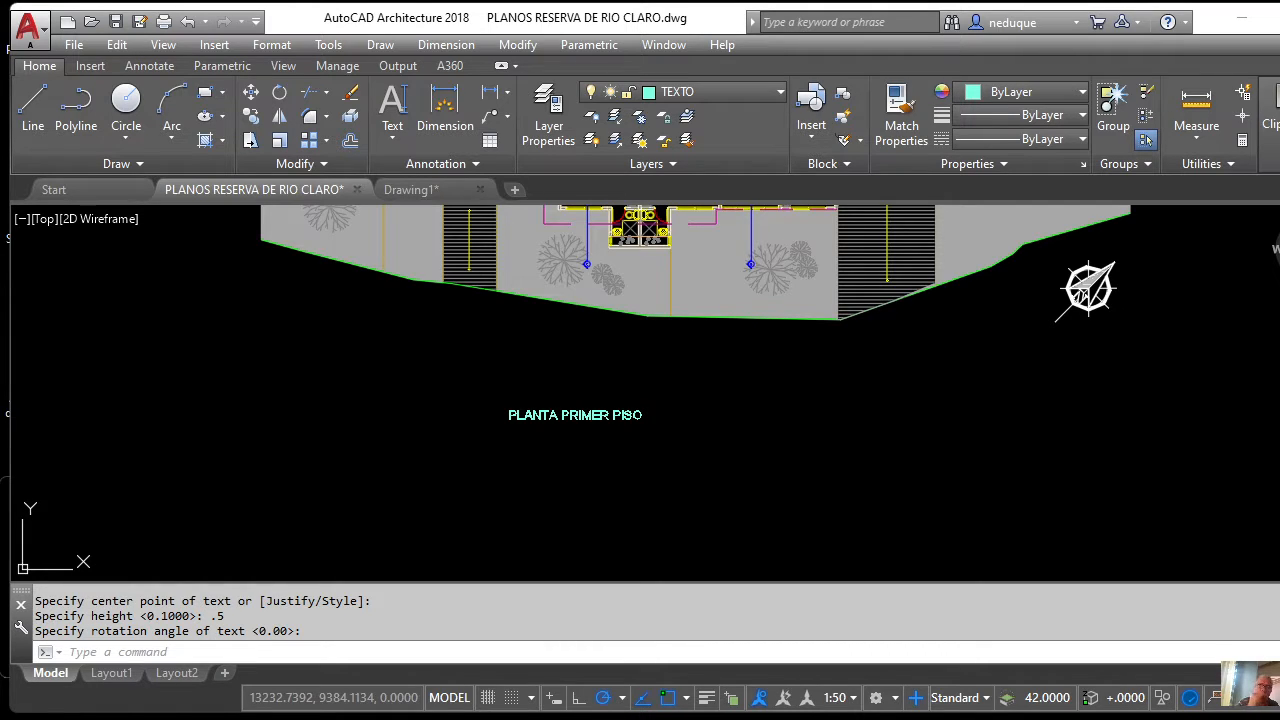
scroll(705, 406, "down", 4)
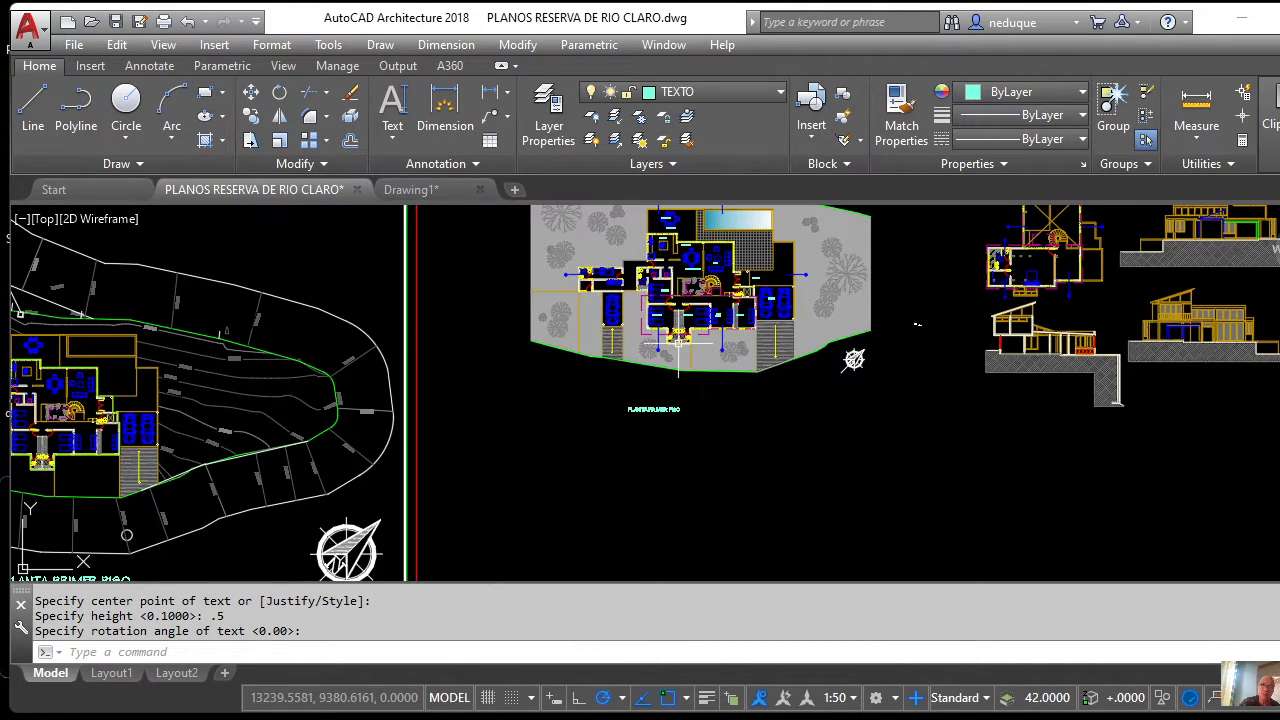
scroll(678, 343, "up", 4)
scroll(678, 343, "down", 2)
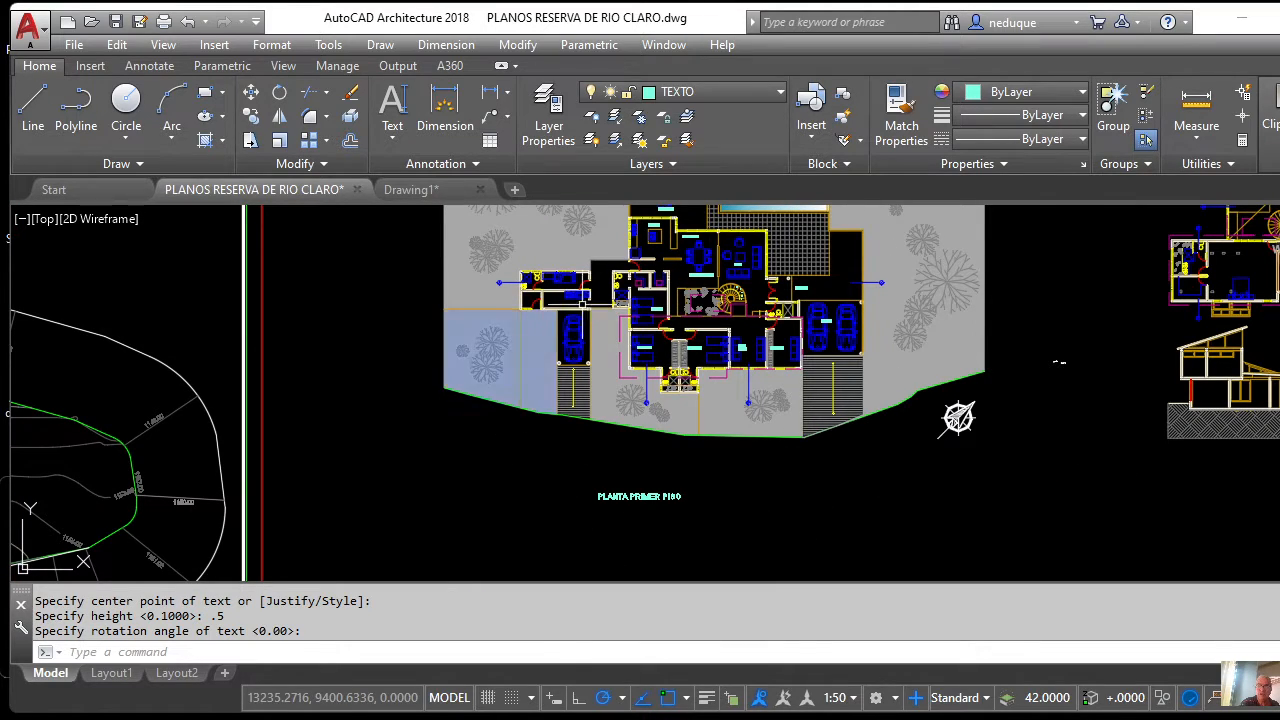
scroll(660, 505, "up", 4)
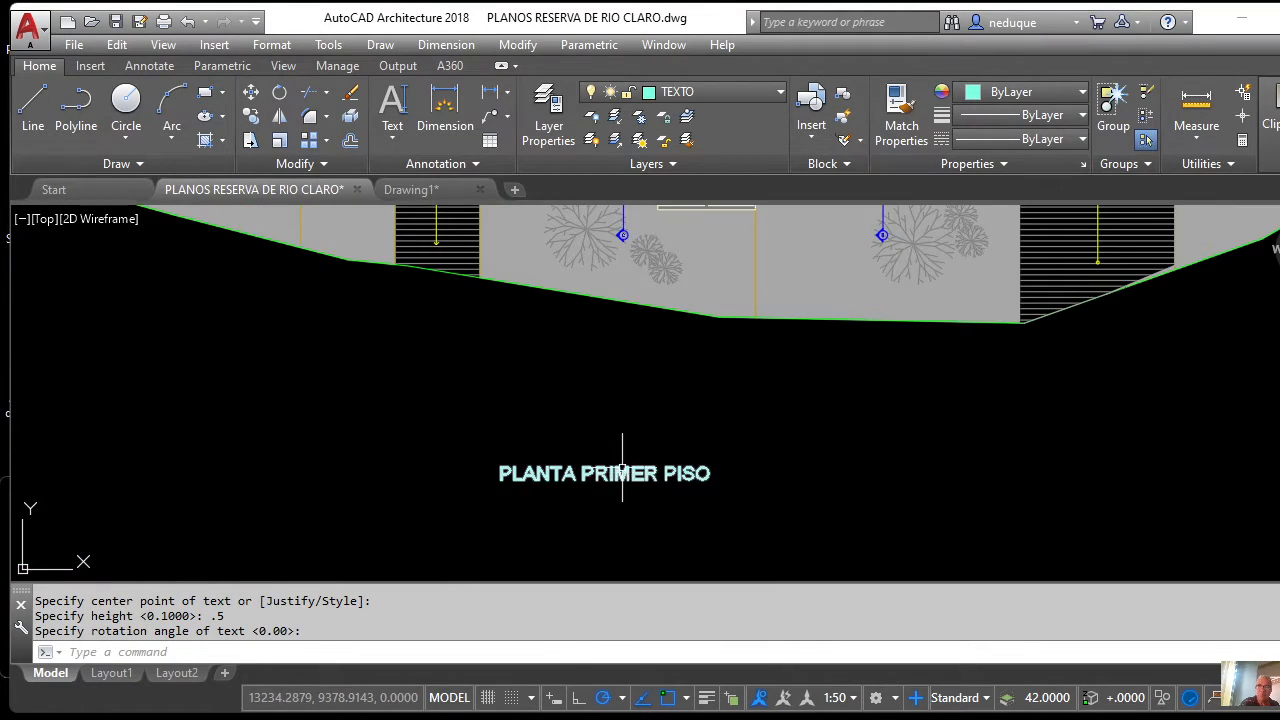
scroll(608, 460, "down", 4)
scroll(590, 472, "up", 4)
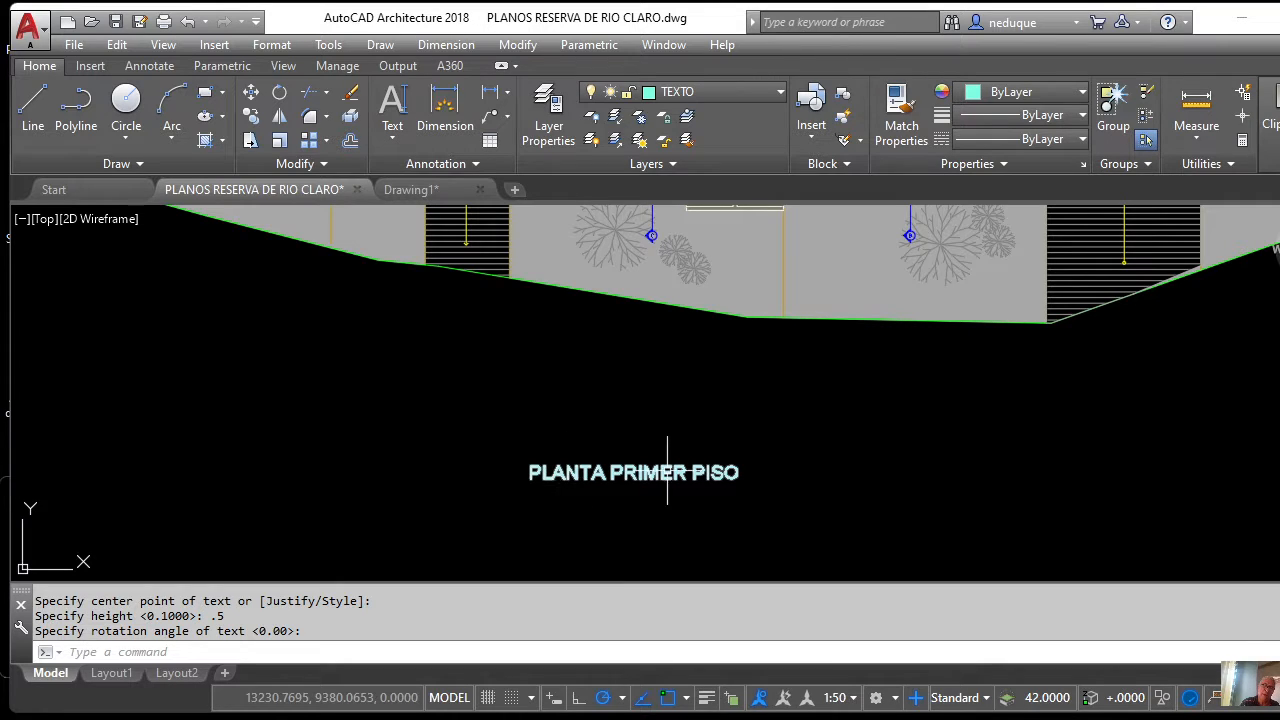
scroll(575, 452, "down", 3)
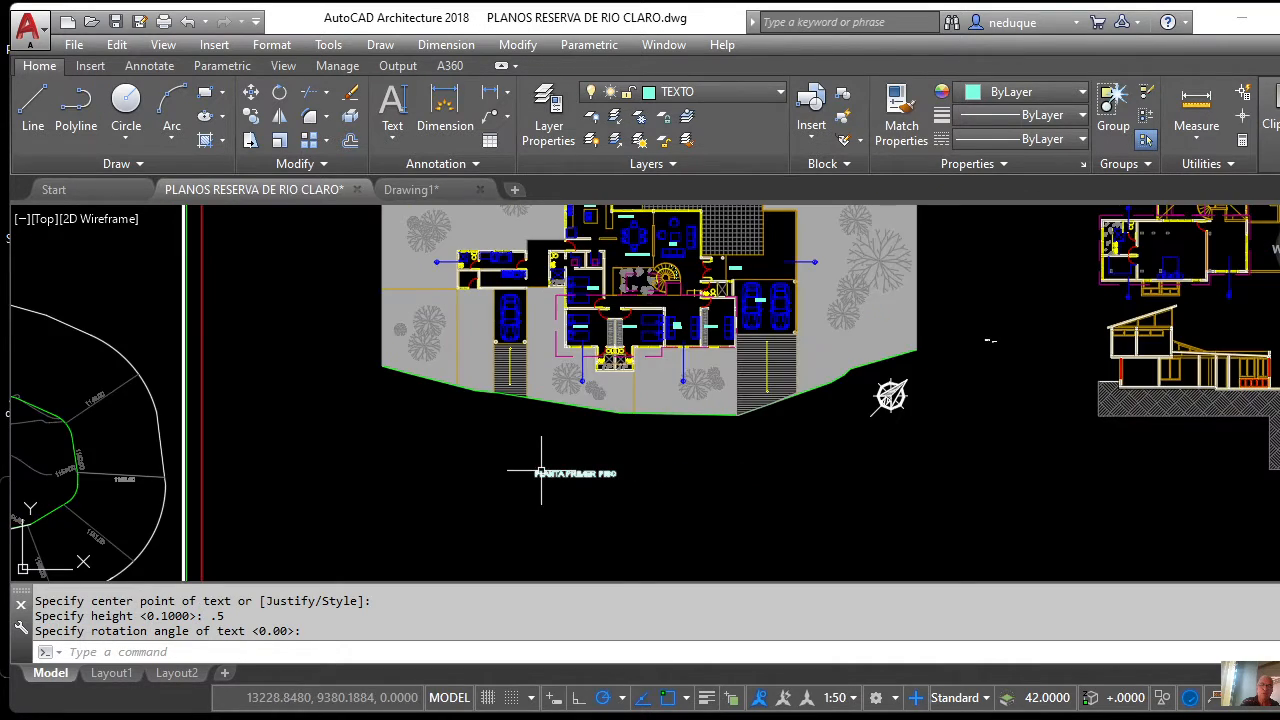
scroll(561, 443, "up", 3)
scroll(561, 443, "down", 4)
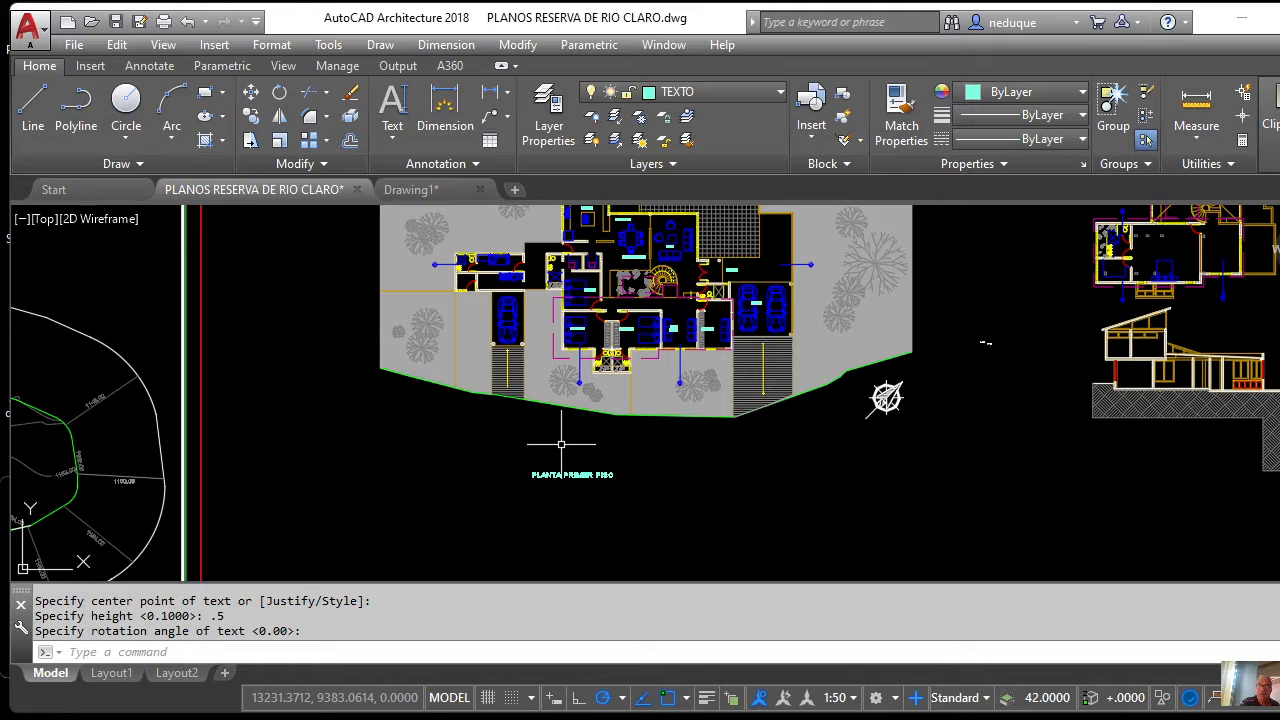
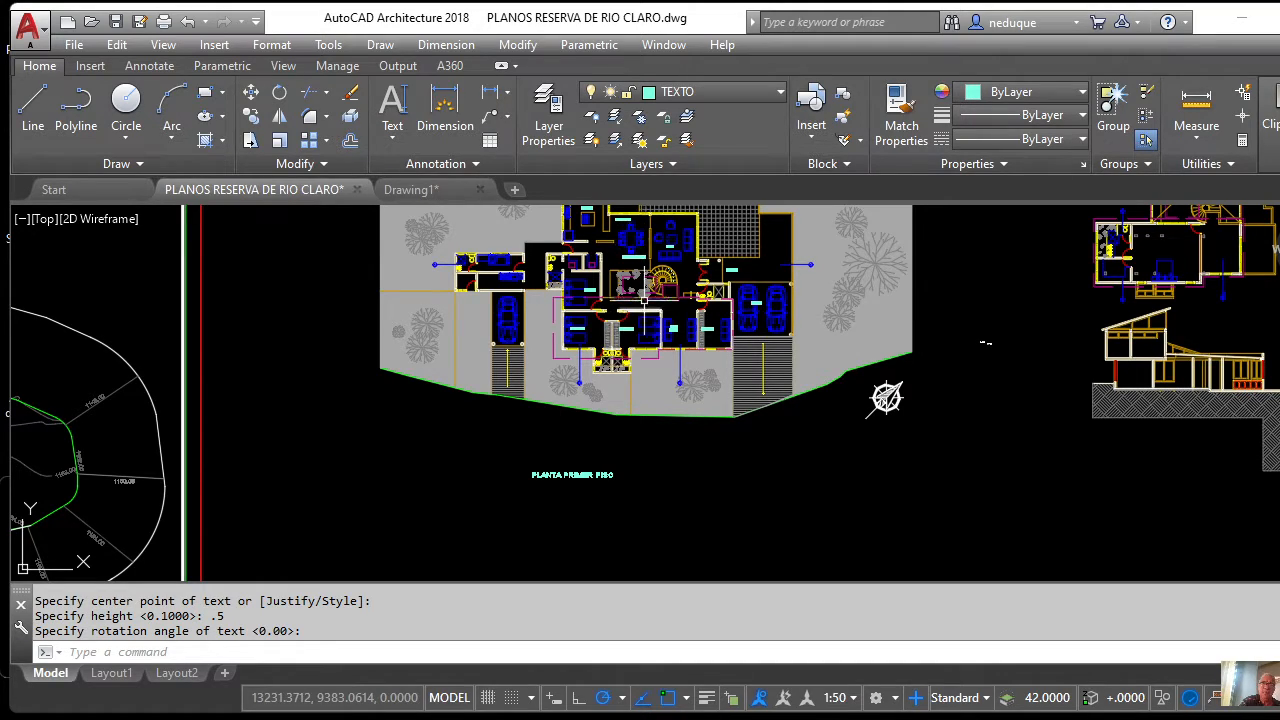
Copy the ALCOBA 2 label, selecting it and picking a base point on it.
scroll(640, 290, "up", 5)
scroll(622, 293, "down", 5)
scroll(628, 305, "up", 5)
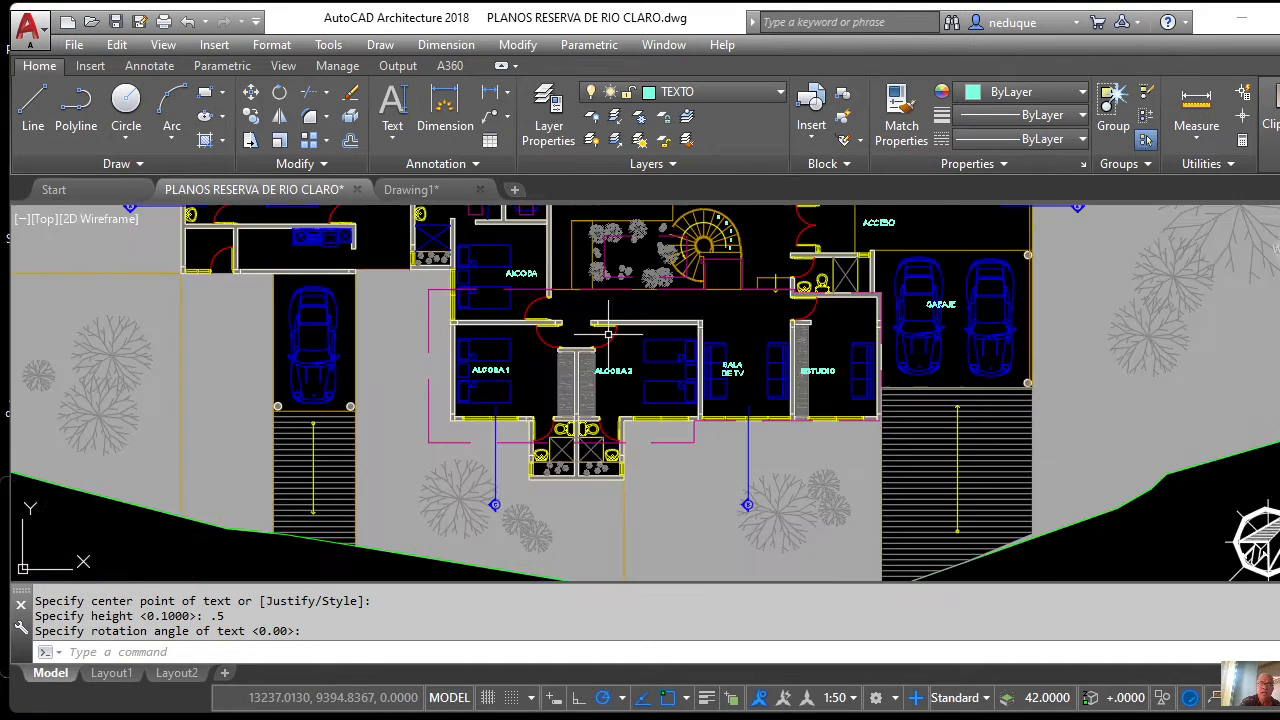
scroll(628, 305, "down", 5)
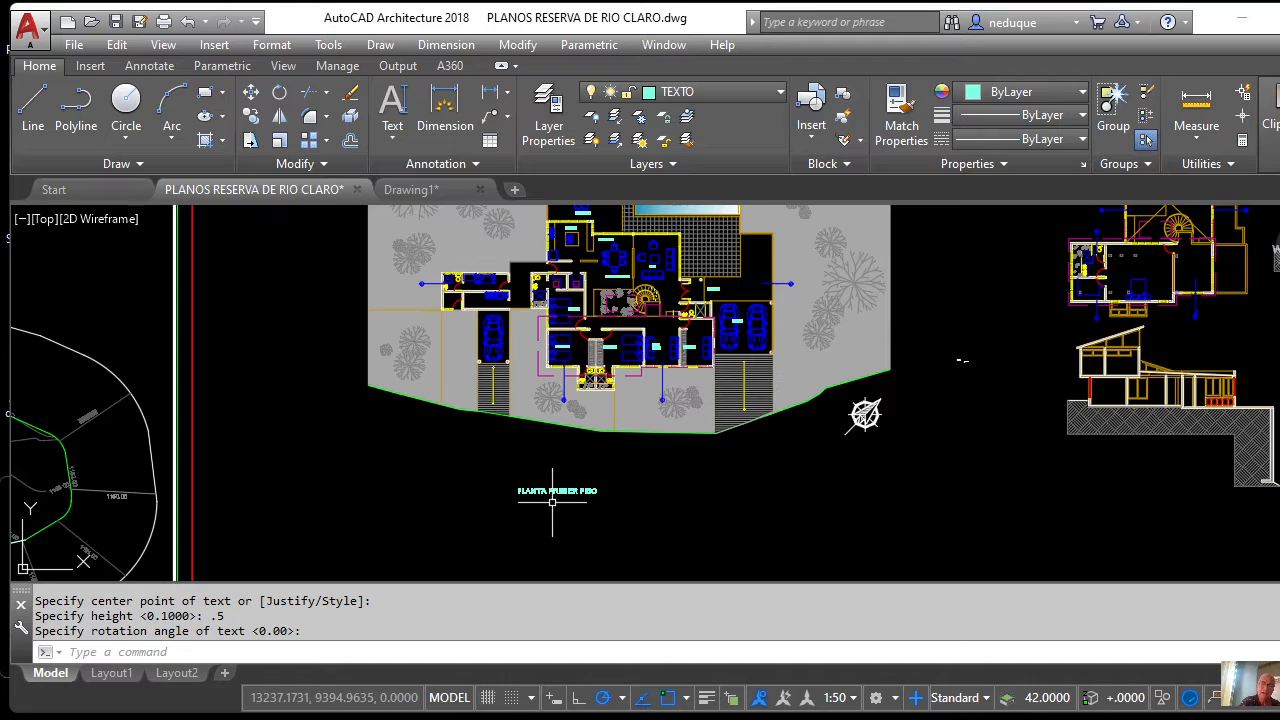
scroll(555, 502, "up", 4)
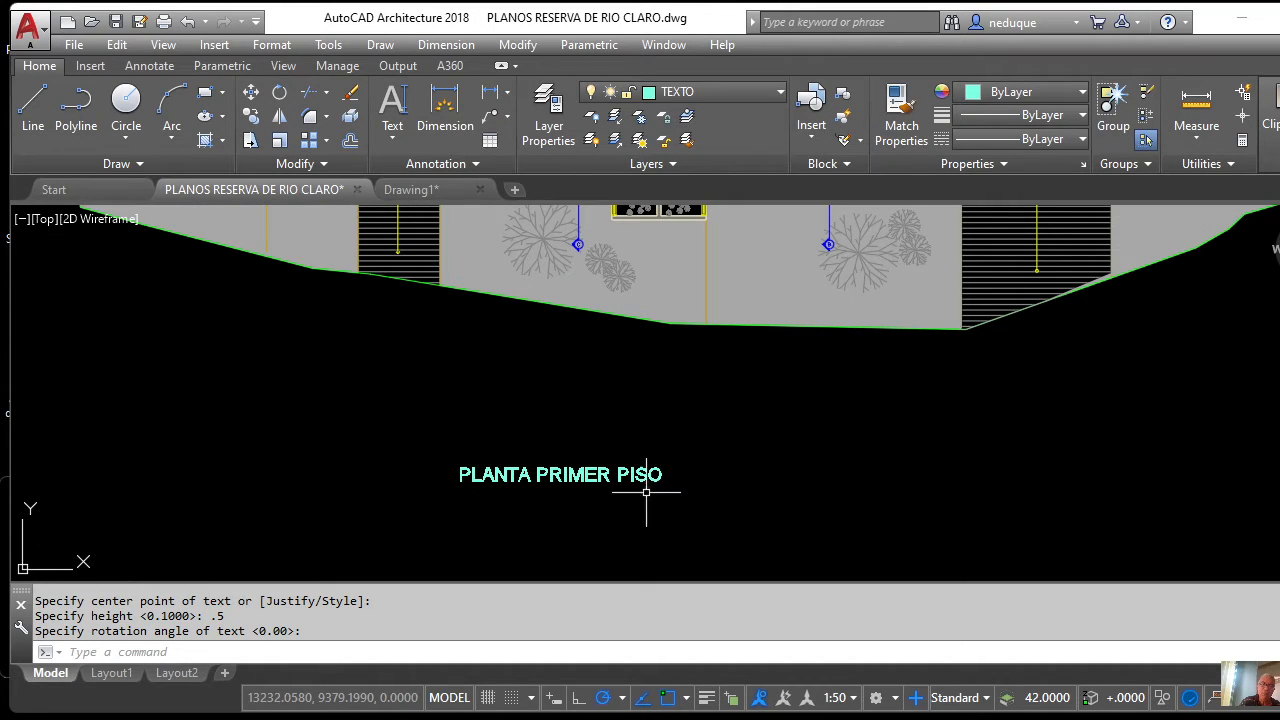
scroll(560, 511, "down", 2)
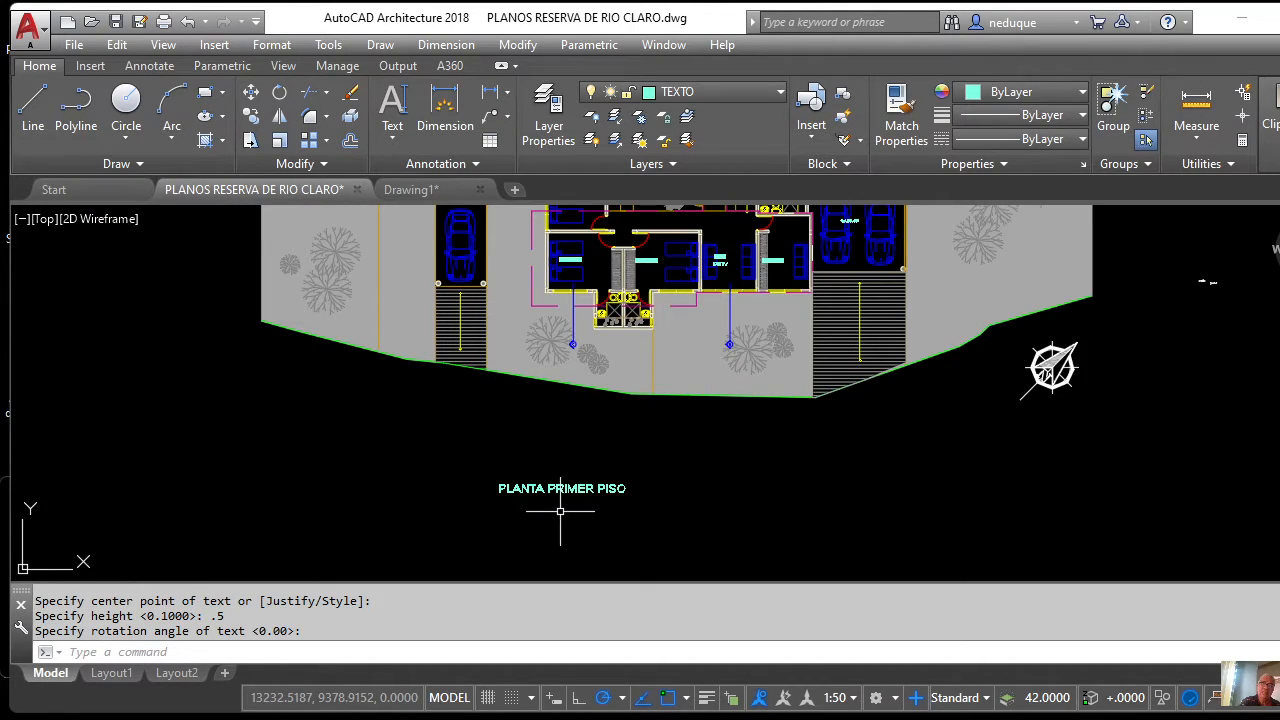
scroll(700, 275, "up", 8)
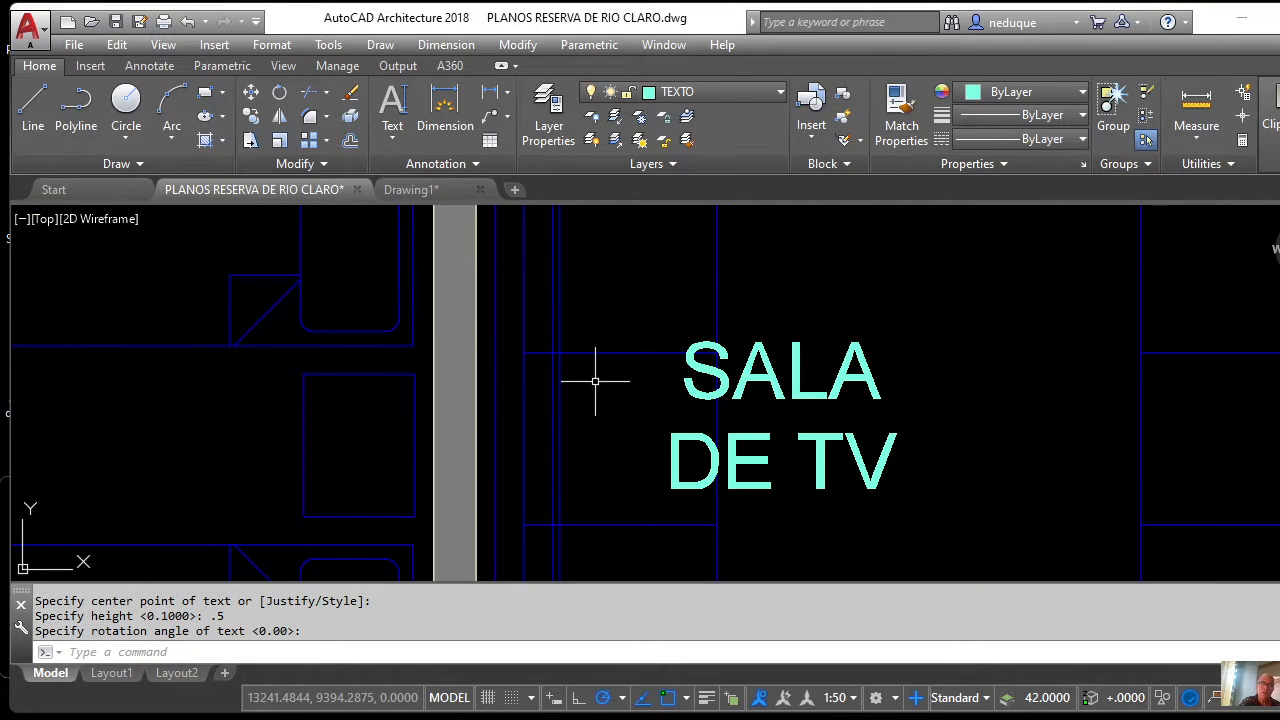
scroll(423, 443, "down", 4)
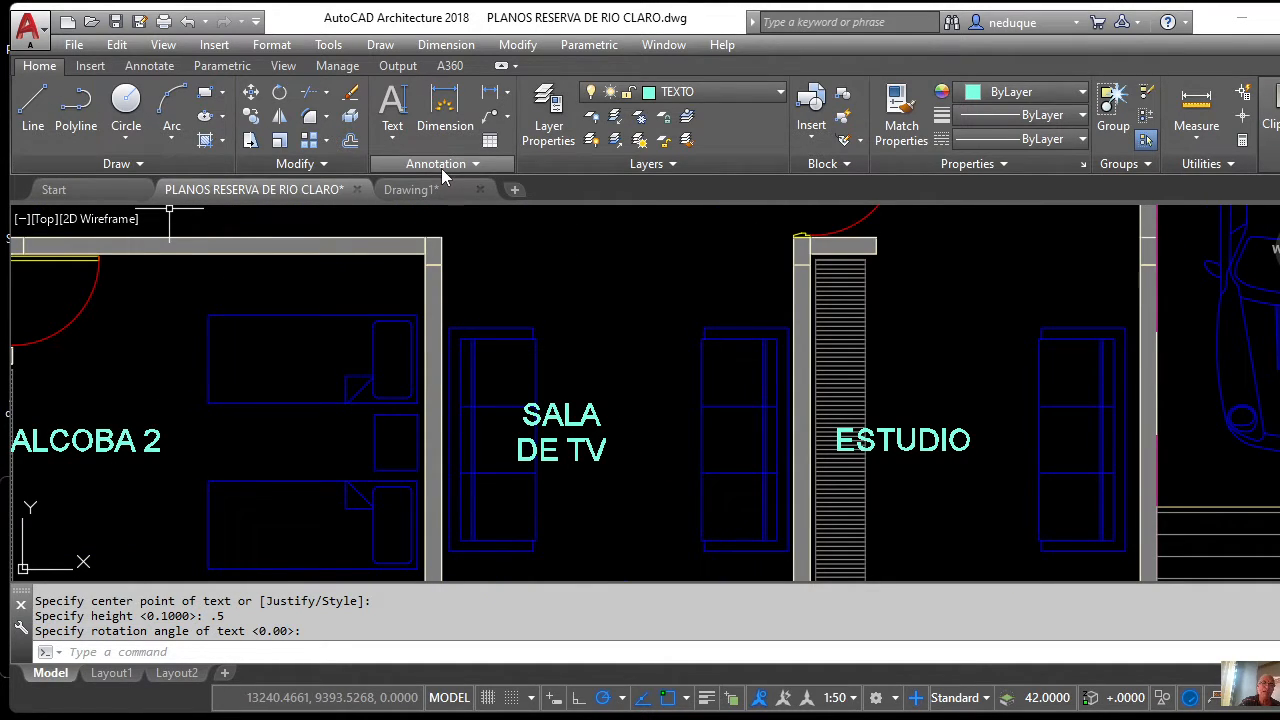
left_click(250, 116)
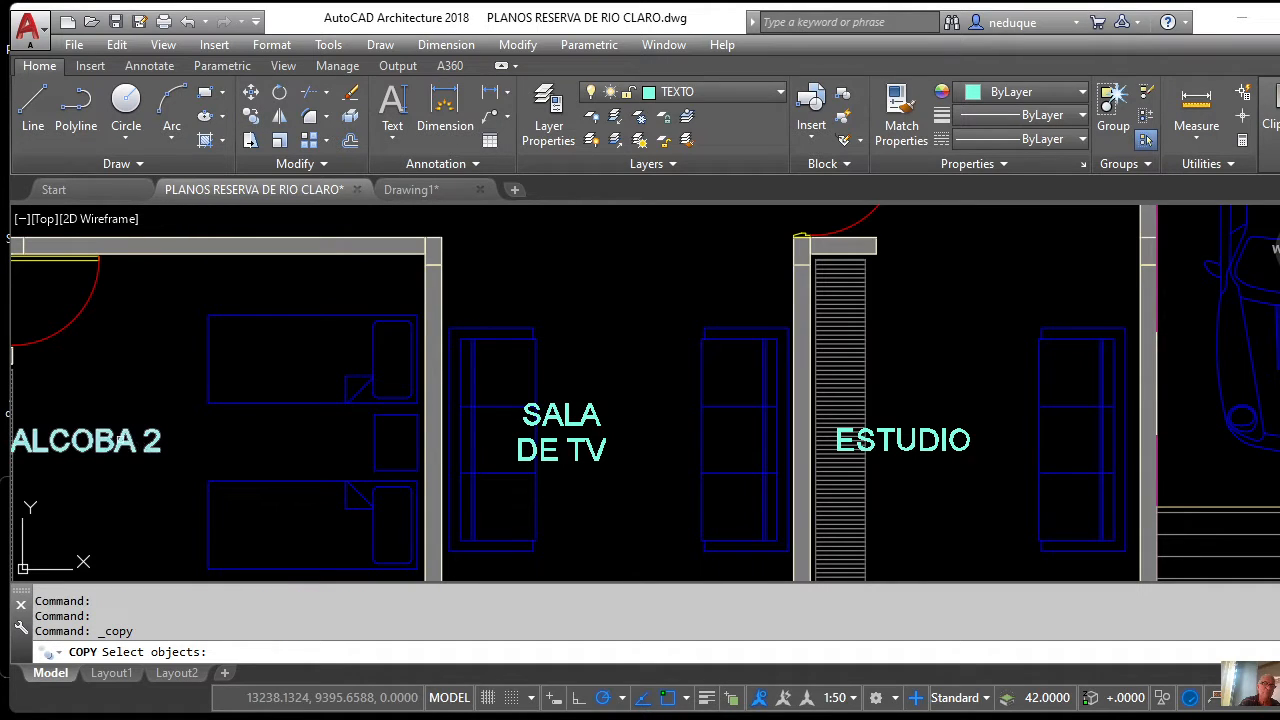
left_click(120, 440)
key("Return")
left_click(105, 440)
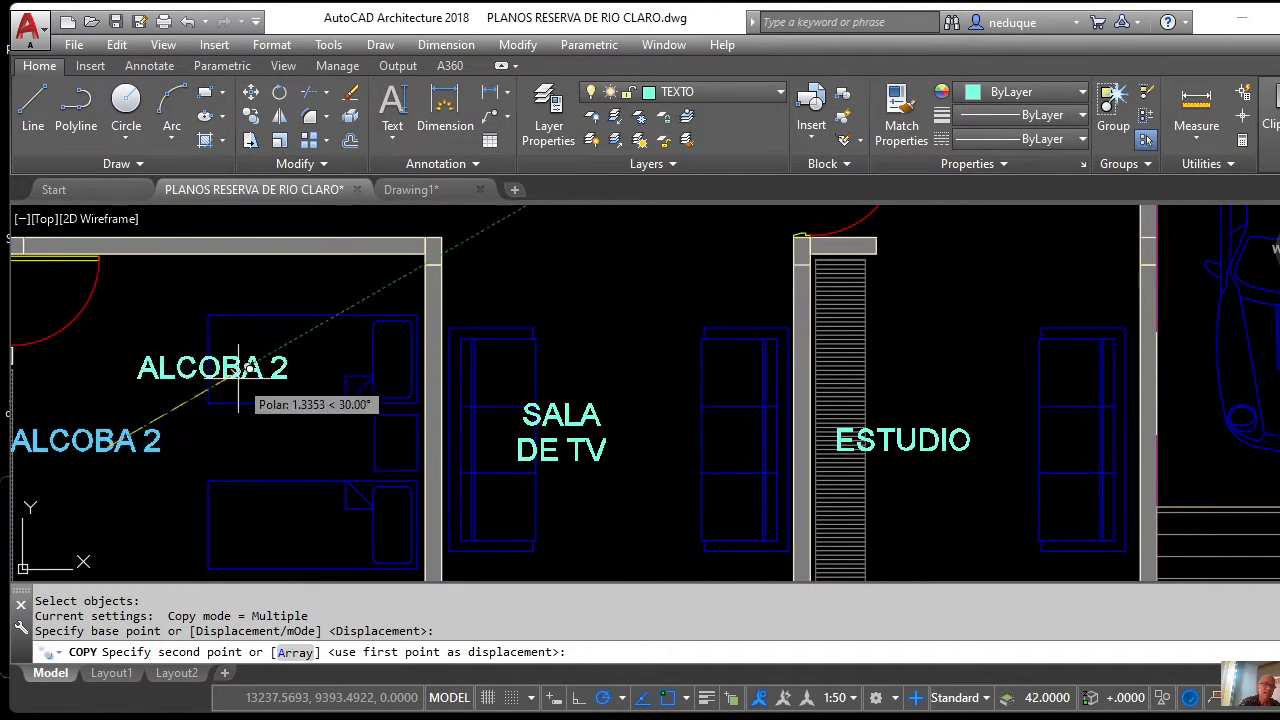
Drop the copy just beneath the PLANTA PRIMER PISO title.
scroll(228, 366, "down", 6)
scroll(383, 340, "up", 3)
scroll(385, 342, "up", 5)
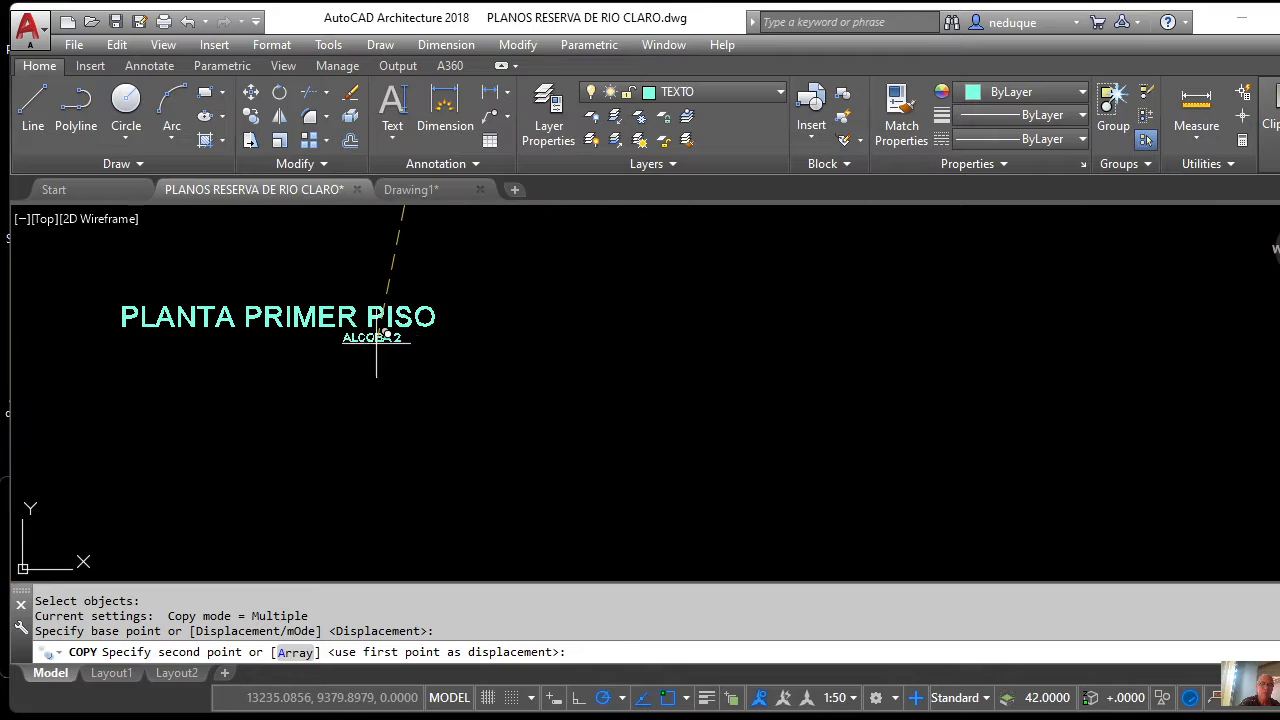
left_click(426, 335)
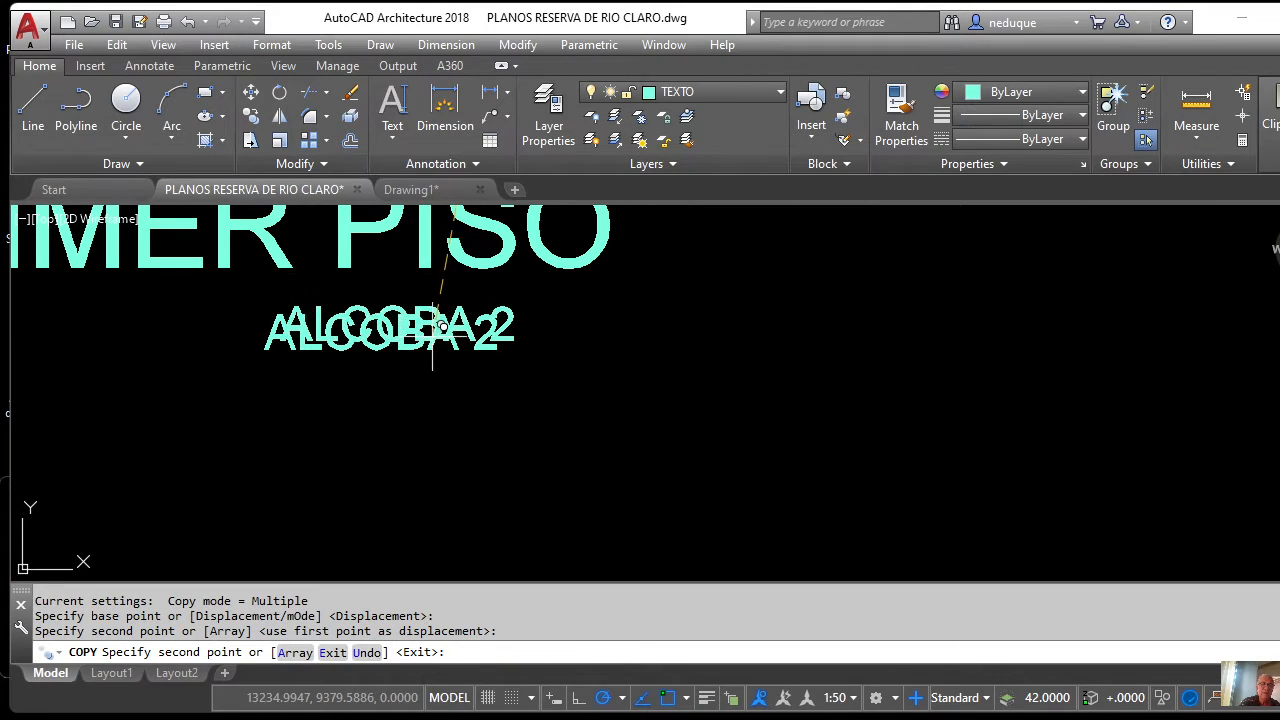
key("Return")
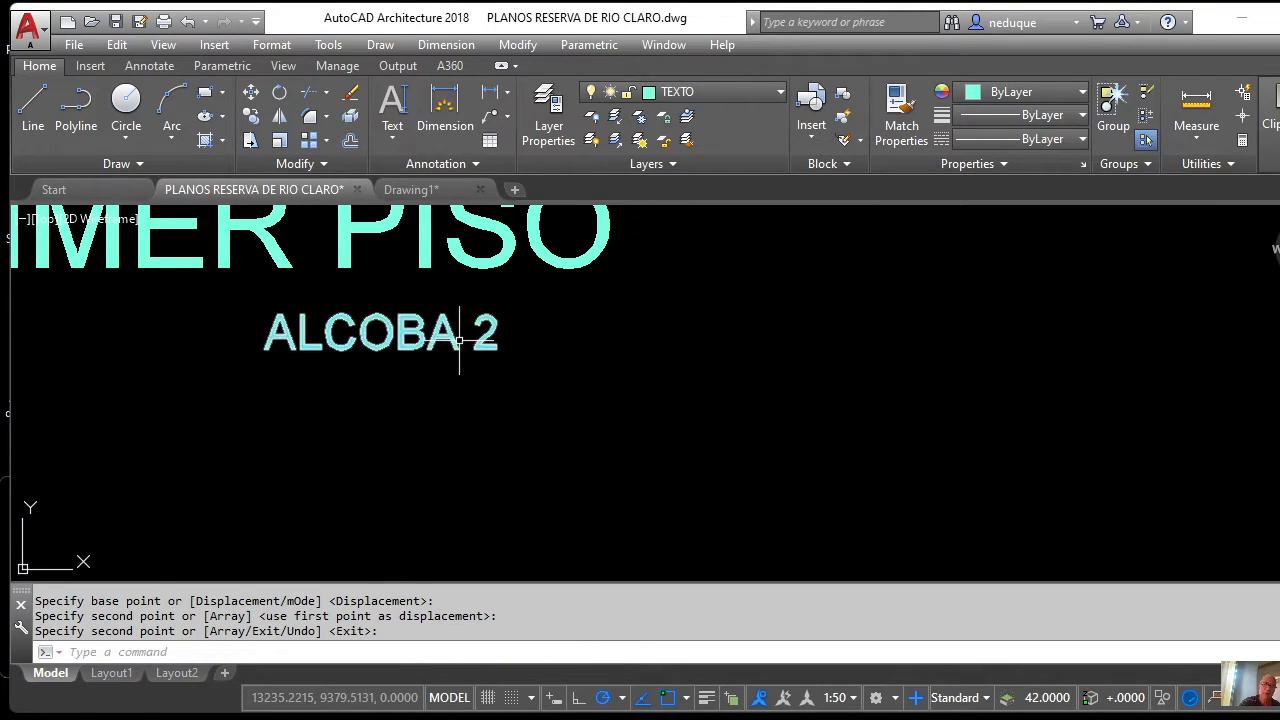
Retype the copied ALCOBA 2 label under the title as 'ESCALA 1:50'.
double_click(451, 338)
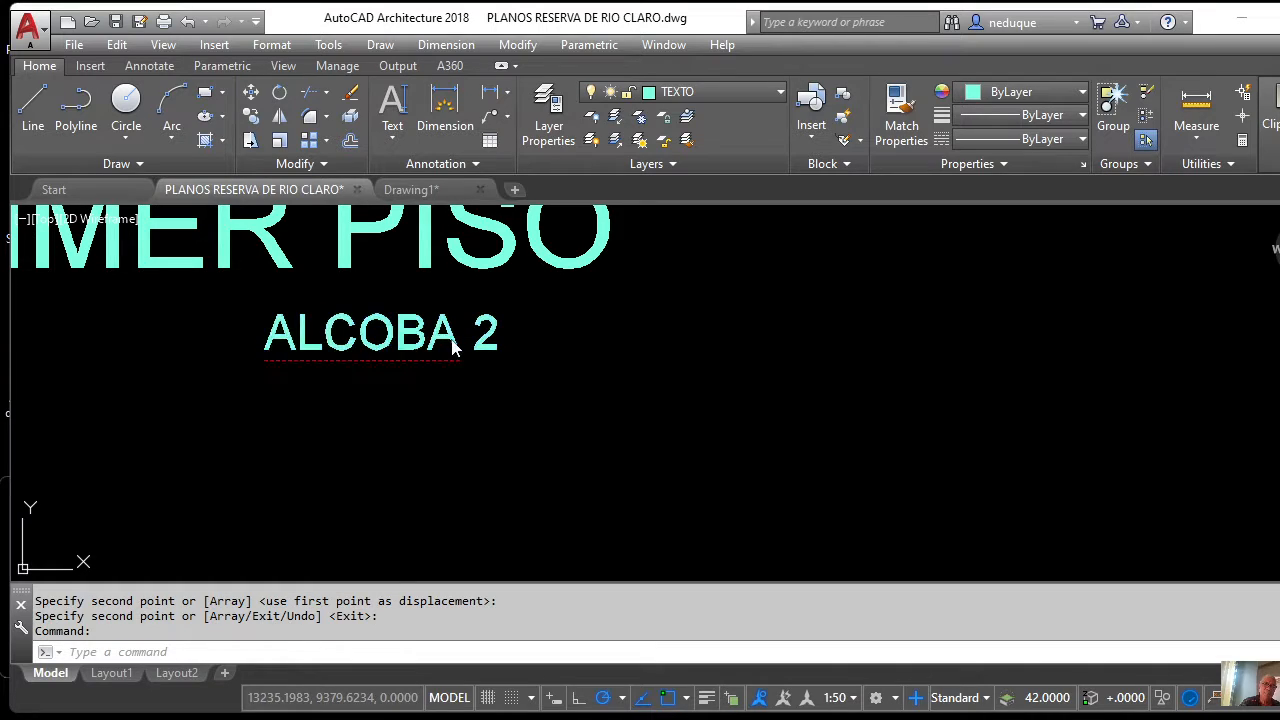
type("ESC")
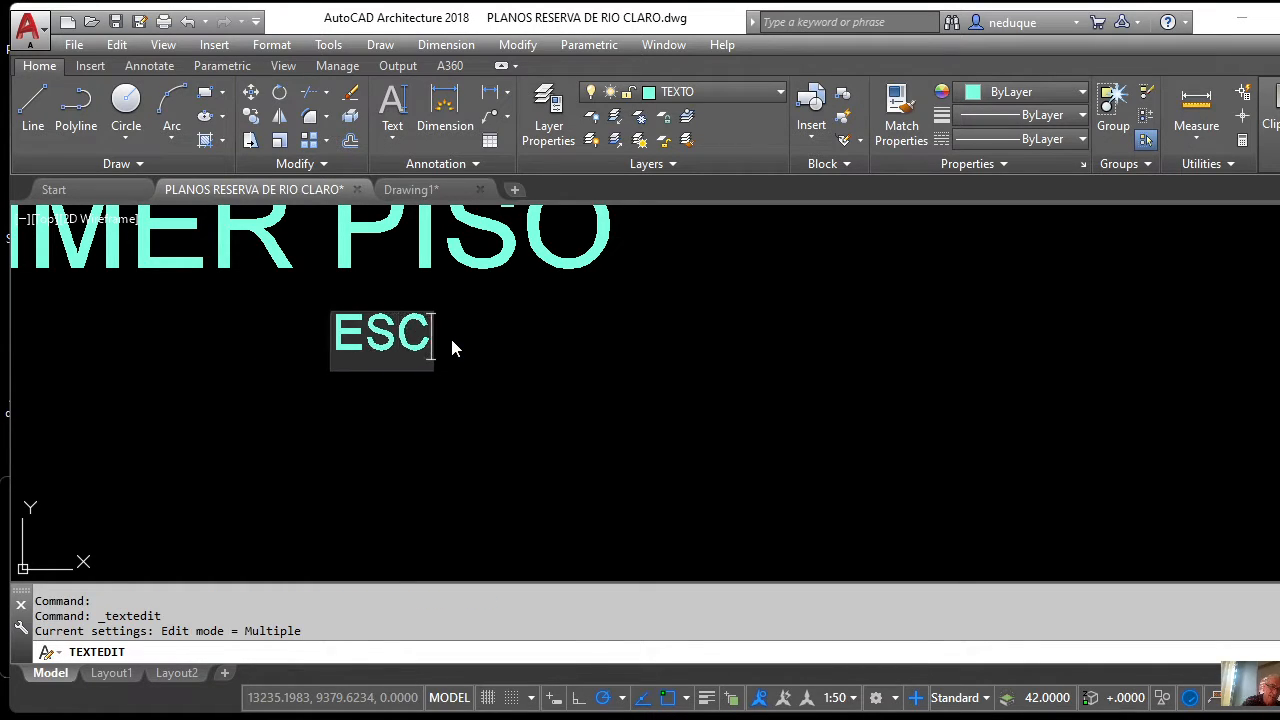
type("ALA 1")
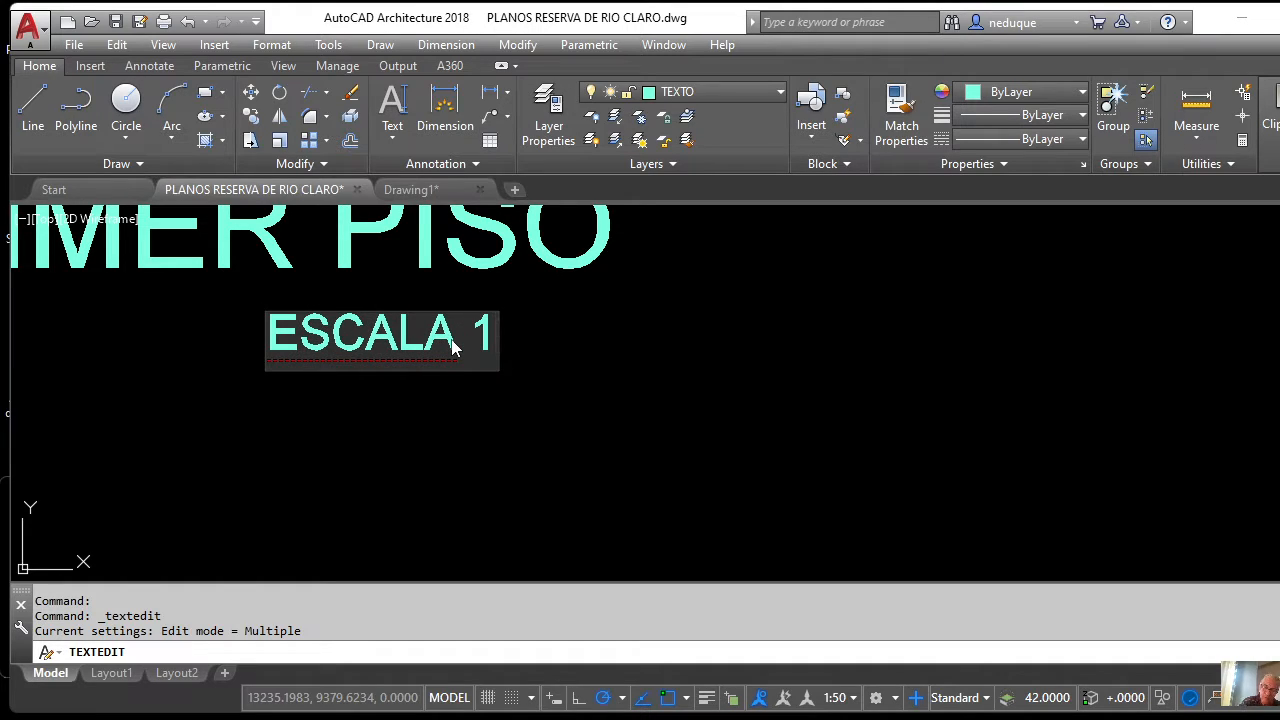
type(":")
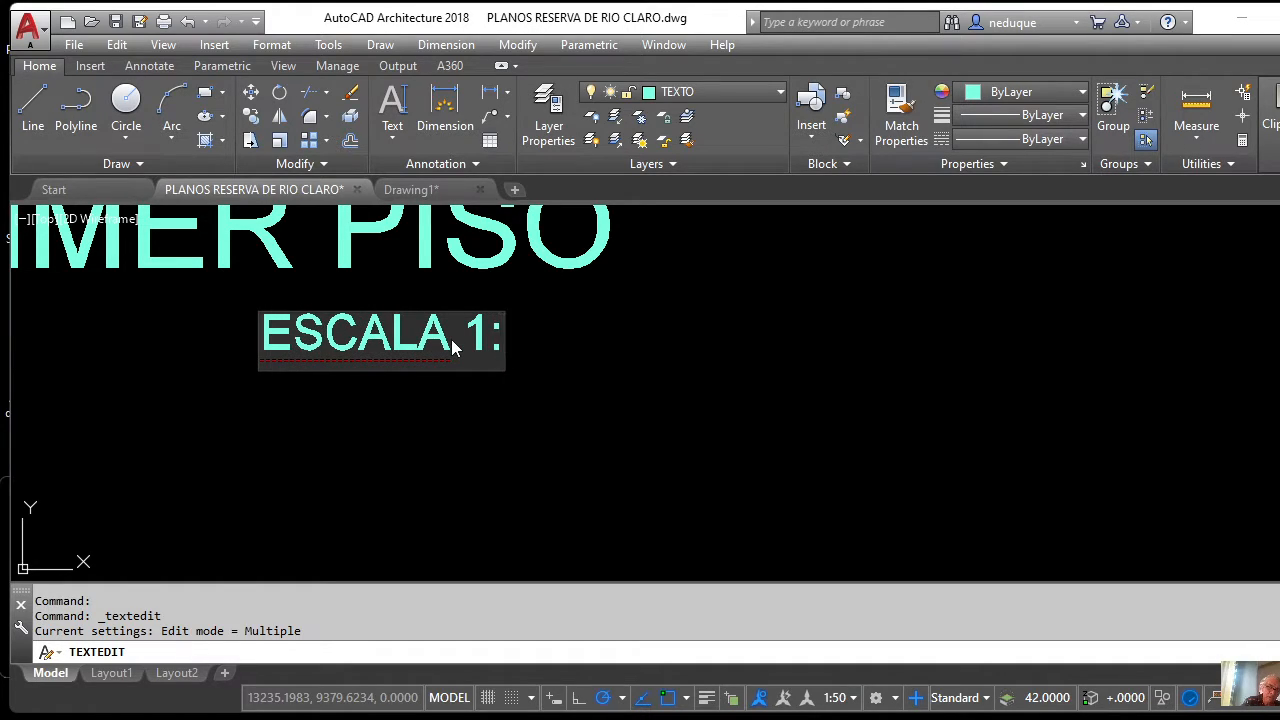
type("50")
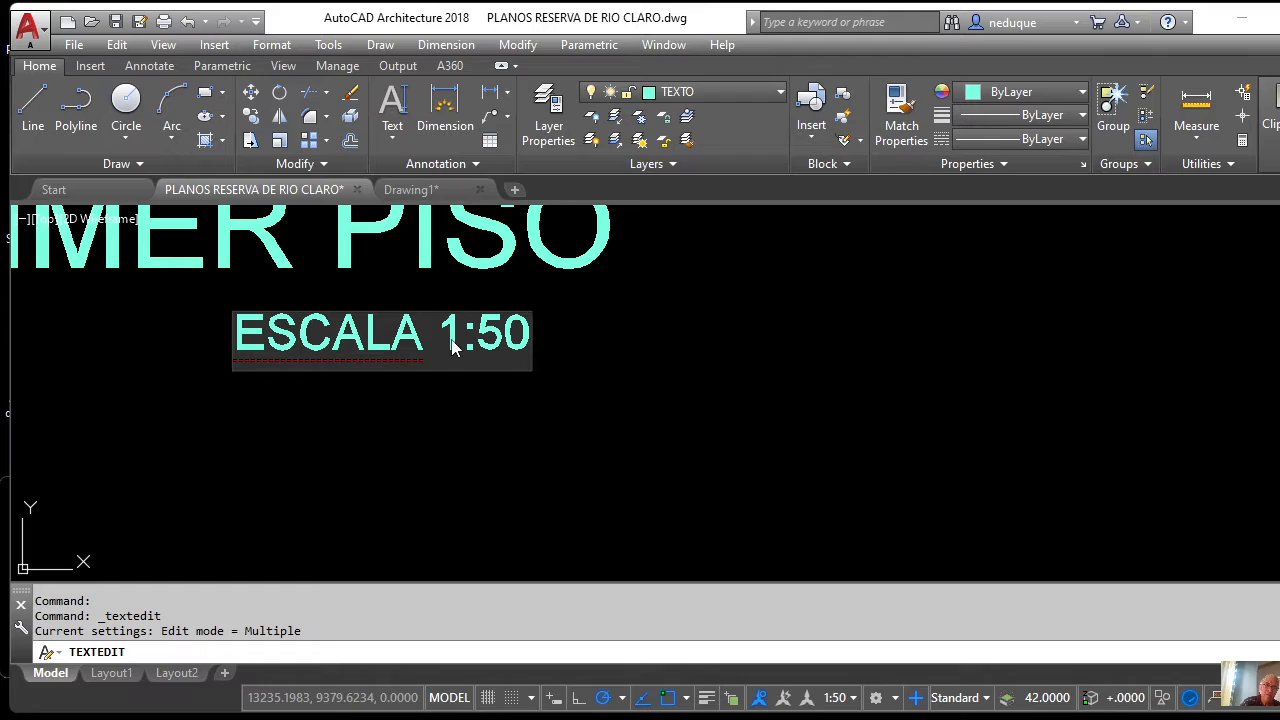
key("Return")
key("Return")
scroll(528, 391, "down", 5)
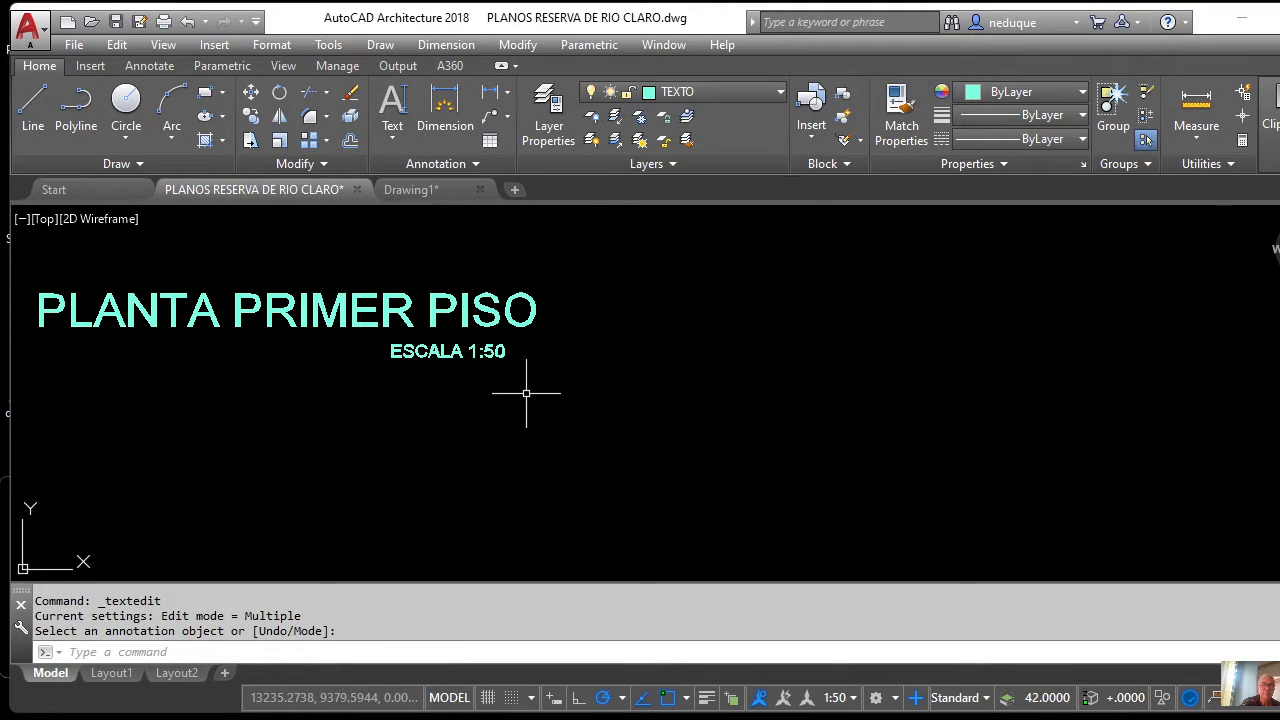
Zoom out to the whole site, then back in on the COMEDOR PPAL label.
scroll(528, 391, "up", 3)
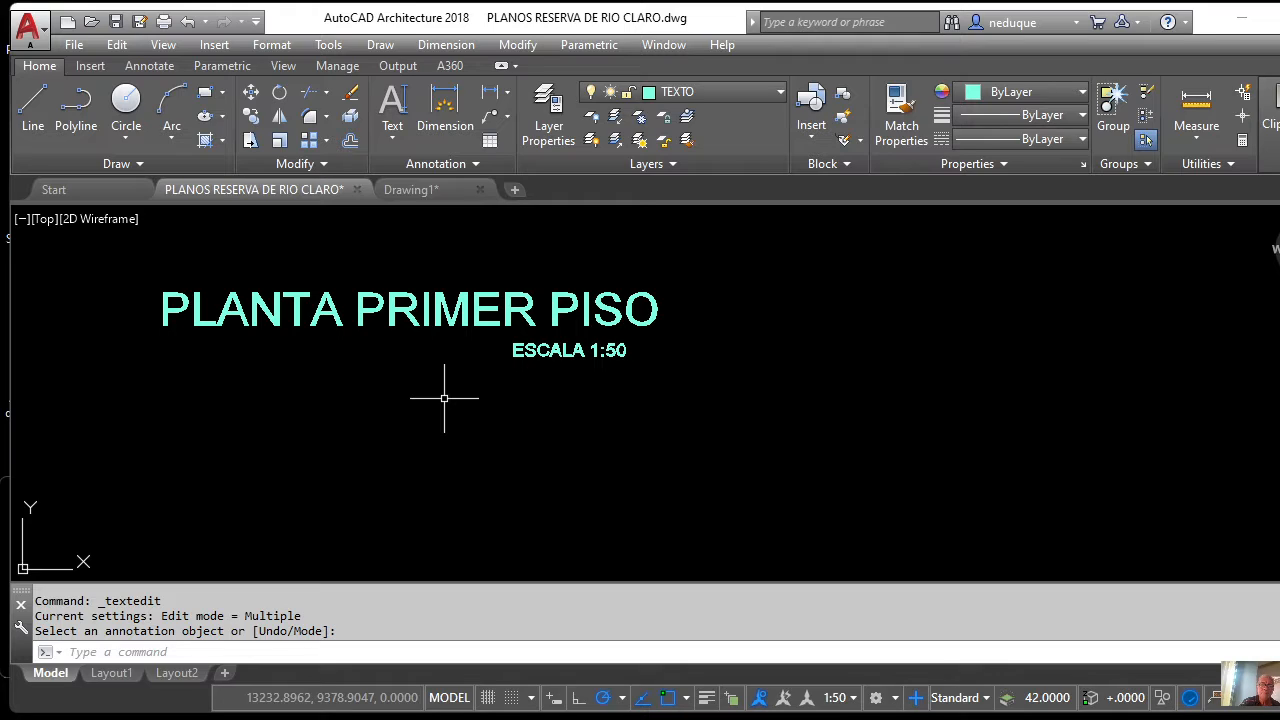
scroll(444, 398, "down", 3)
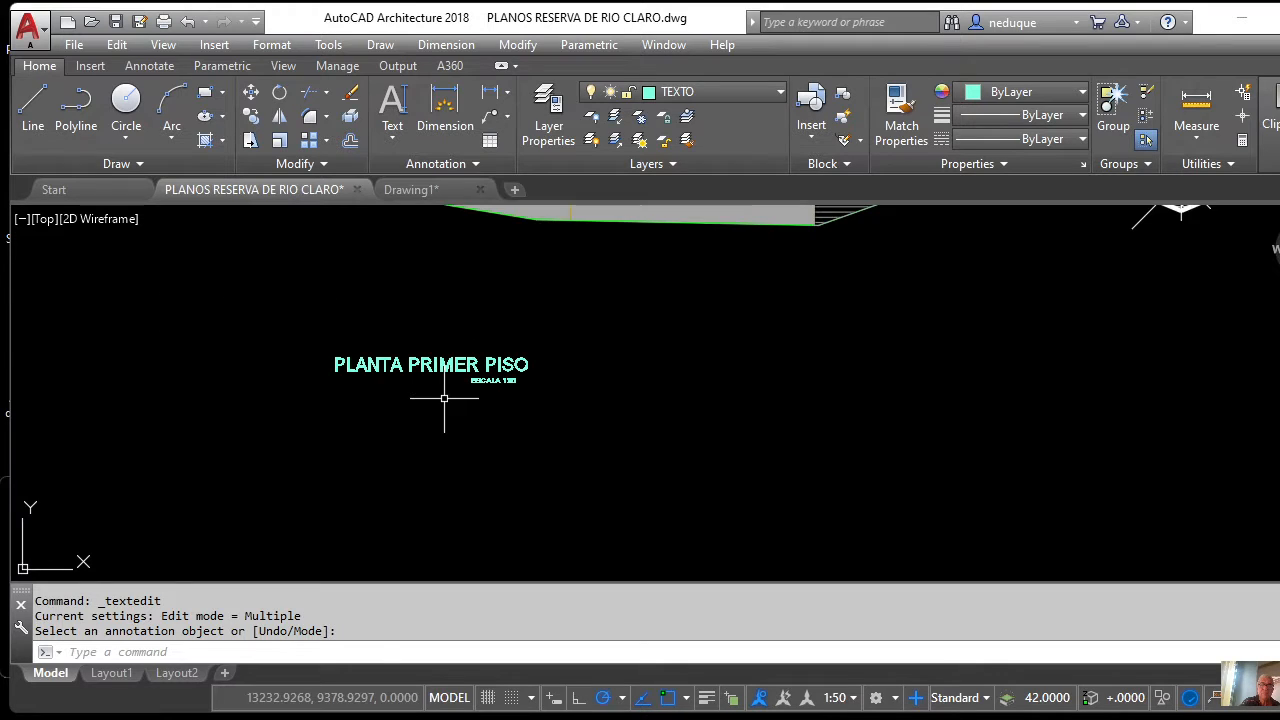
scroll(444, 398, "up", 3)
scroll(293, 377, "down", 3)
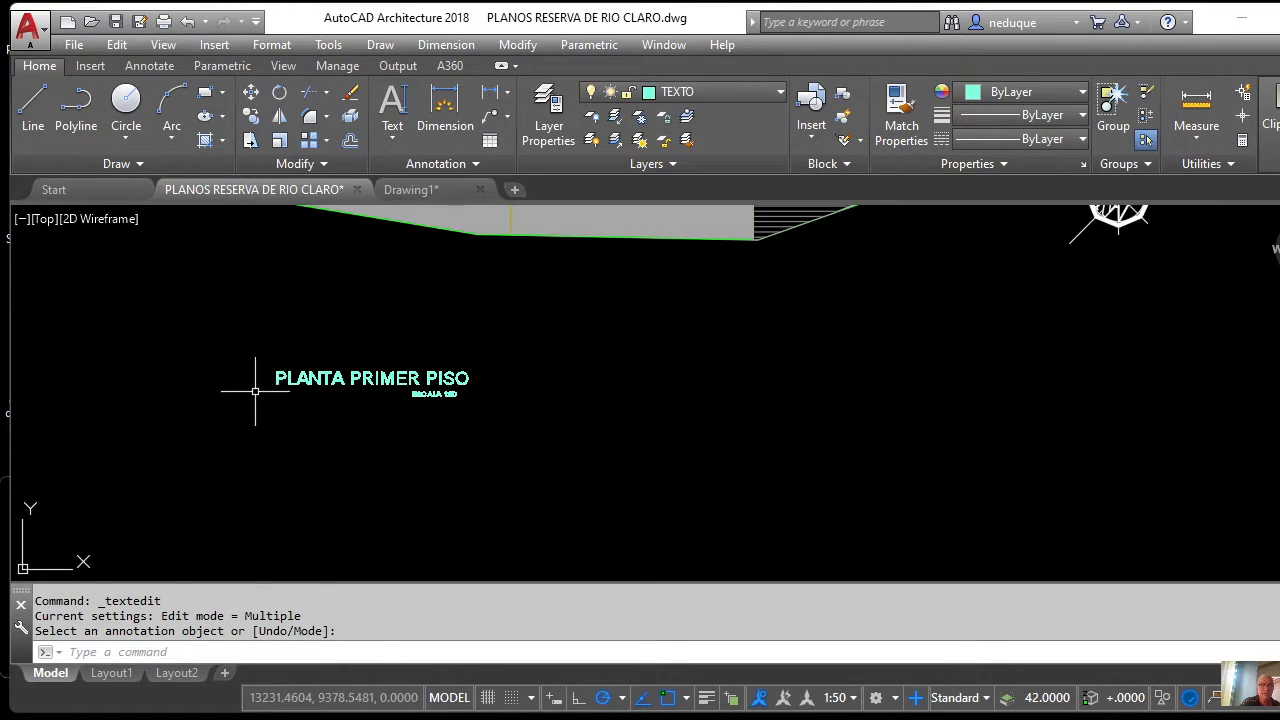
scroll(363, 443, "down", 4)
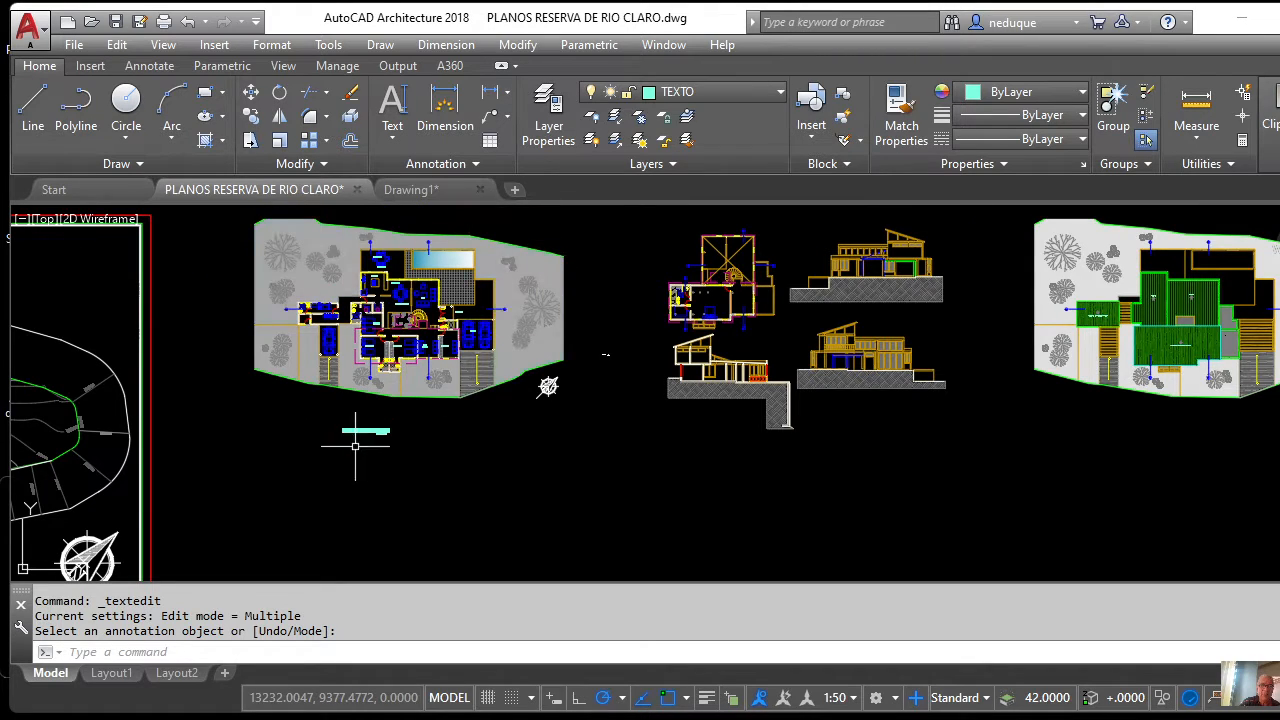
scroll(357, 434, "up", 10)
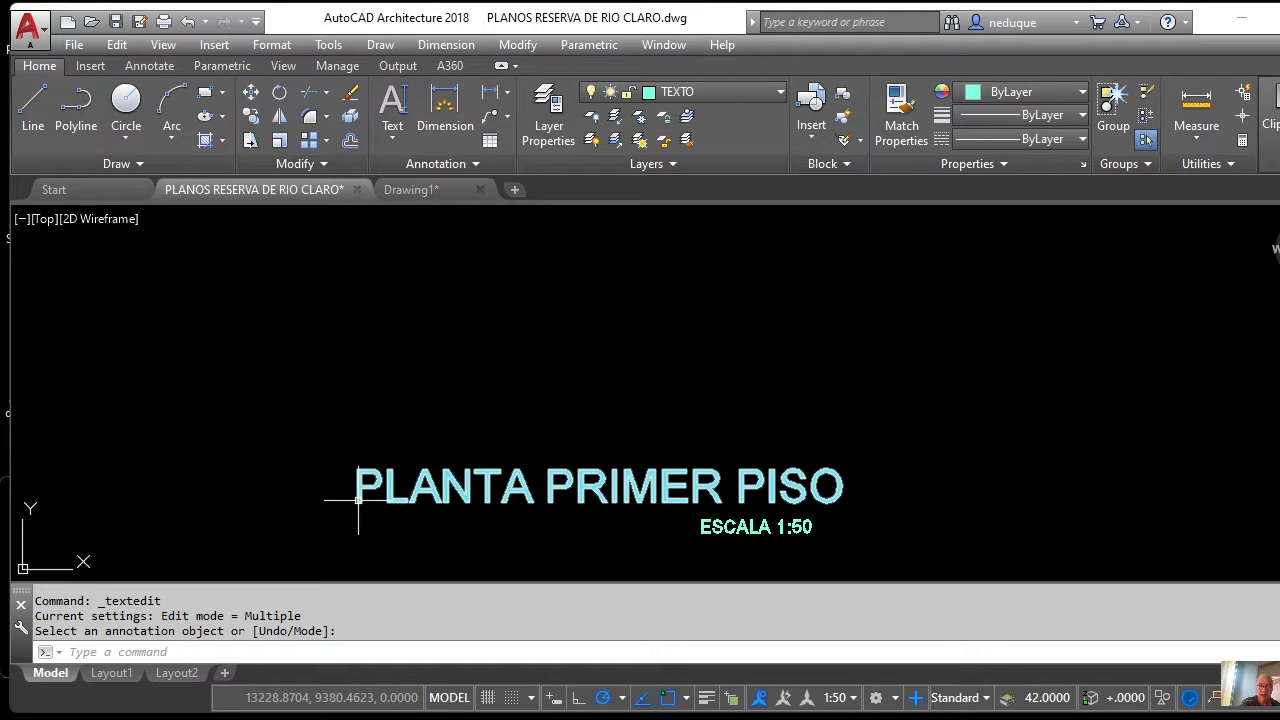
scroll(414, 423, "down", 2)
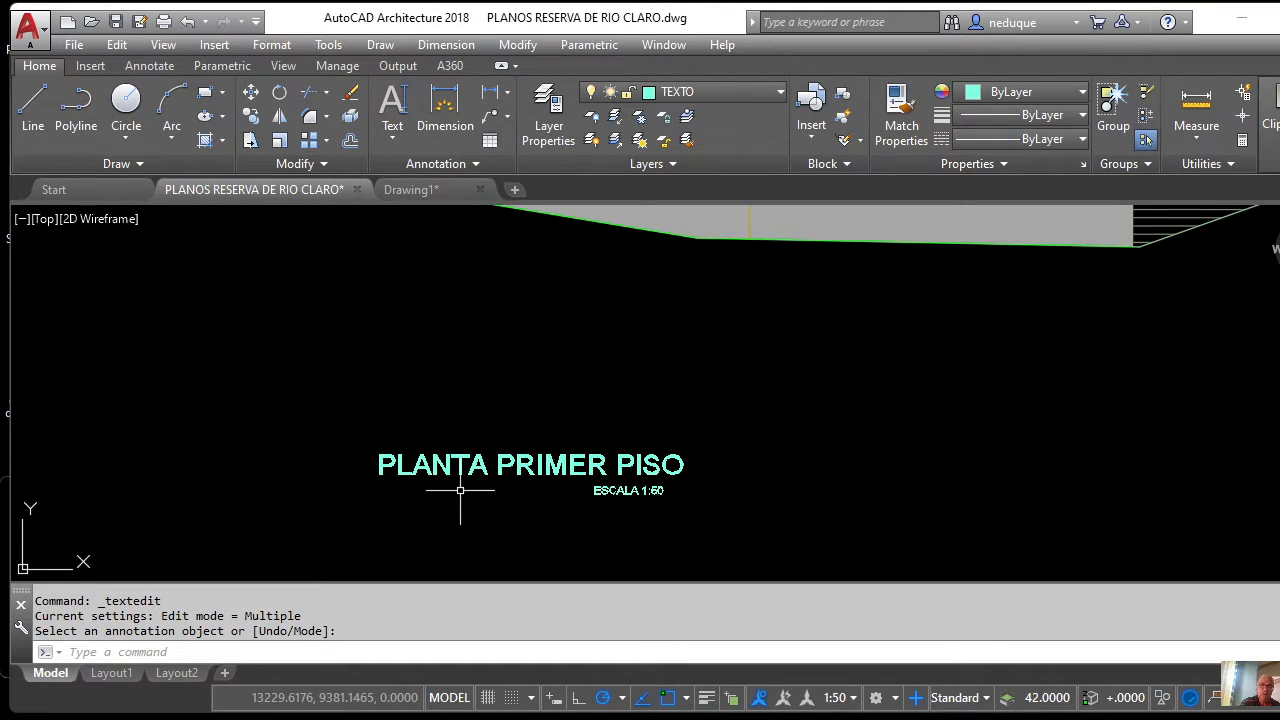
scroll(457, 486, "up", 4)
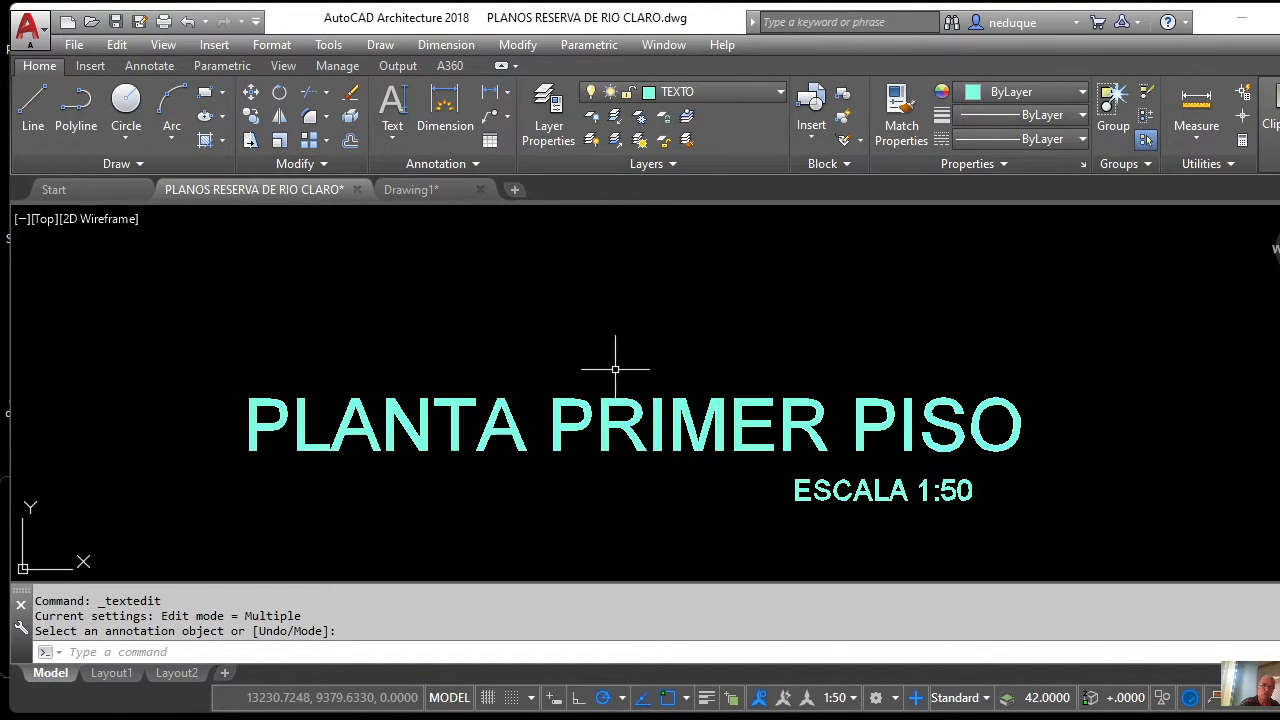
scroll(613, 468, "down", 4)
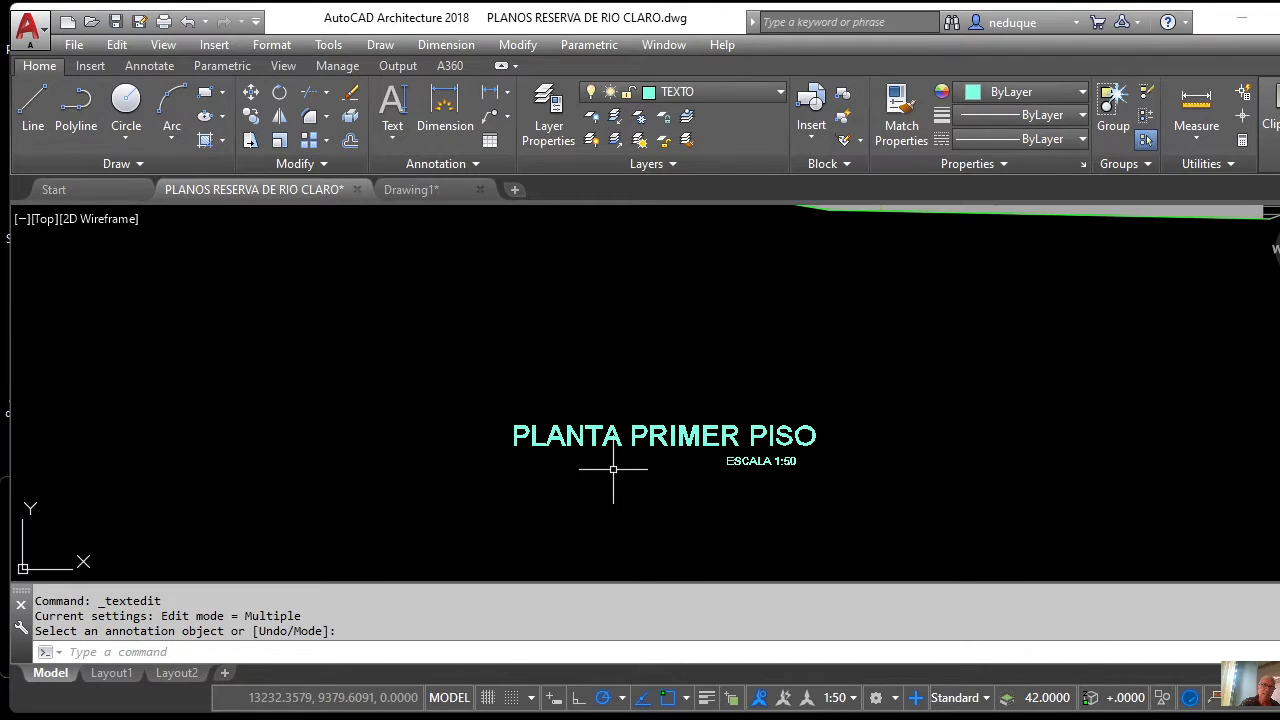
scroll(613, 468, "up", 3)
scroll(614, 449, "down", 6)
scroll(676, 441, "up", 7)
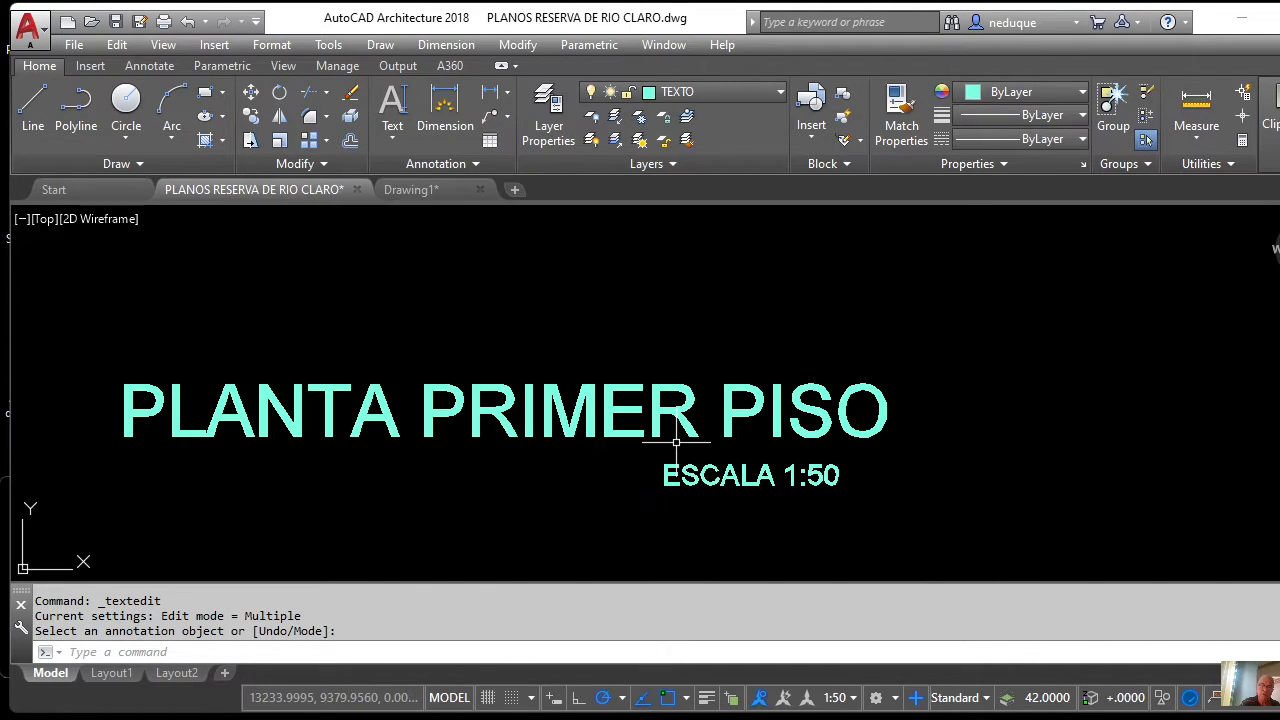
scroll(627, 469, "down", 4)
scroll(627, 469, "down", 6)
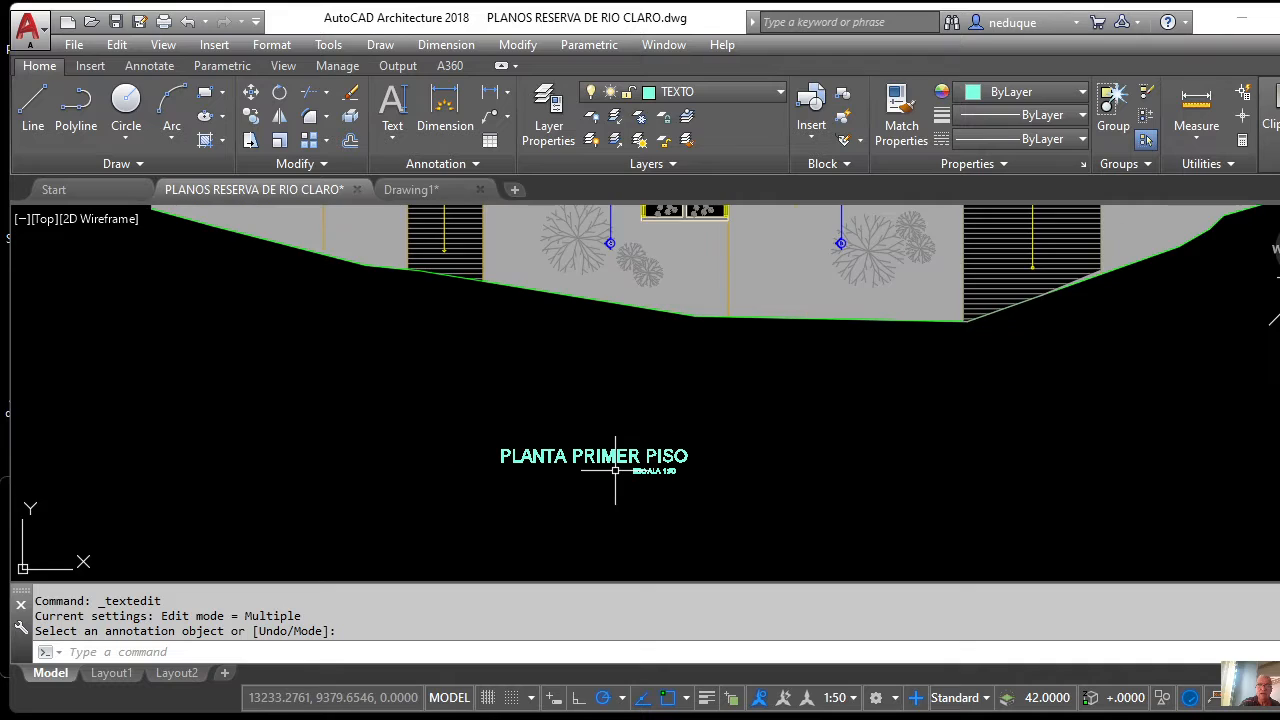
scroll(615, 468, "up", 7)
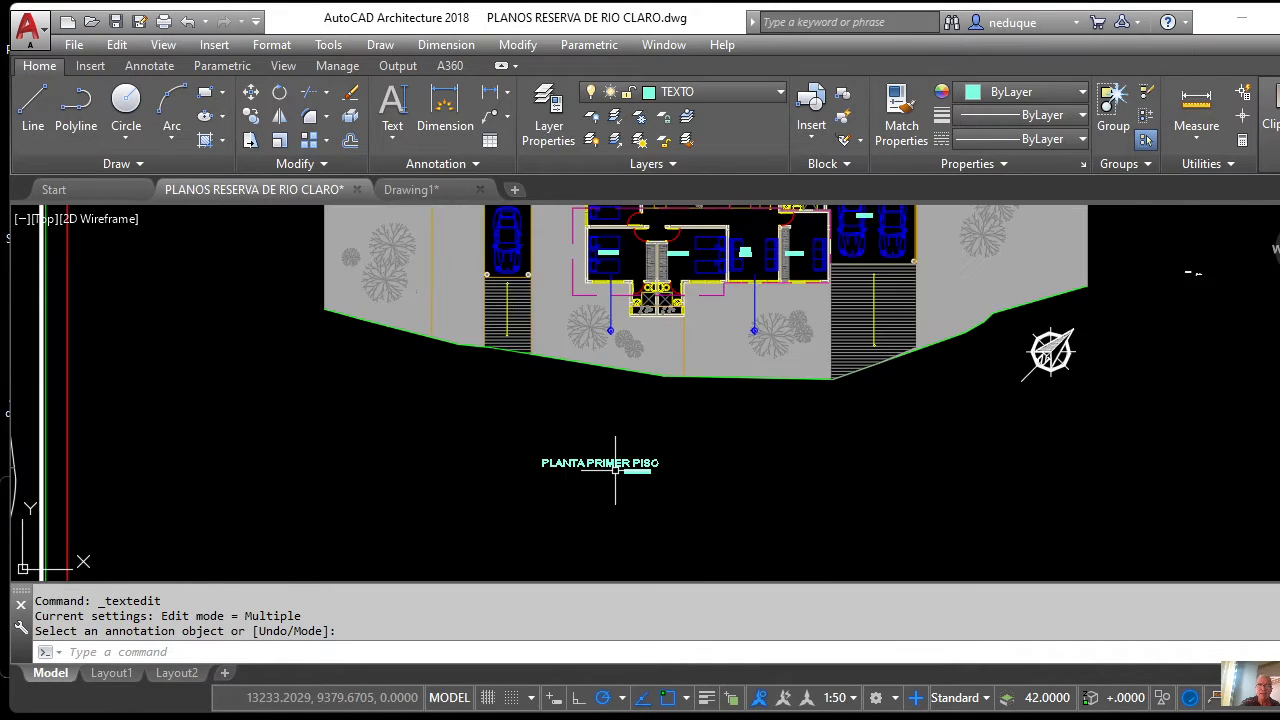
scroll(606, 480, "down", 7)
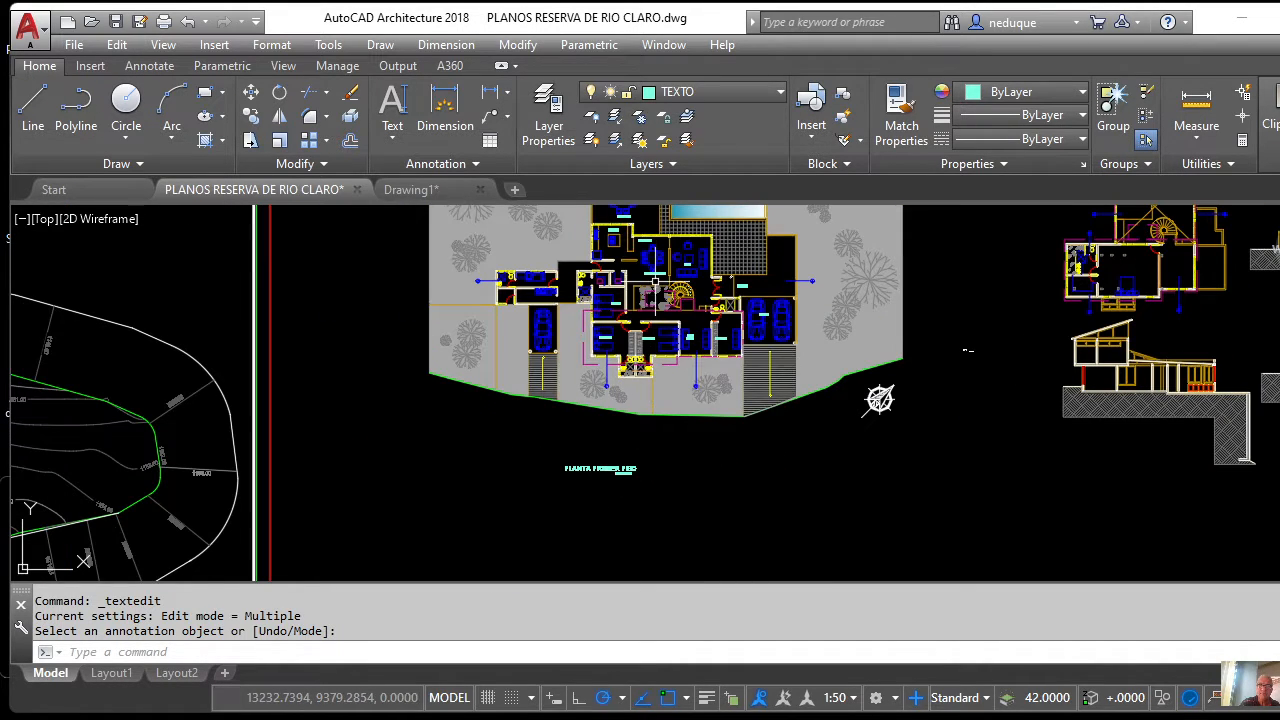
scroll(663, 262, "up", 6)
scroll(659, 286, "down", 2)
scroll(645, 310, "down", 5)
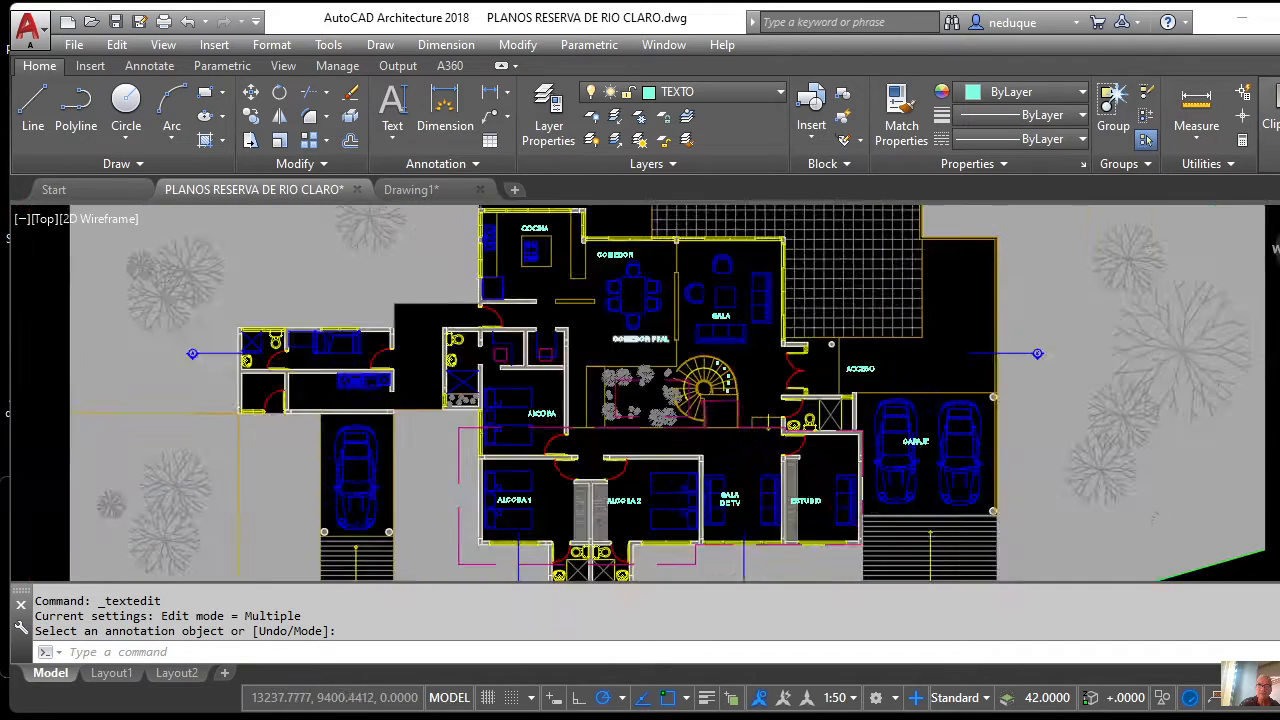
scroll(620, 355, "up", 5)
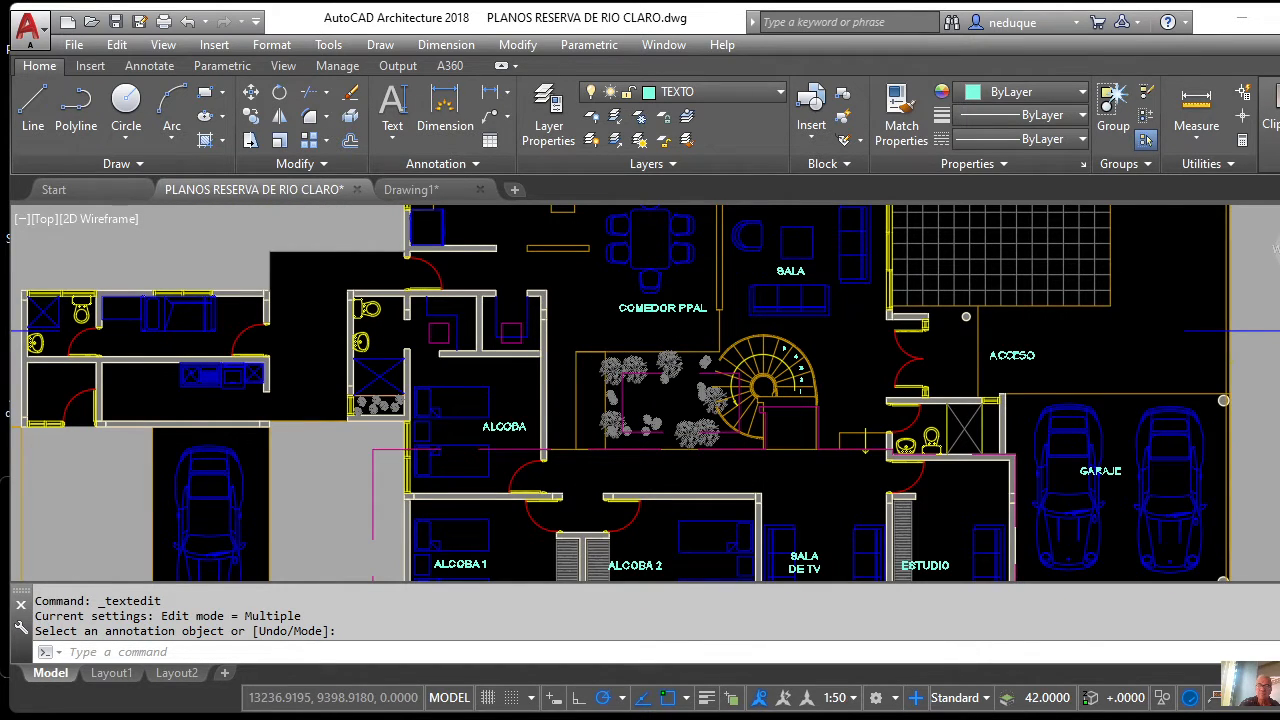
scroll(625, 345, "up", 6)
scroll(640, 322, "down", 4)
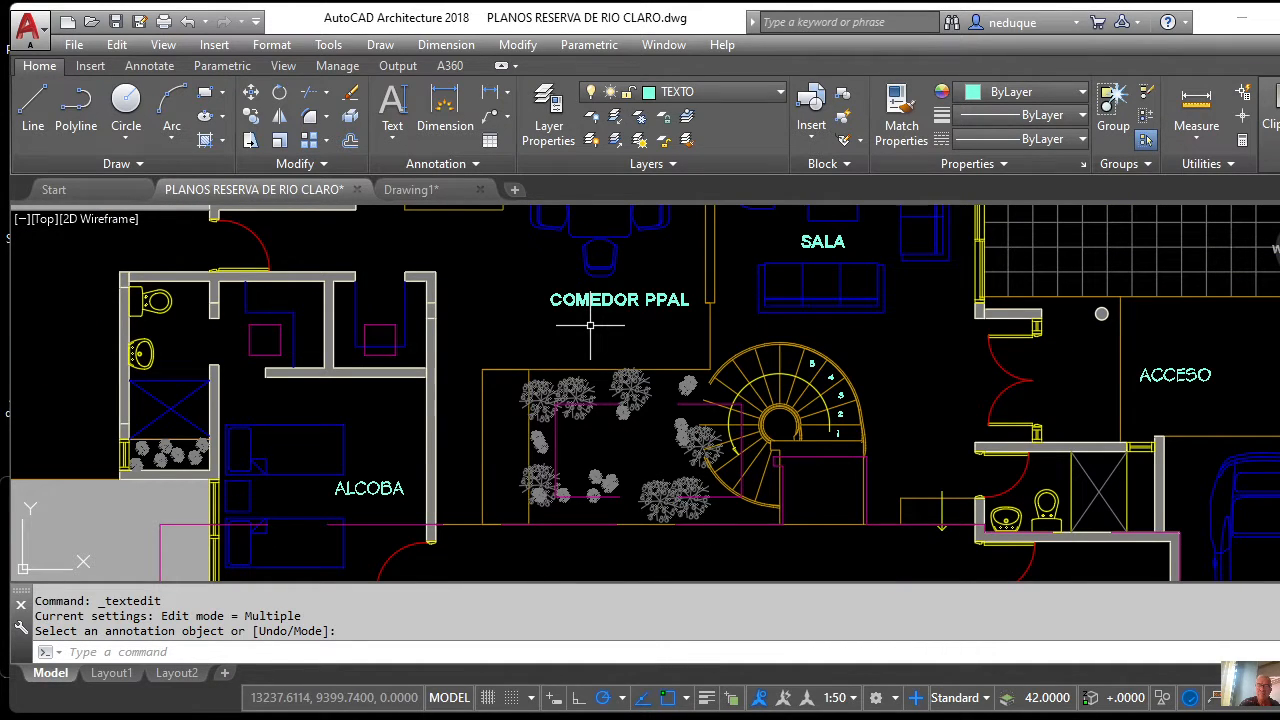
scroll(590, 325, "down", 5)
scroll(591, 294, "up", 7)
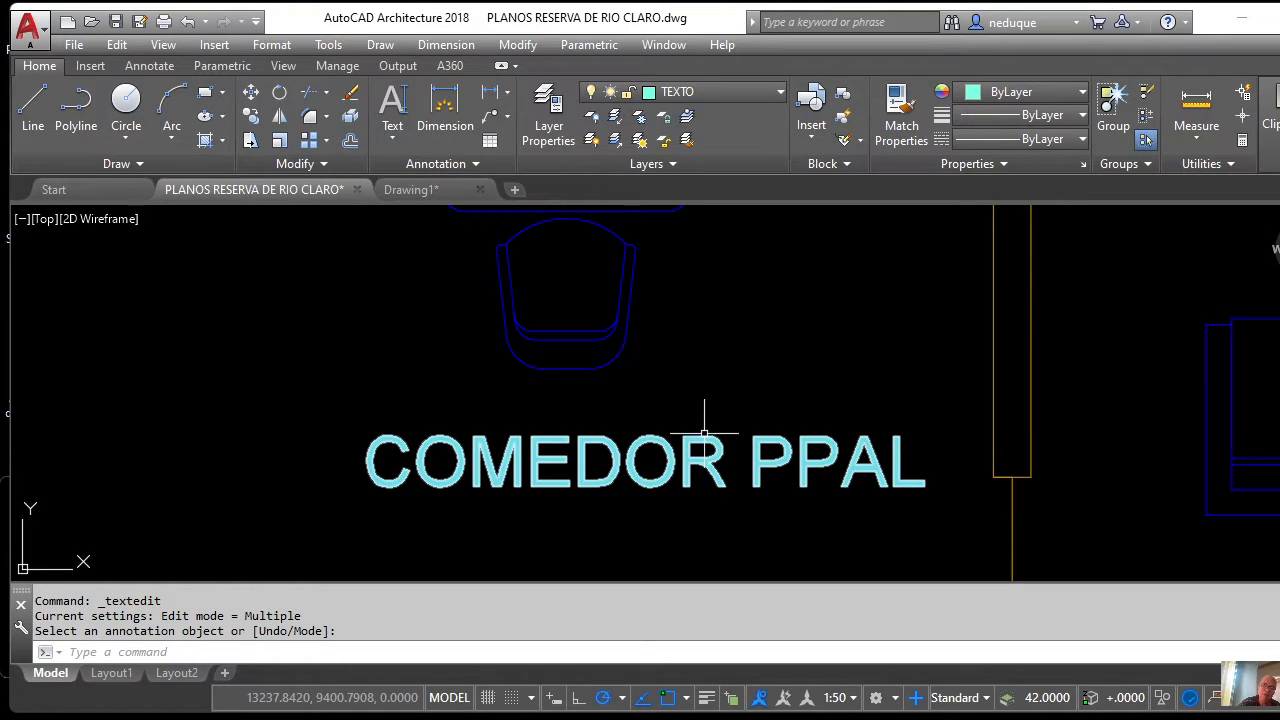
Open Properties for the COMEDOR PPAL label and set its width factor to 1.5.
key("Return")
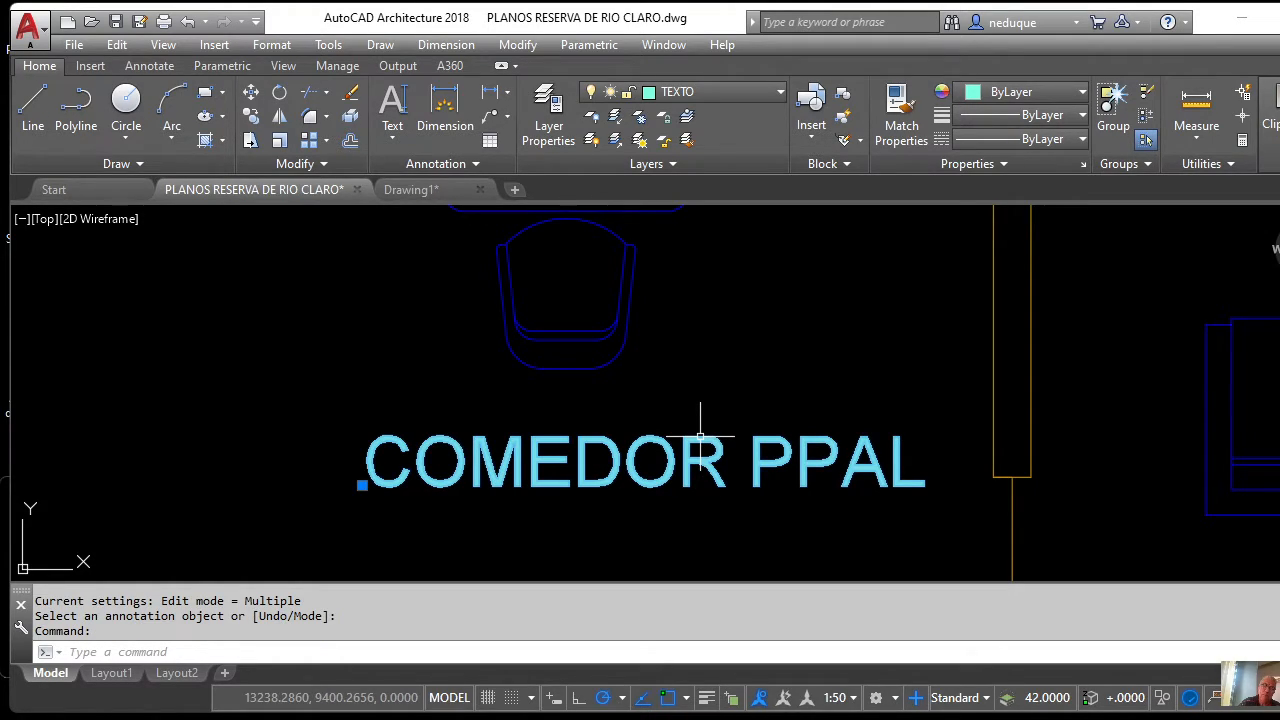
right_click(700, 436)
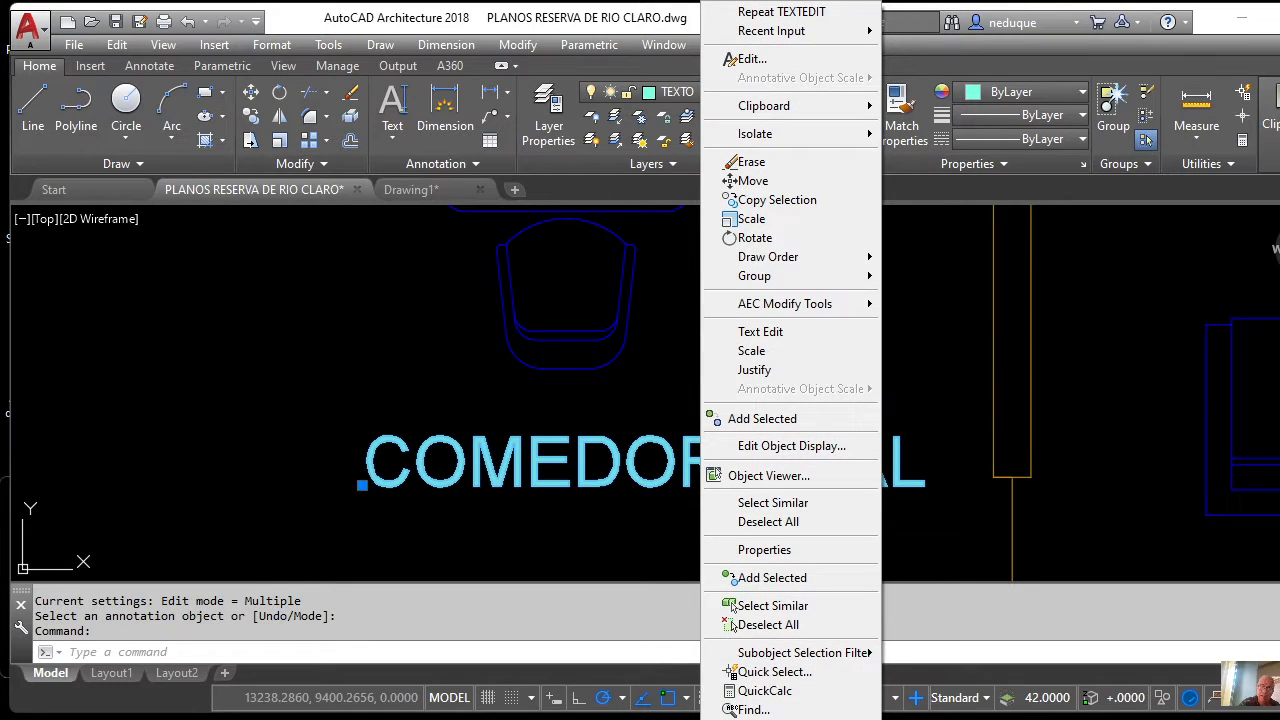
left_click(764, 549)
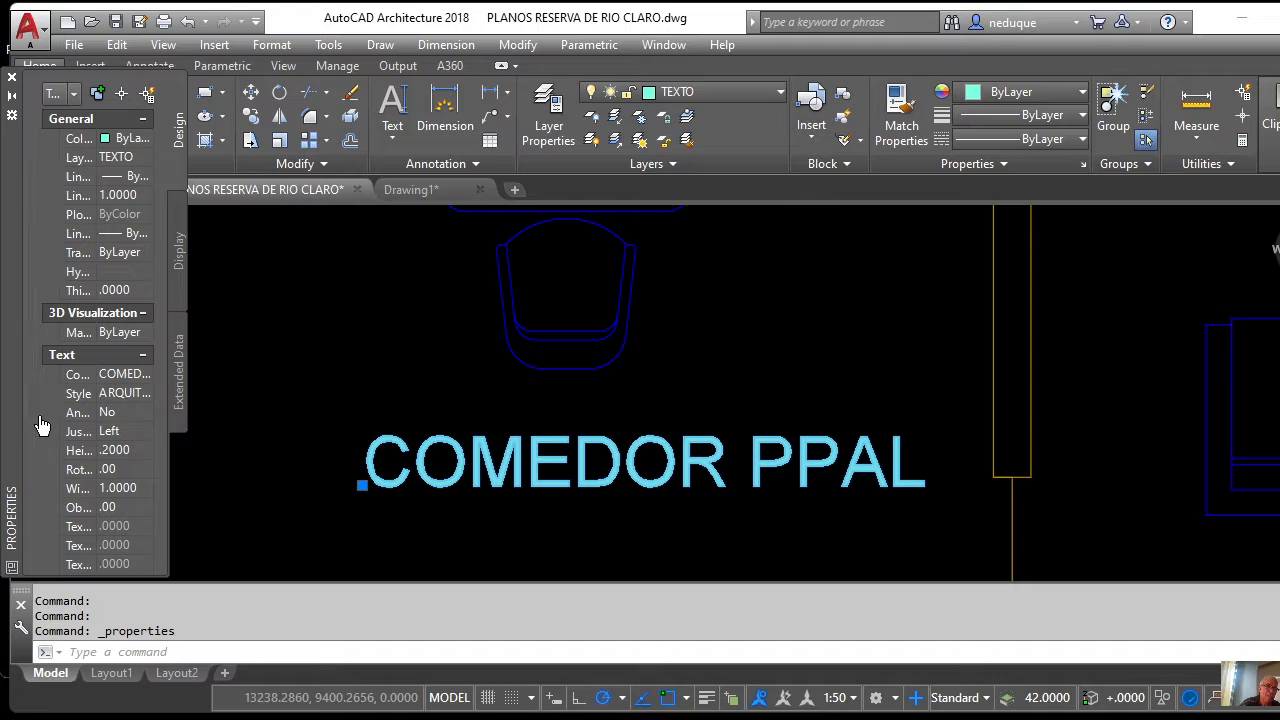
left_click_drag(30, 405, 29, 457)
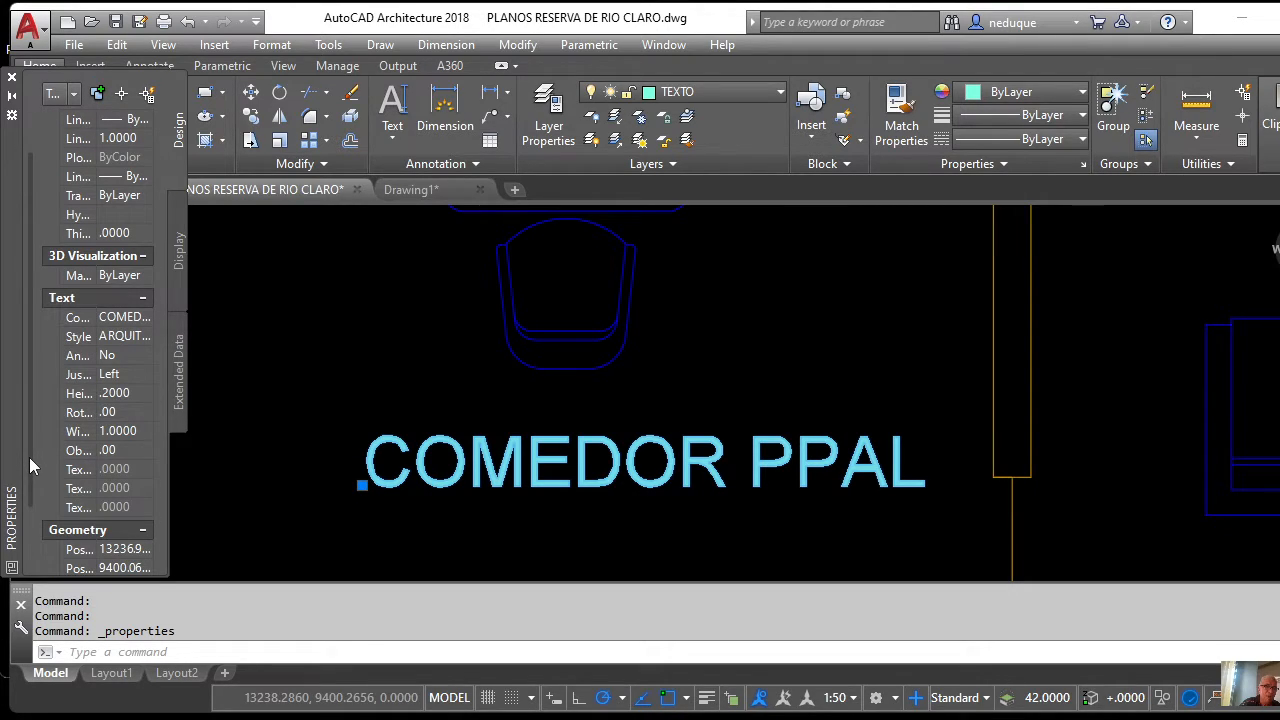
scroll(82, 433, "up", 1)
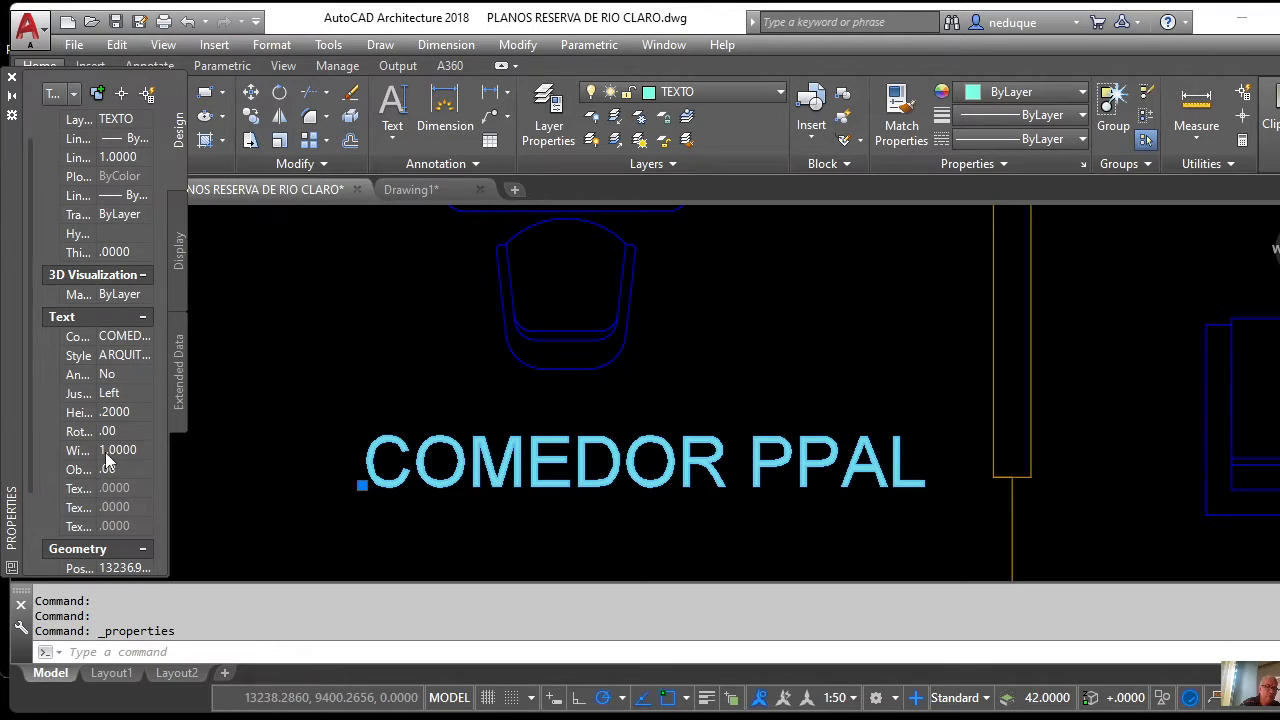
left_click(107, 451)
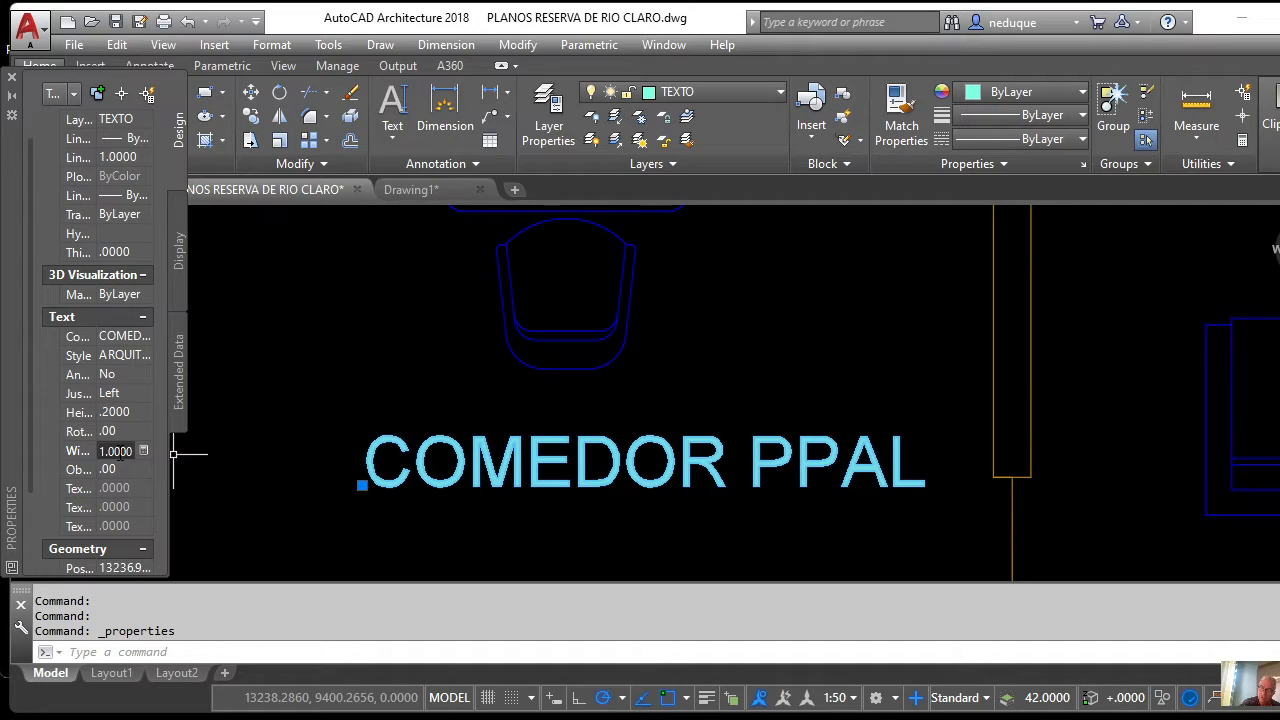
type("1.5")
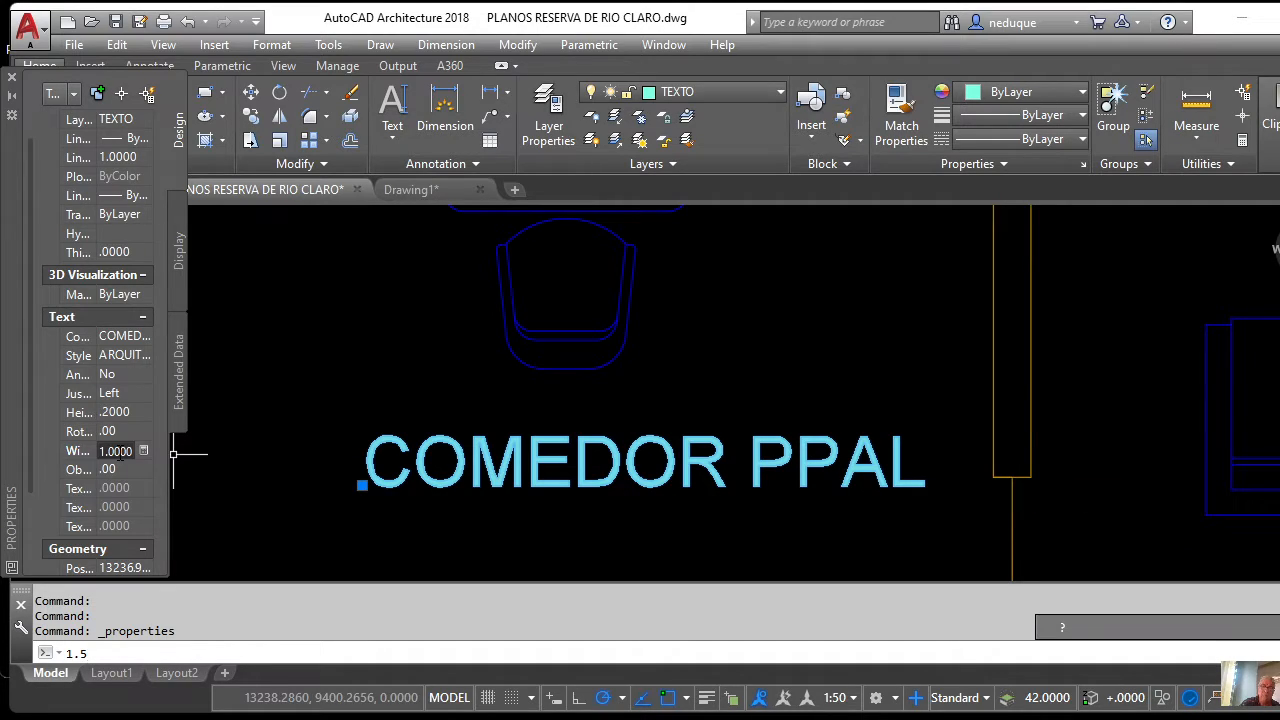
key("Return")
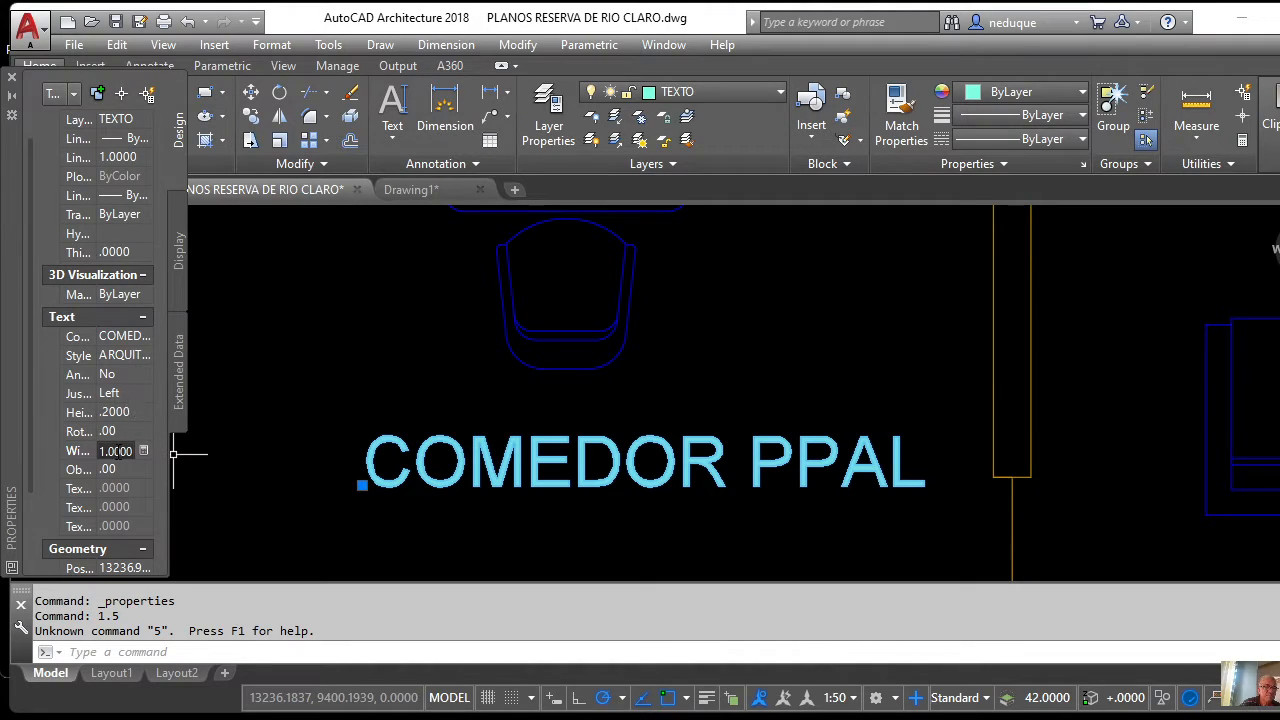
Change the COMEDOR PPAL width factor to 0.7.
double_click(116, 451)
type("1")
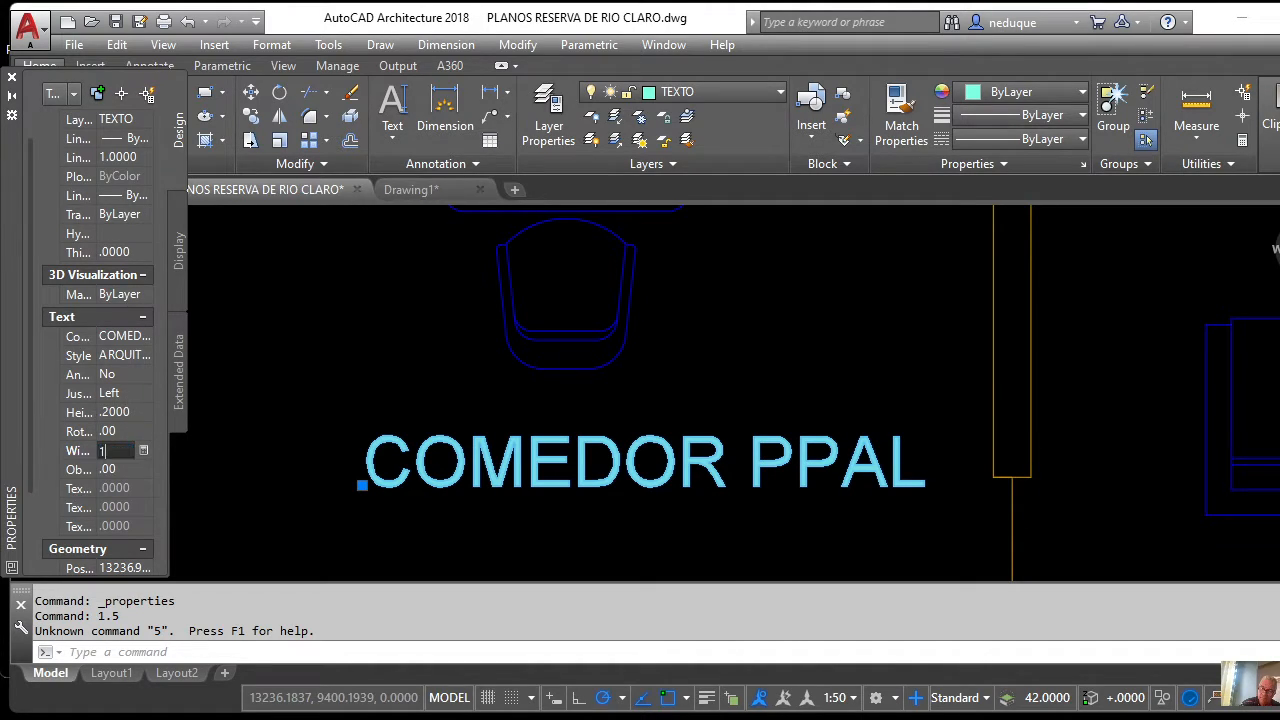
key("Tab")
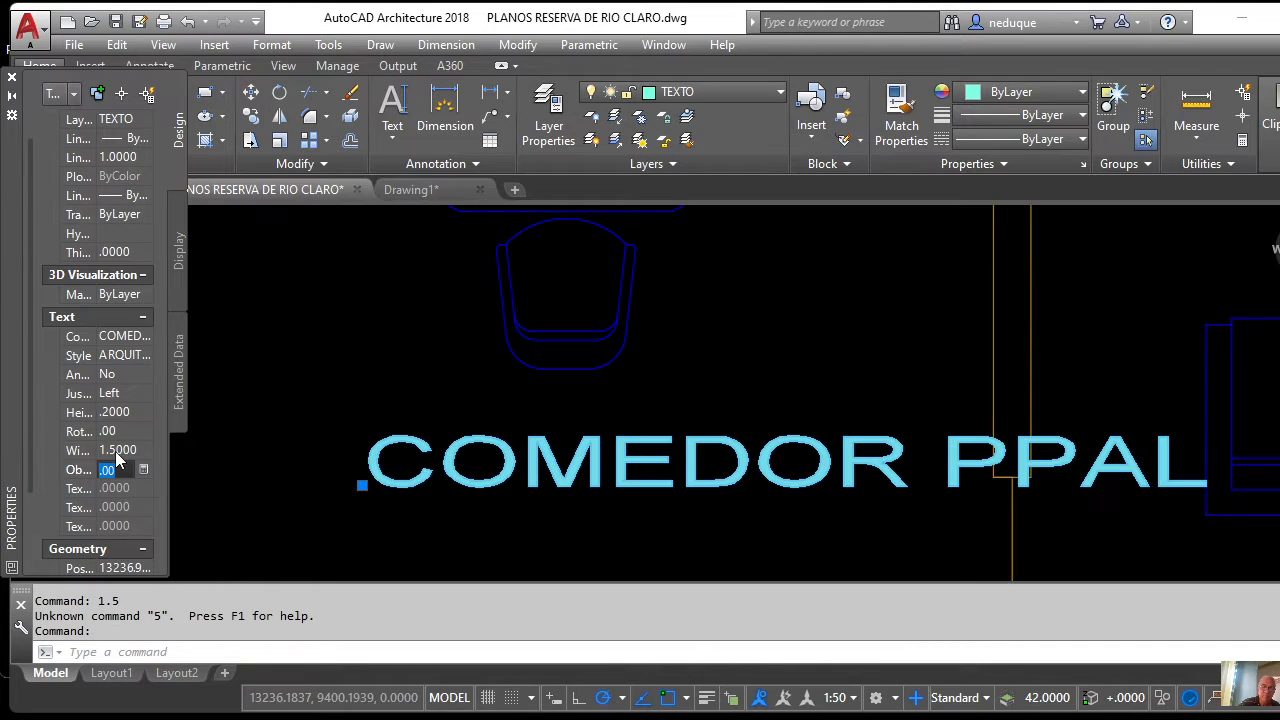
scroll(445, 413, "down", 5)
scroll(496, 401, "up", 3)
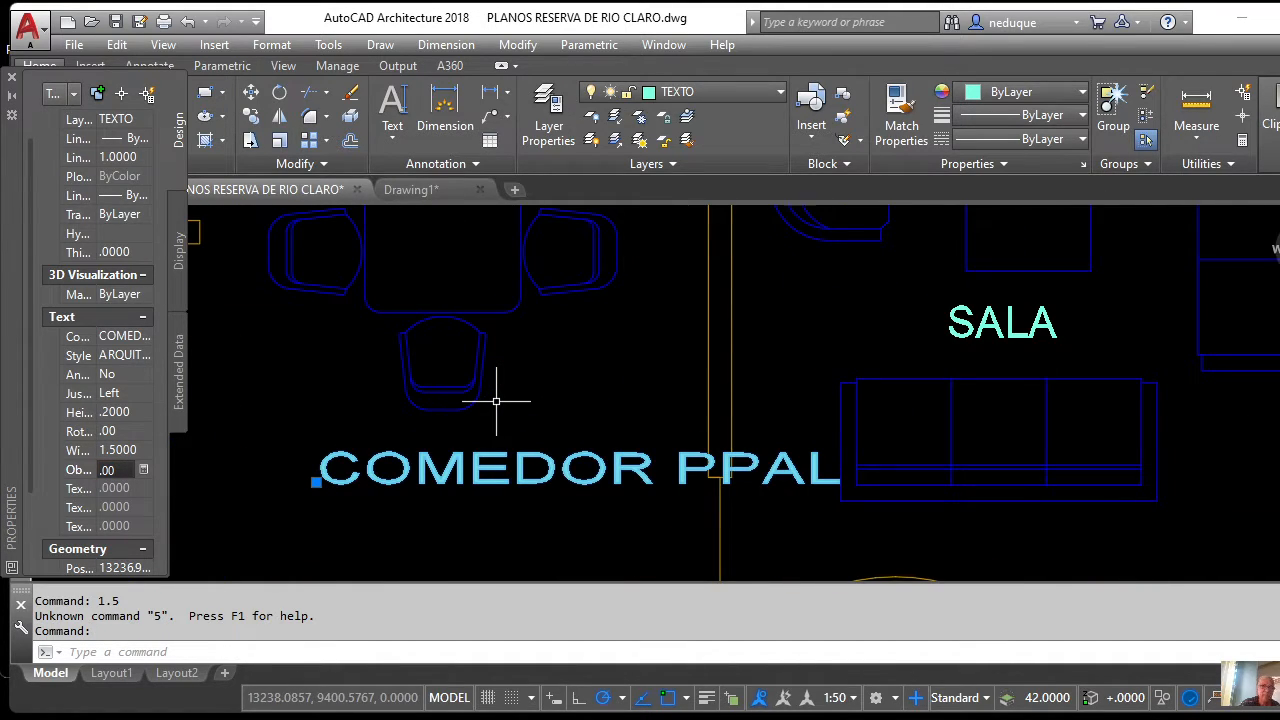
left_click(118, 451)
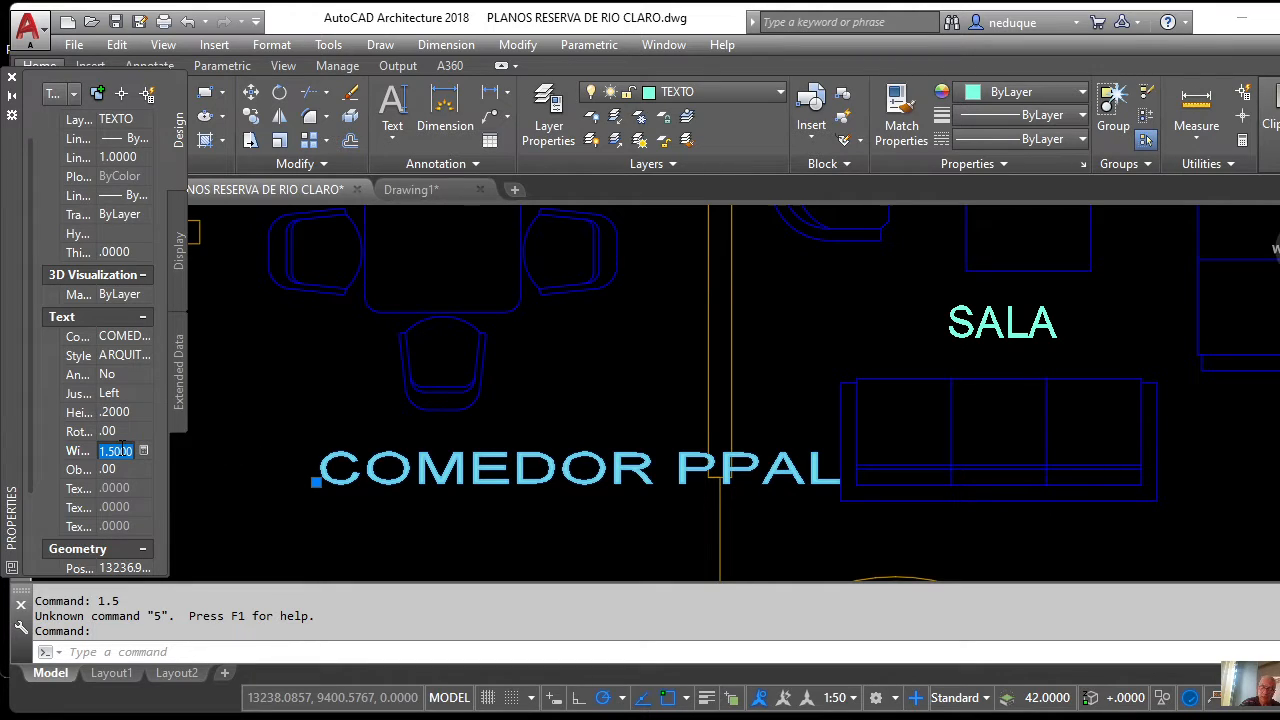
type(".")
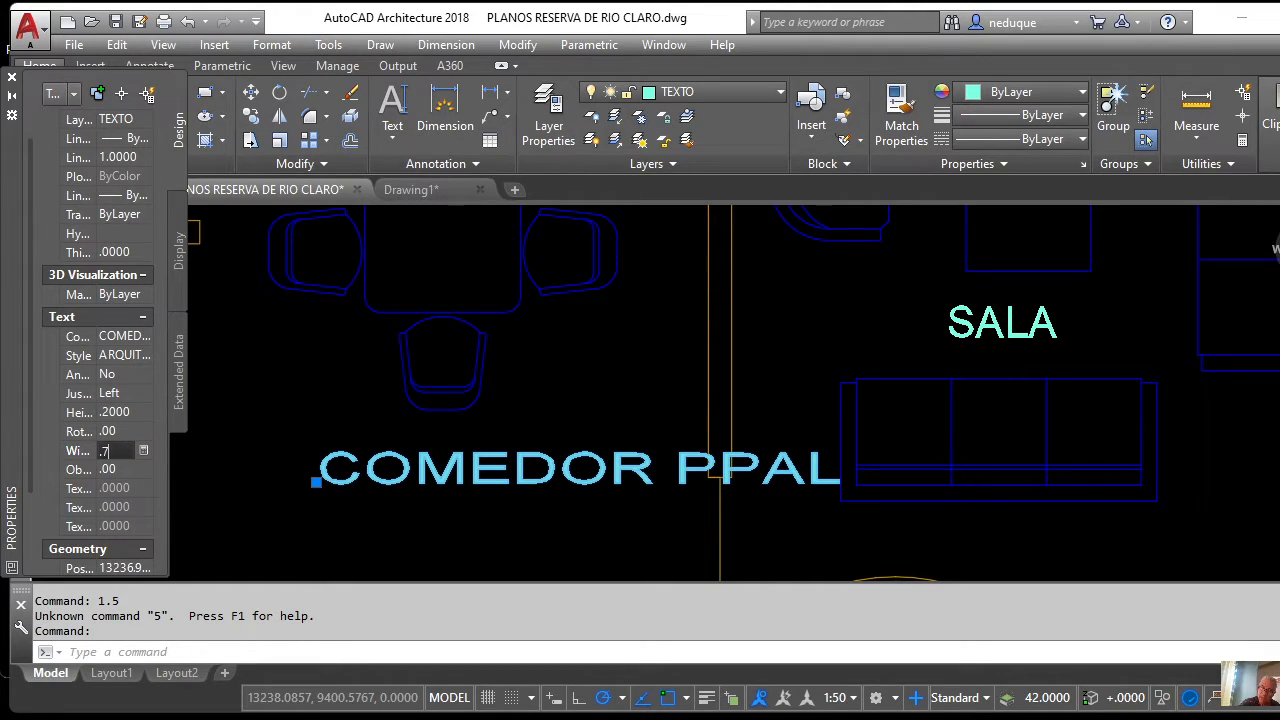
type("7")
key("Tab")
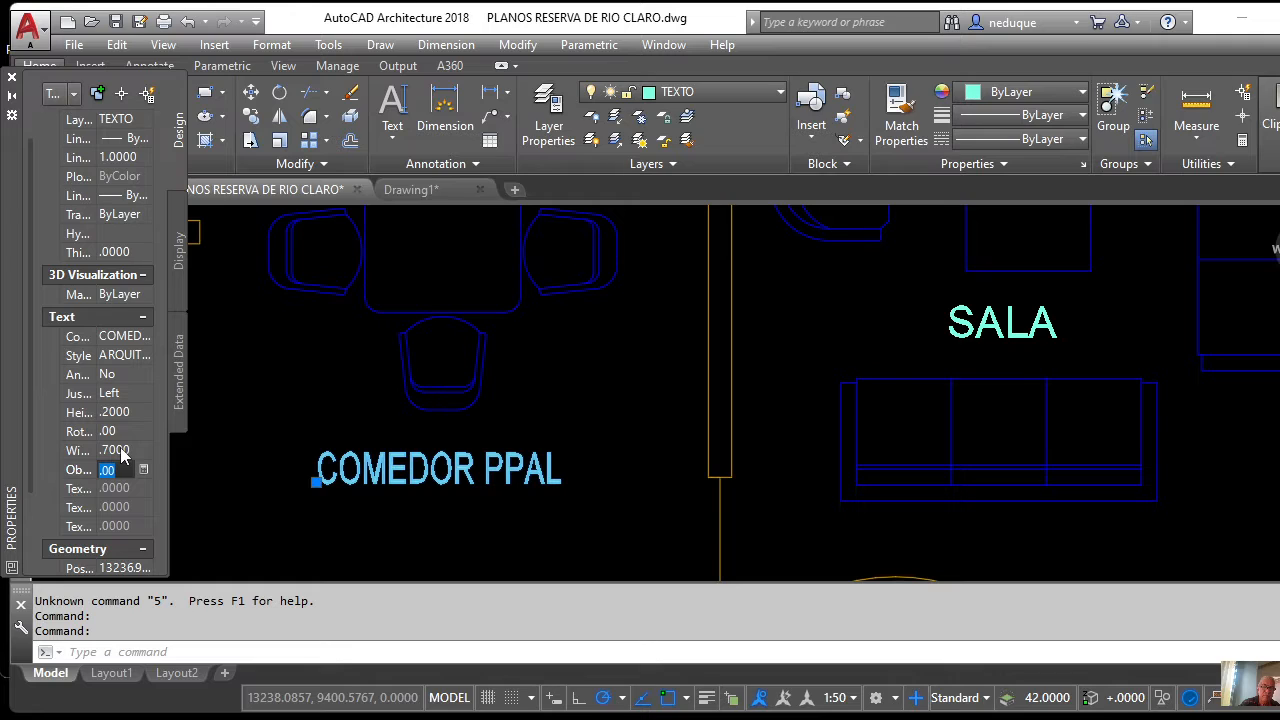
scroll(375, 390, "down", 5)
scroll(414, 420, "up", 5)
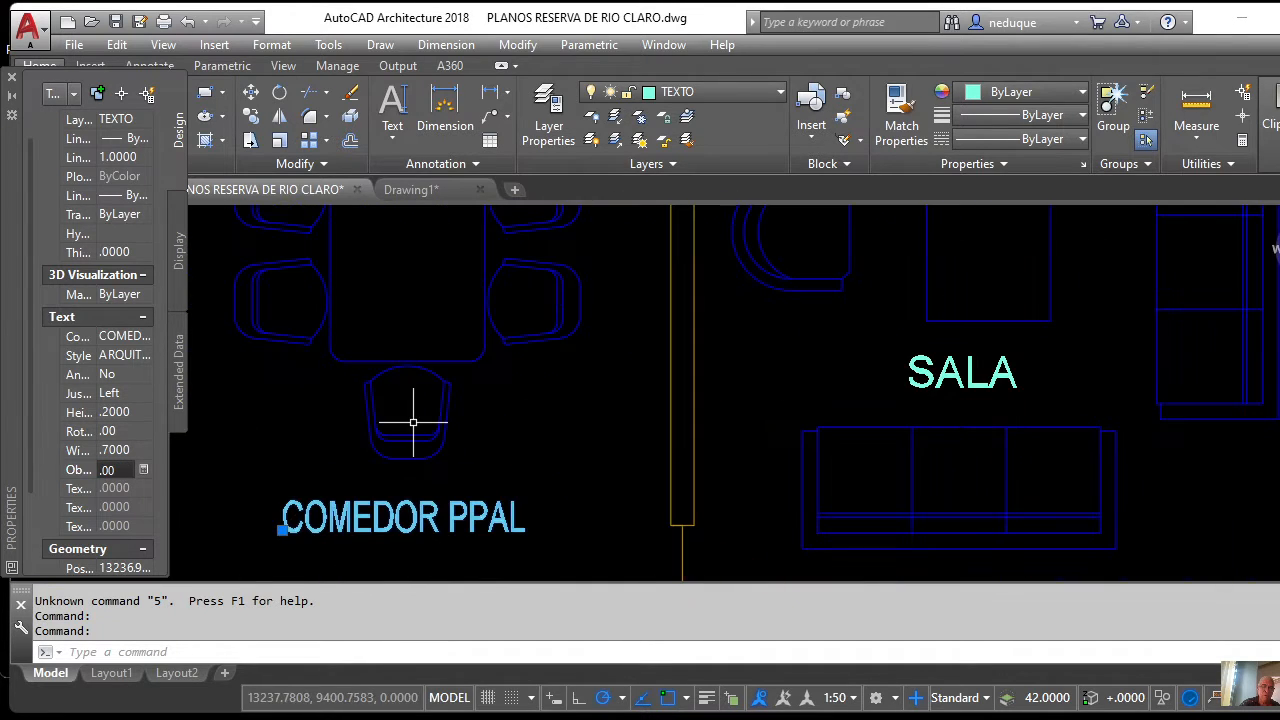
scroll(419, 430, "down", 5)
scroll(337, 471, "up", 5)
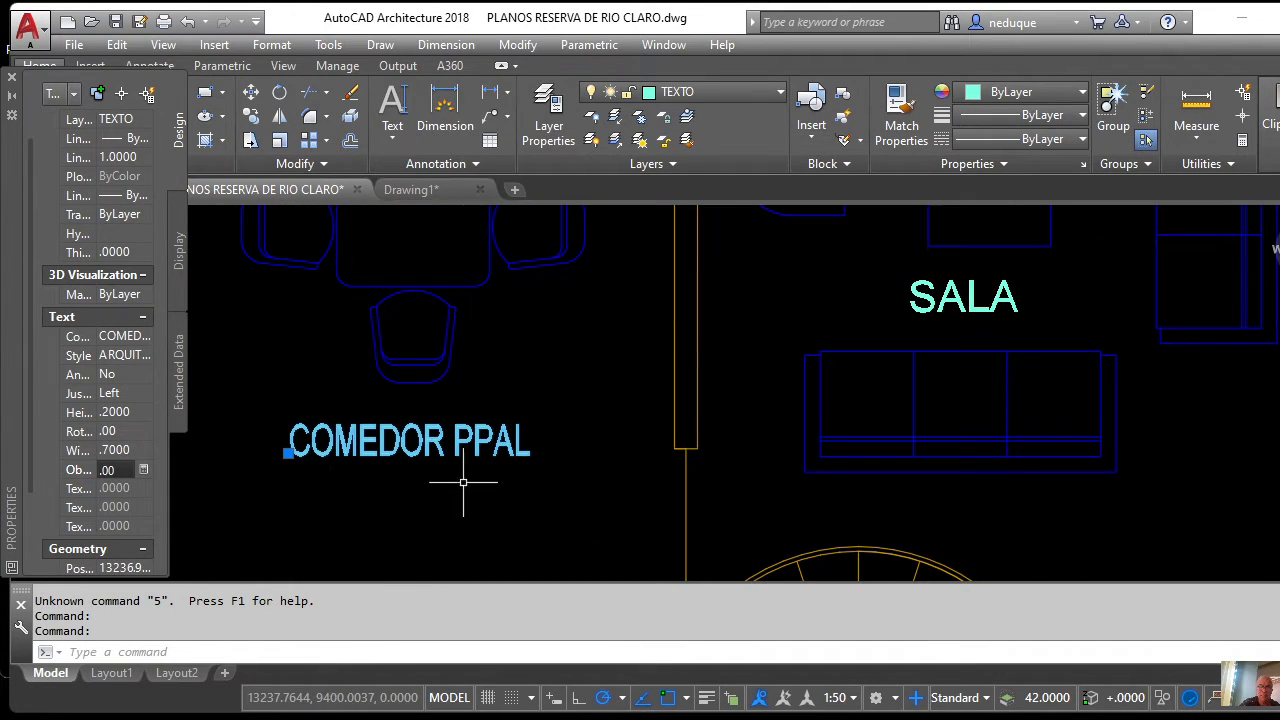
scroll(524, 413, "down", 5)
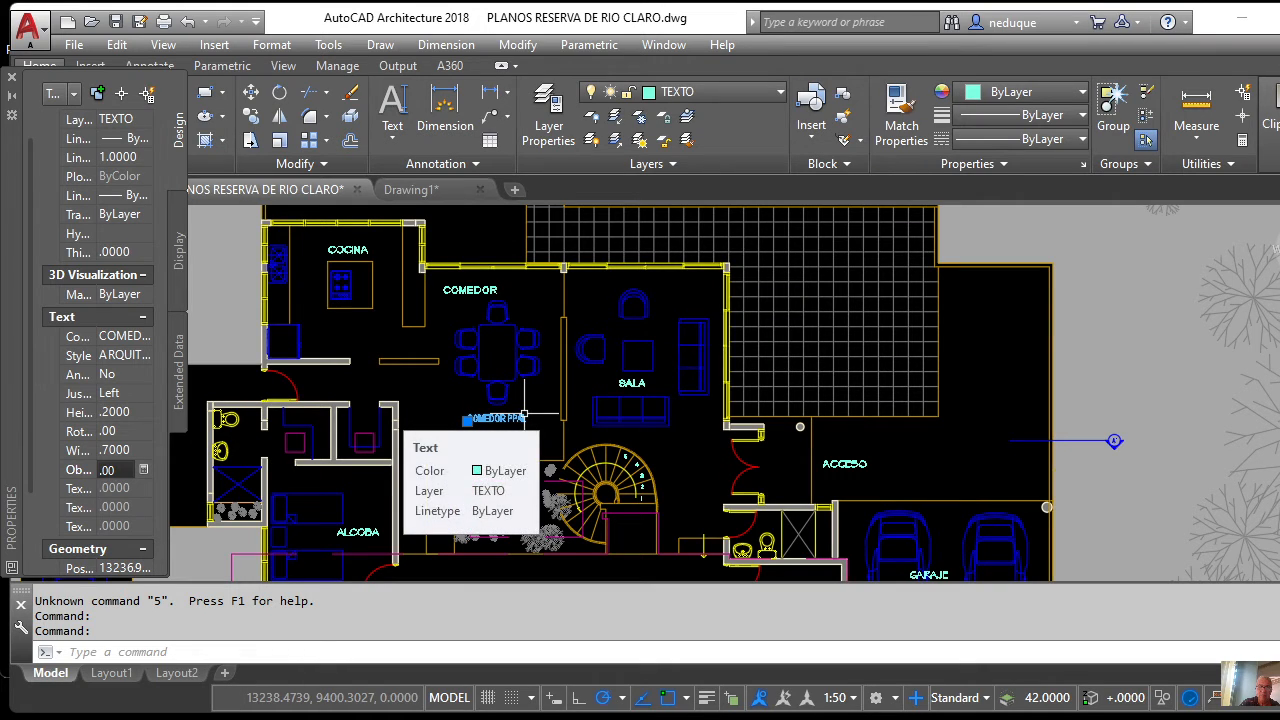
scroll(524, 414, "down", 5)
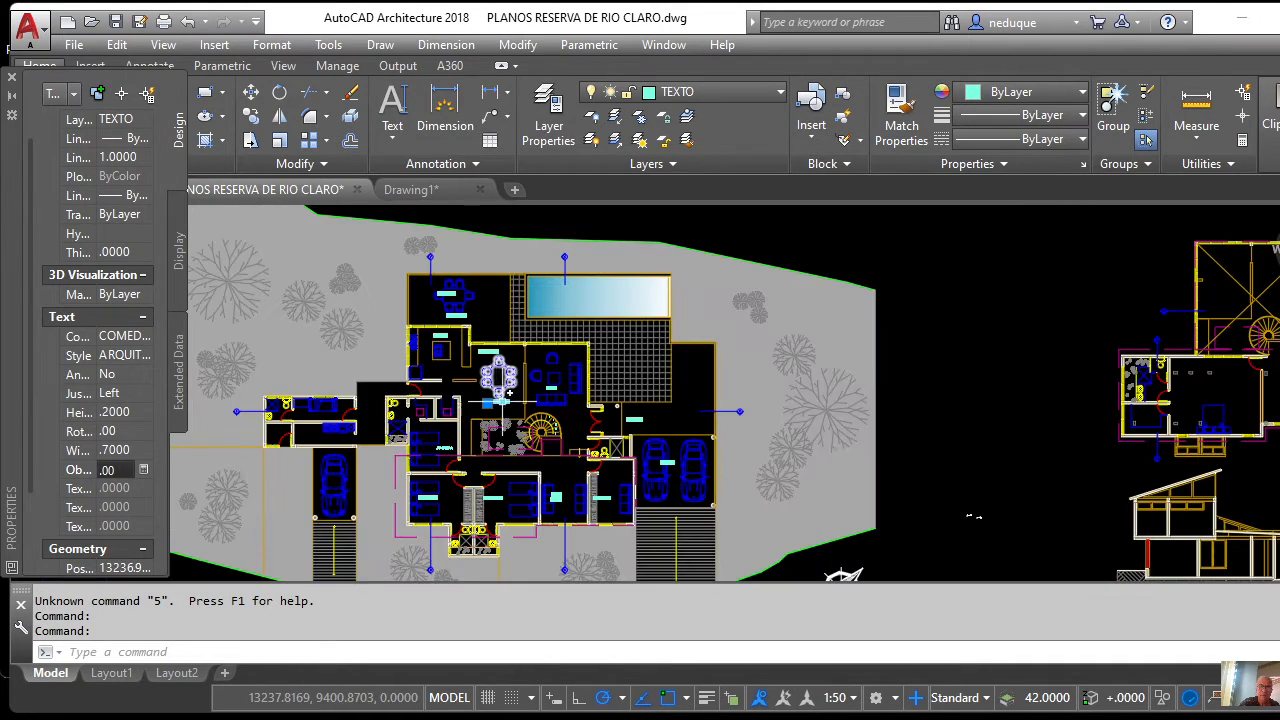
scroll(616, 480, "up", 5)
scroll(616, 480, "down", 5)
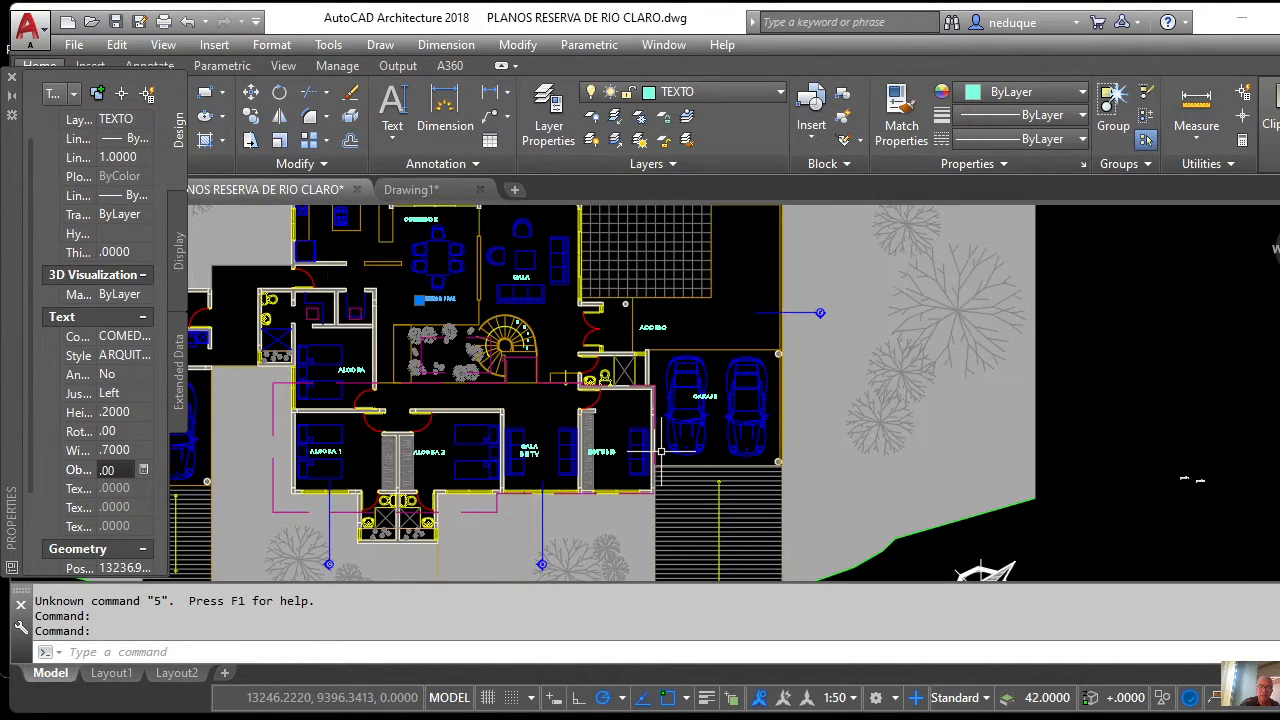
scroll(650, 443, "up", 5)
middle_click_drag(588, 358, 671, 473)
scroll(660, 460, "up", 8)
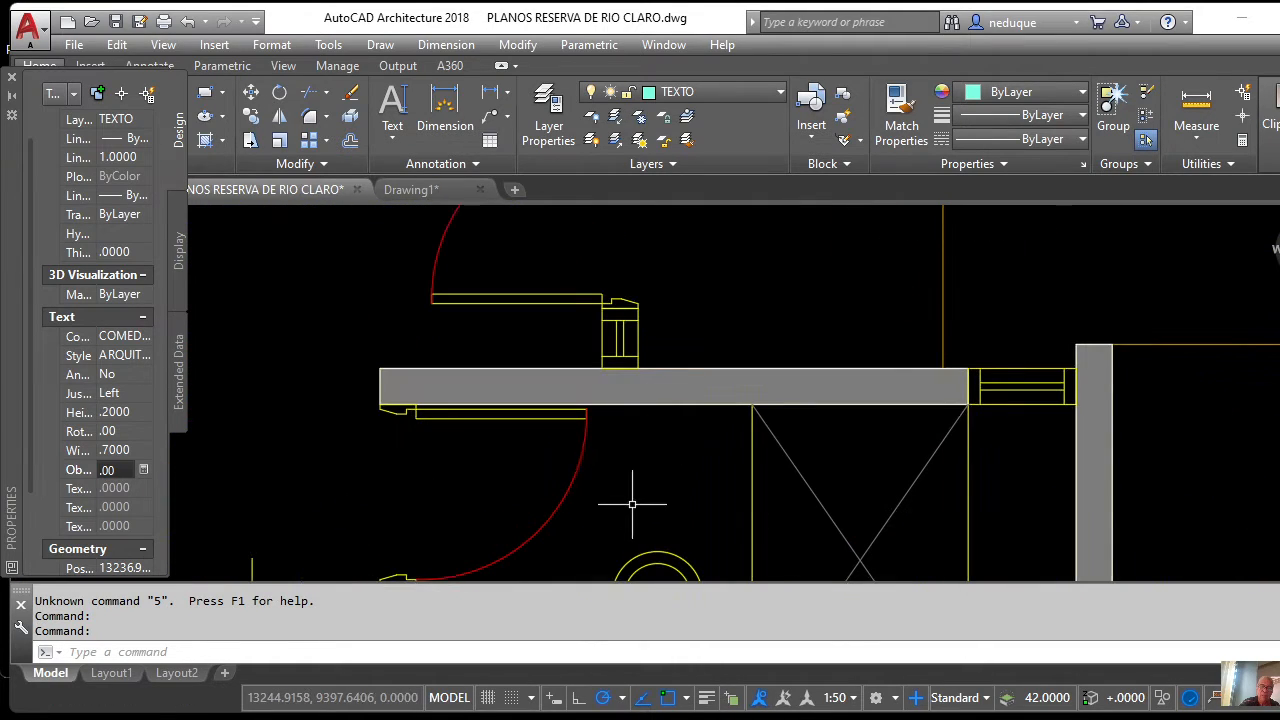
scroll(620, 491, "down", 3)
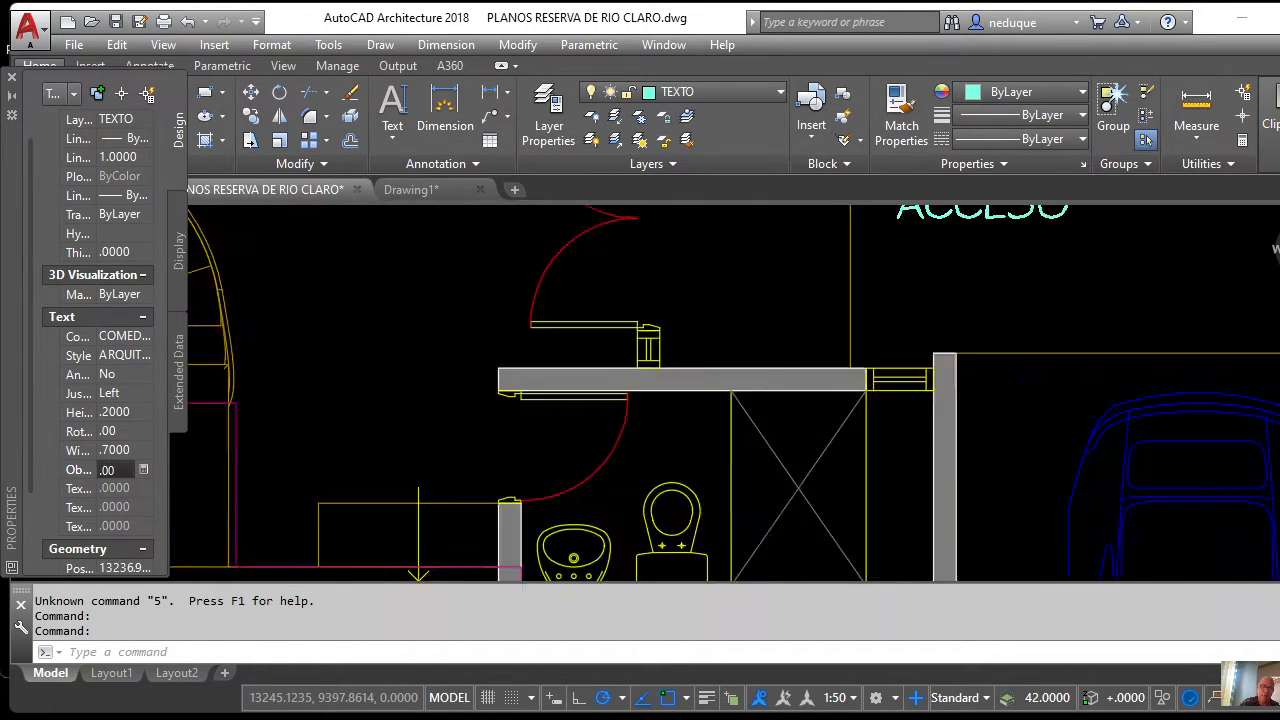
scroll(686, 391, "up", 3)
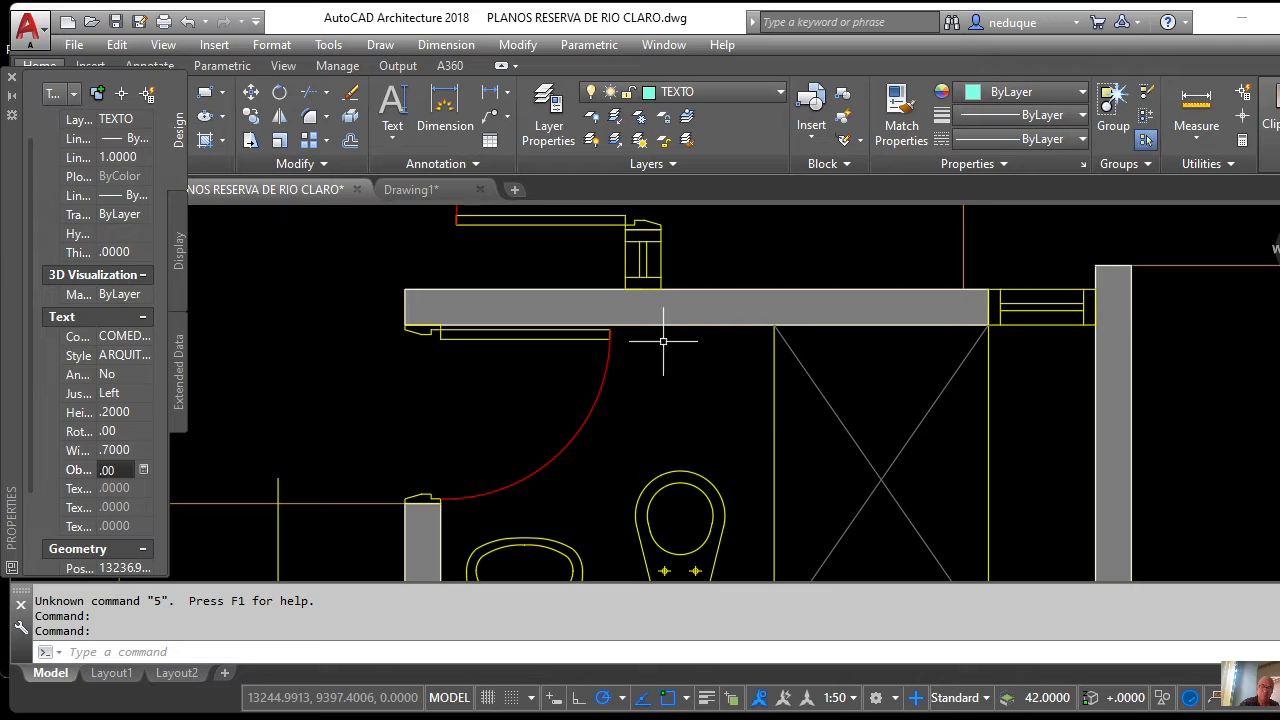
scroll(682, 361, "down", 5)
scroll(680, 360, "up", 5)
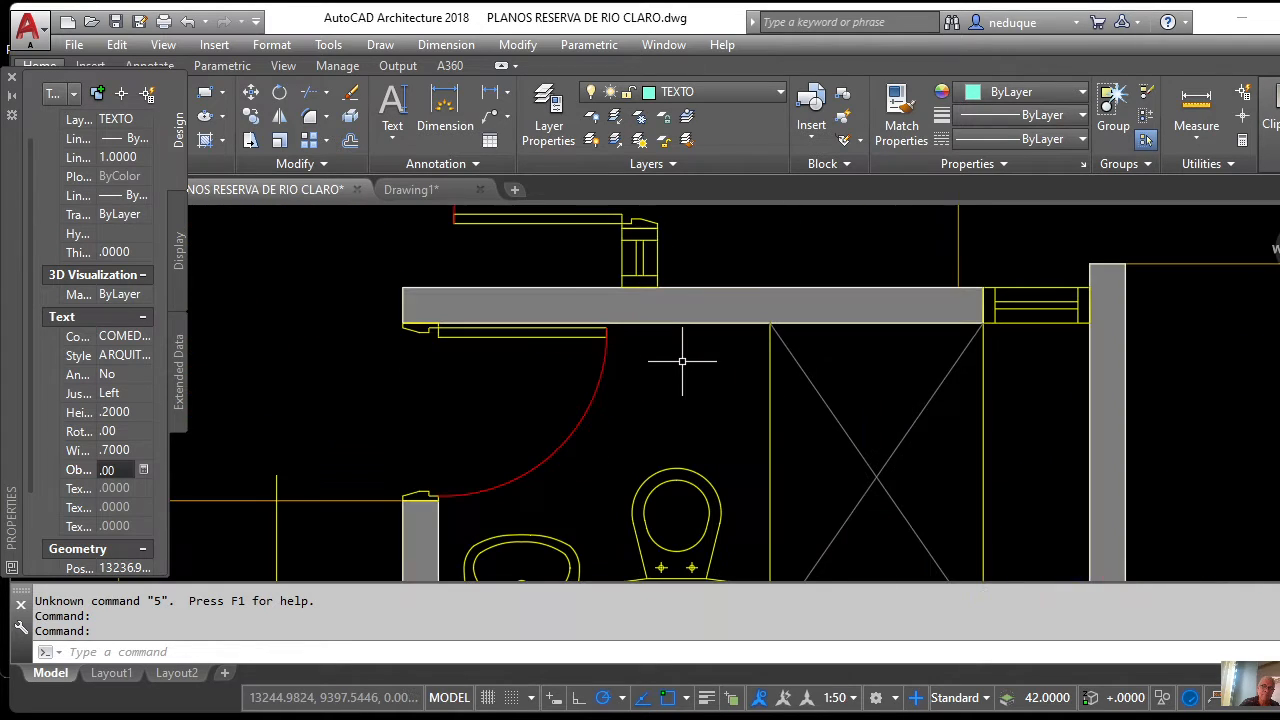
scroll(688, 364, "down", 4)
scroll(695, 367, "up", 4)
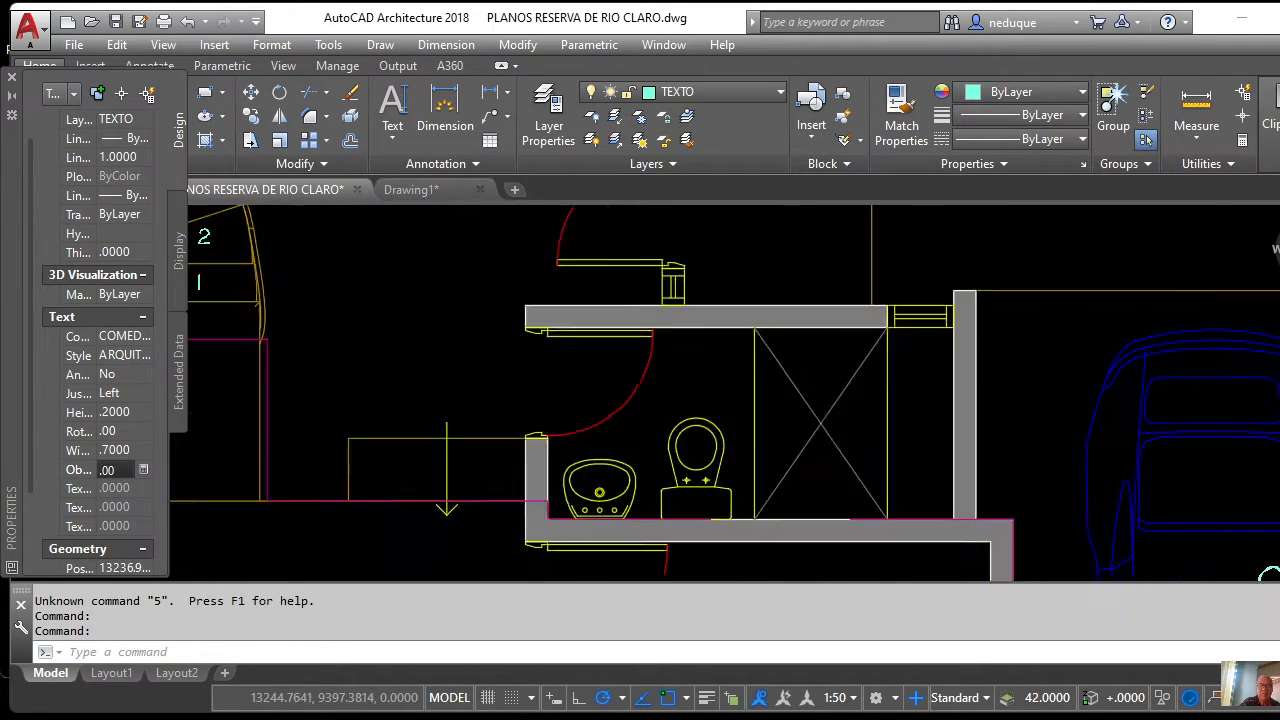
scroll(688, 366, "down", 5)
scroll(685, 366, "down", 5)
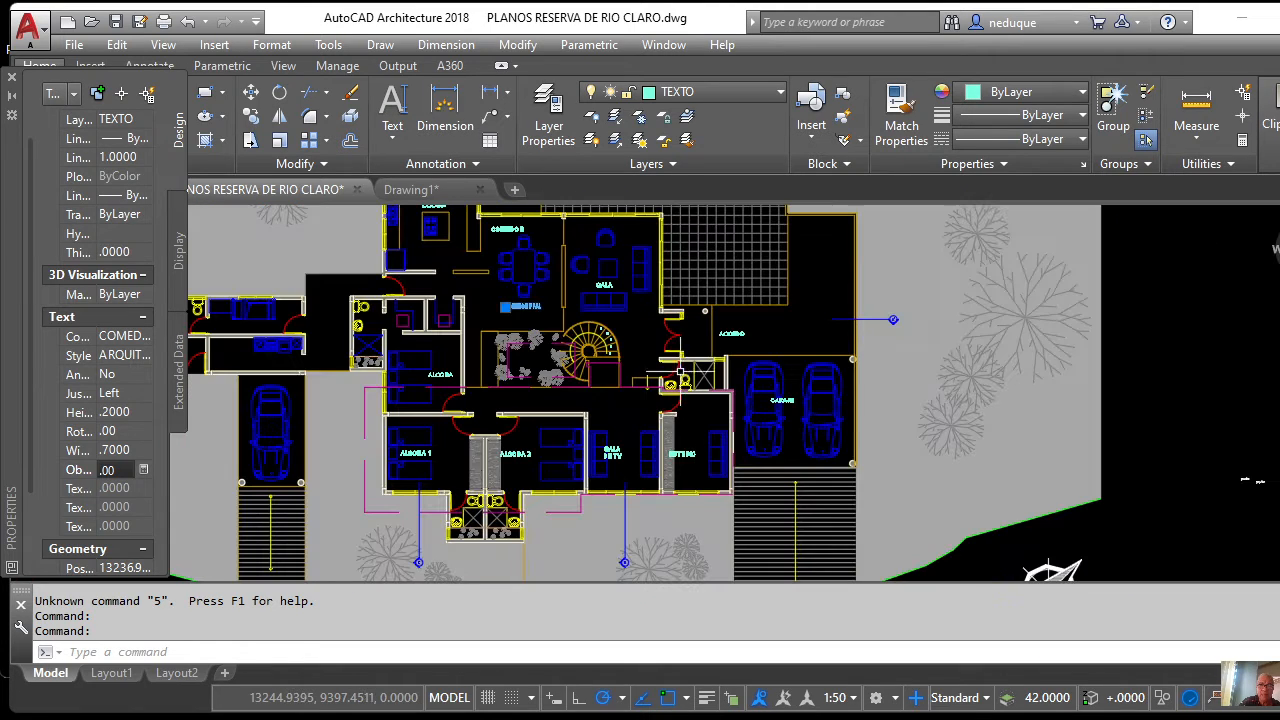
scroll(335, 488, "up", 5)
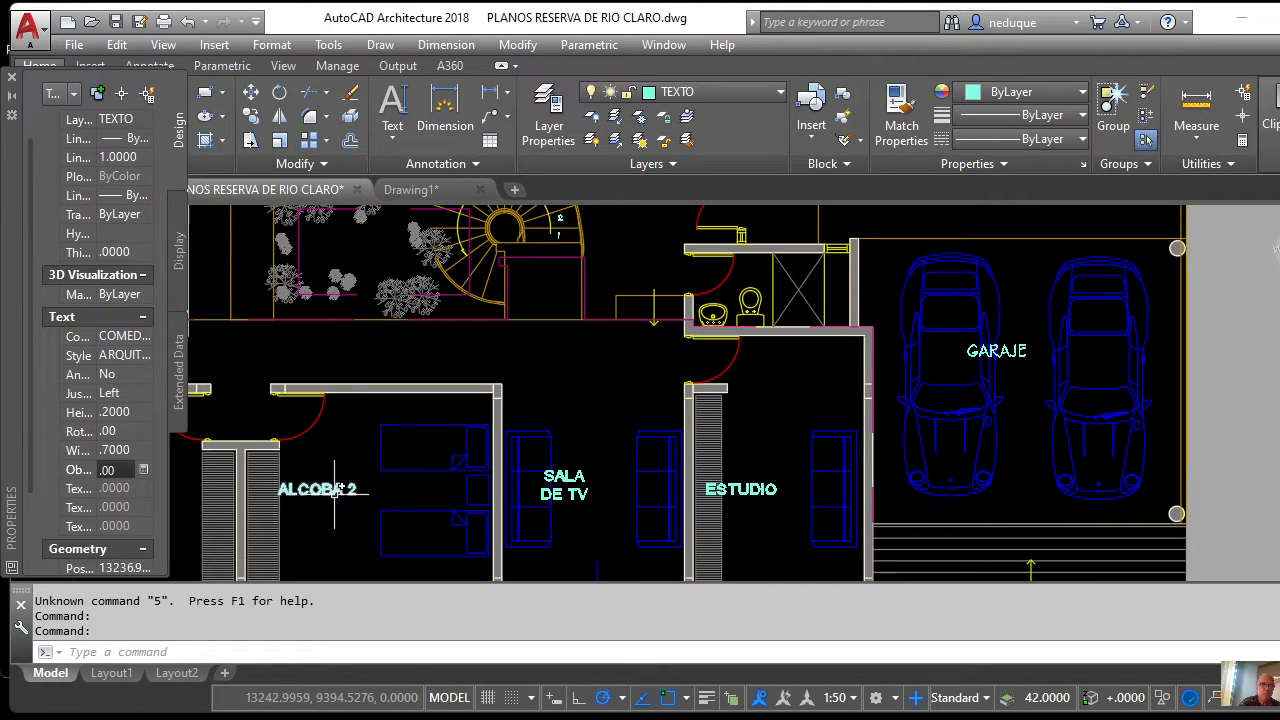
Copy the ALCOBA 2 label into the small bathroom next to the garage.
left_click(251, 115)
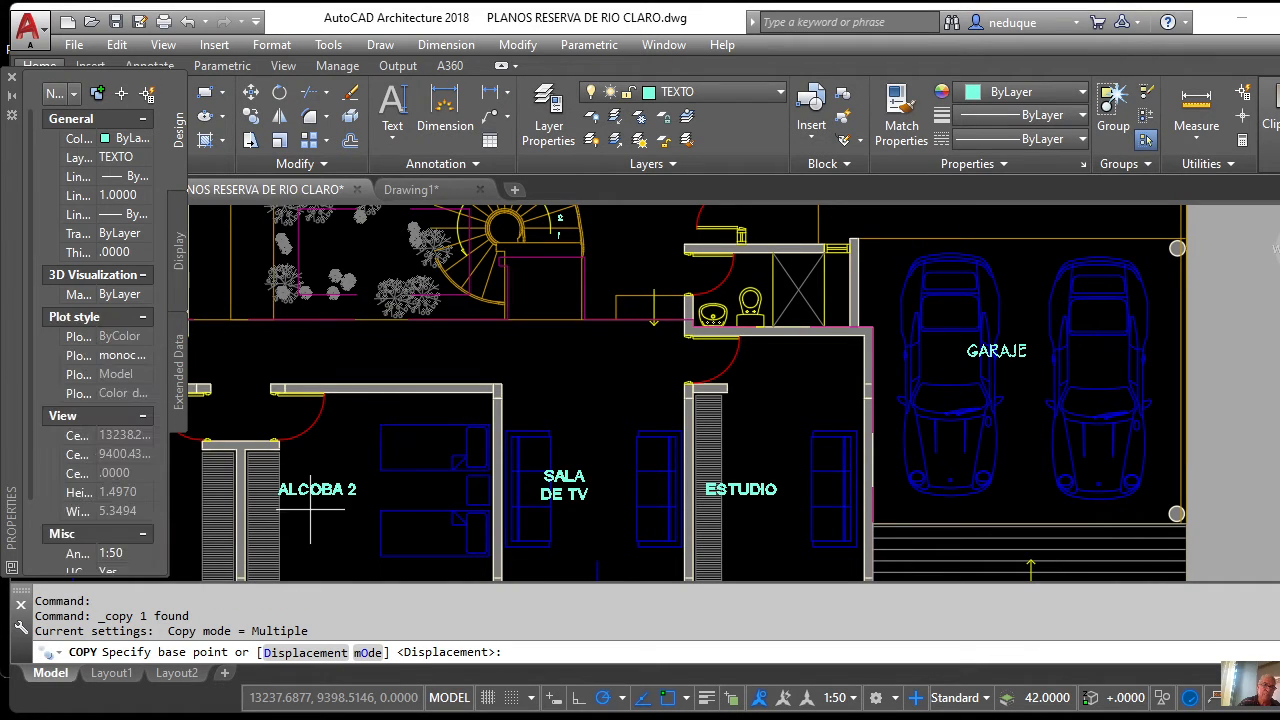
left_click(256, 113)
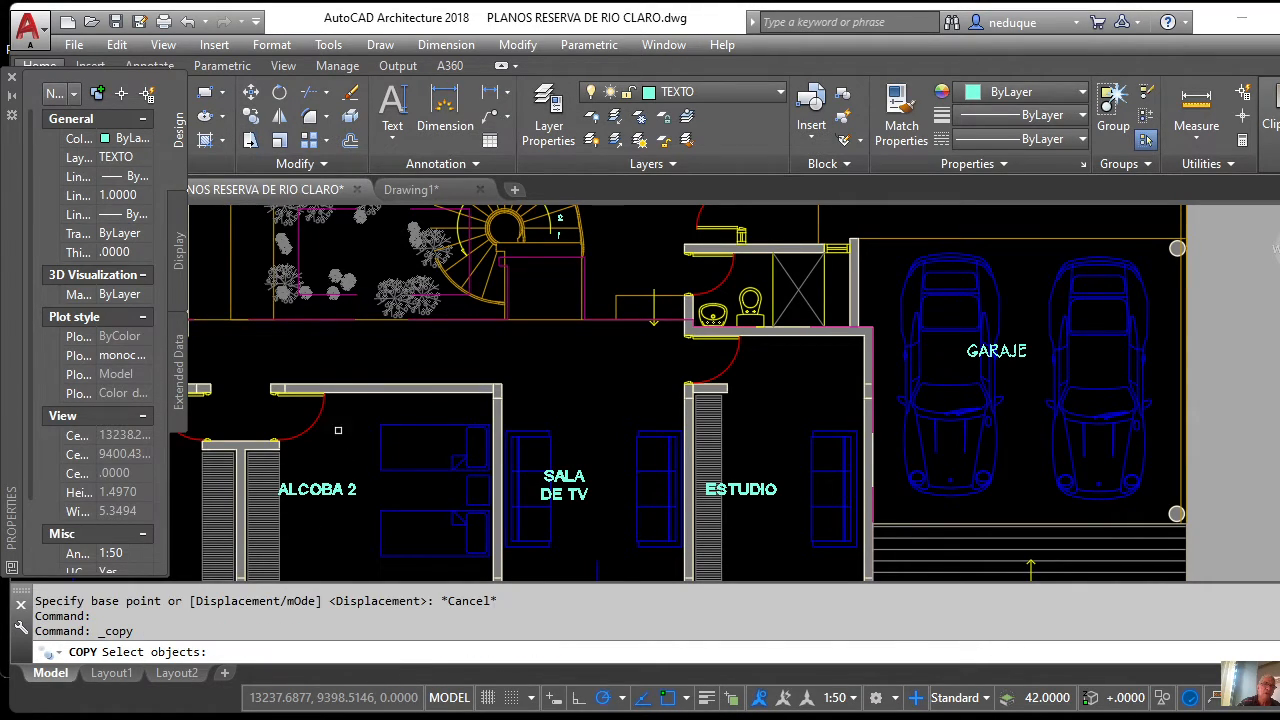
left_click(322, 490)
key("Return")
left_click(326, 490)
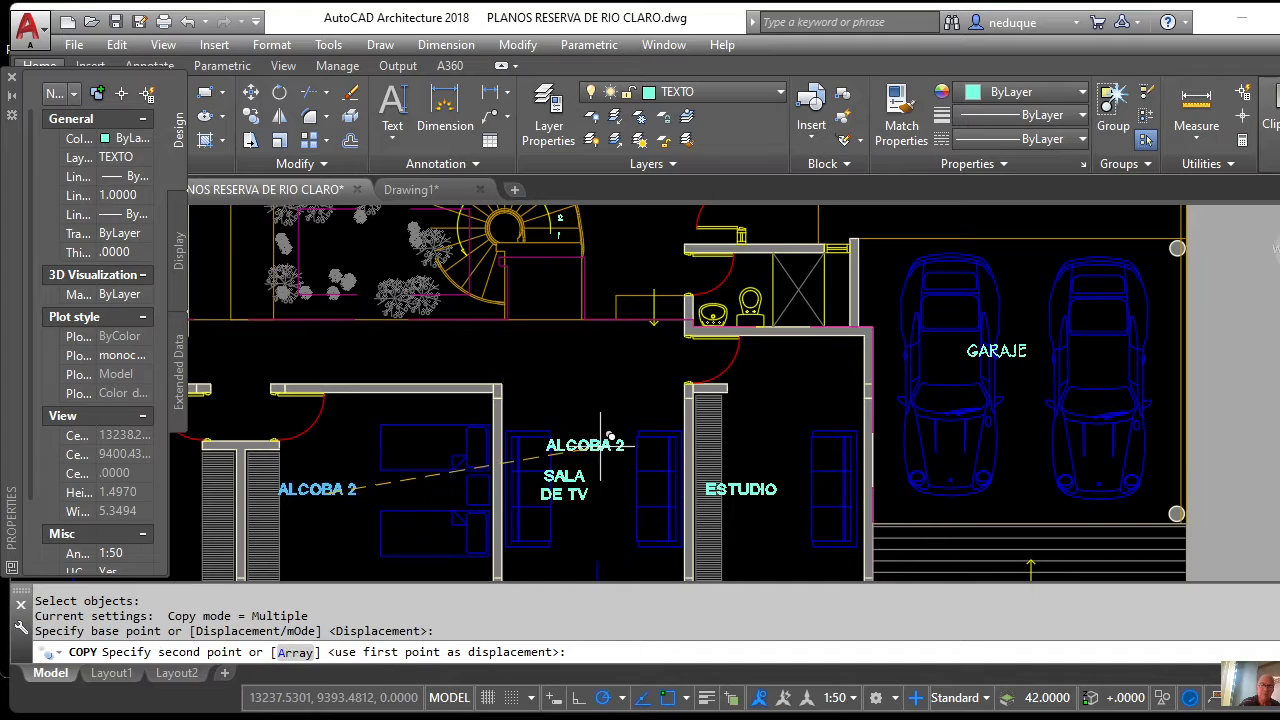
scroll(660, 440, "down", 3)
scroll(663, 430, "up", 5)
scroll(663, 432, "up", 5)
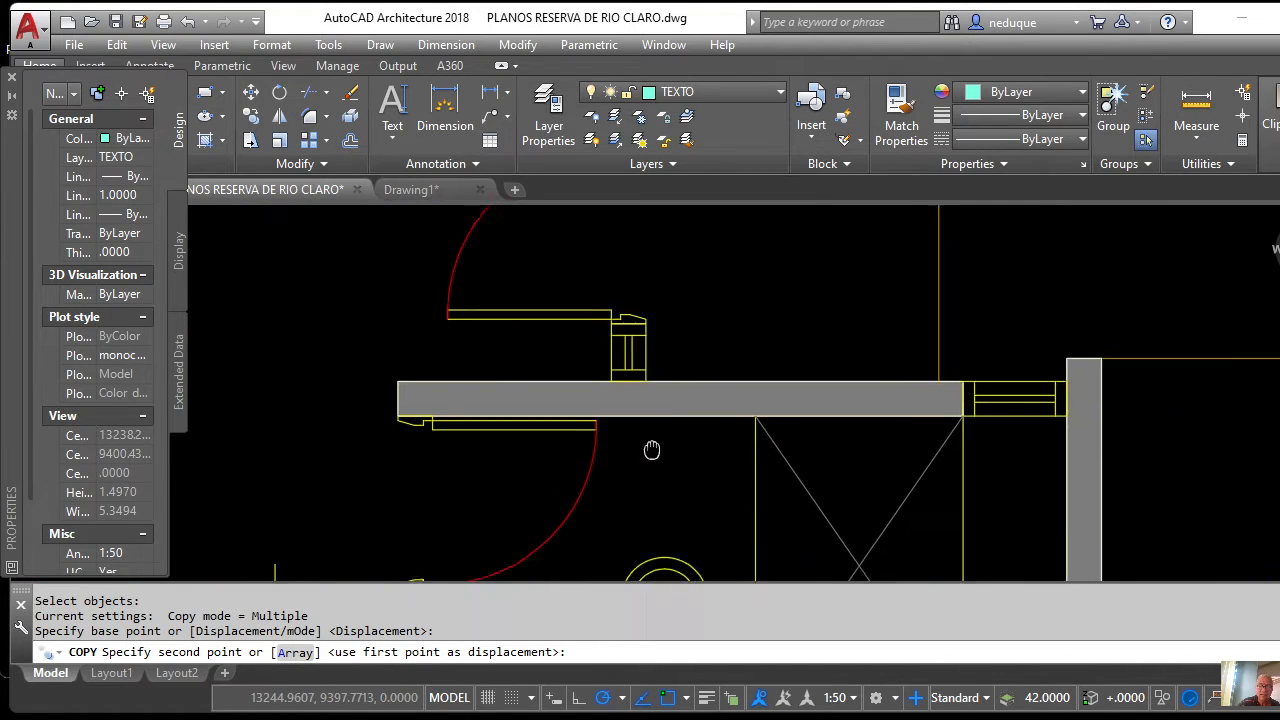
left_click(735, 452)
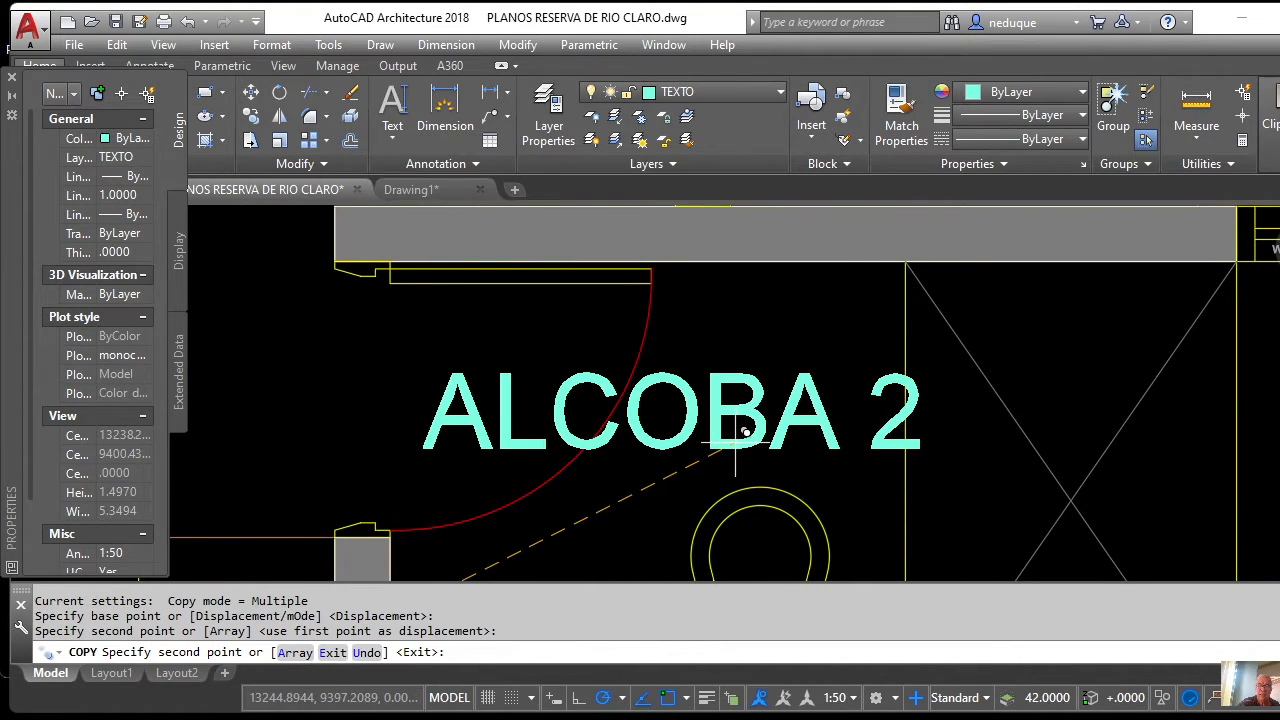
key("Escape")
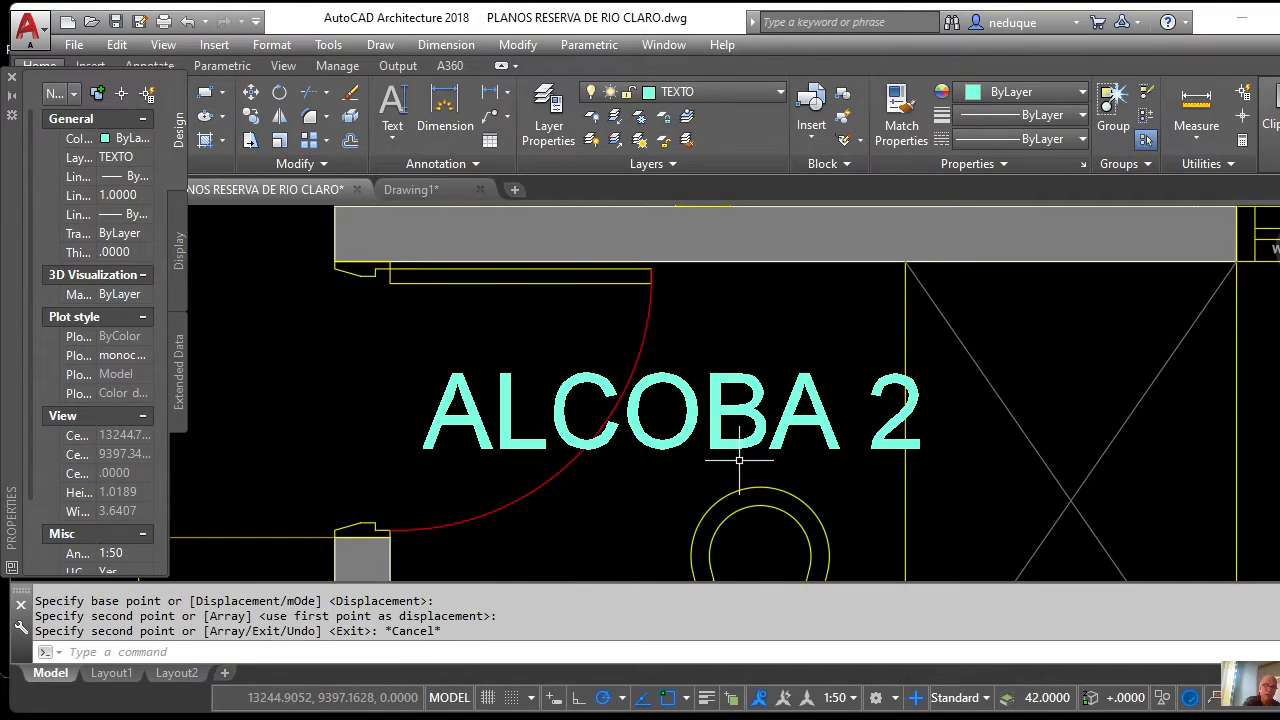
Retype the bathroom copy to read 'BAÑO SOCIAL'.
left_click(735, 428)
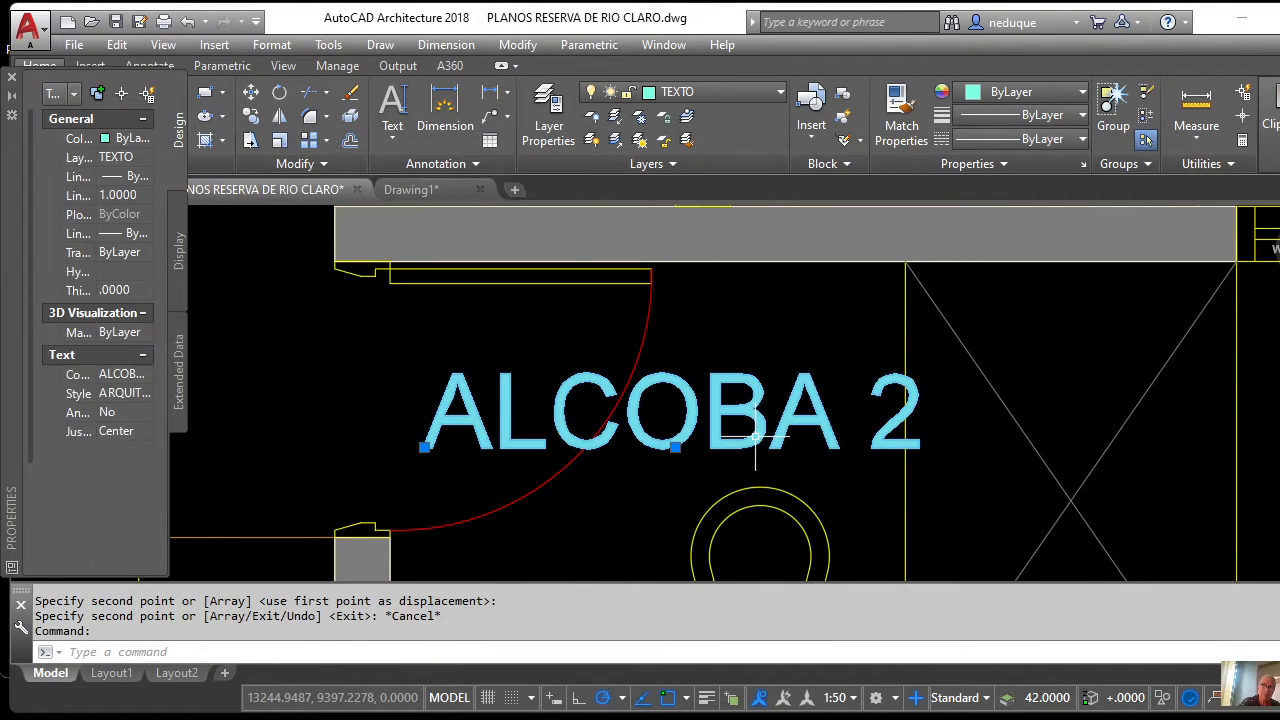
double_click(755, 437)
type("B")
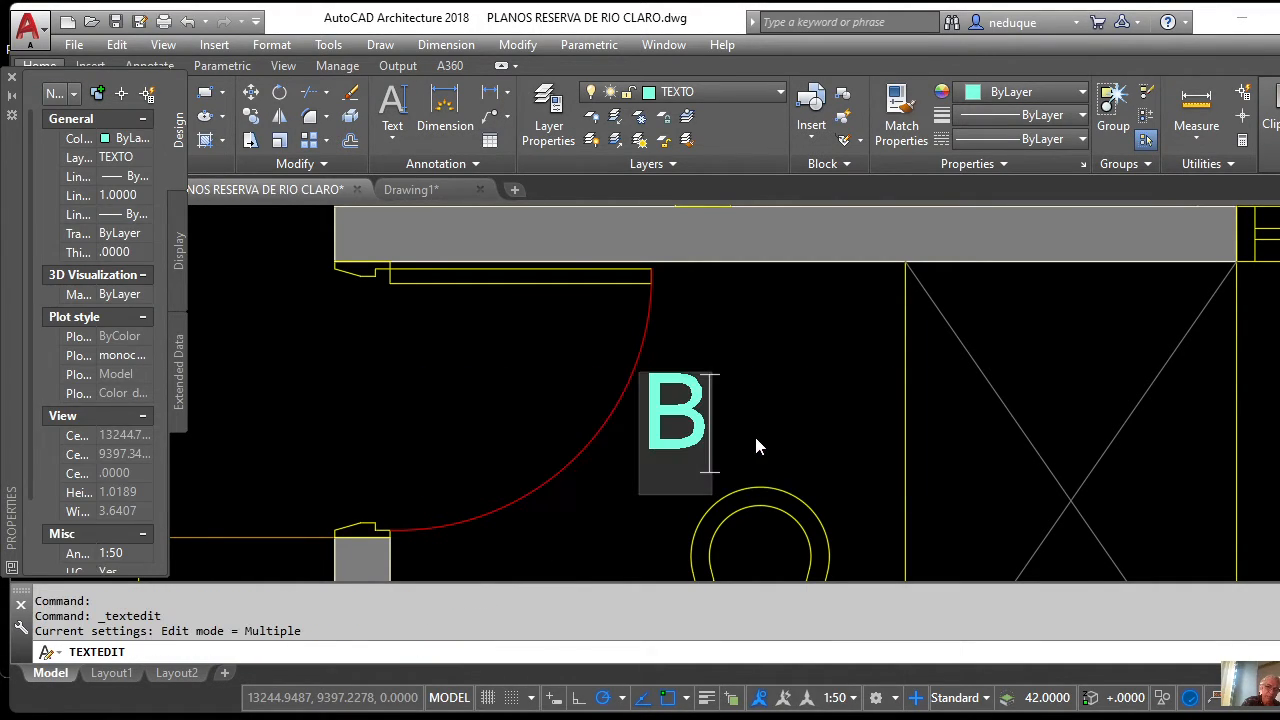
type("AÑO")
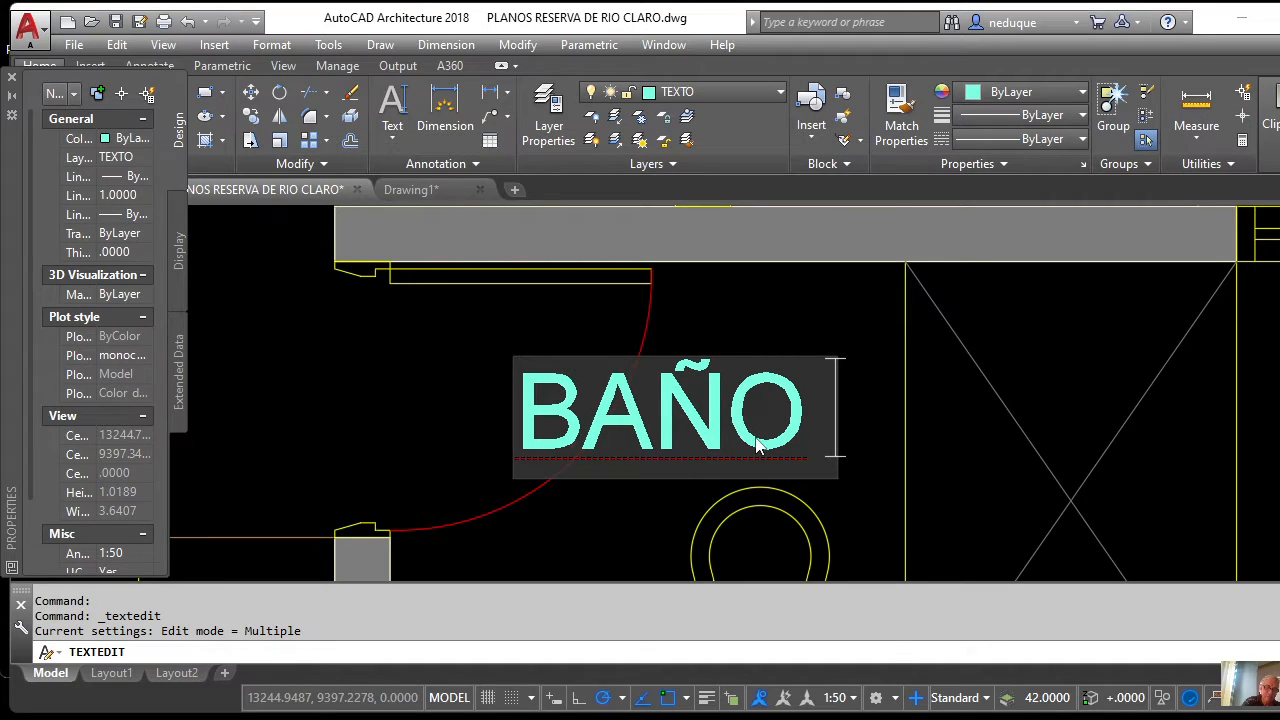
type(" SOCI")
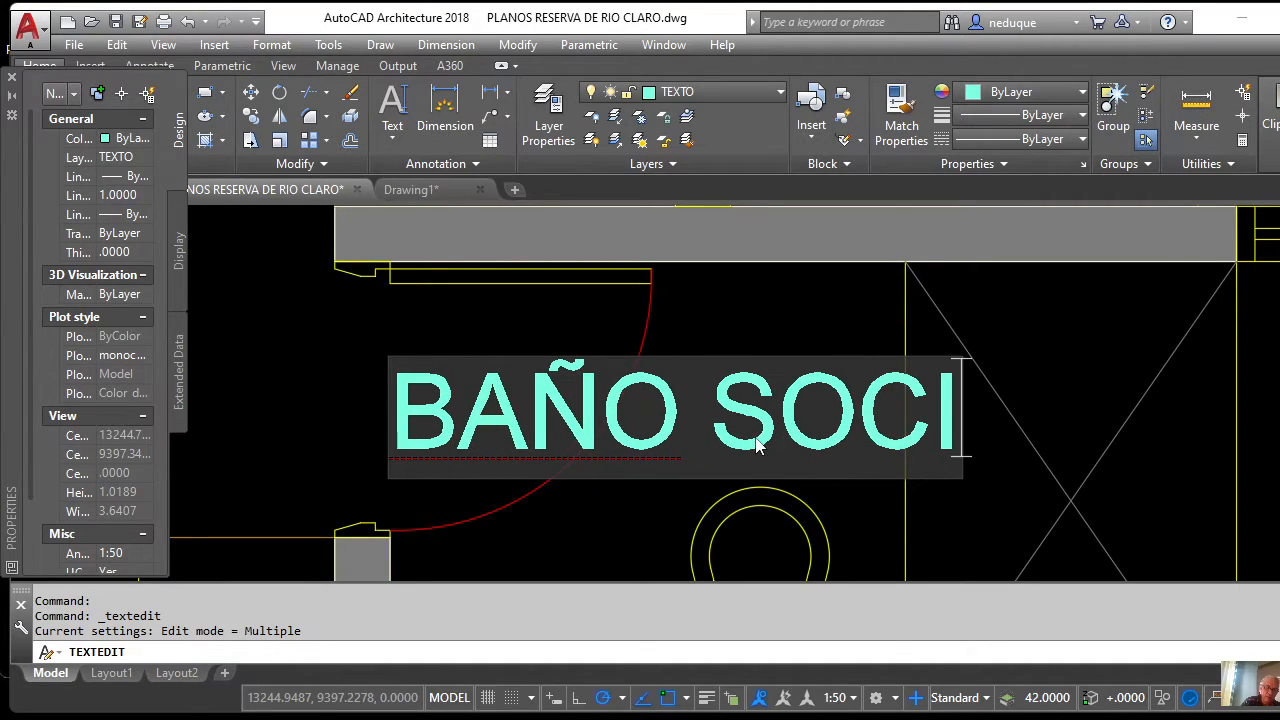
type("AL")
key("Return")
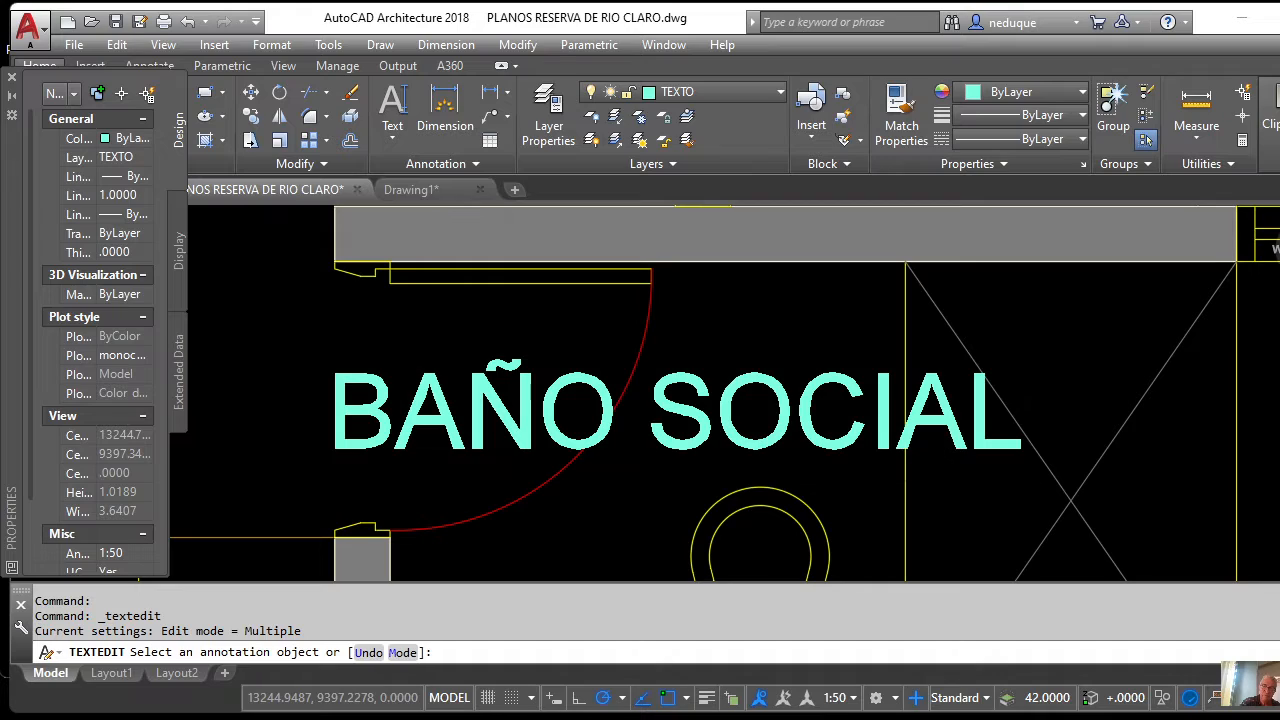
key("Return")
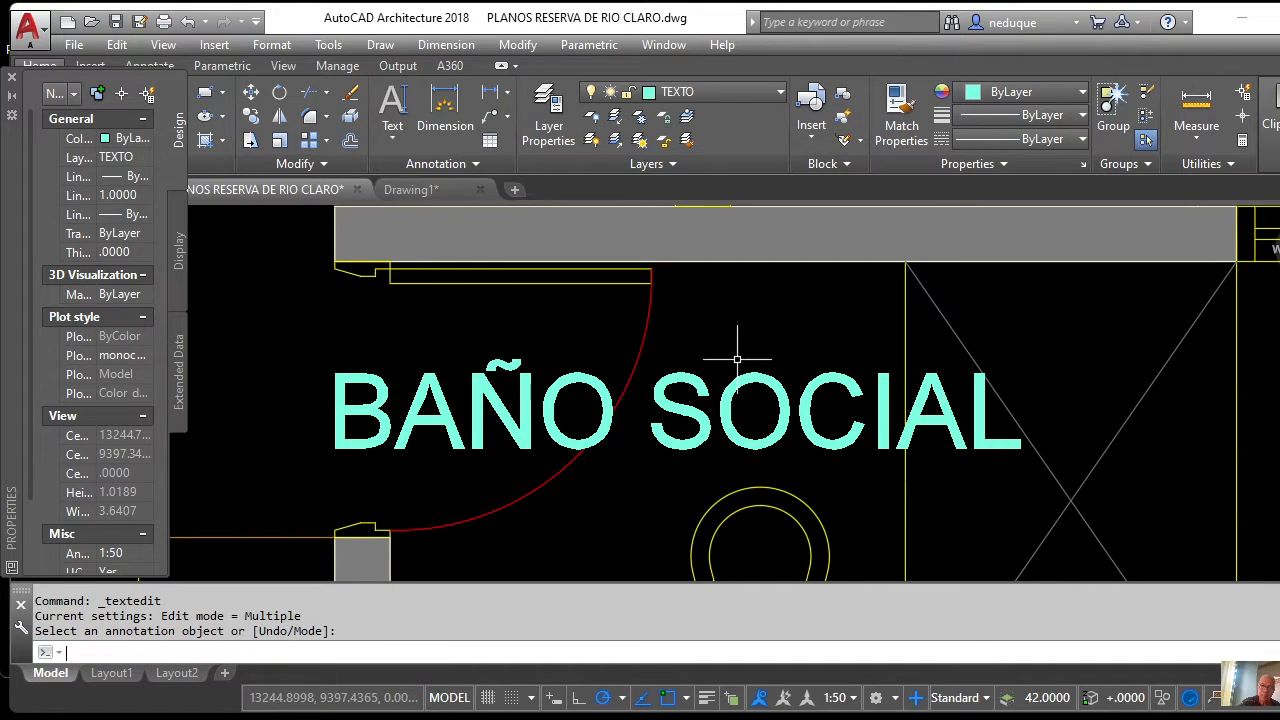
Set the BAÑO SOCIAL label's width factor to 0.7.
left_click(739, 380)
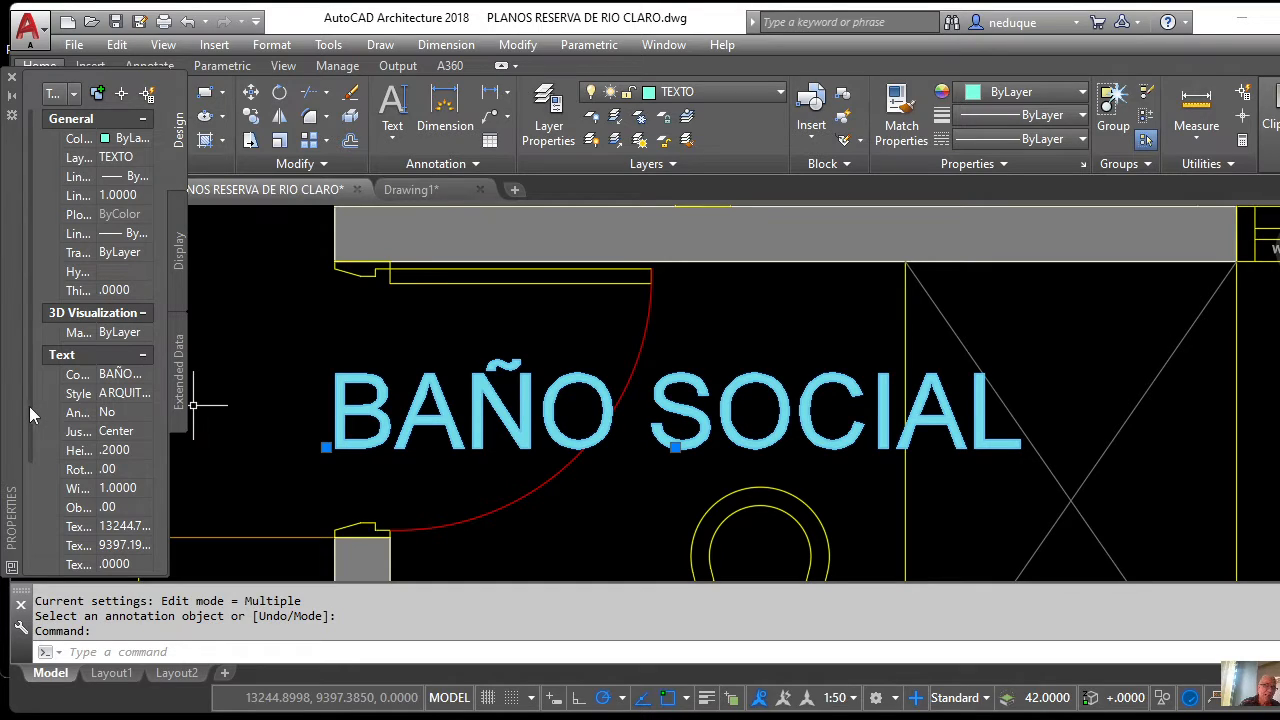
left_click(117, 486)
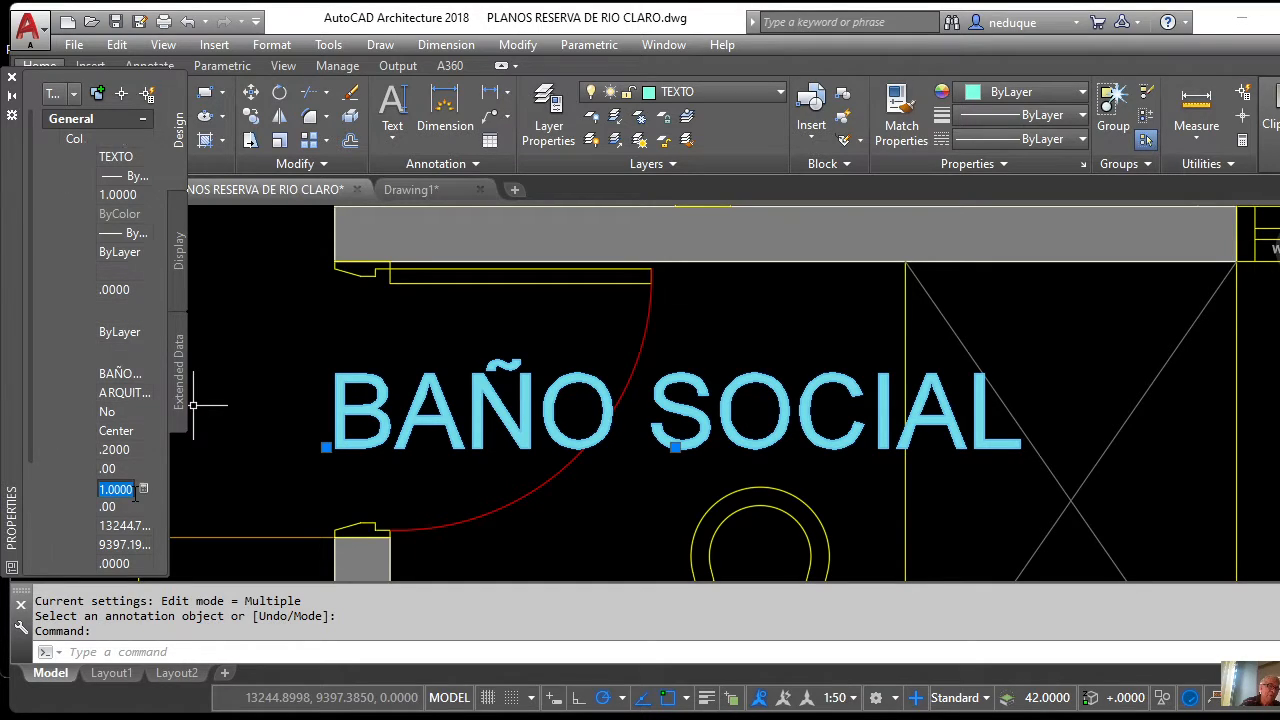
type(".")
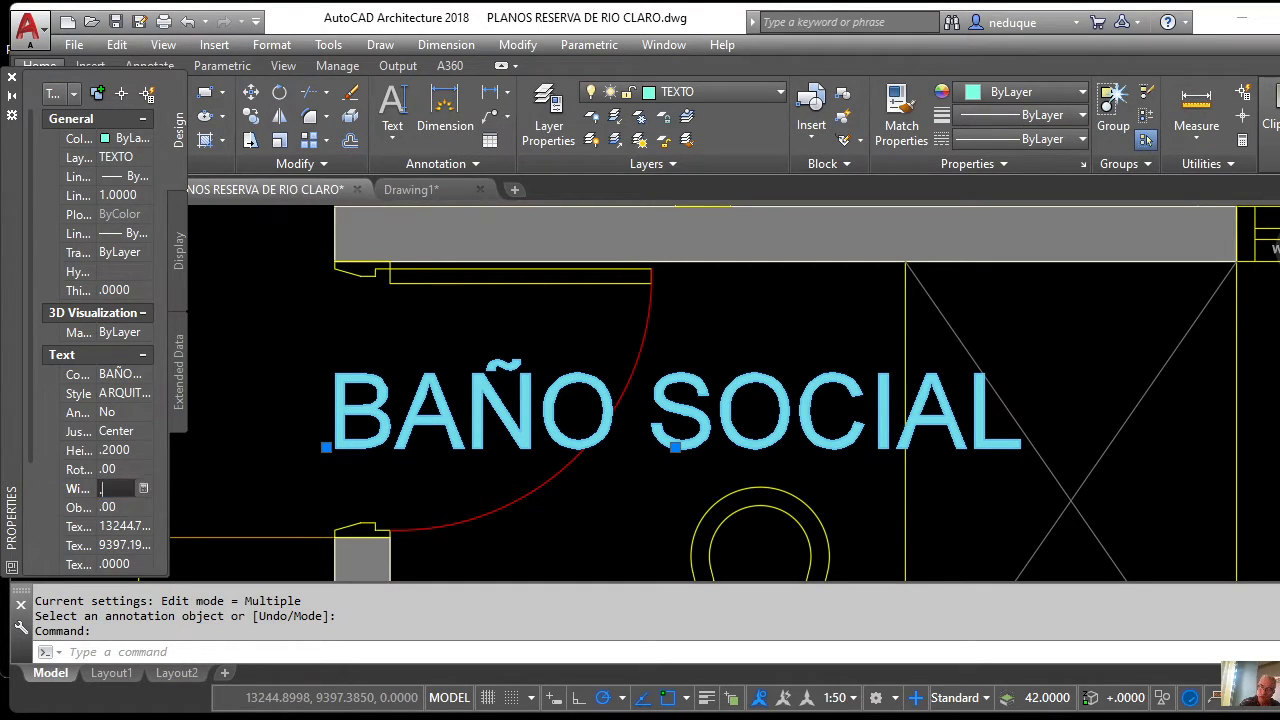
type("7000")
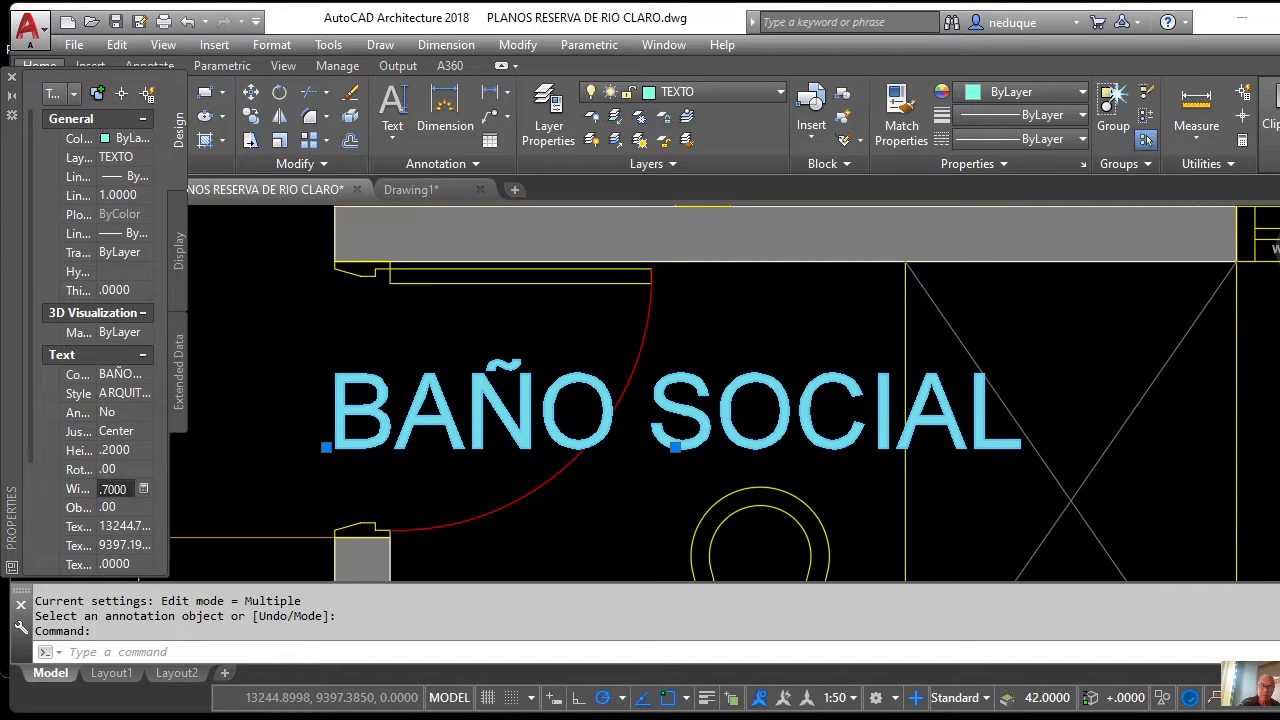
key("Tab")
Zoom out to the whole site and back in on the PLANTA PRIMER PISO title.
scroll(500, 420, "down", 5)
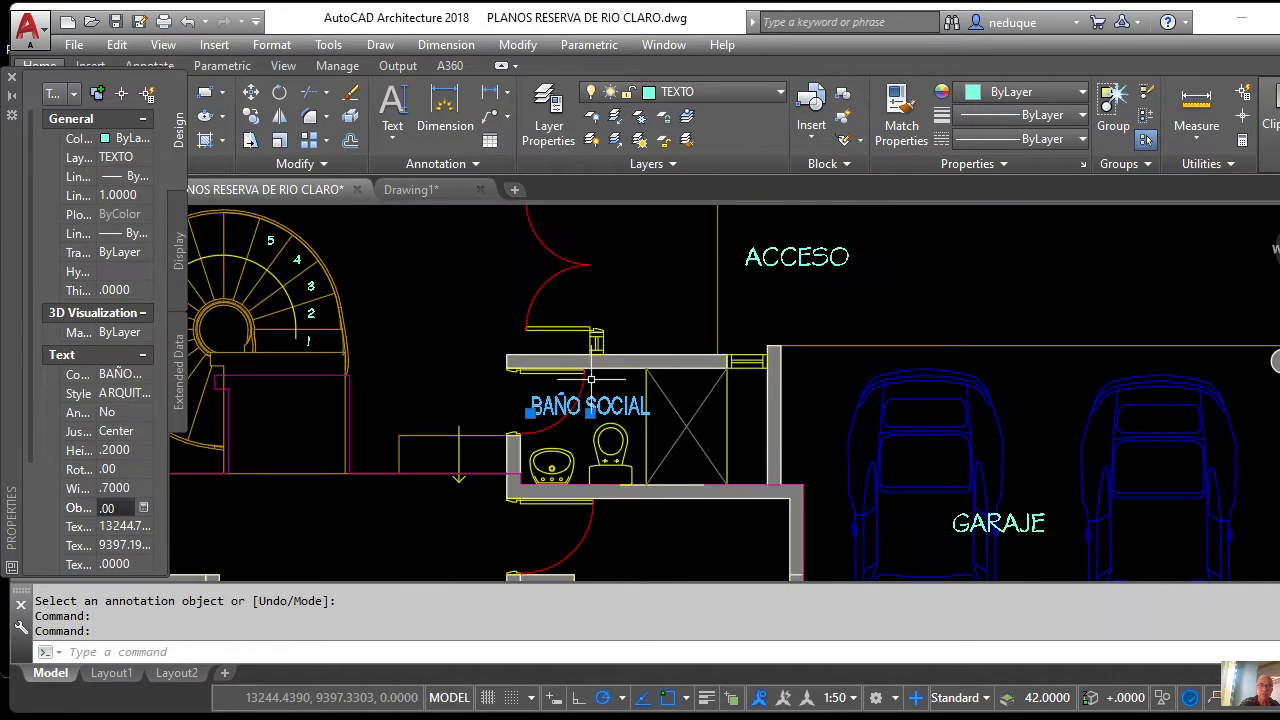
scroll(579, 340, "up", 3)
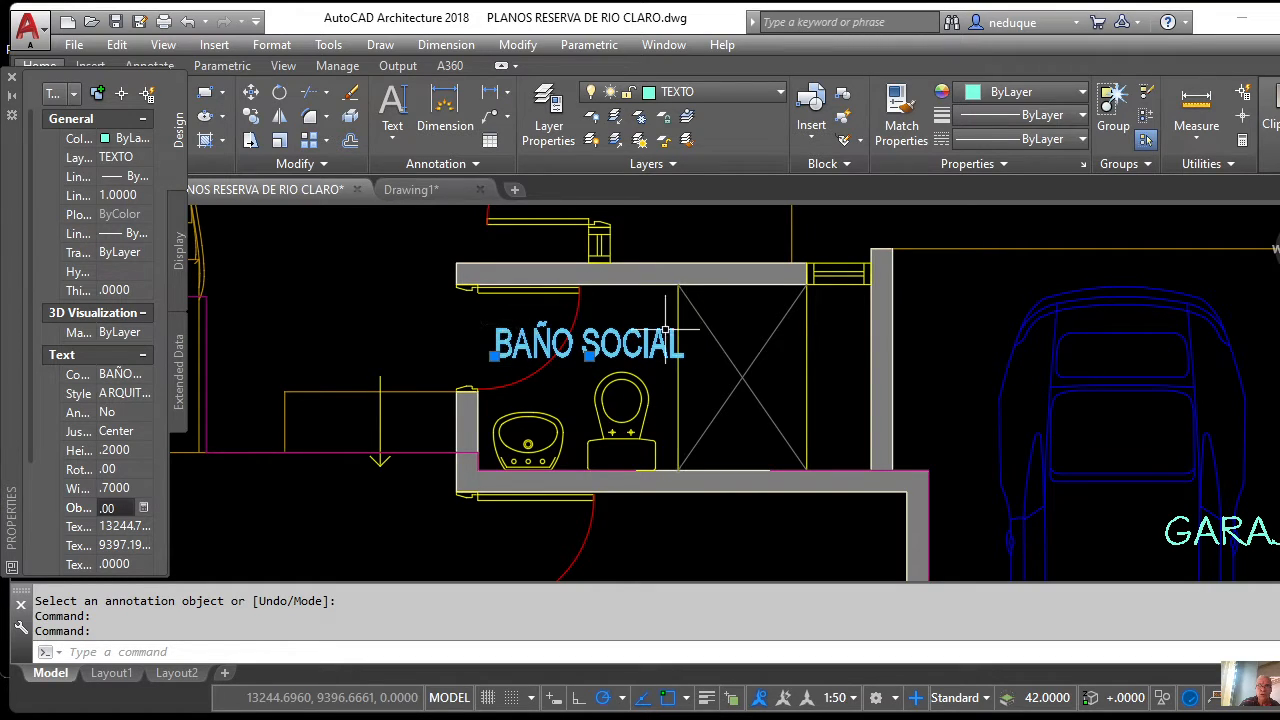
scroll(573, 316, "down", 2)
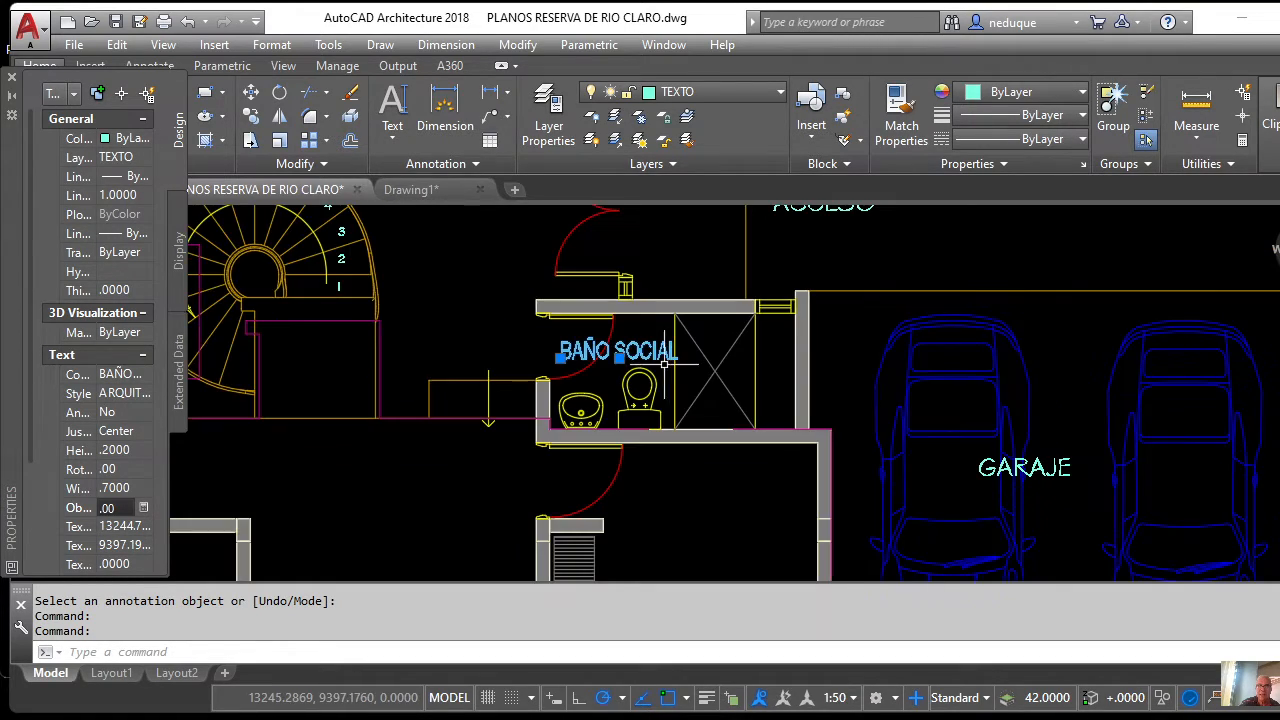
scroll(600, 310, "up", 6)
scroll(651, 309, "down", 4)
scroll(743, 340, "down", 2)
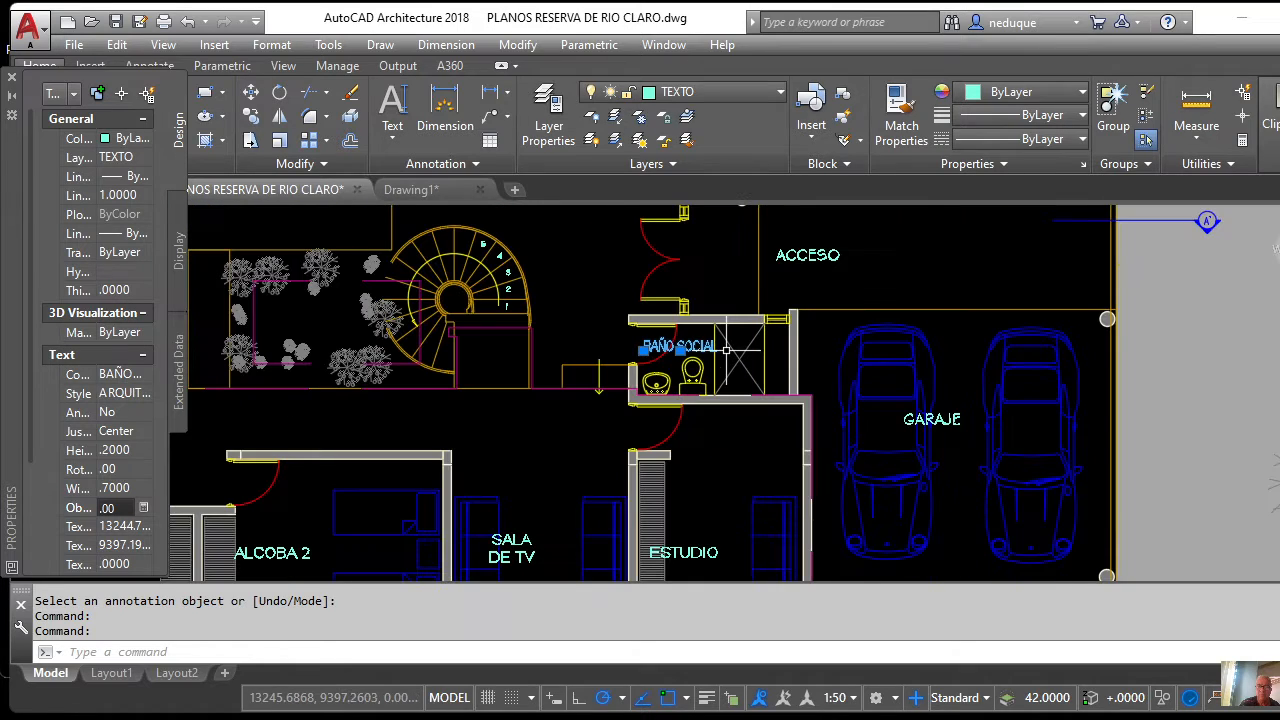
scroll(690, 320, "up", 3)
scroll(684, 318, "down", 3)
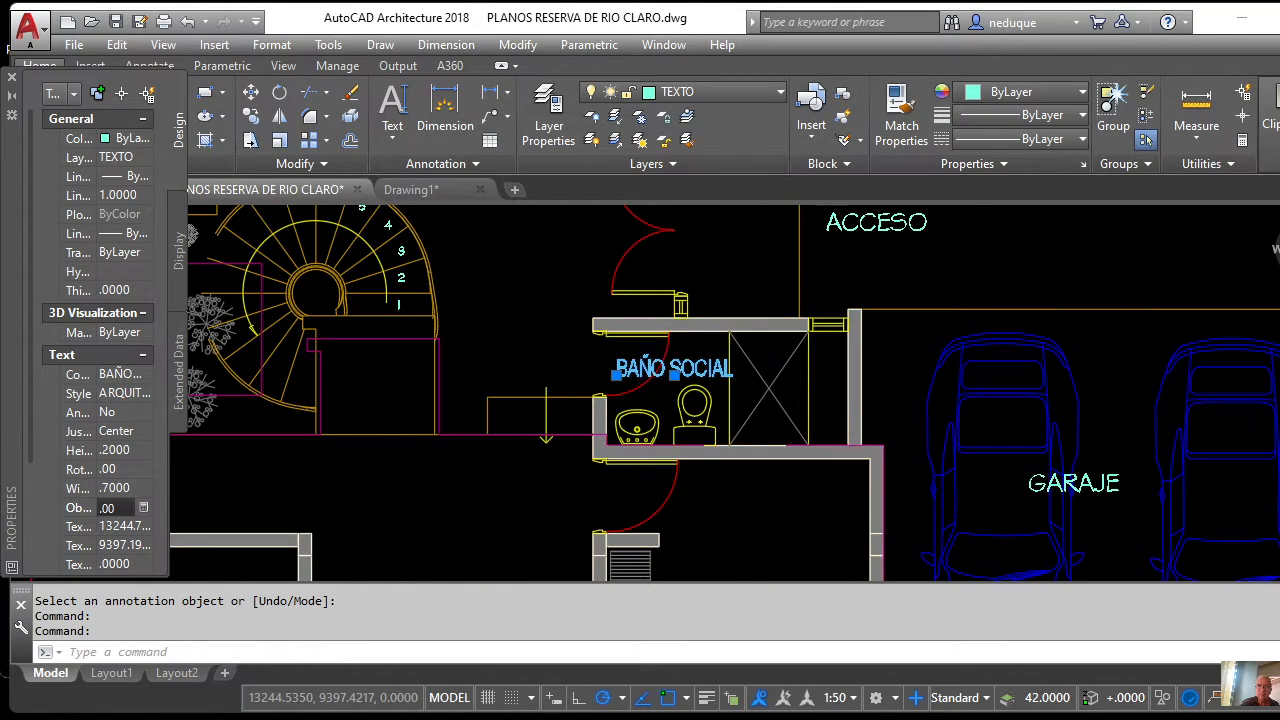
scroll(660, 355, "up", 5)
scroll(664, 368, "down", 4)
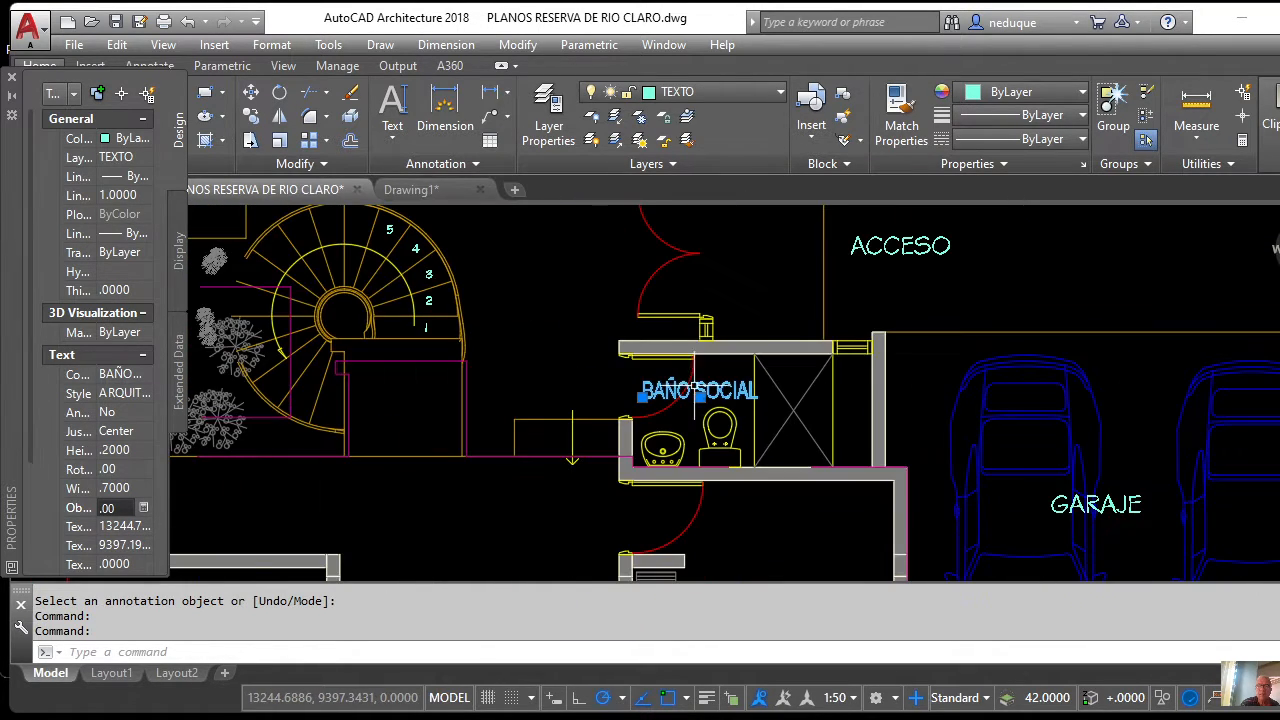
scroll(668, 368, "up", 4)
scroll(670, 375, "down", 4)
scroll(670, 378, "down", 4)
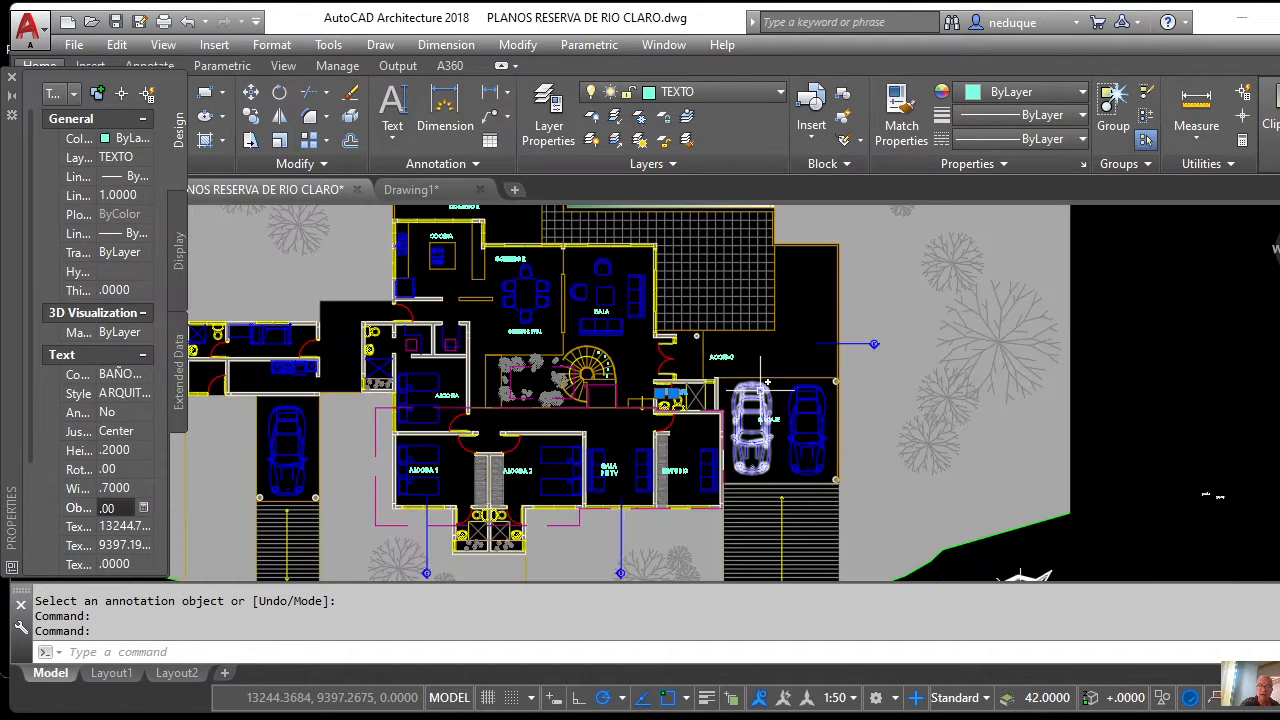
scroll(720, 344, "up", 6)
scroll(600, 355, "down", 3)
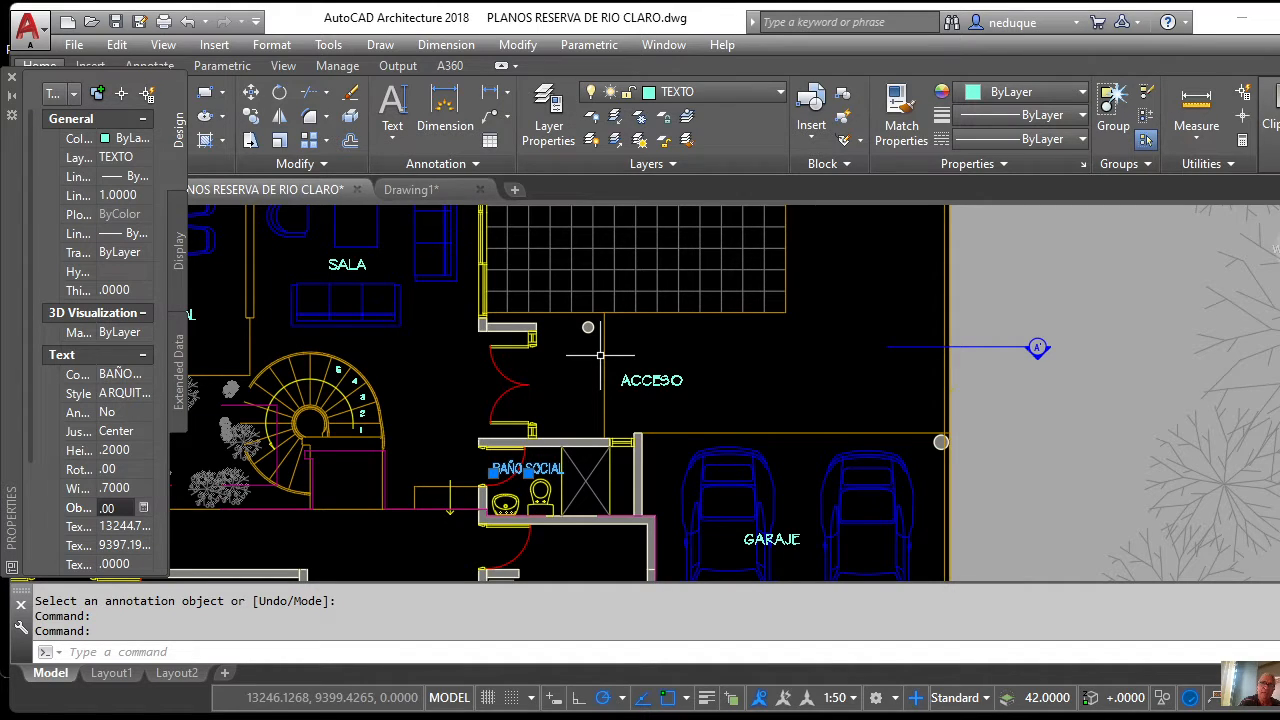
scroll(680, 373, "down", 4)
scroll(680, 373, "up", 3)
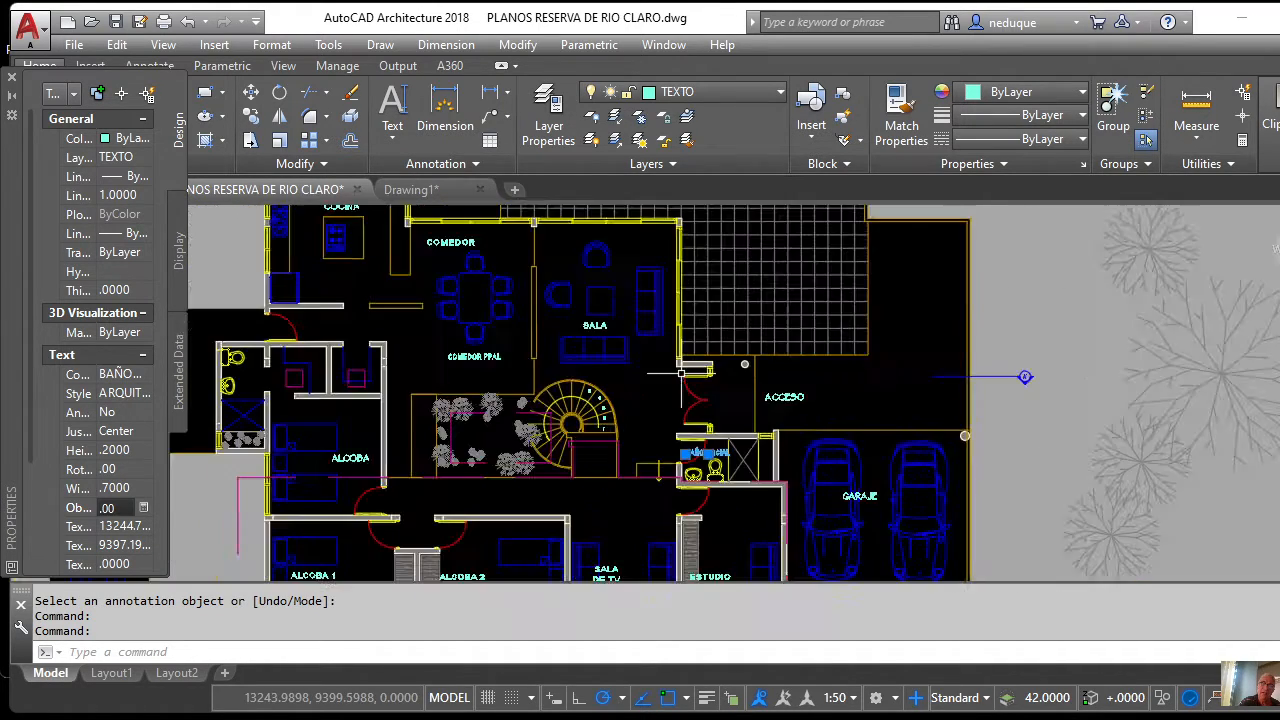
scroll(681, 373, "up", 2)
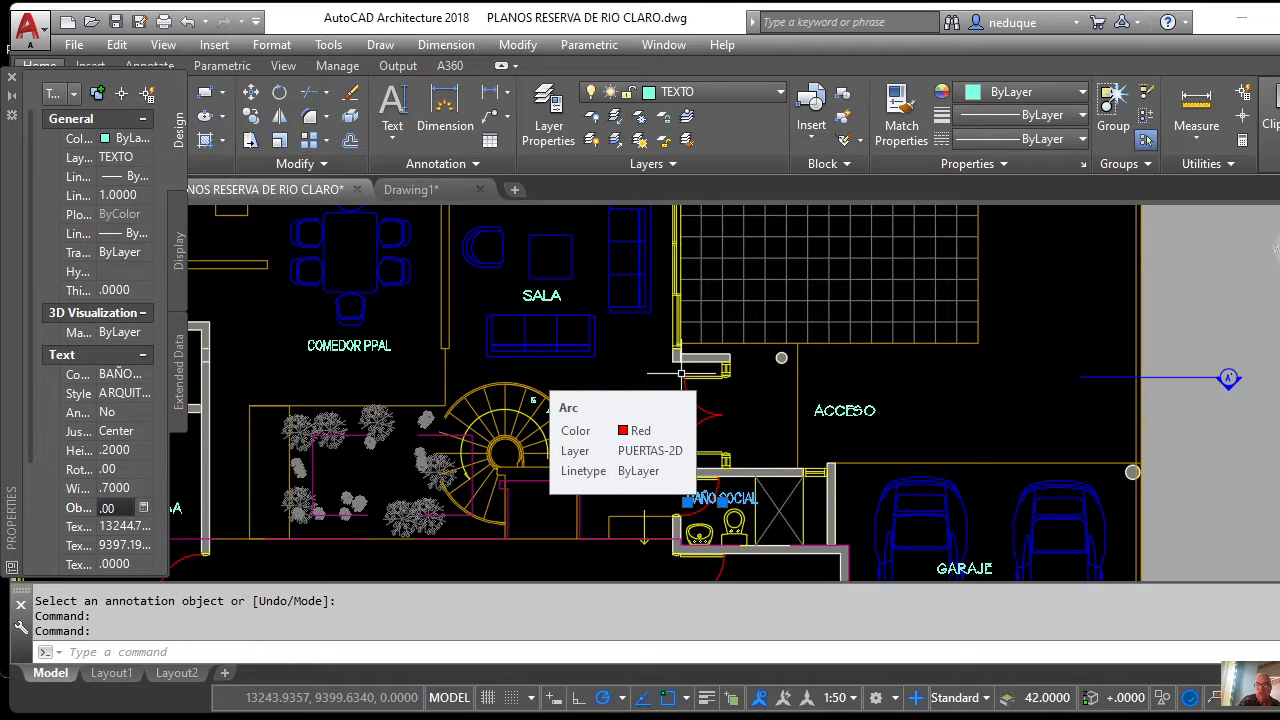
scroll(681, 373, "down", 5)
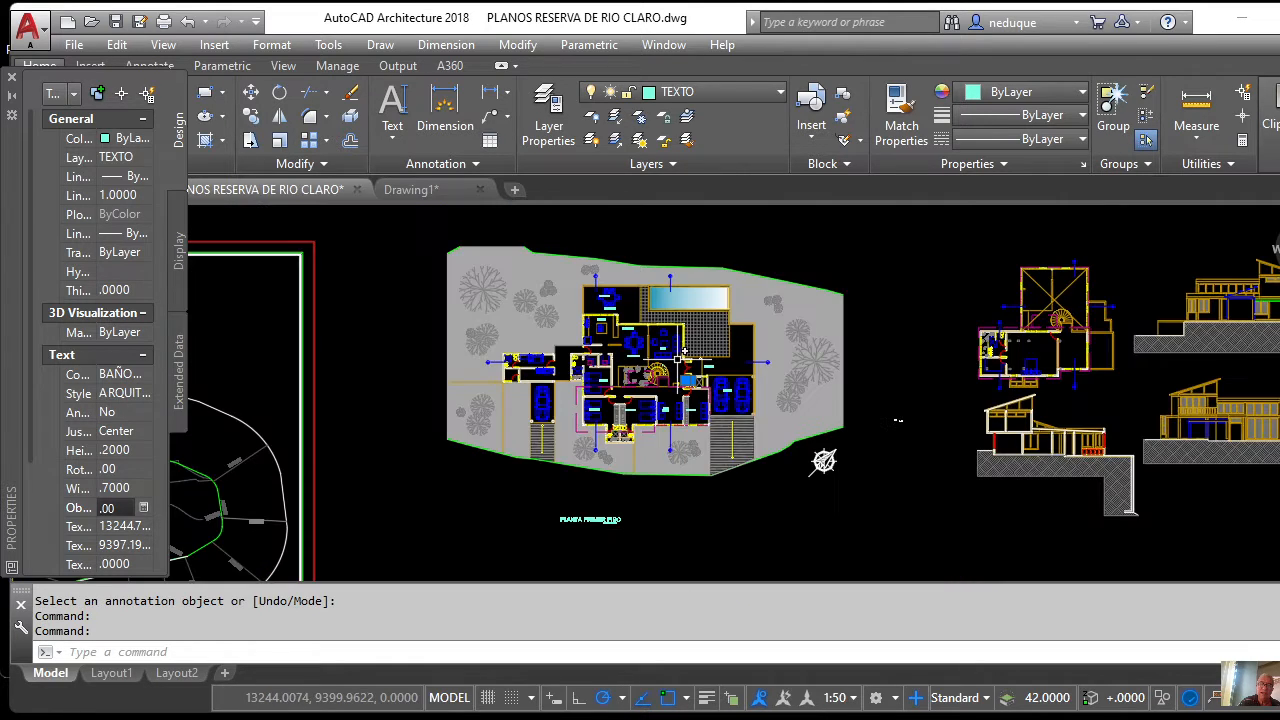
scroll(667, 355, "up", 4)
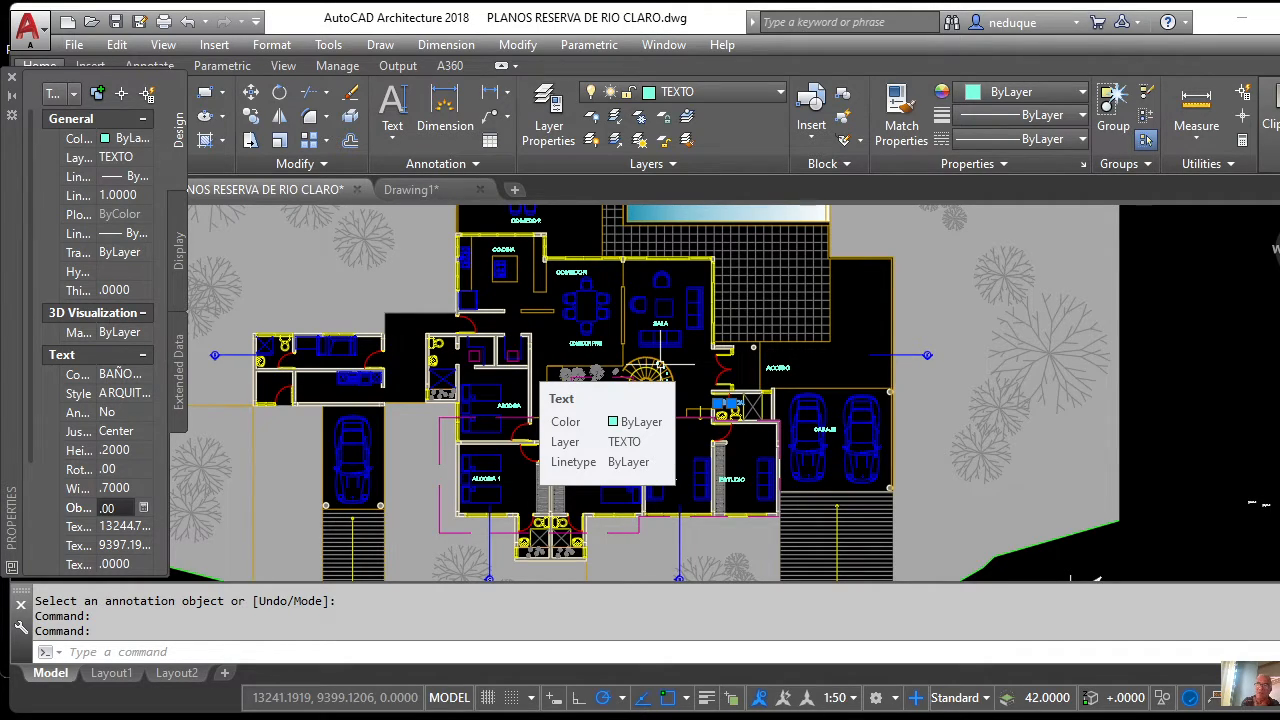
scroll(660, 367, "down", 4)
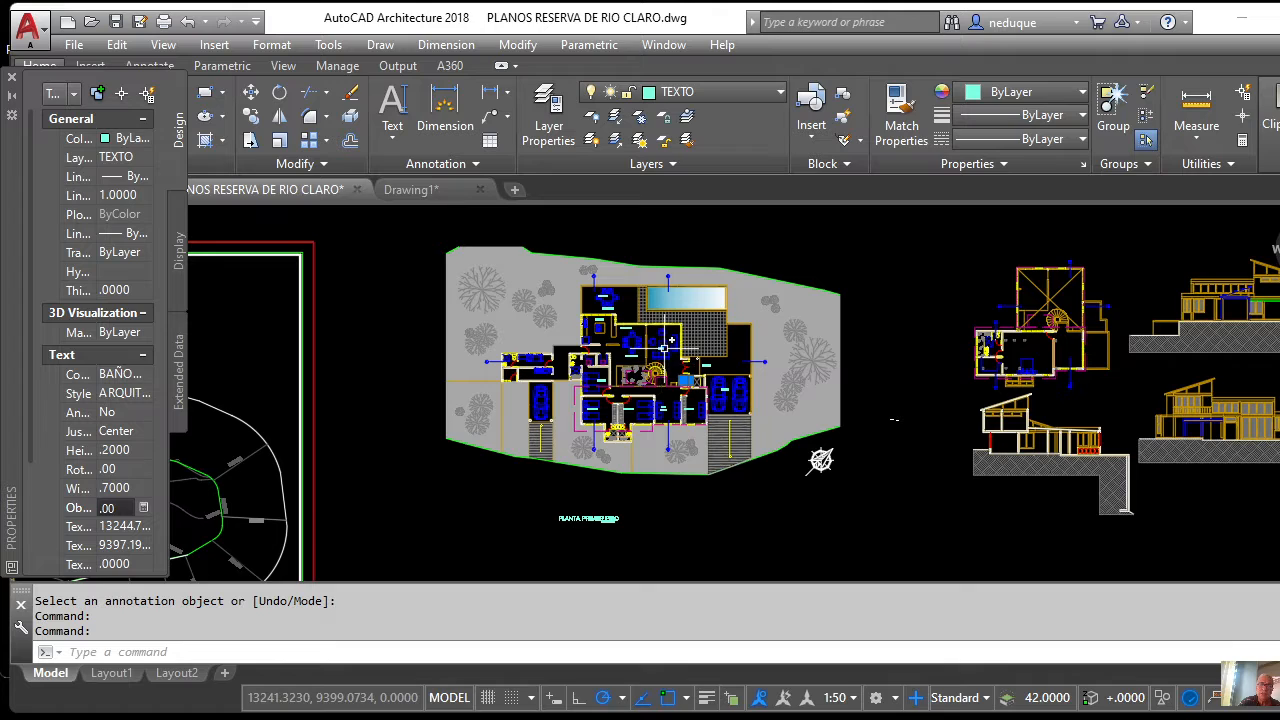
scroll(664, 348, "up", 4)
scroll(660, 318, "down", 4)
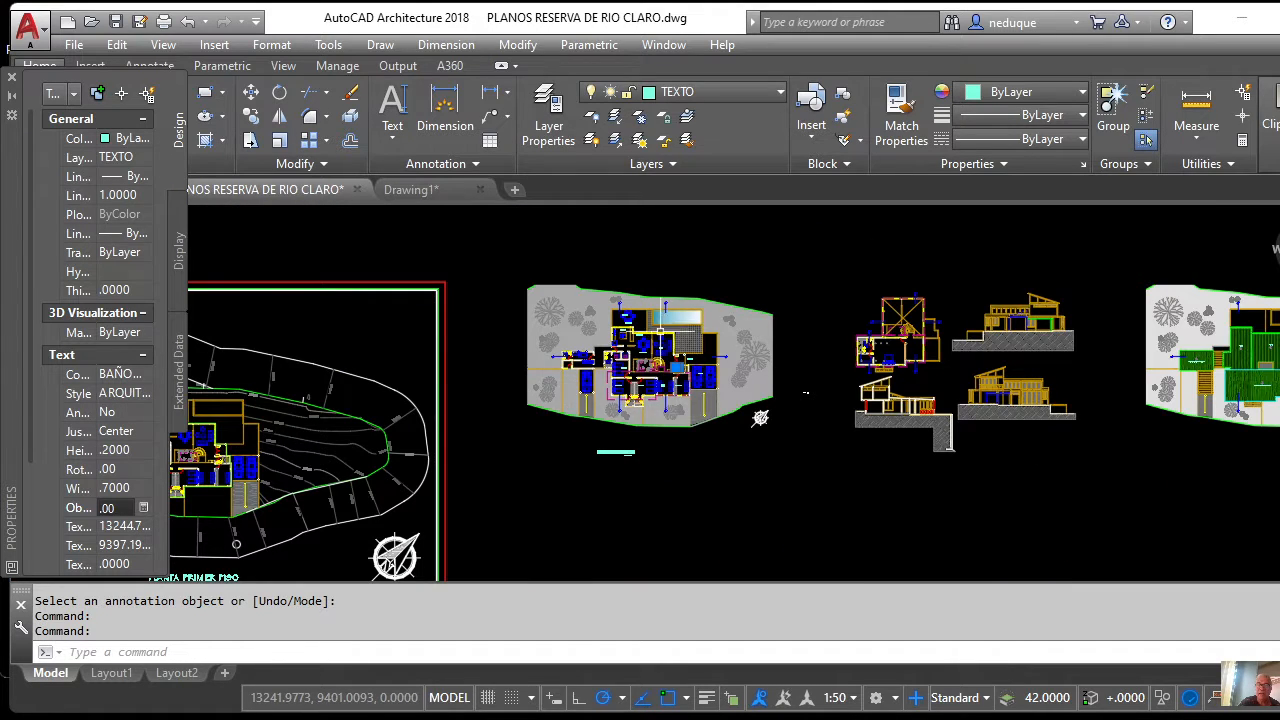
scroll(660, 318, "up", 4)
scroll(660, 318, "down", 4)
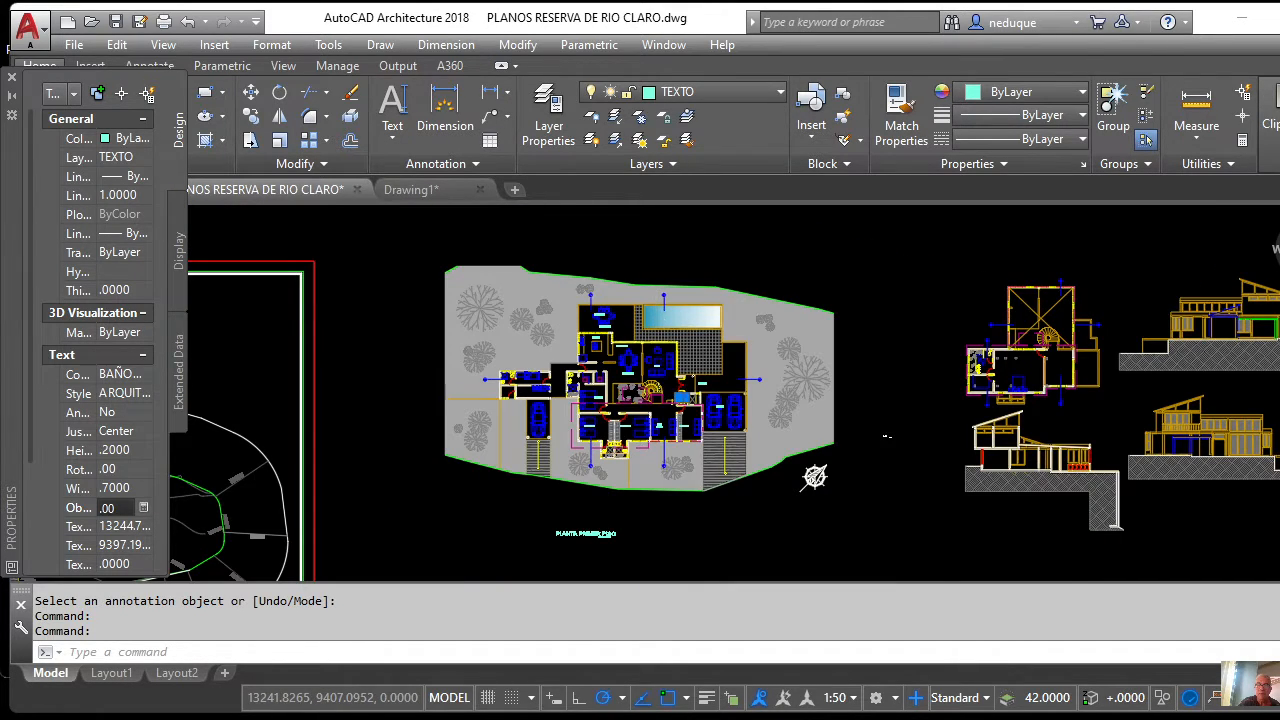
scroll(660, 393, "up", 5)
scroll(660, 393, "down", 5)
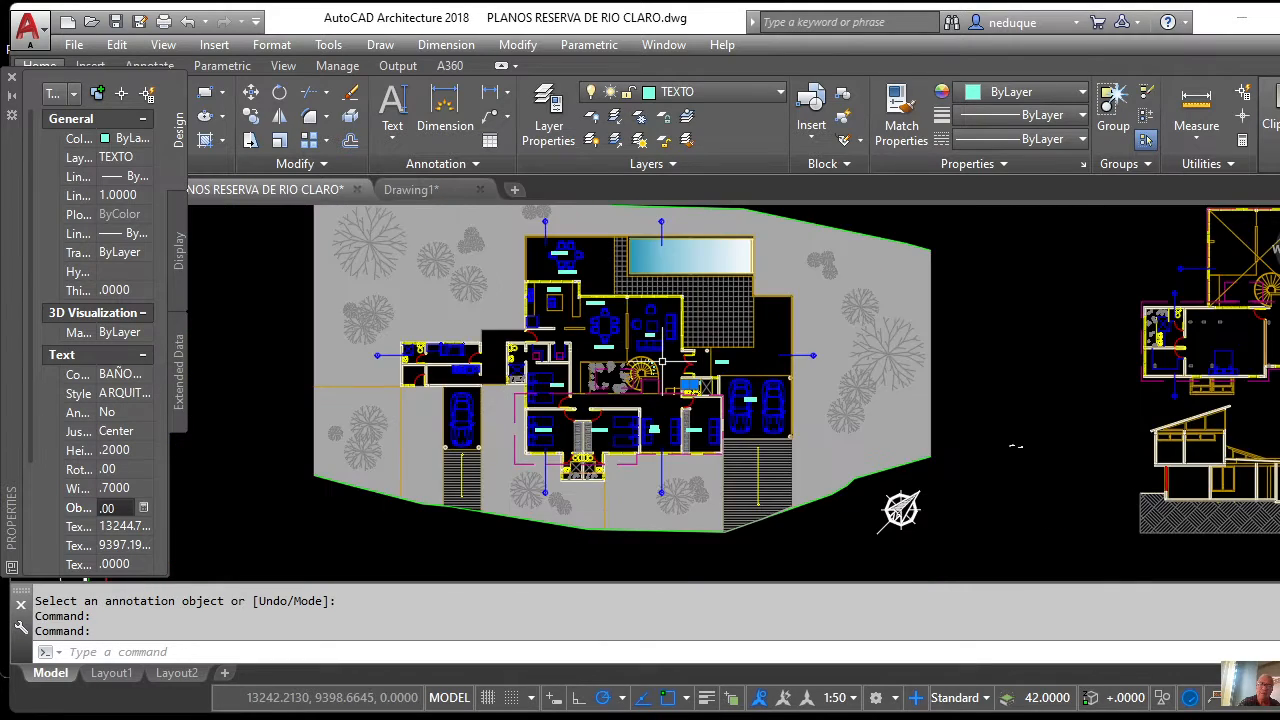
scroll(660, 393, "up", 5)
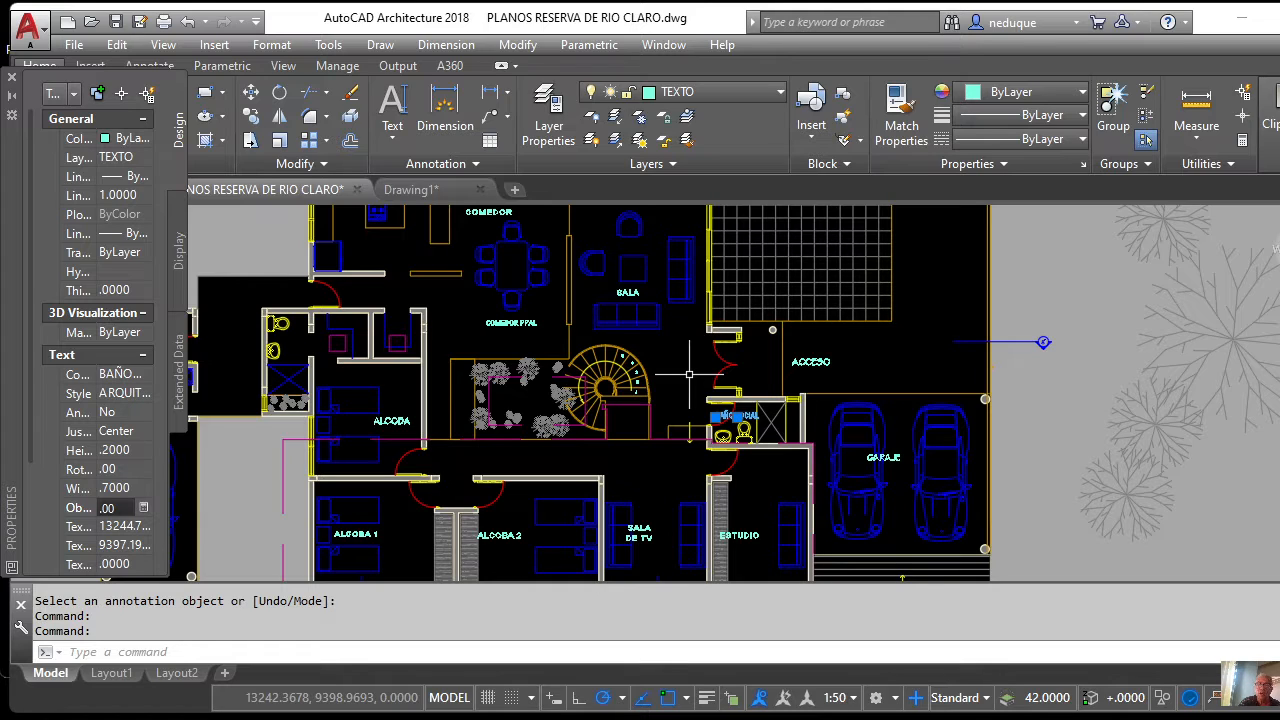
scroll(689, 374, "down", 5)
scroll(683, 371, "up", 5)
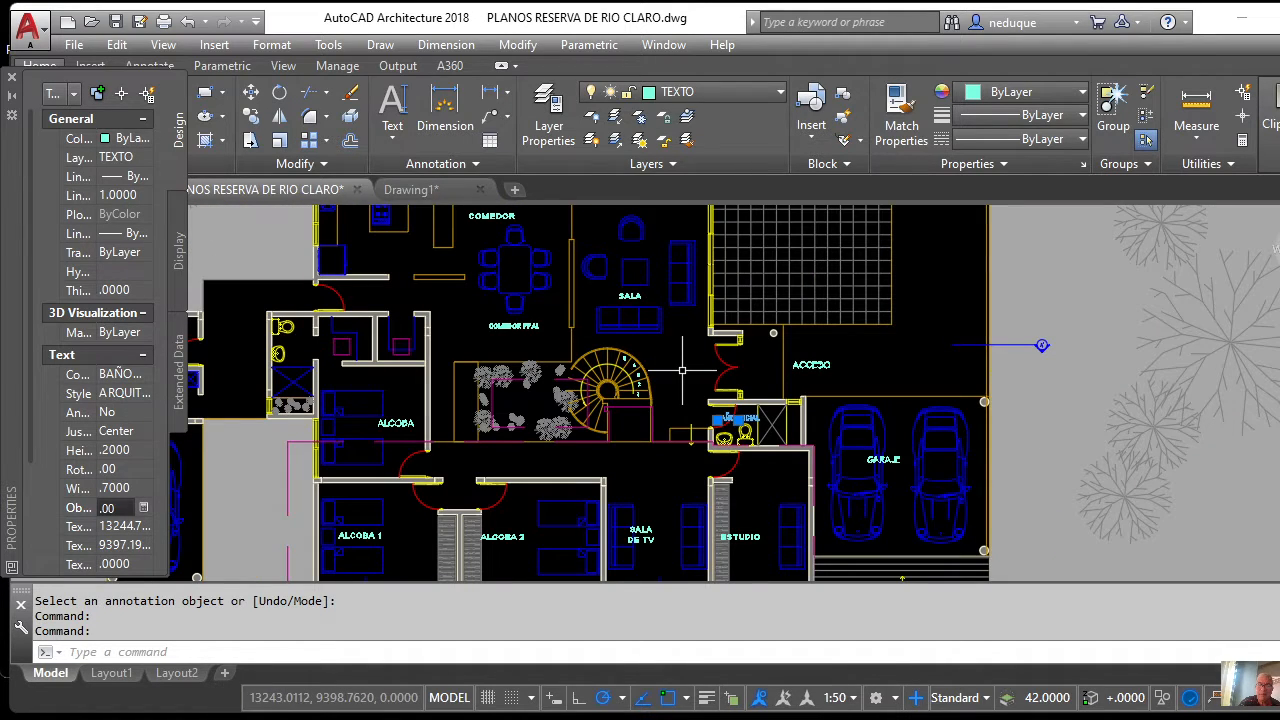
scroll(682, 371, "down", 5)
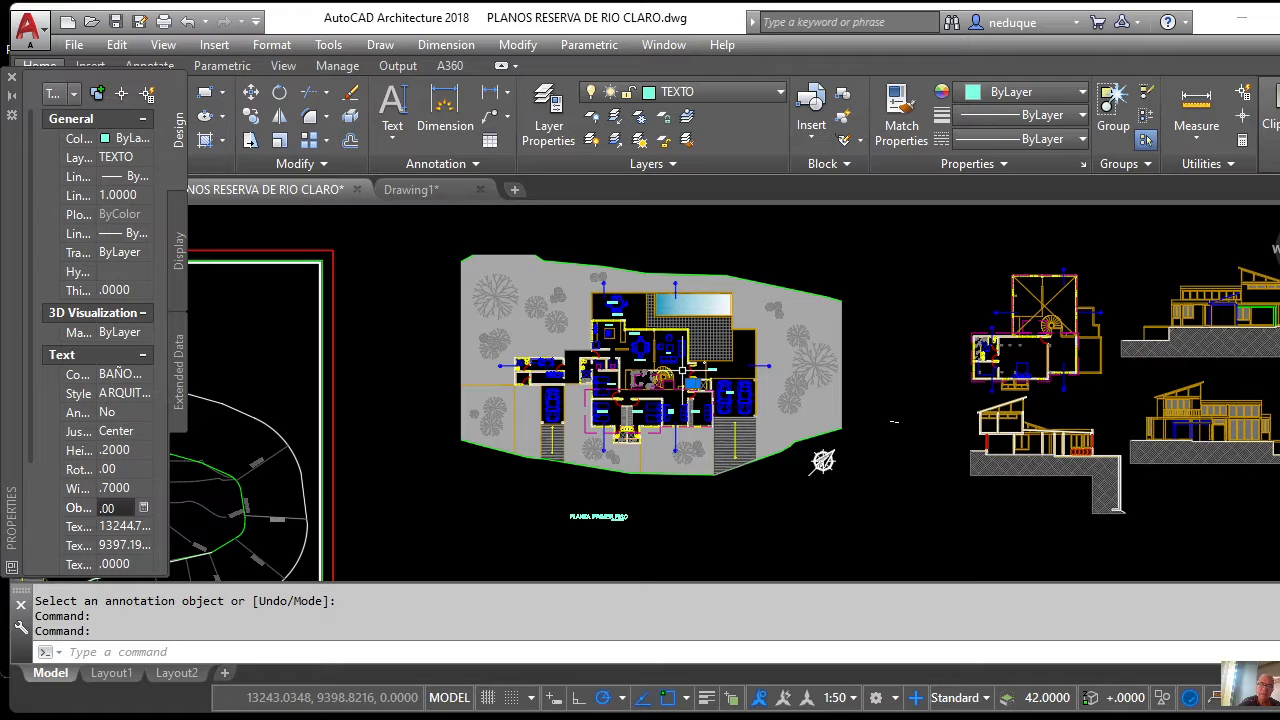
scroll(683, 370, "up", 3)
scroll(660, 395, "down", 5)
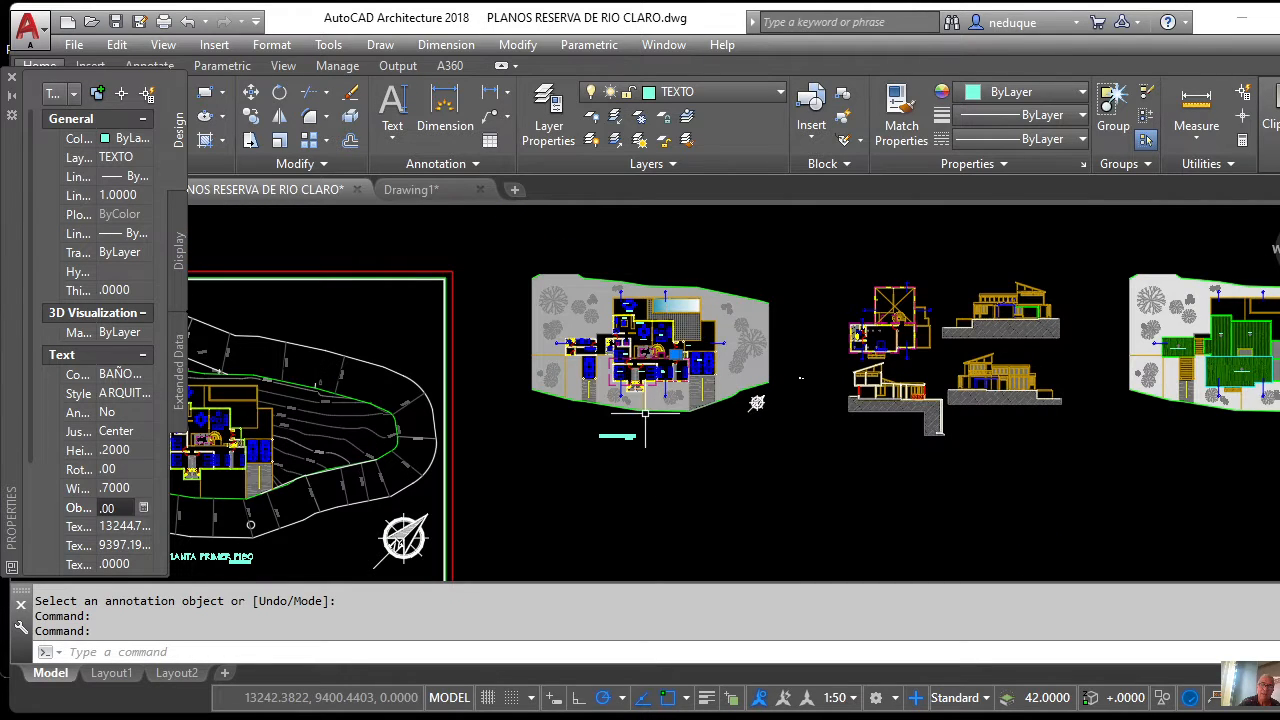
scroll(645, 418, "up", 6)
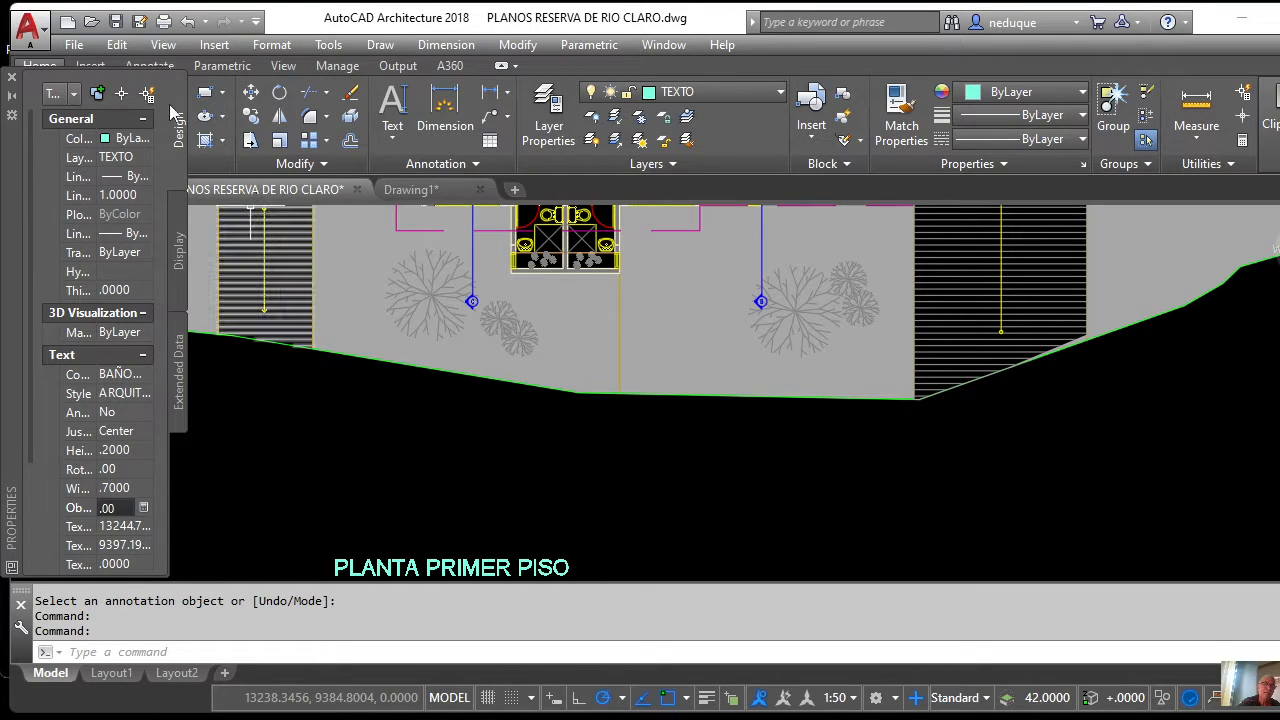
Close Properties and type the author's e-mail address as centred single-line text below the title.
left_click(11, 80)
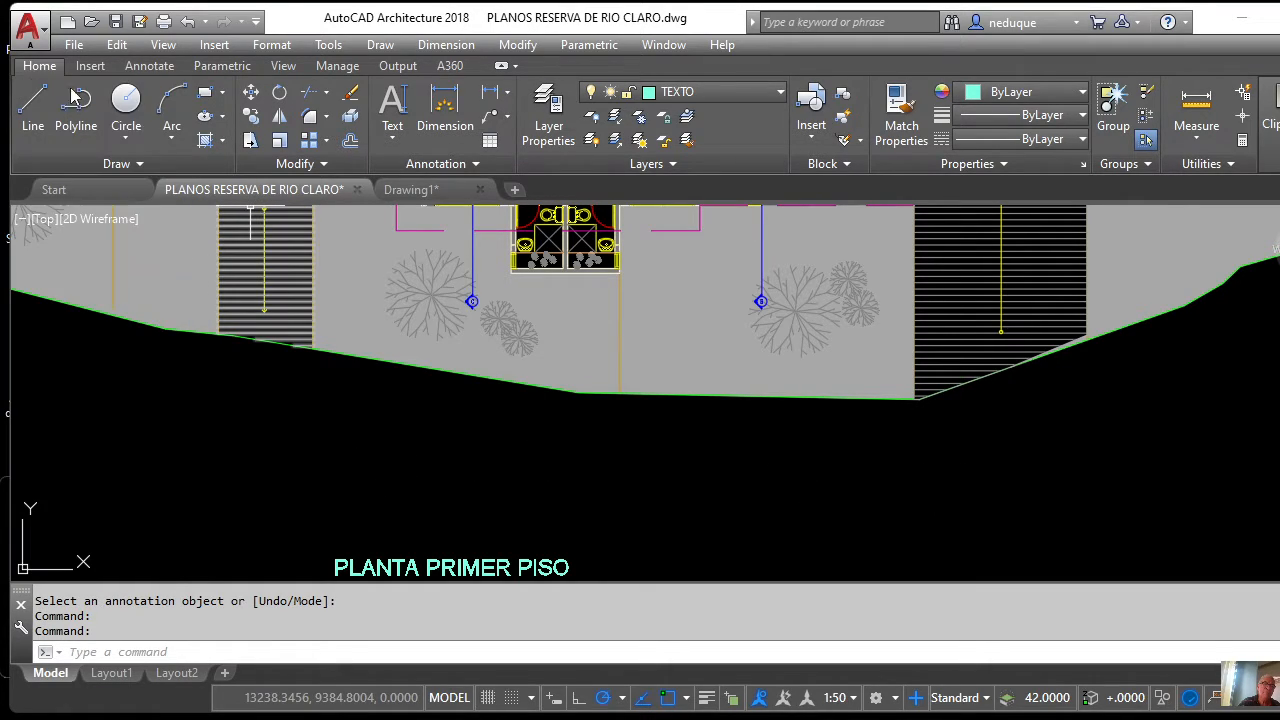
left_click(392, 145)
left_click(363, 212)
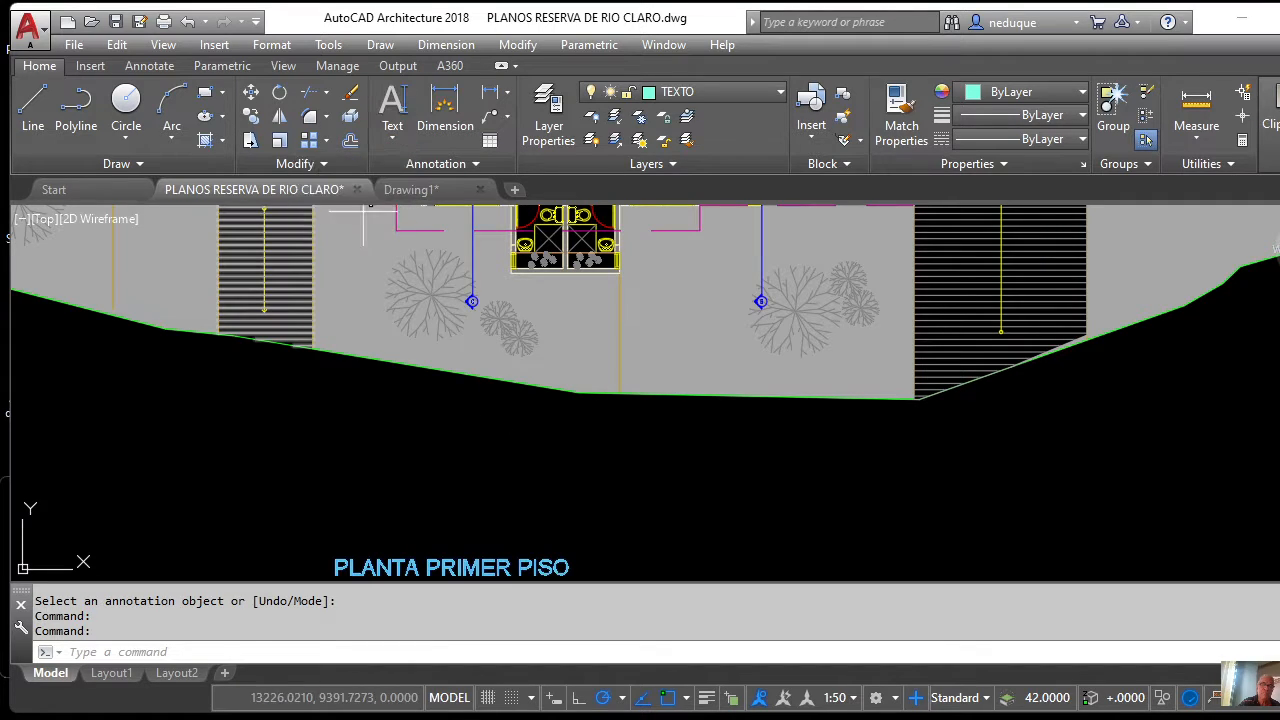
left_click(621, 533)
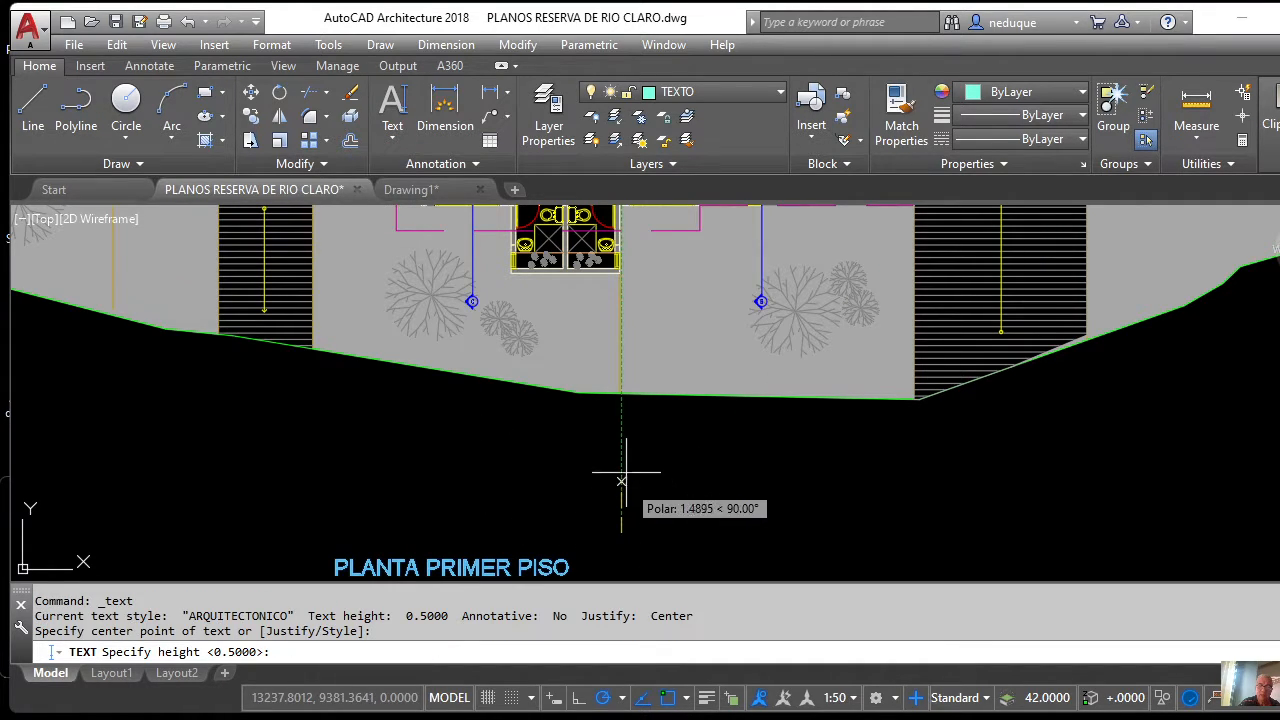
key("Return")
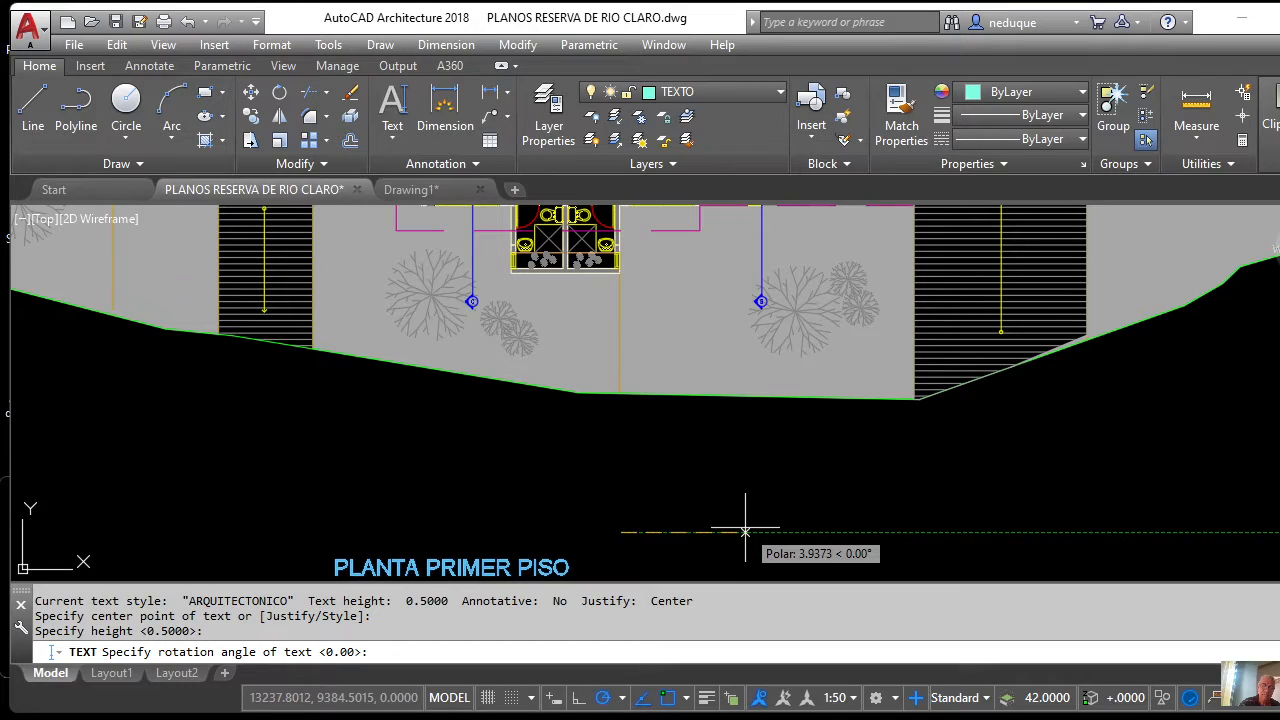
key("Return")
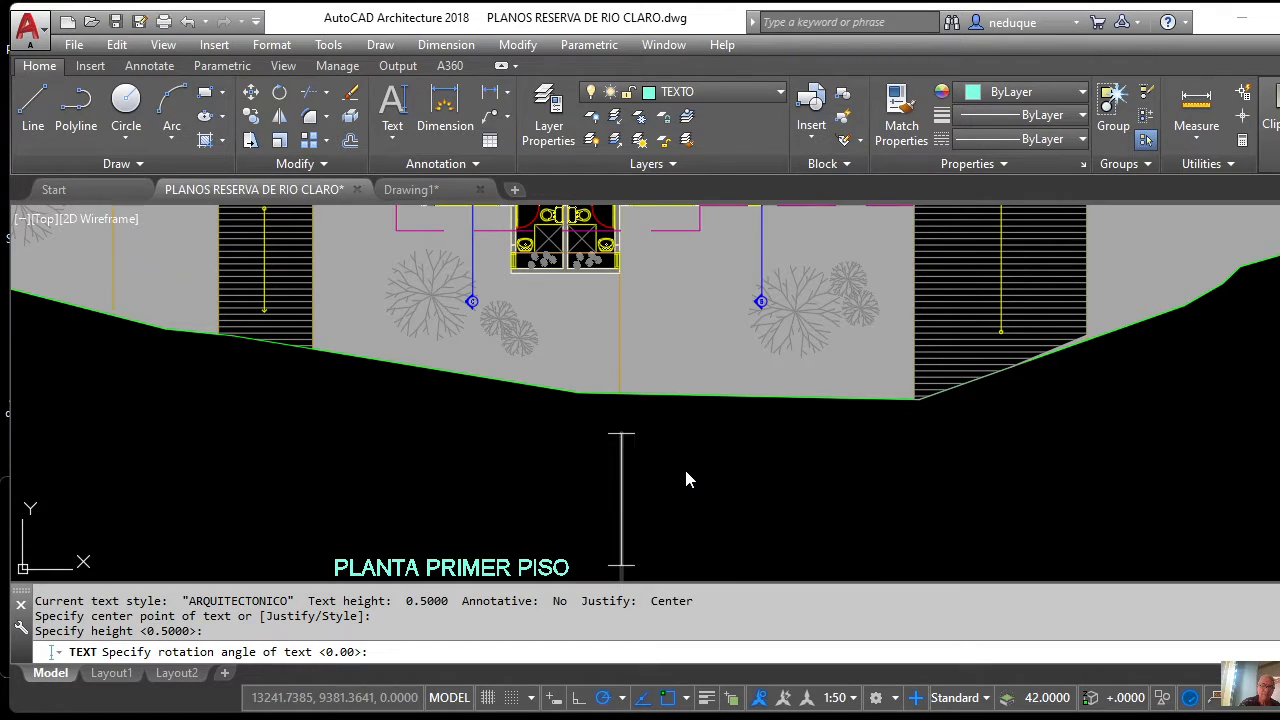
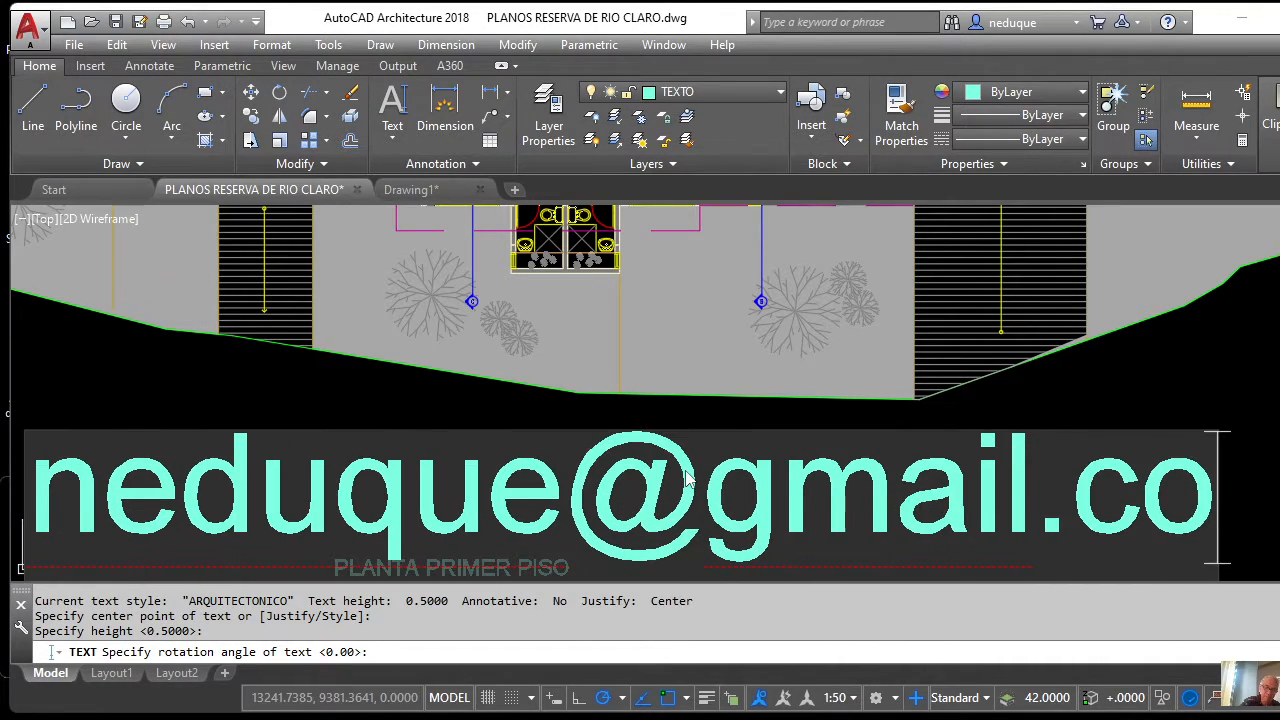
scroll(612, 442, "down", 5)
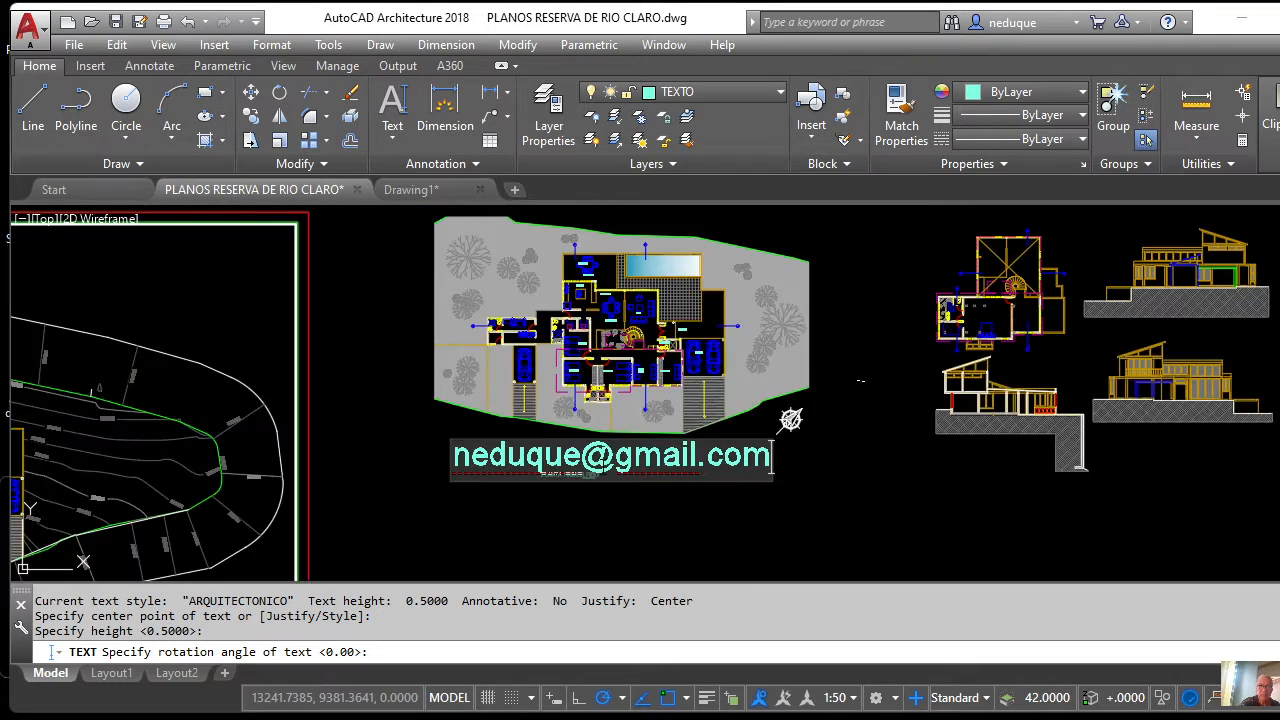
scroll(604, 466, "up", 4)
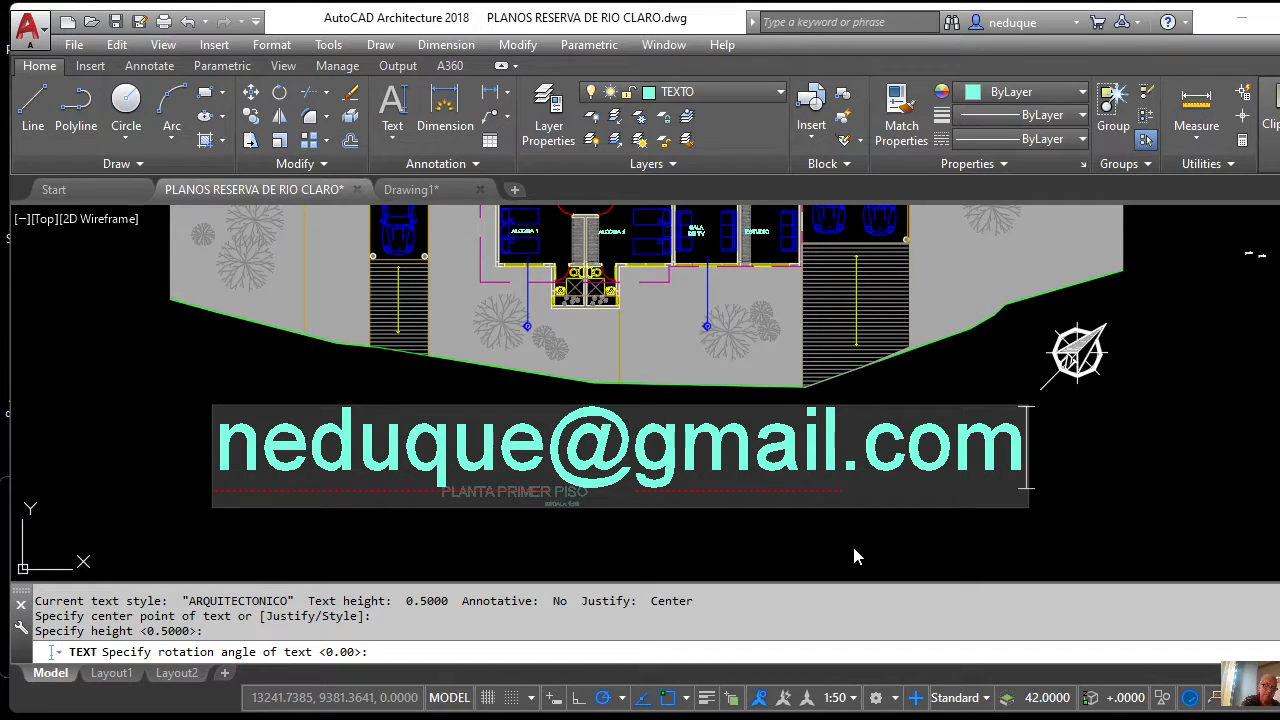
Cancel the unfinished e-mail text and zoom out to view all the plans.
key("Escape")
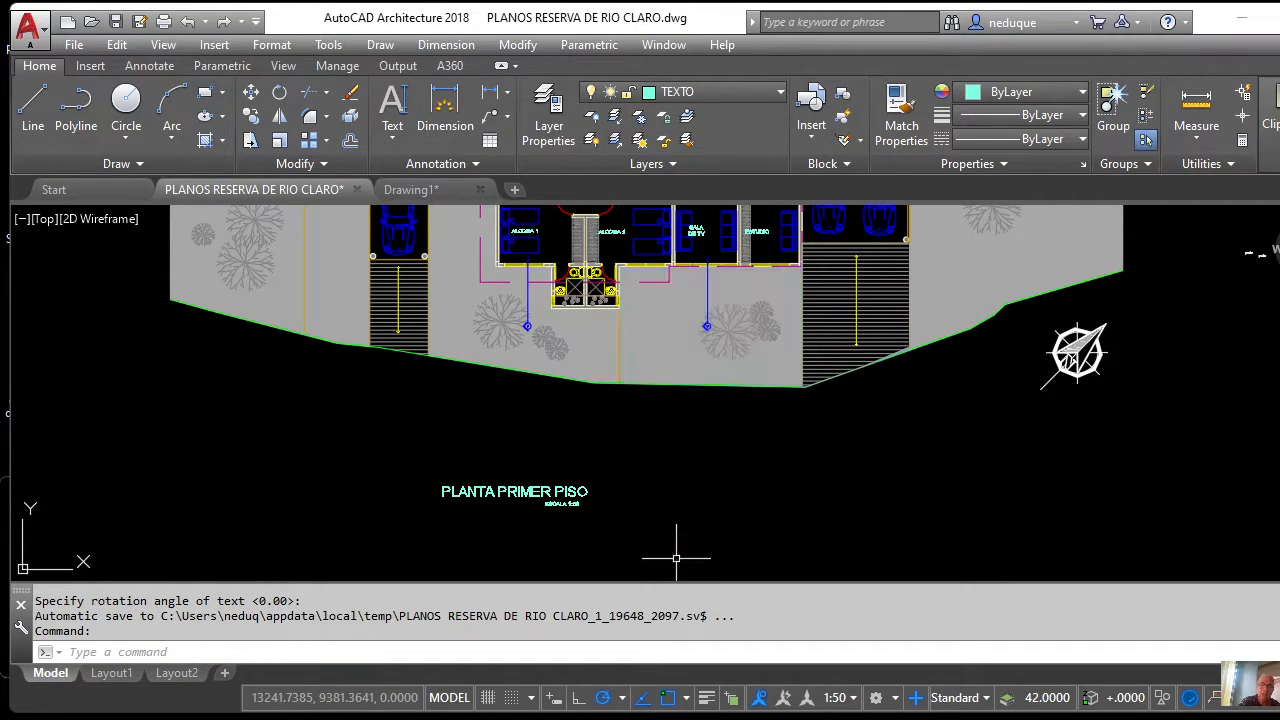
scroll(657, 468, "down", 5)
scroll(653, 465, "up", 3)
scroll(613, 401, "down", 3)
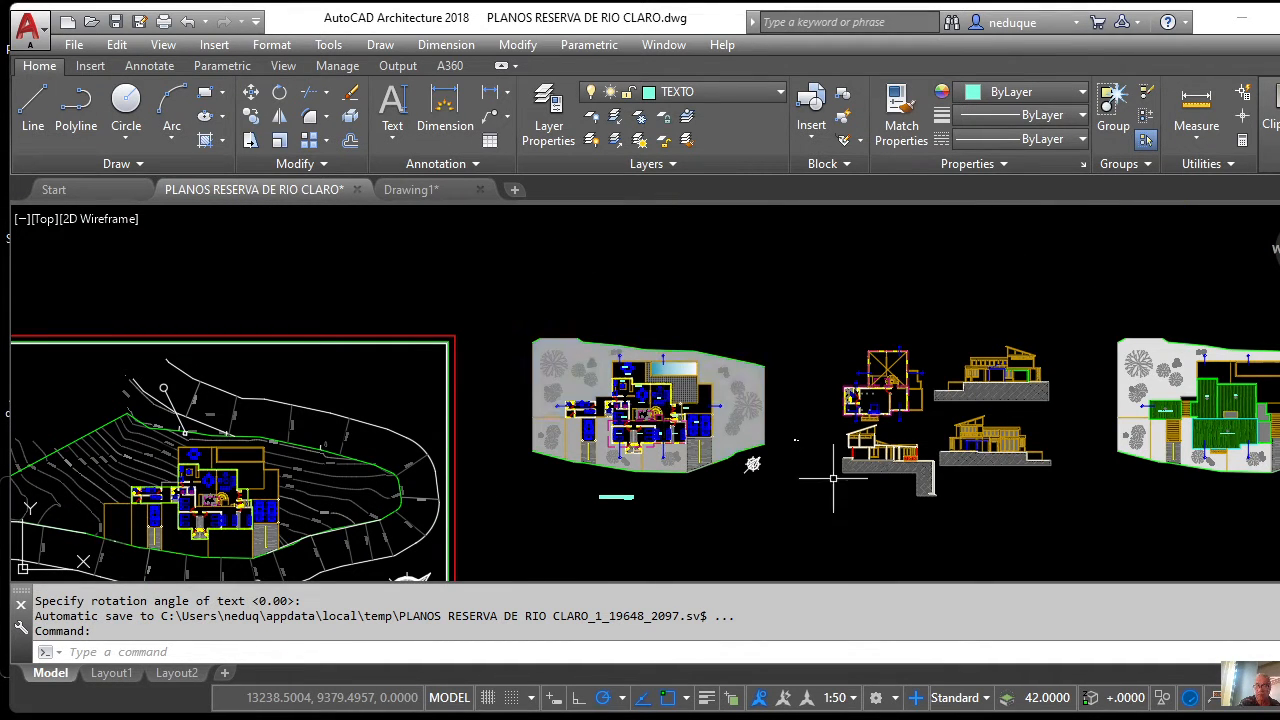
left_click(949, 715)
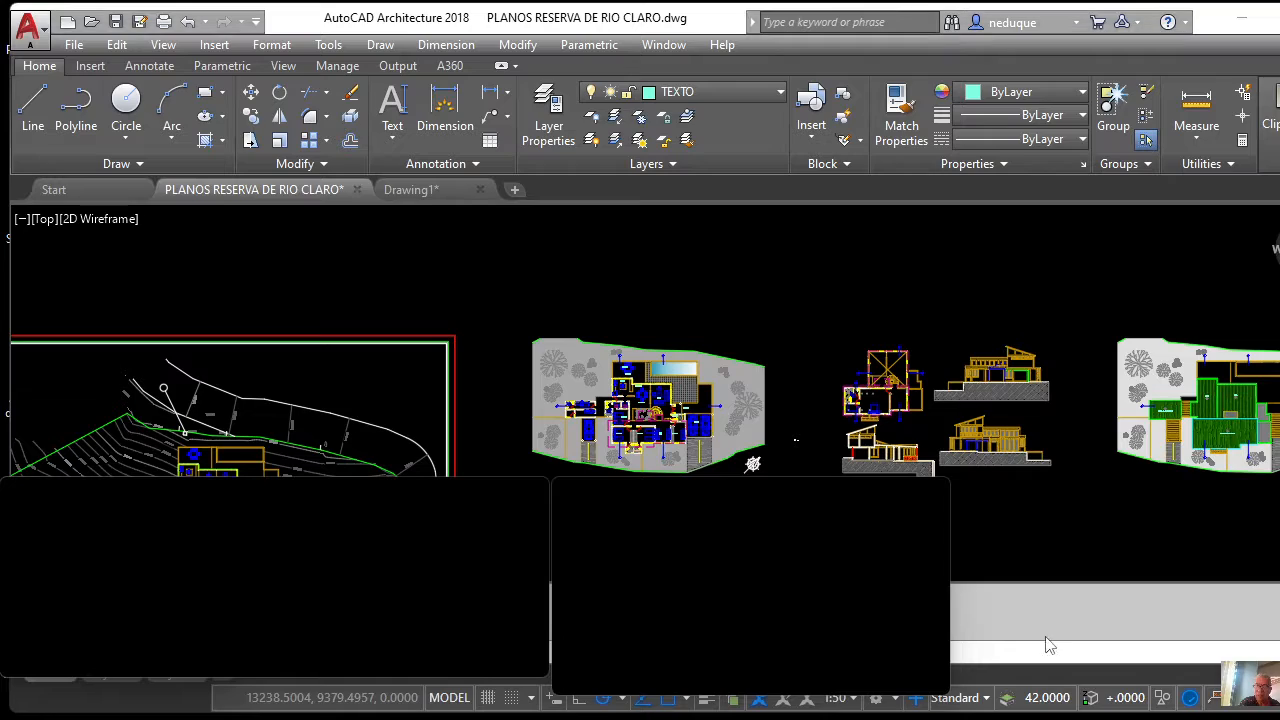